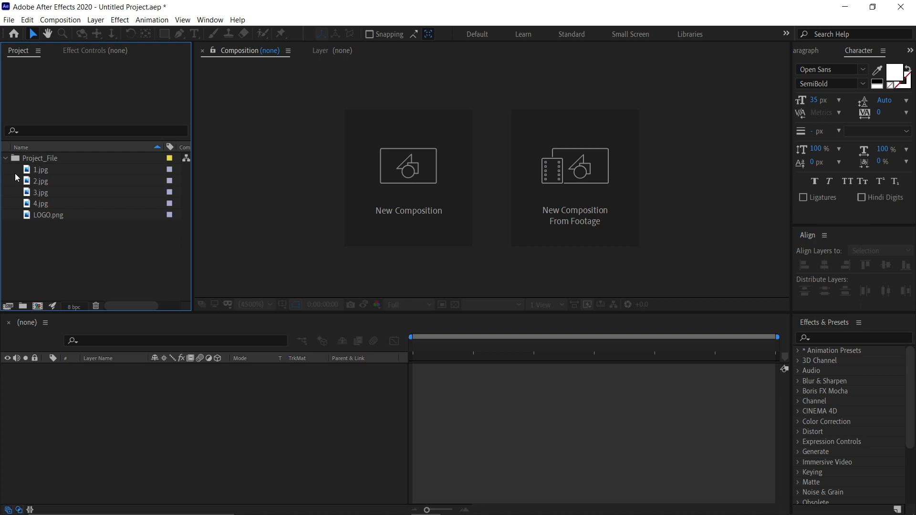
# Step: Create a composition named Main at 1920 x 1080 px, 30 fps, with a 10-second duration
pyautogui.click(6, 158)
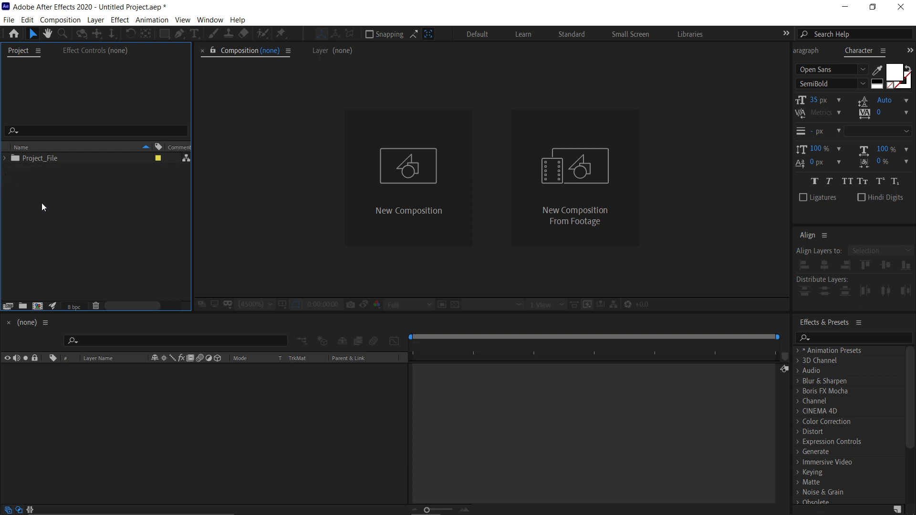
pyautogui.click(38, 305)
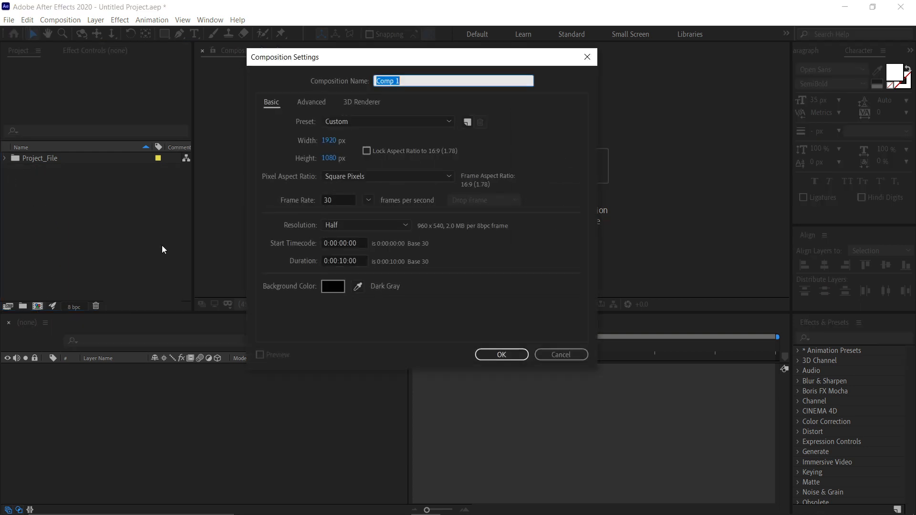
pyautogui.write('Main')
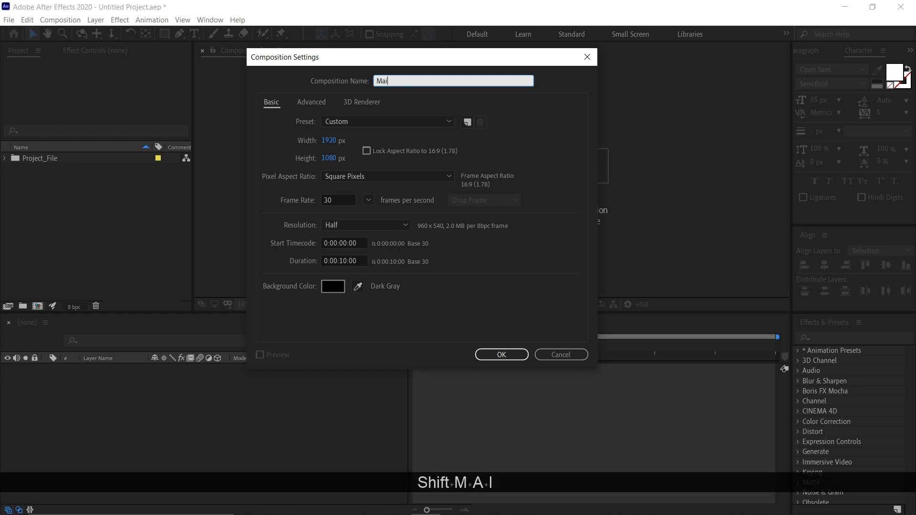
pyautogui.click(277, 157)
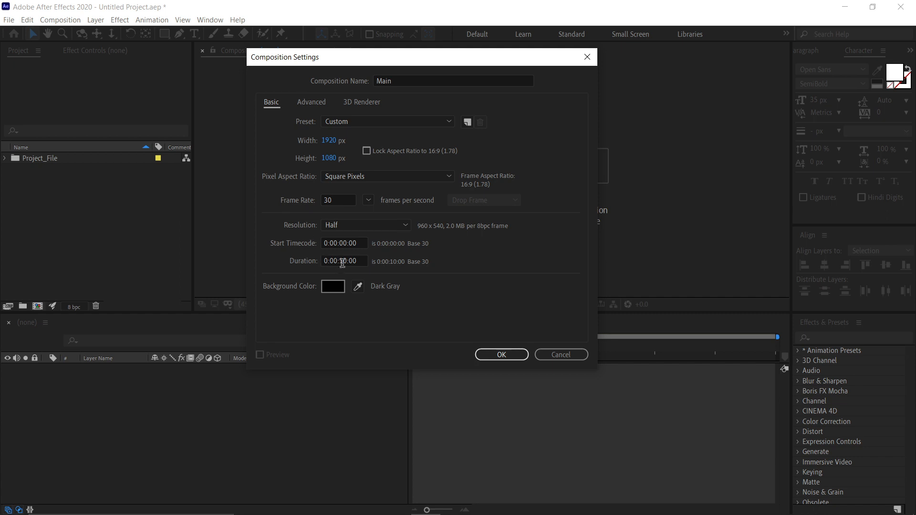
pyautogui.click(498, 355)
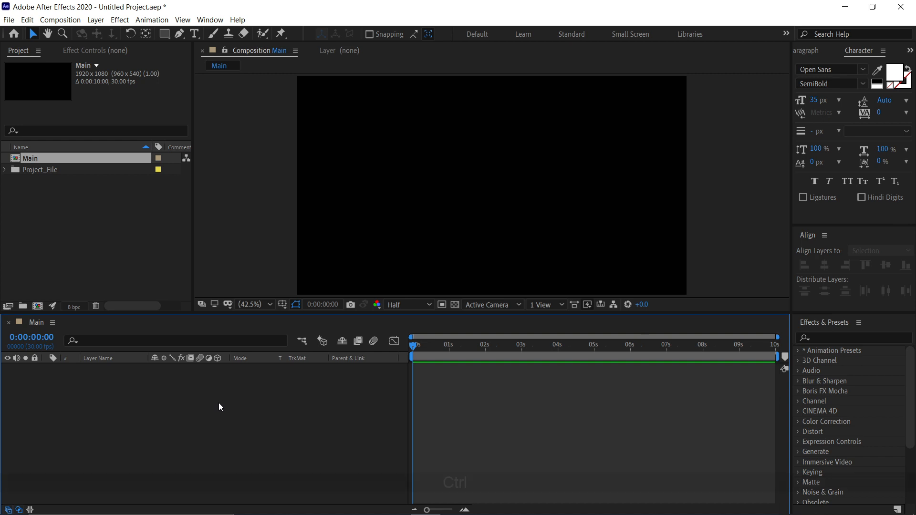
# Step: Add a composition-sized dark solid layer named BG and leave it deselected
pyautogui.hotkey('ctrl', 'y')
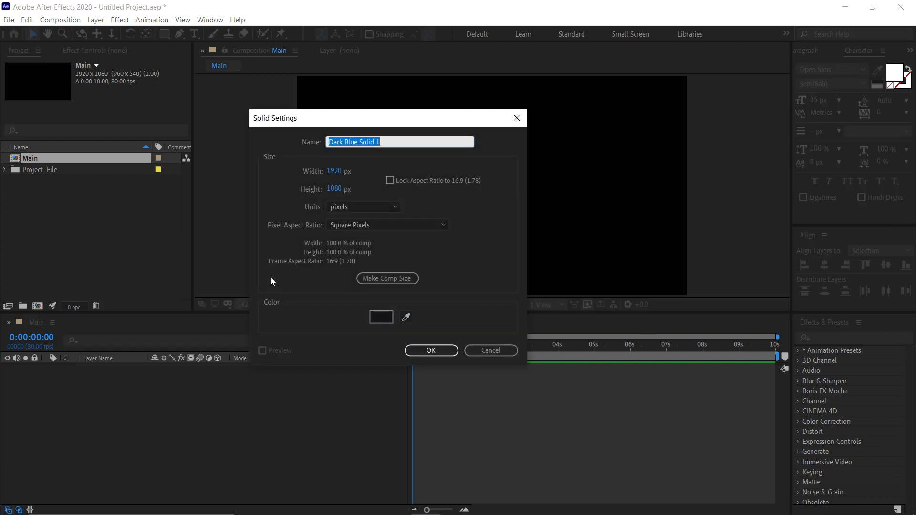
pyautogui.write('BG')
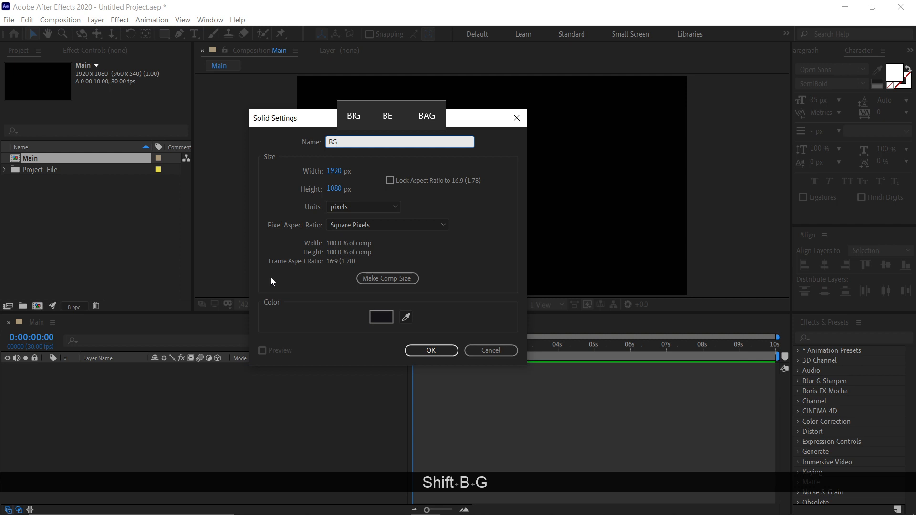
pyautogui.click(441, 350)
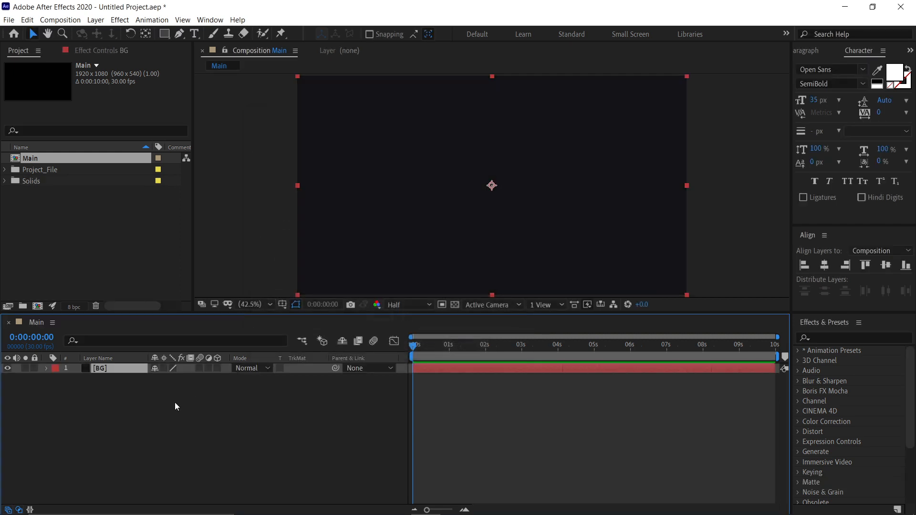
pyautogui.click(176, 399)
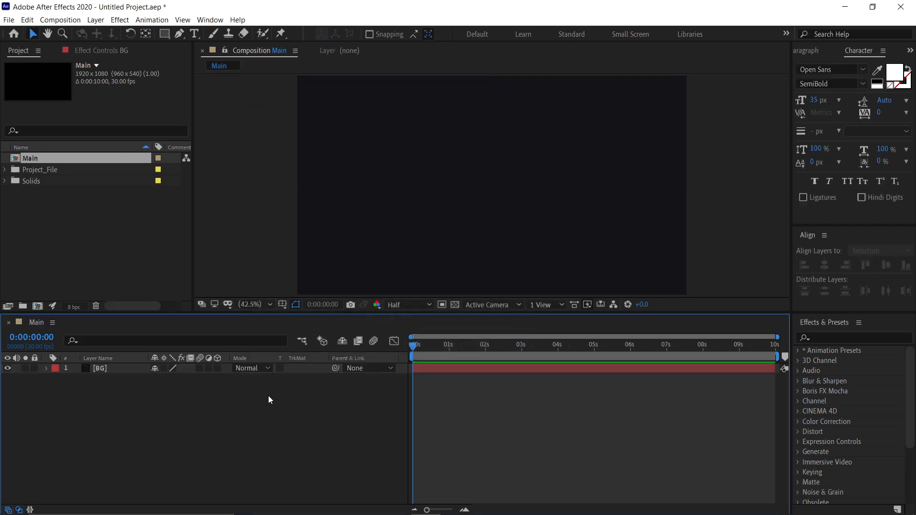
# Step: Draw a white square of about 666 px near the middle of the frame as a new shape layer
pyautogui.click(165, 34)
pyautogui.moveTo(167, 35); pyautogui.dragTo(217, 33)
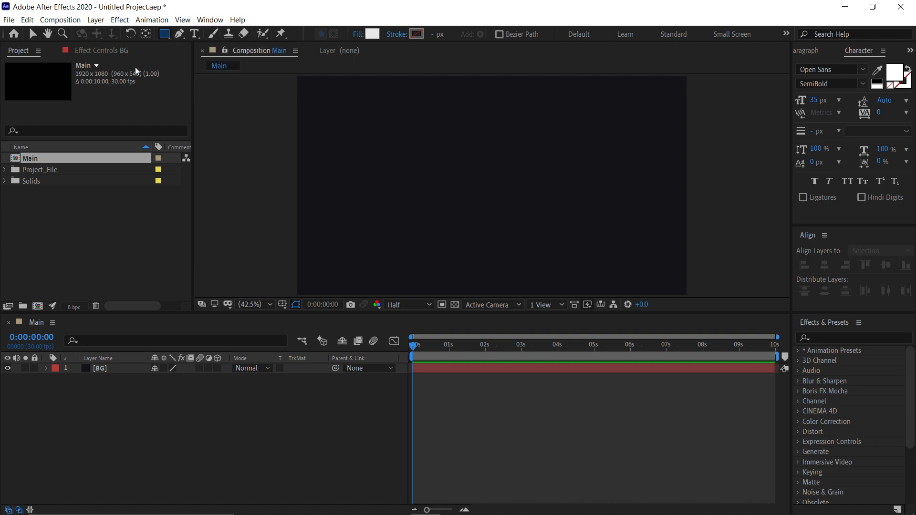
pyautogui.click(160, 410)
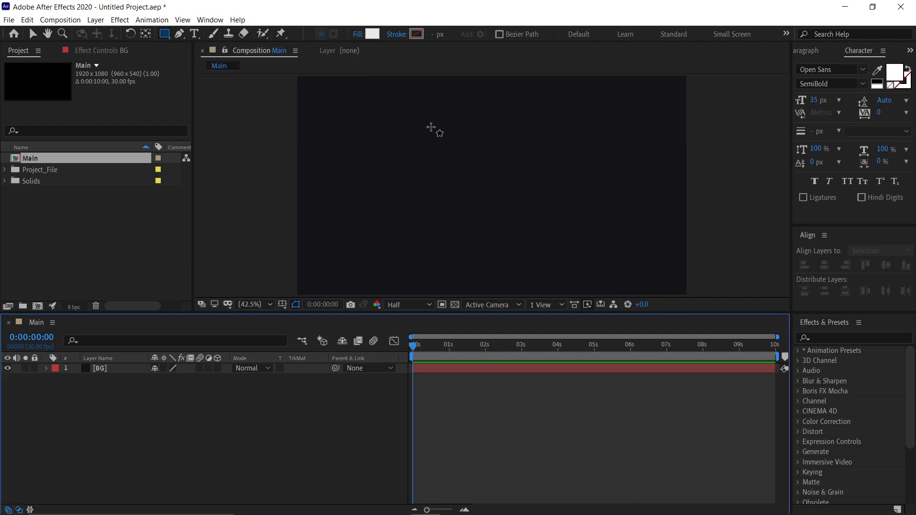
pyautogui.press('shift')
pyautogui.moveTo(408, 125); pyautogui.dragTo(543, 260)
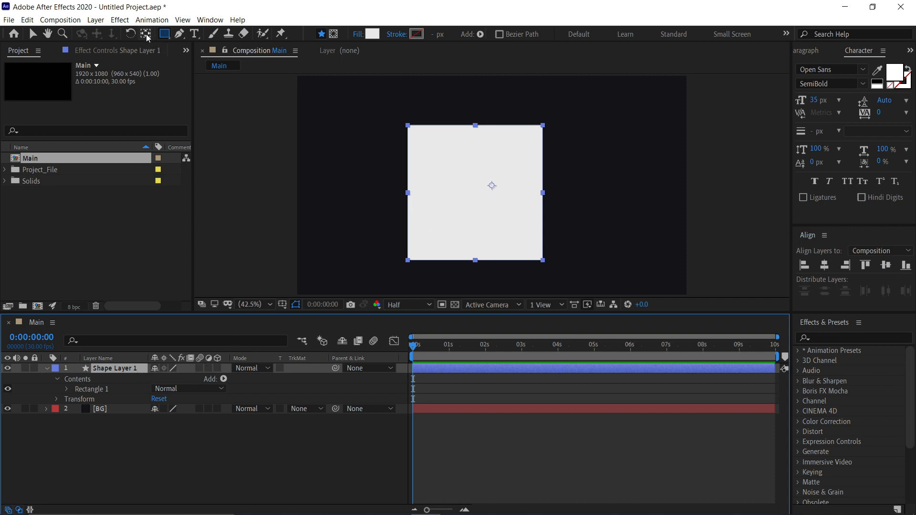
# Step: Center the square's anchor point on the shape and return to the Selection tool
pyautogui.press('ctrl')
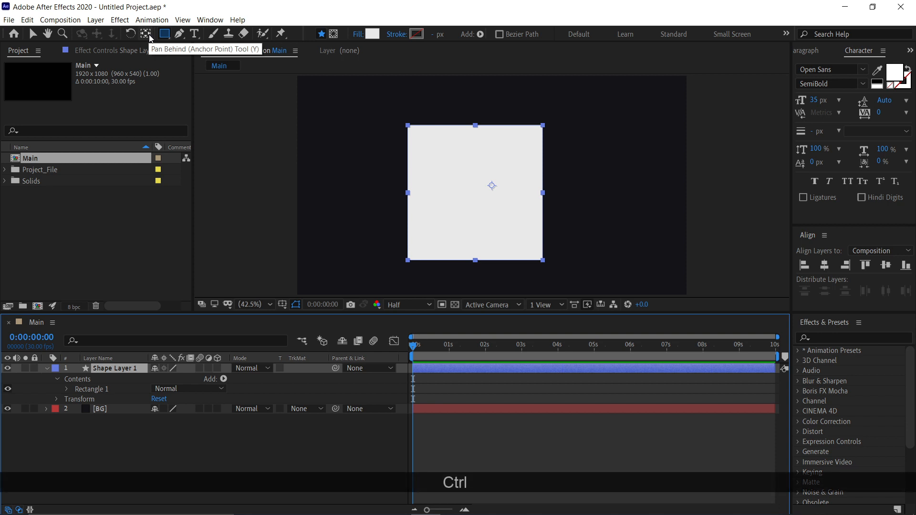
pyautogui.keyDown('ctrl'); pyautogui.doubleClick(148, 37); pyautogui.keyUp('ctrl')
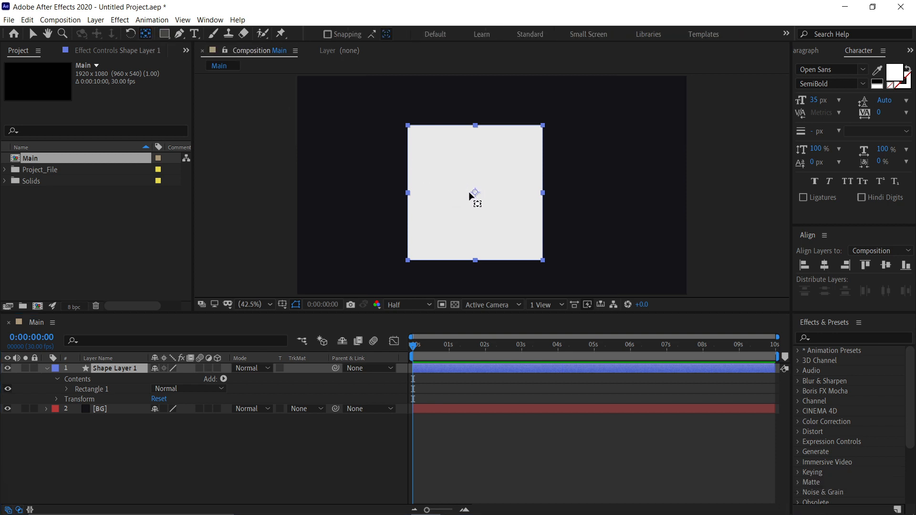
pyautogui.click(35, 35)
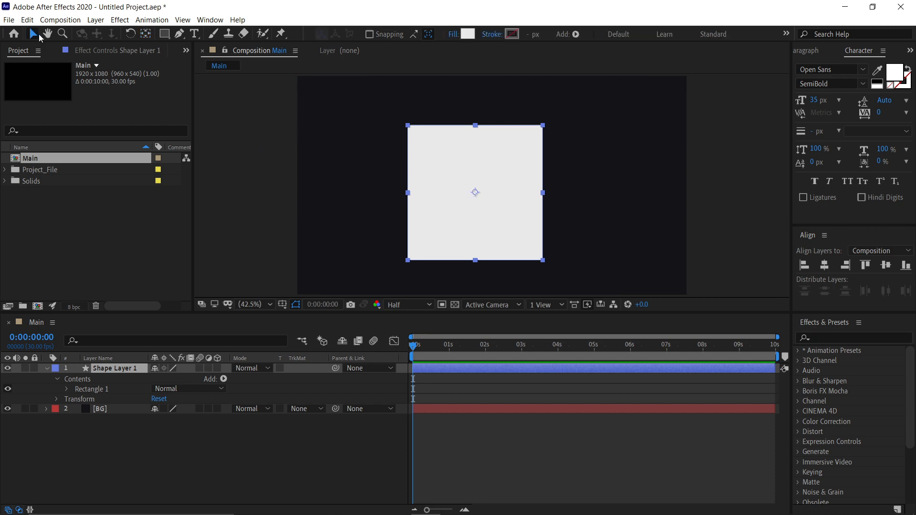
# Step: Set the Rectangle Path roundness of the square to 120 and collapse the layer's properties
pyautogui.click(67, 389)
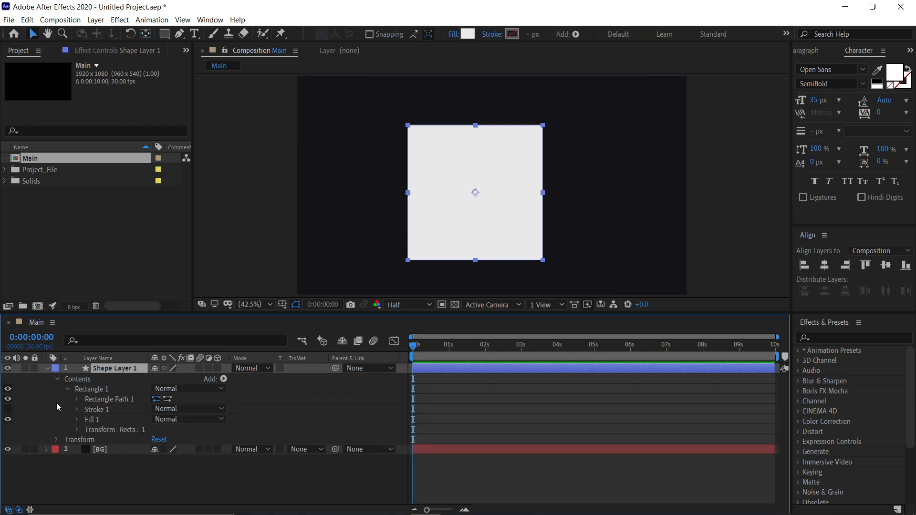
pyautogui.click(76, 399)
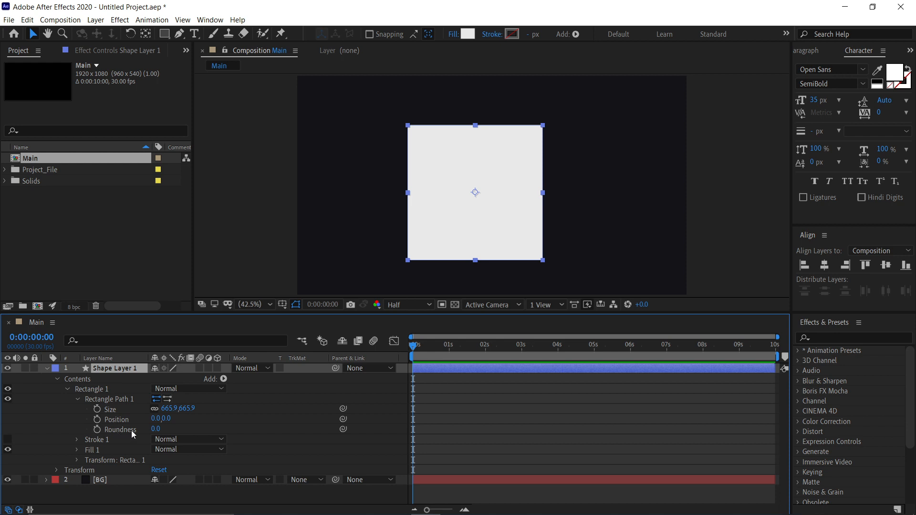
pyautogui.click(155, 429)
pyautogui.write('120')
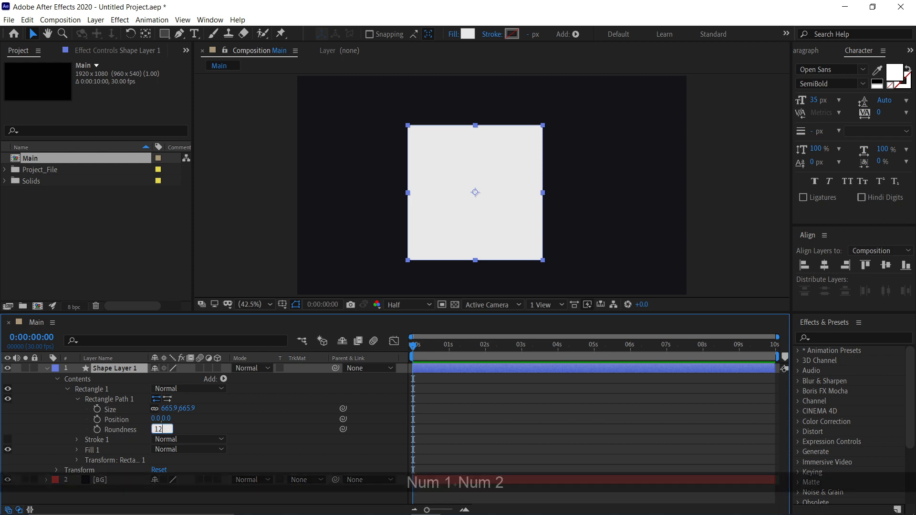
pyautogui.press('Return')
pyautogui.click(47, 368)
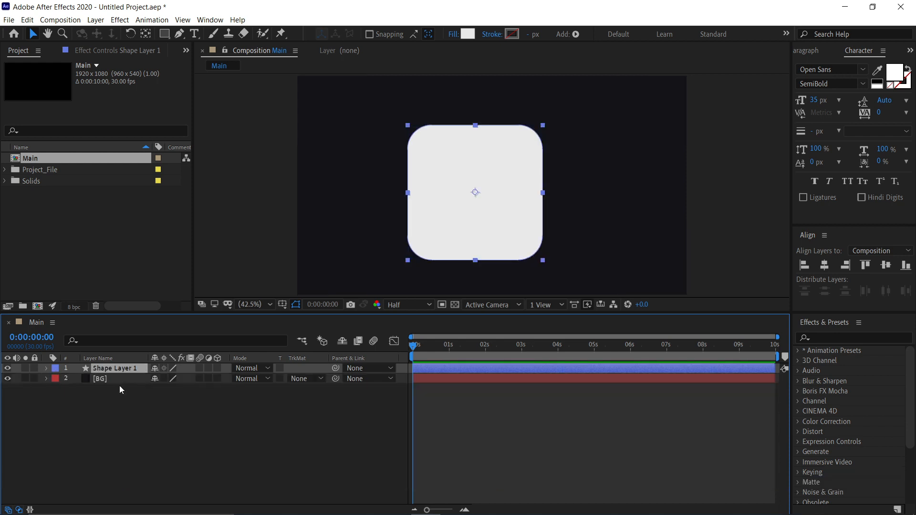
# Step: Rotate the rounded square to 57°
pyautogui.press('r')
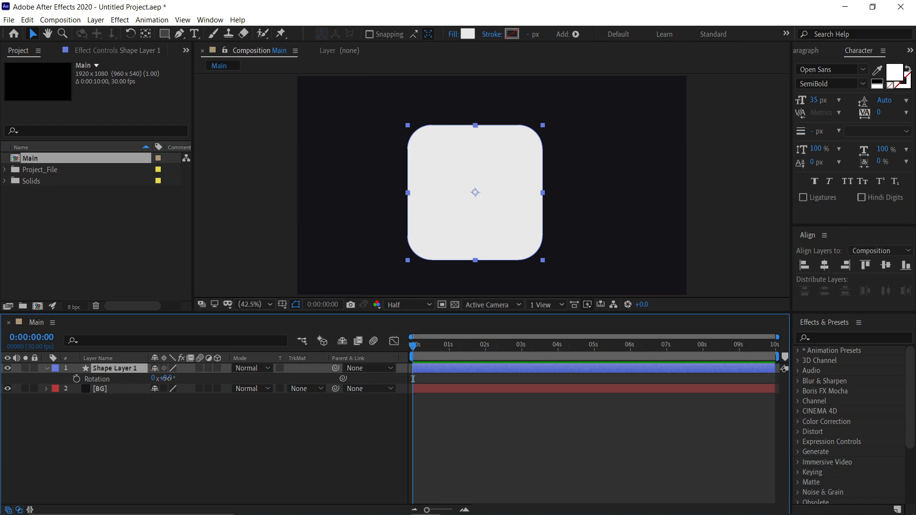
pyautogui.moveTo(164, 378); pyautogui.dragTo(204, 381)
pyautogui.click(155, 408)
# Step: Duplicate the rounded square layer and rename the original Big_box
pyautogui.click(123, 368)
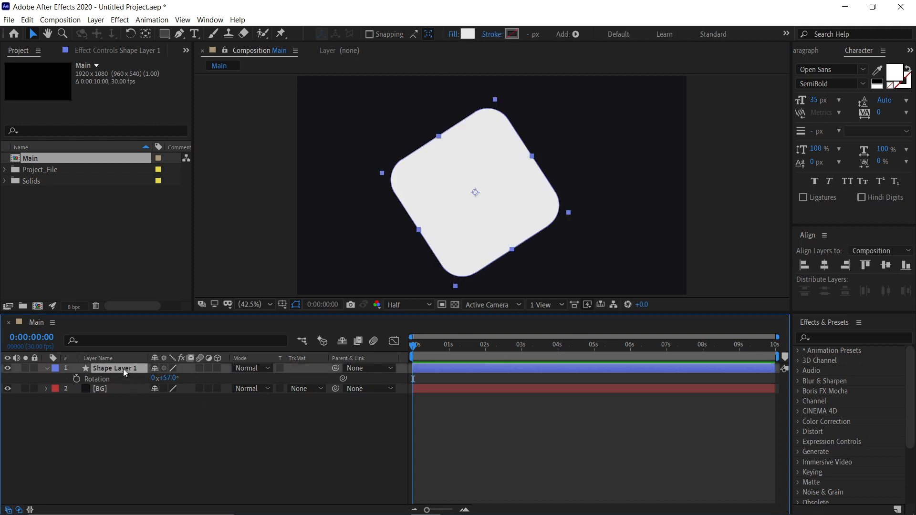
pyautogui.hotkey('ctrl', 'd')
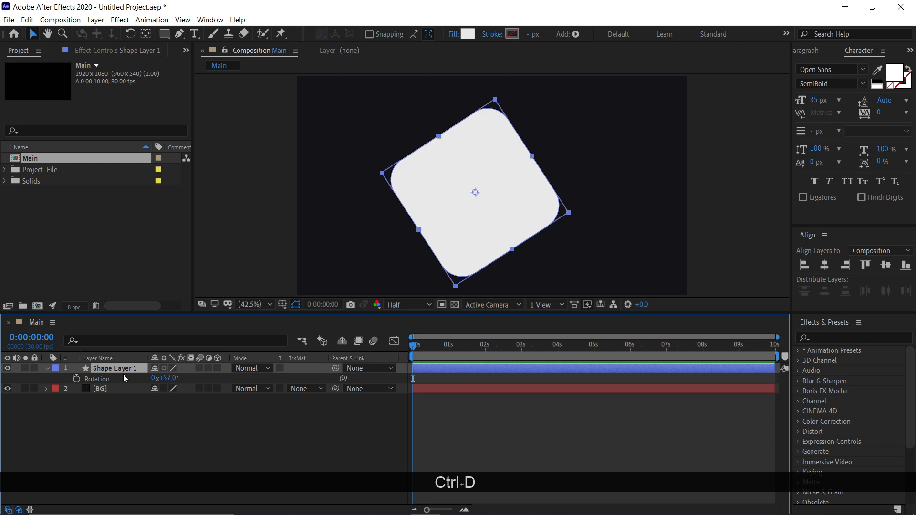
pyautogui.click(112, 378)
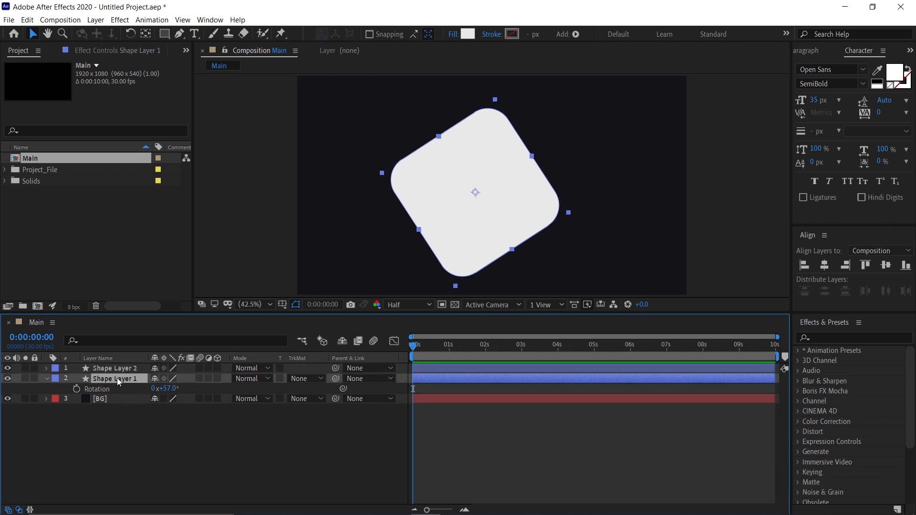
pyautogui.press('Return')
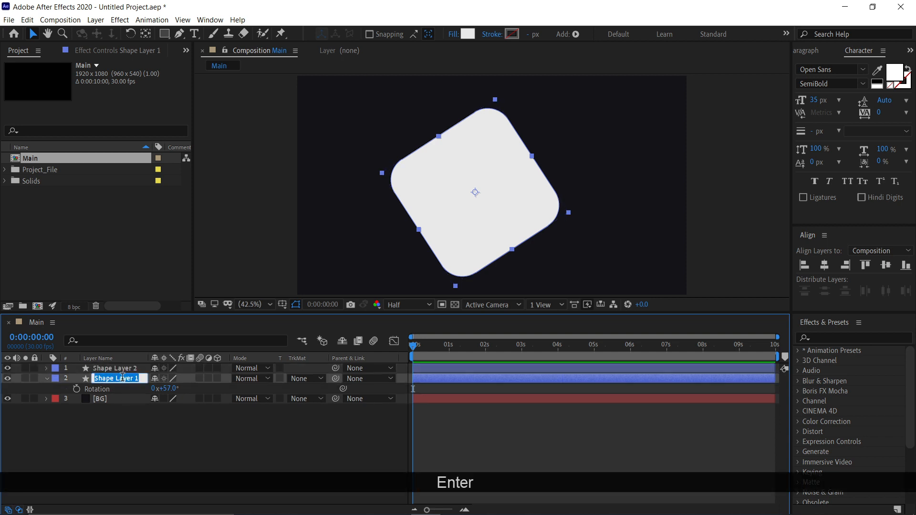
pyautogui.write('Big_')
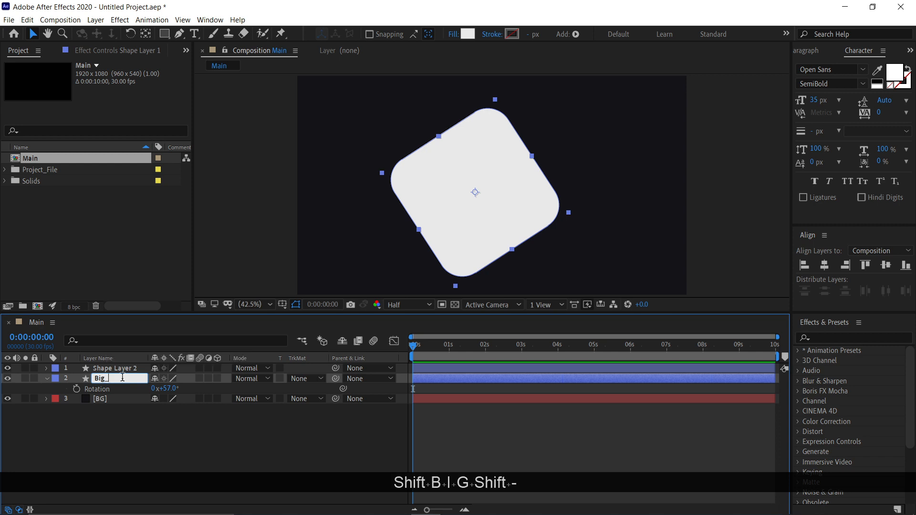
pyautogui.write('box')
pyautogui.press('Return')
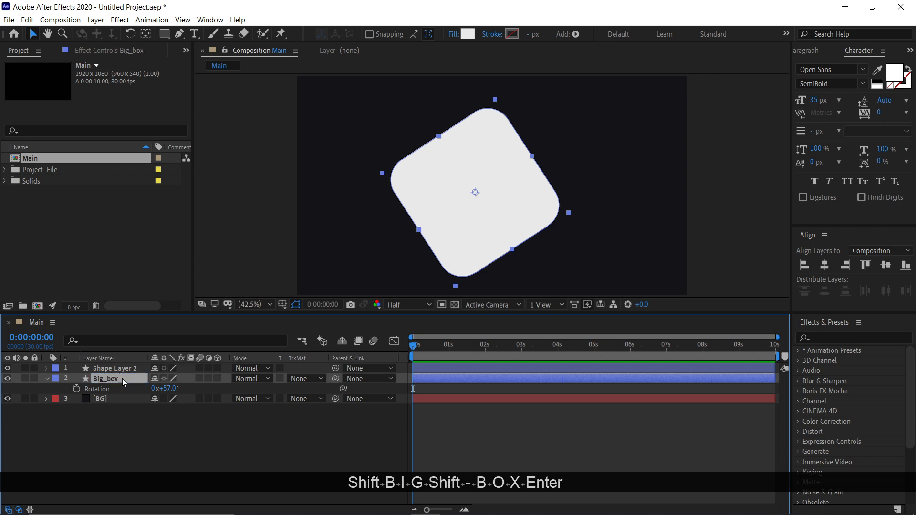
# Step: Rename the duplicated shape layer Small_box
pyautogui.click(97, 368)
pyautogui.press('Return')
pyautogui.write('S')
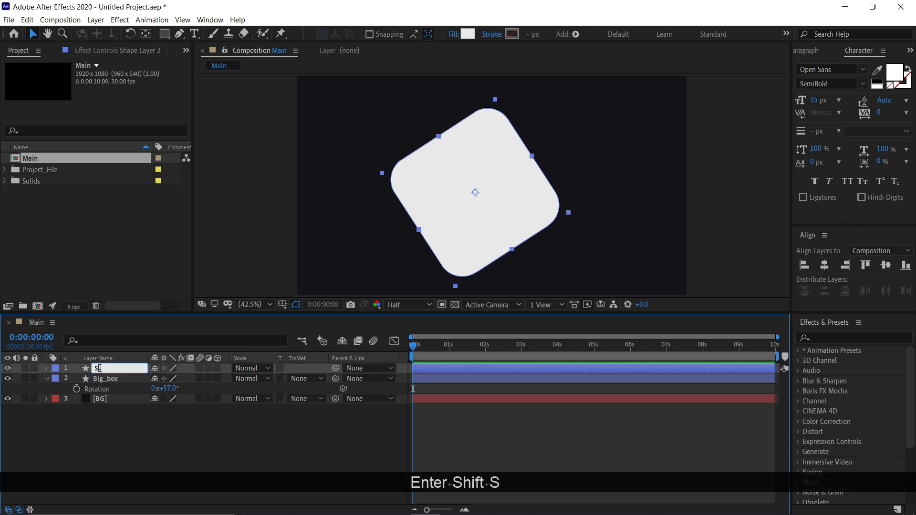
pyautogui.write('mall_box')
pyautogui.press('Return')
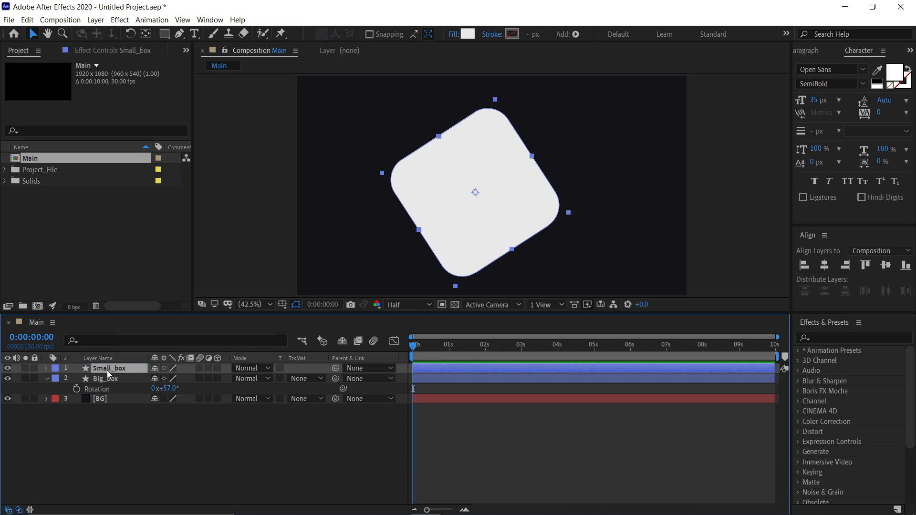
# Step: Hide the Small_box layer and move Big_box into the upper-right corner of the frame
pyautogui.click(7, 367)
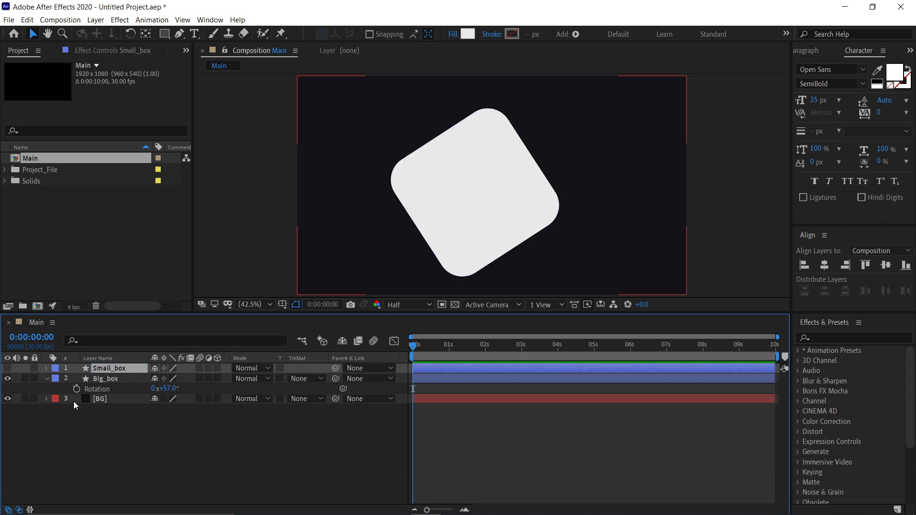
pyautogui.click(120, 381)
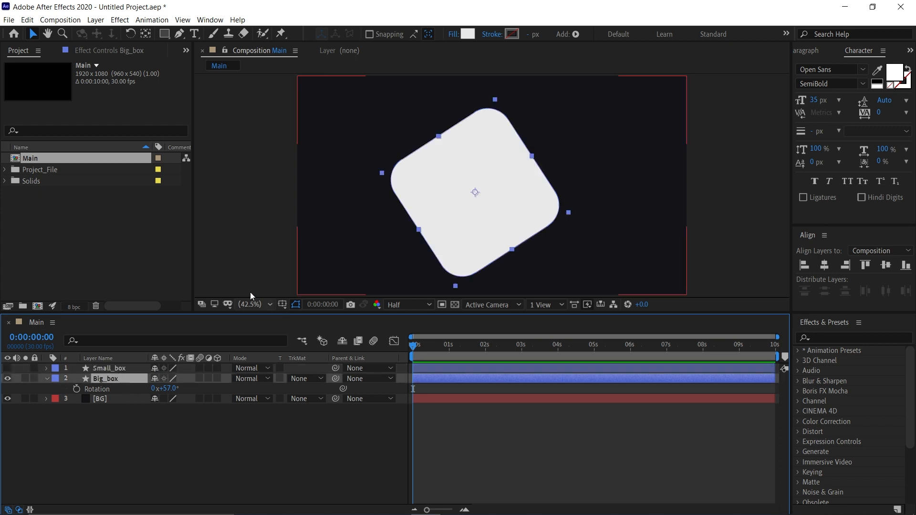
pyautogui.moveTo(439, 189); pyautogui.dragTo(606, 116)
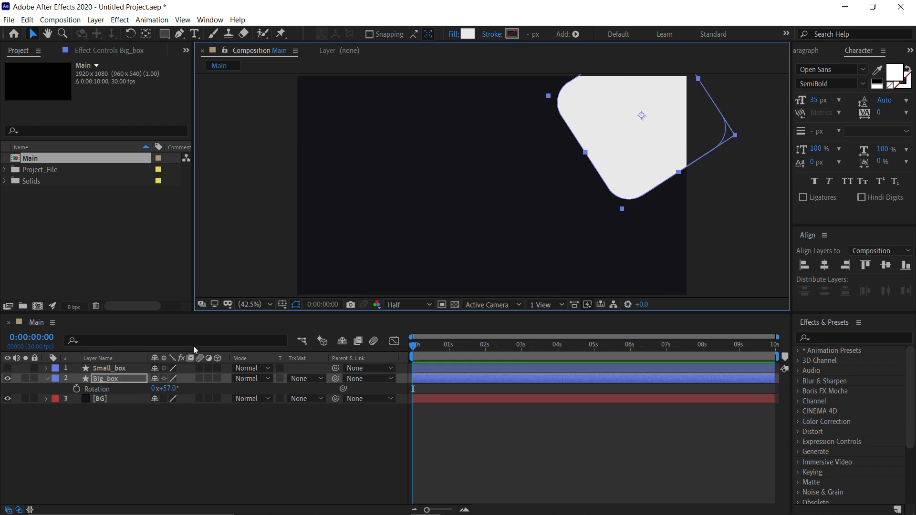
# Step: Scale Big_box up to 143% and shift it slightly down and to the left within the frame
pyautogui.press('s')
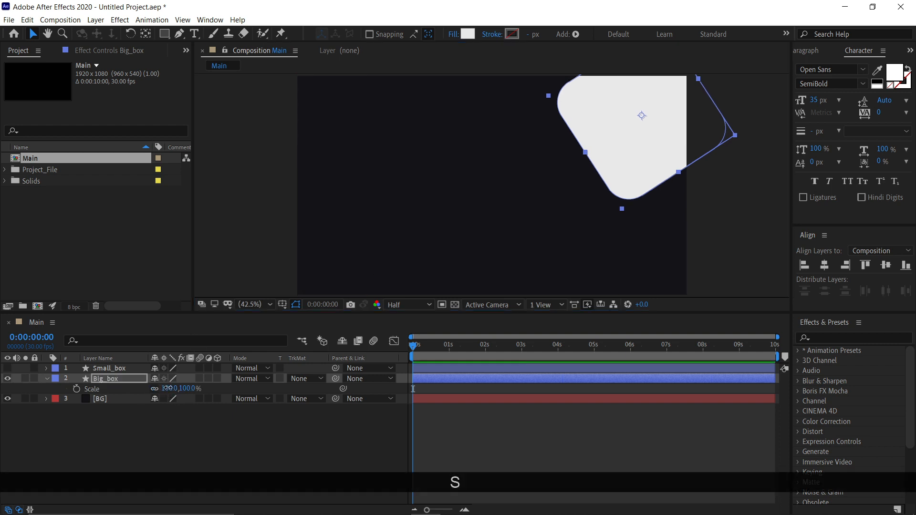
pyautogui.moveTo(170, 388); pyautogui.dragTo(190, 388)
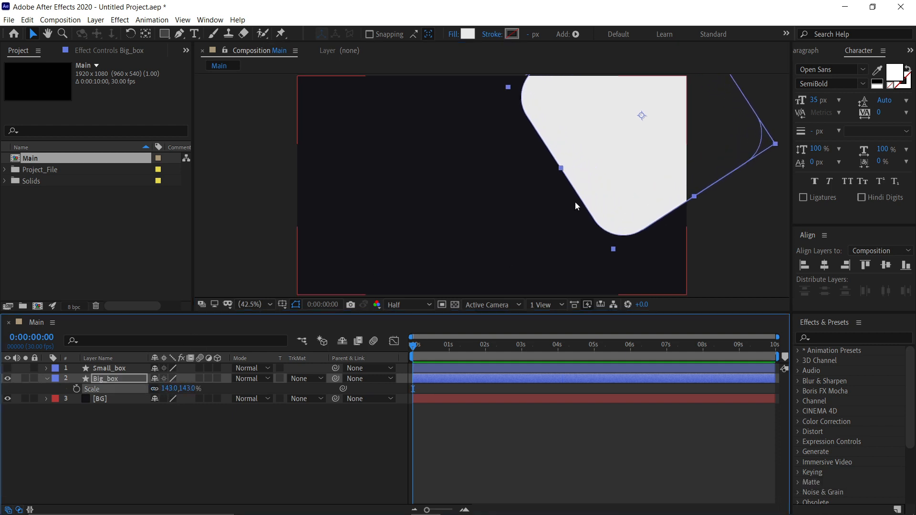
pyautogui.click(626, 151)
pyautogui.moveTo(626, 150); pyautogui.dragTo(614, 175)
pyautogui.click(121, 380)
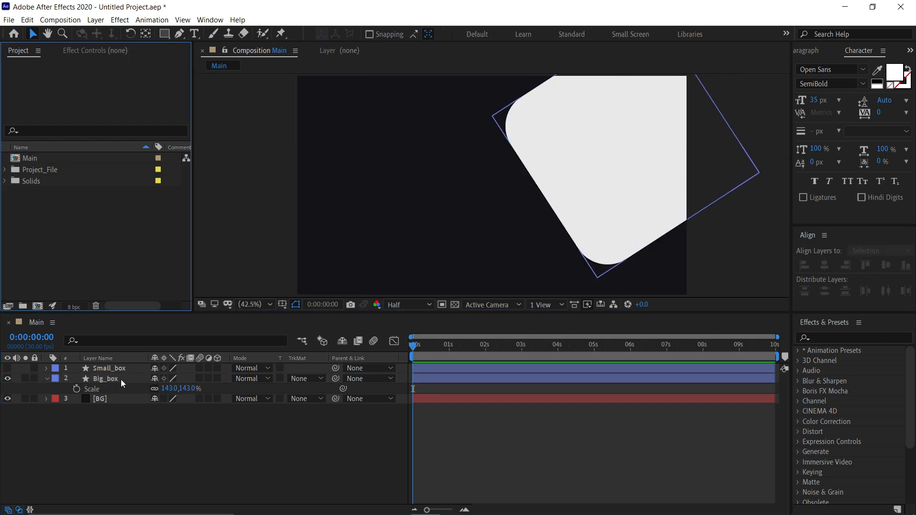
pyautogui.click(583, 210)
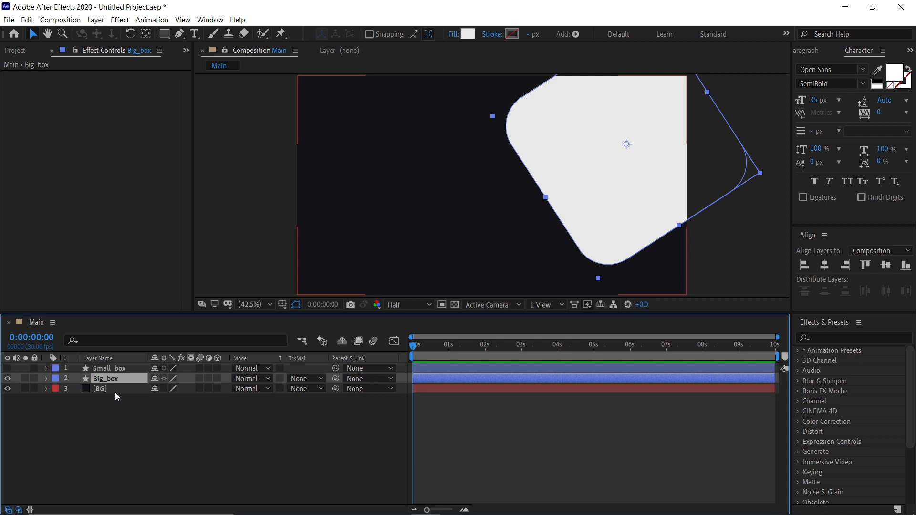
# Step: Apply the Fill effect to the Big_box layer
pyautogui.hotkey('ctrl', 'space')
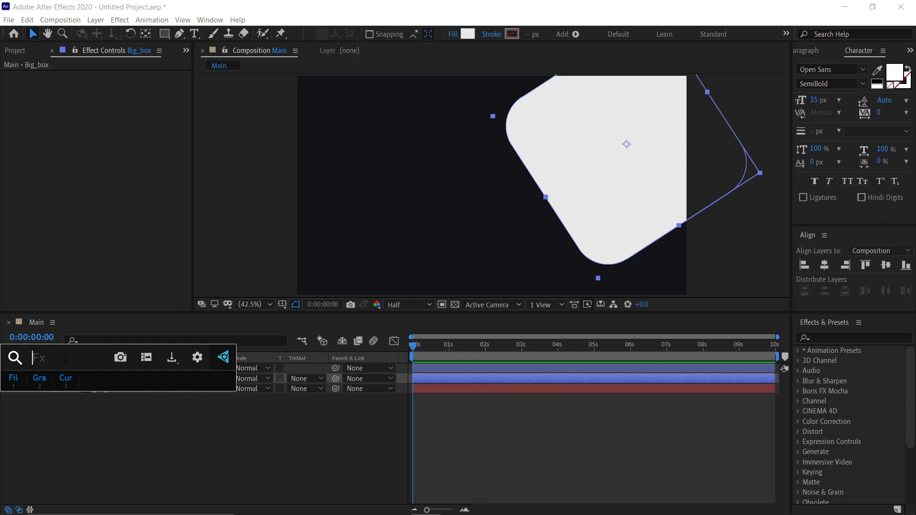
pyautogui.write('fill')
pyautogui.click(63, 391)
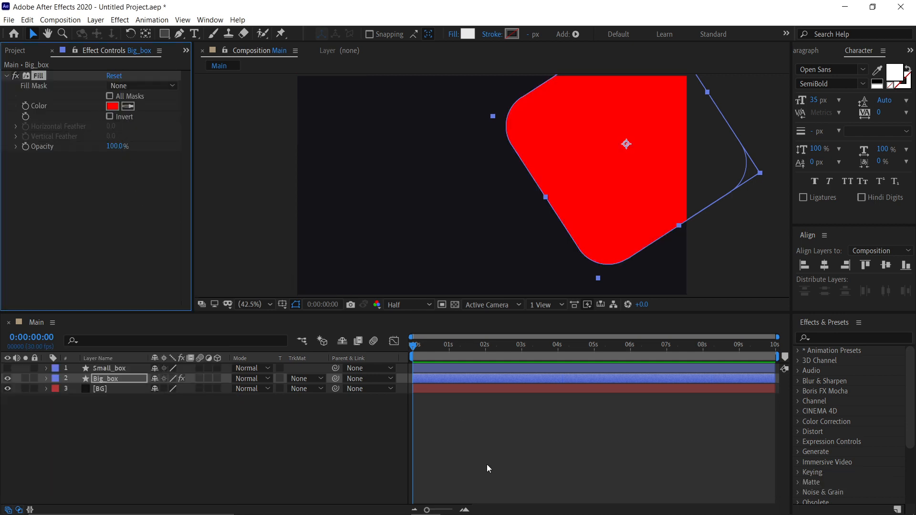
# Step: Look over the gradient colour notes, switch to Chrome to browse the favourite-gradients Instagram post, and return to After Effects
pyautogui.click(544, 505)
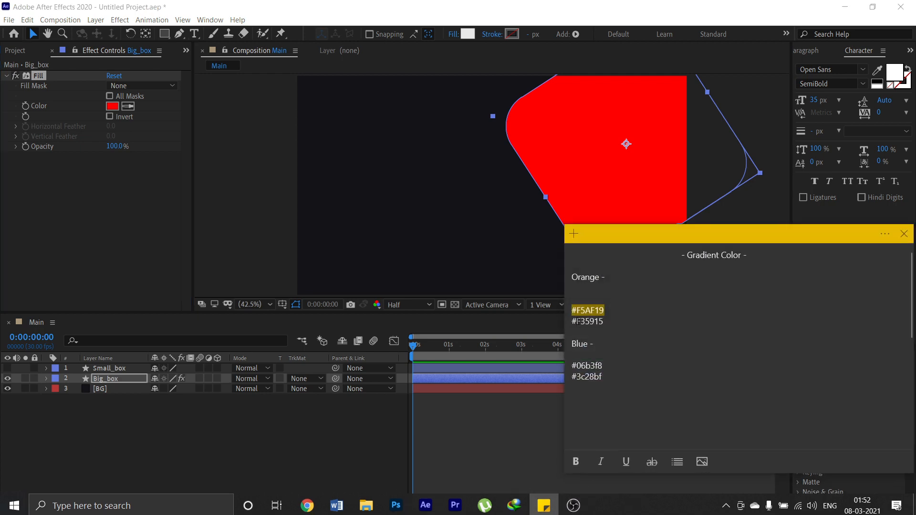
pyautogui.click(637, 329)
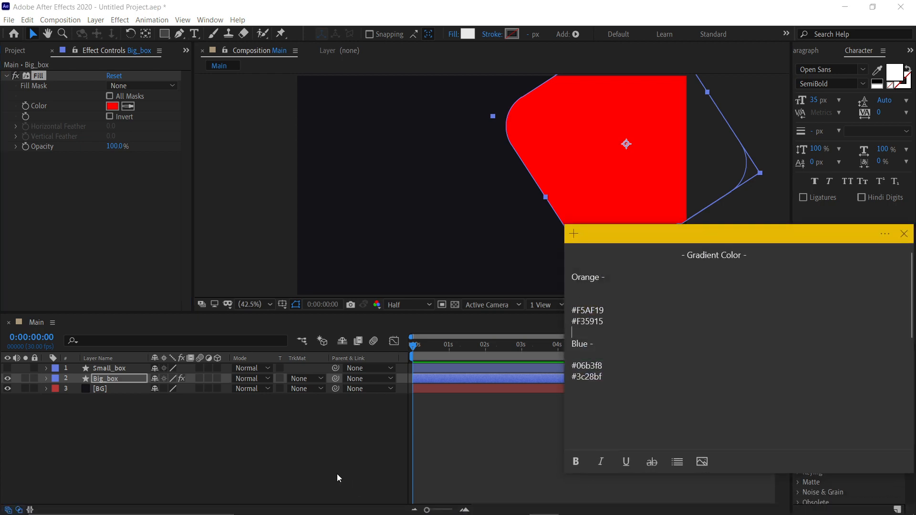
pyautogui.click(307, 504)
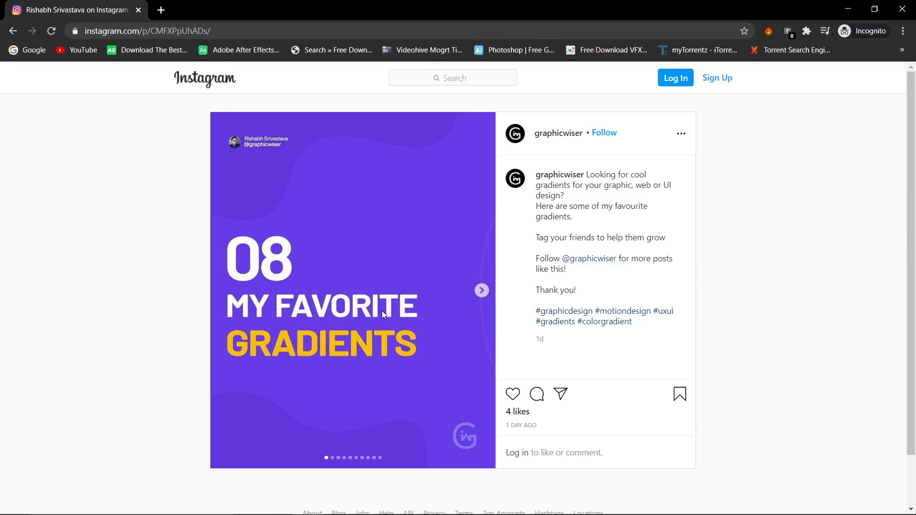
pyautogui.click(484, 296)
pyautogui.click(483, 296)
pyautogui.click(484, 295)
pyautogui.click(483, 295)
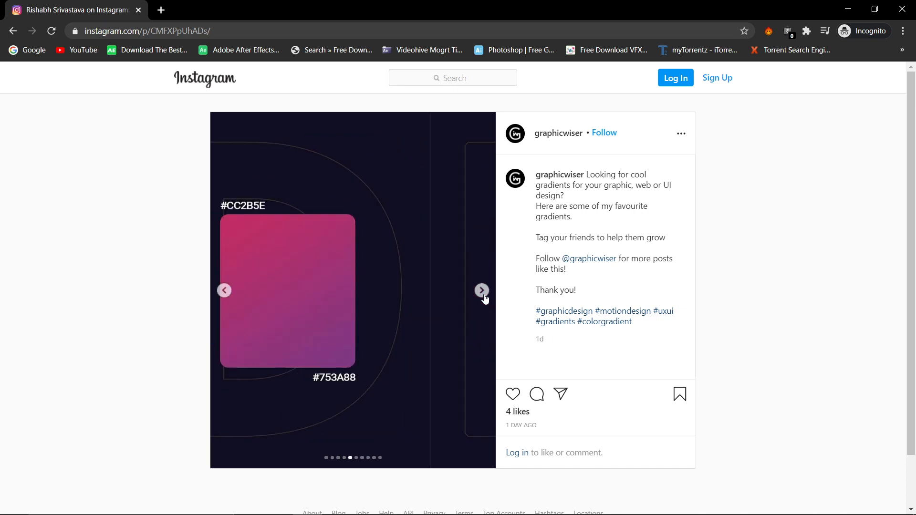
pyautogui.click(482, 294)
pyautogui.click(482, 292)
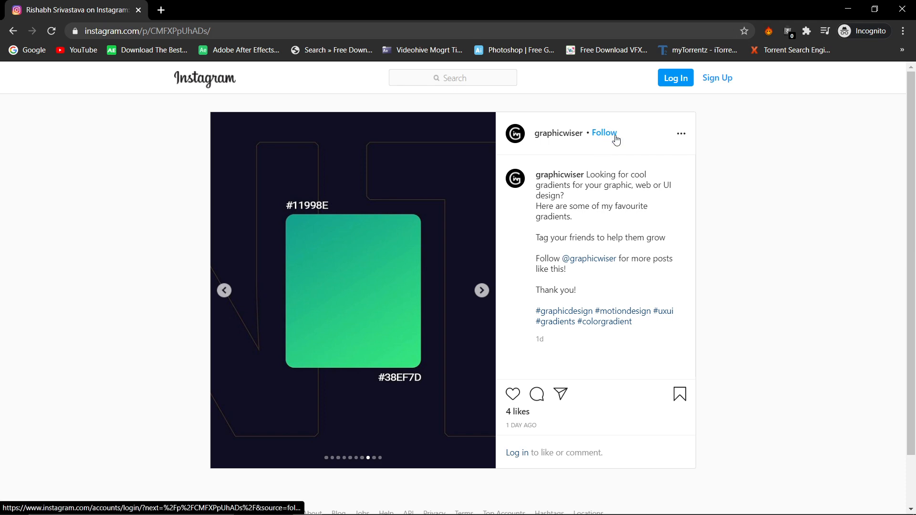
pyautogui.click(848, 8)
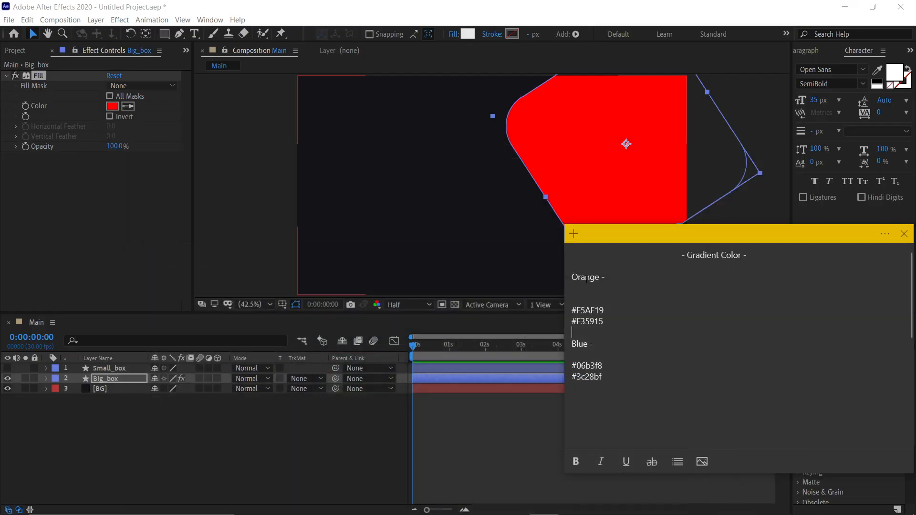
# Step: Copy the orange hex code F35915 from the notes and use it as Big_box's Fill effect colour
pyautogui.moveTo(606, 322); pyautogui.dragTo(572, 322)
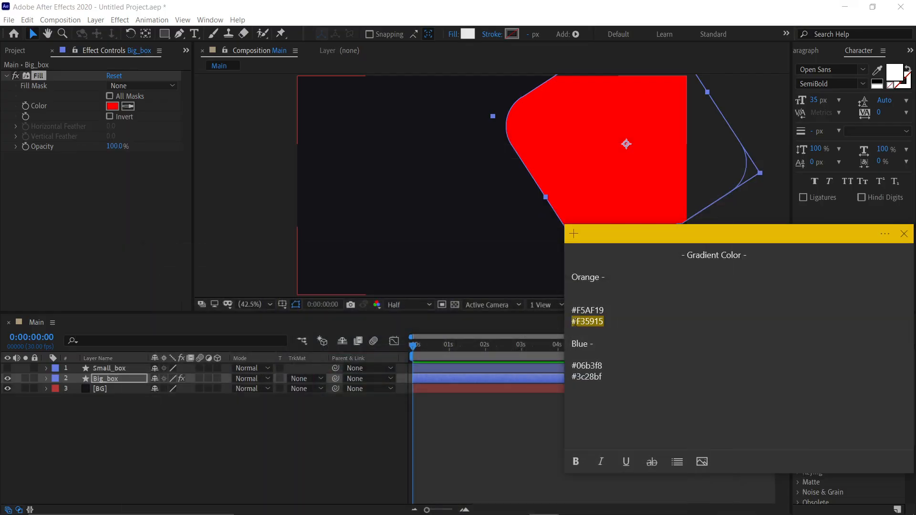
pyautogui.hotkey('ctrl', 'c')
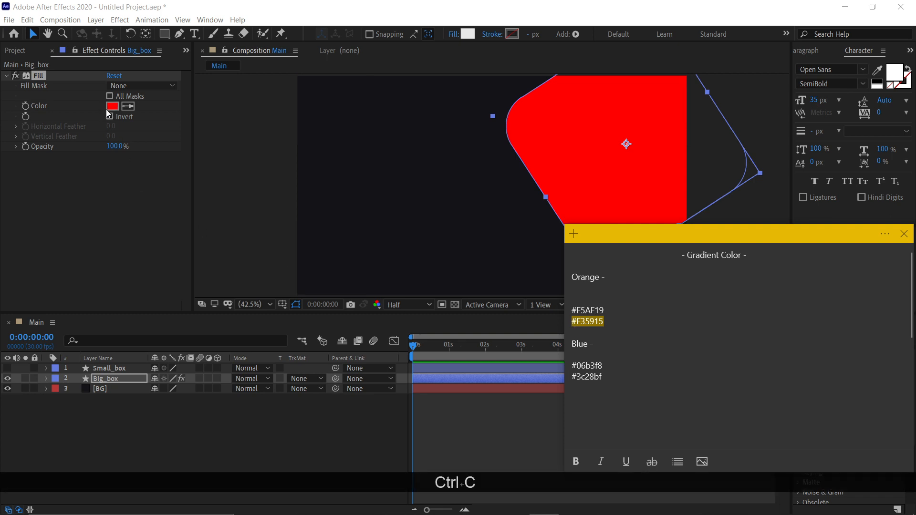
pyautogui.click(108, 106)
pyautogui.hotkey('ctrl', 'v')
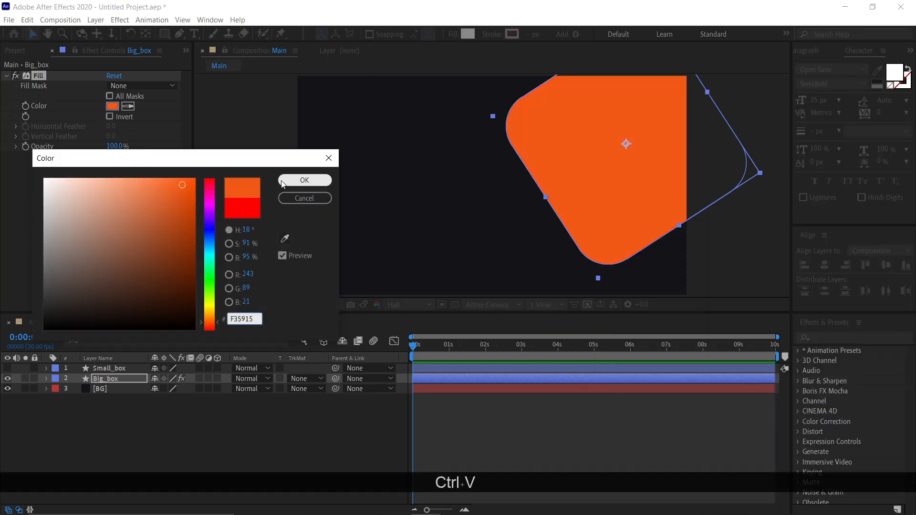
pyautogui.click(305, 181)
pyautogui.hotkey('ctrl', 'z')
# Step: Duplicate Big_box and set the copy's Fill effect colour to F5AF19 from the gradient notes
pyautogui.click(121, 379)
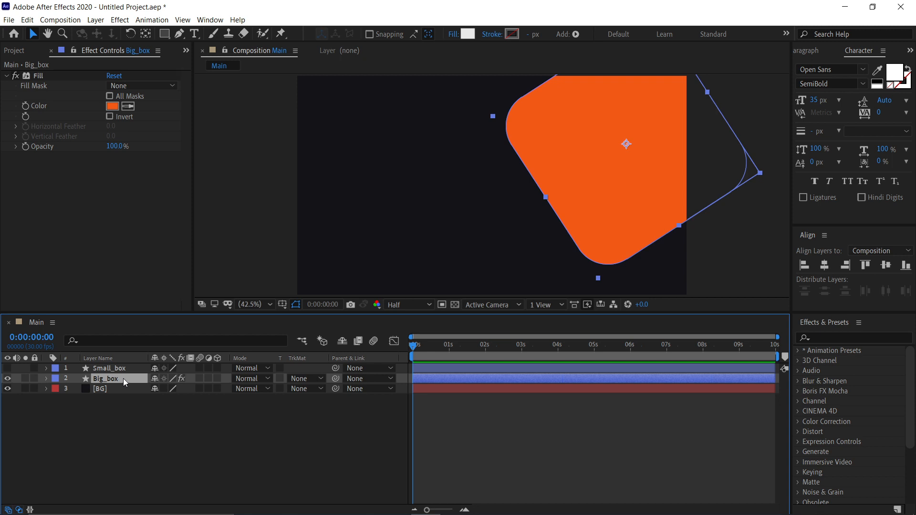
pyautogui.hotkey('ctrl', 'd')
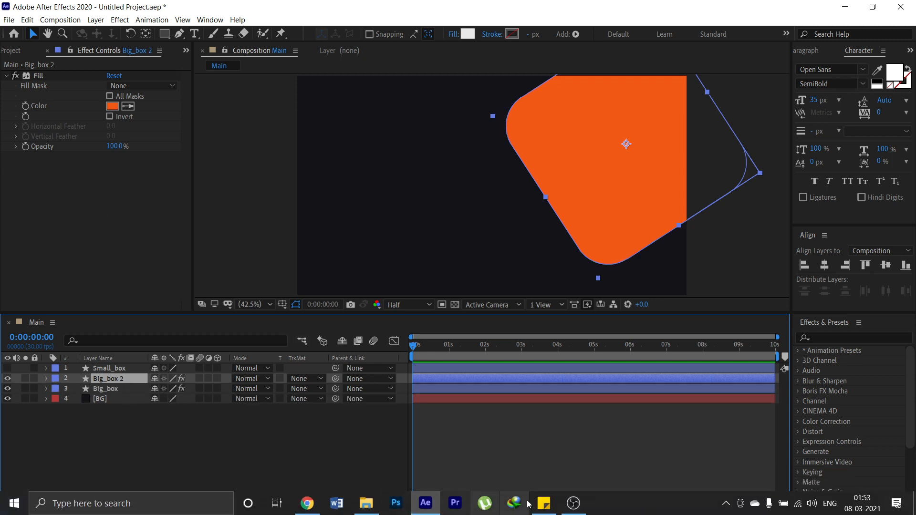
pyautogui.click(544, 504)
pyautogui.moveTo(604, 311); pyautogui.dragTo(573, 309)
pyautogui.hotkey('ctrl', 'c')
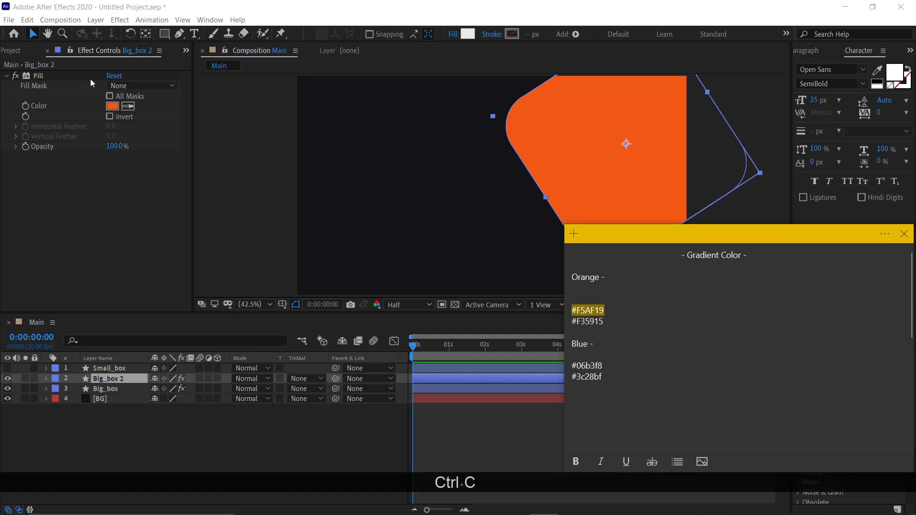
pyautogui.click(112, 106)
pyautogui.hotkey('ctrl', 'v')
pyautogui.press('Return')
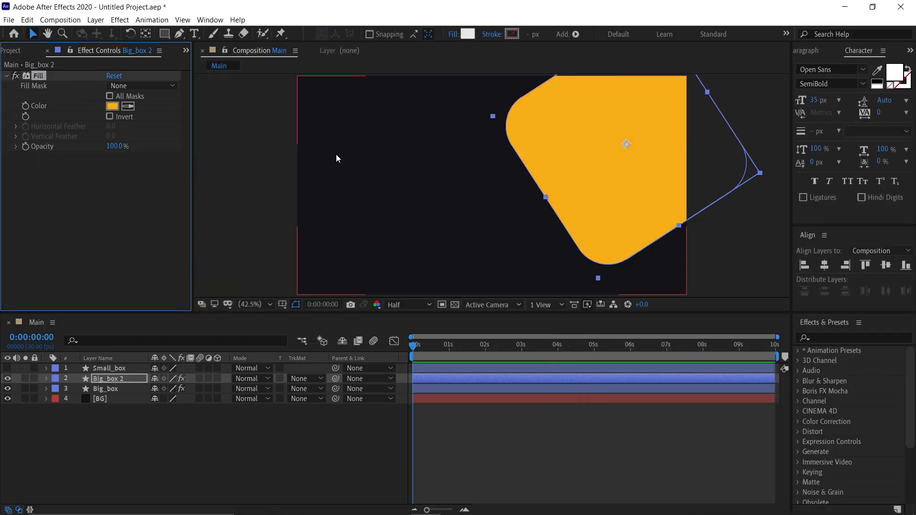
# Step: Change the duplicated Big_box shape's fill to a linear gradient and make its starting opacity stop transparent
pyautogui.click(453, 35)
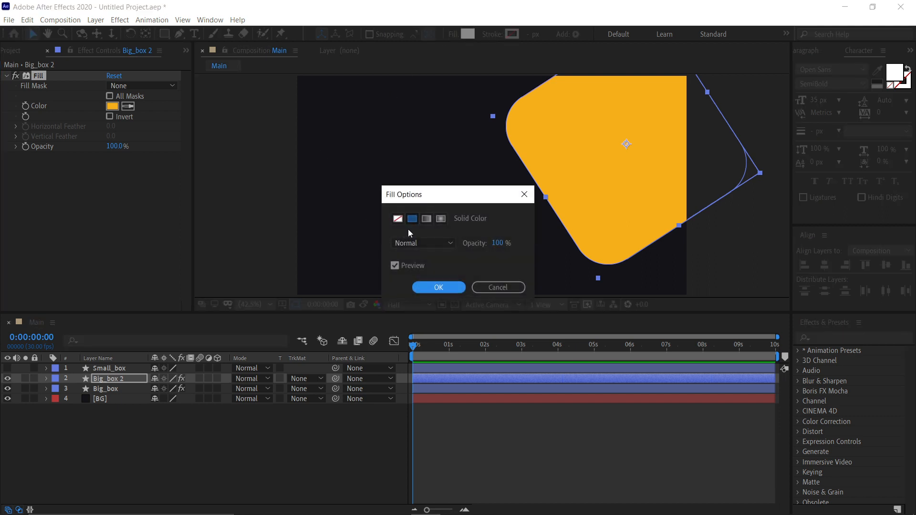
pyautogui.click(426, 219)
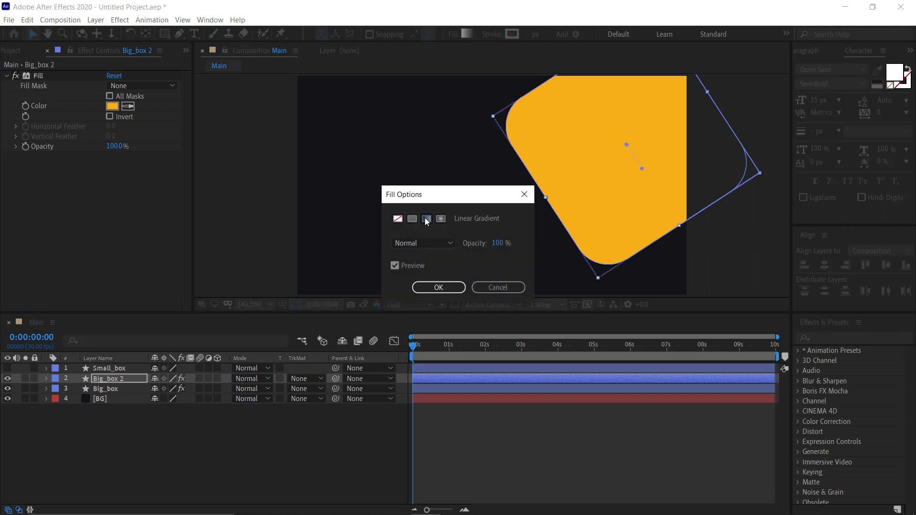
pyautogui.click(451, 287)
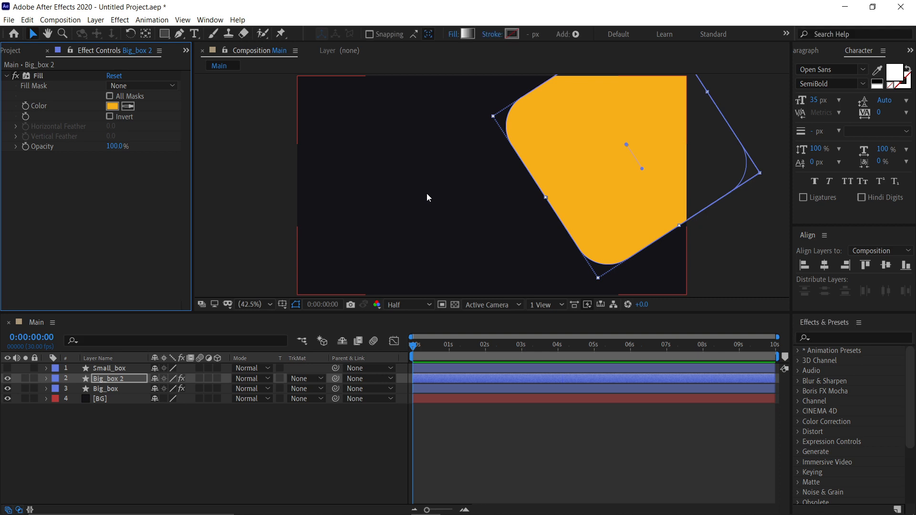
pyautogui.click(468, 33)
pyautogui.click(306, 174)
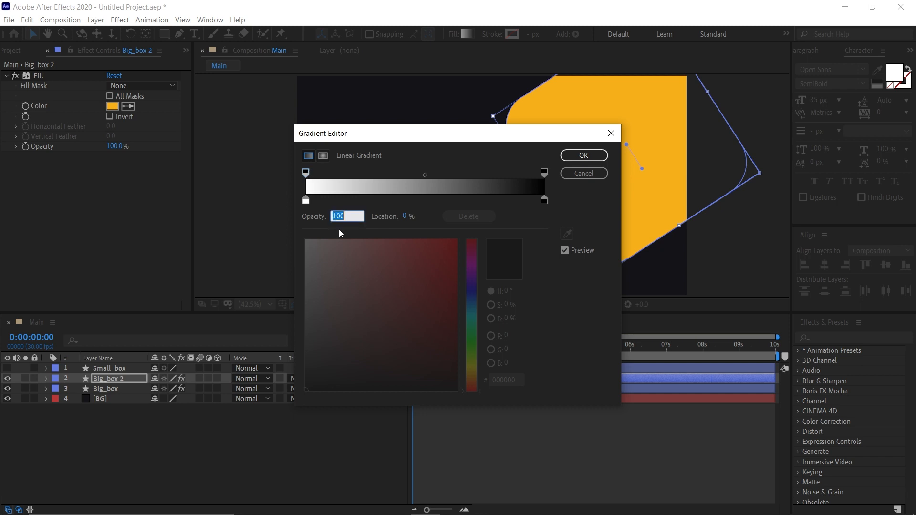
pyautogui.press('KP_Enter')
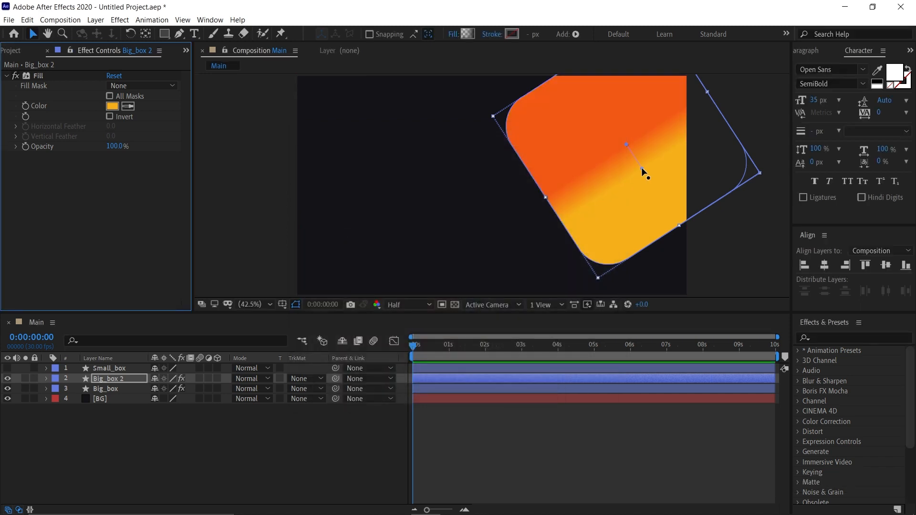
# Step: Stretch the gradient from just outside the box's lower-left edge to its upper-right edge, blending orange smoothly into yellow
pyautogui.moveTo(642, 169); pyautogui.dragTo(704, 87)
pyautogui.moveTo(665, 142); pyautogui.dragTo(616, 176)
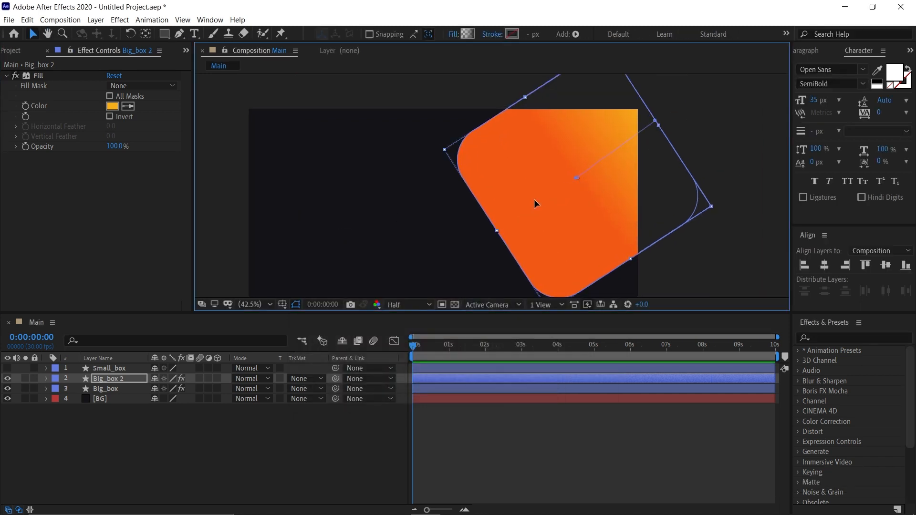
pyautogui.moveTo(534, 199); pyautogui.dragTo(495, 232)
pyautogui.moveTo(655, 121); pyautogui.dragTo(651, 122)
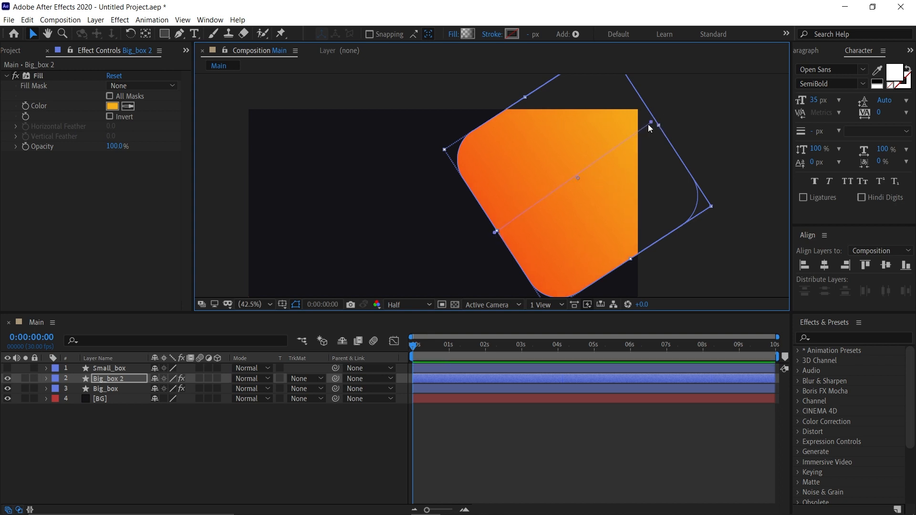
pyautogui.moveTo(495, 232); pyautogui.dragTo(488, 239)
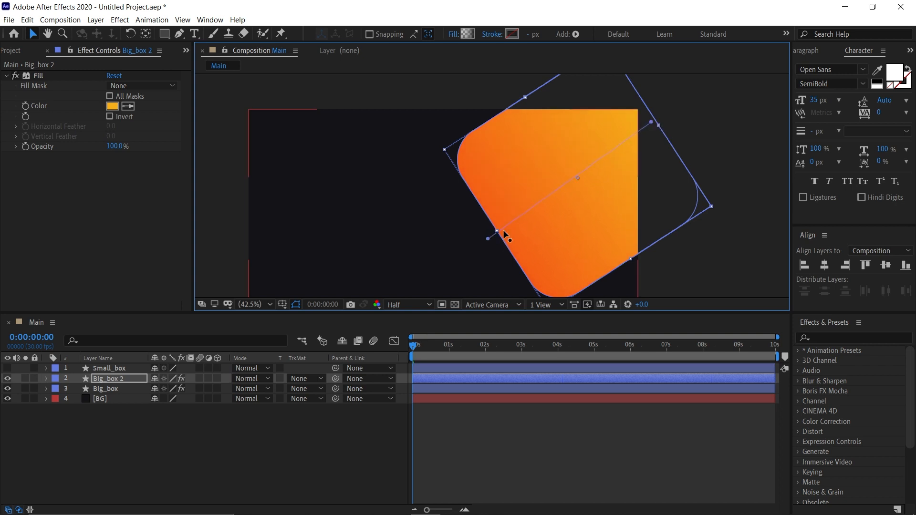
pyautogui.moveTo(651, 122); pyautogui.dragTo(654, 121)
pyautogui.moveTo(553, 230); pyautogui.dragTo(570, 193)
pyautogui.click(287, 442)
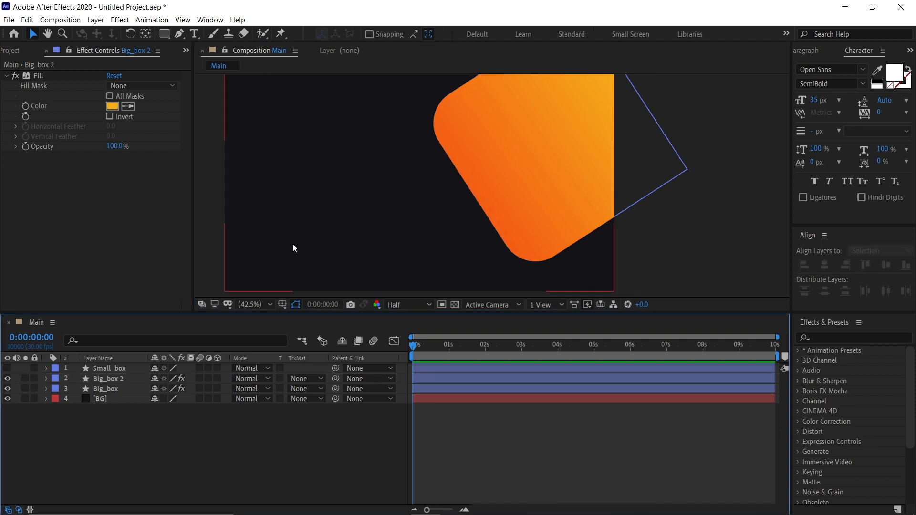
# Step: Show the Small_box layer and move it to the right so it overlaps the orange box
pyautogui.click(109, 368)
pyautogui.click(7, 369)
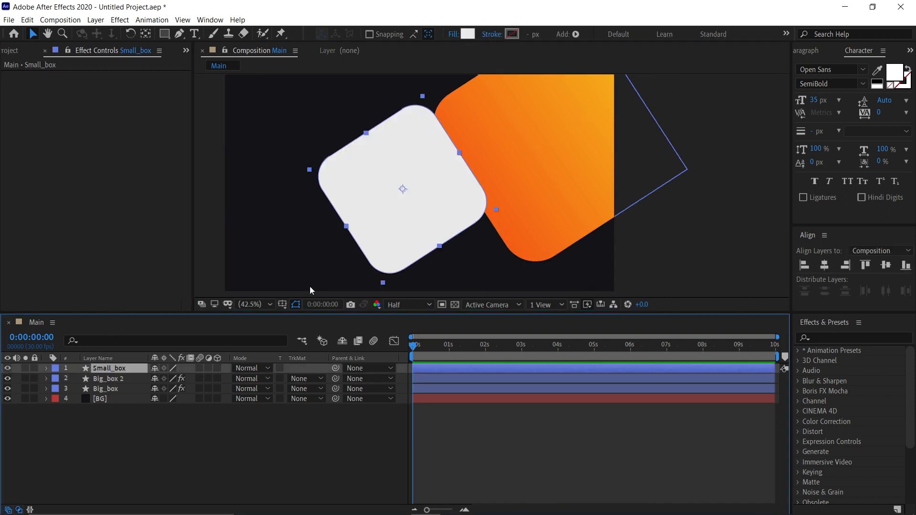
pyautogui.moveTo(458, 210); pyautogui.dragTo(511, 209)
pyautogui.moveTo(509, 210); pyautogui.dragTo(503, 209)
# Step: Set Small_box's rotation to 67° and nudge it slightly into place over the orange box
pyautogui.press('r')
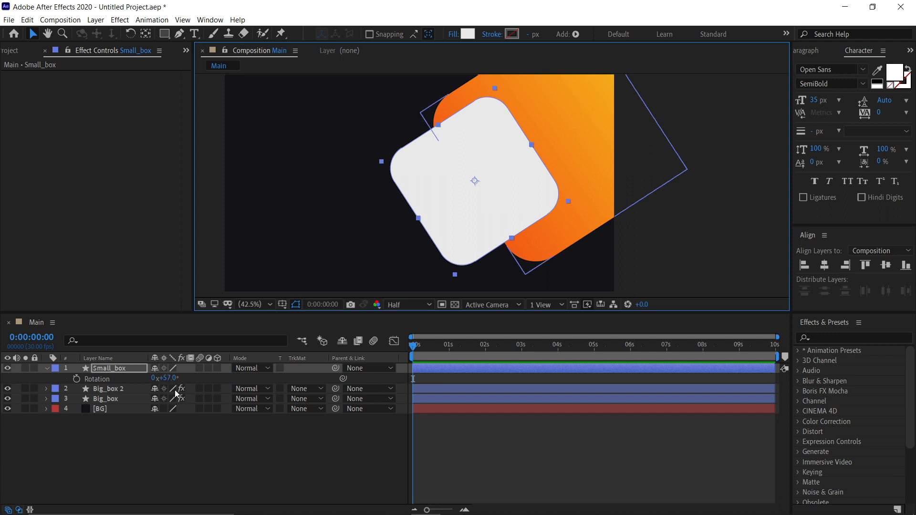
pyautogui.click(170, 378)
pyautogui.write('67')
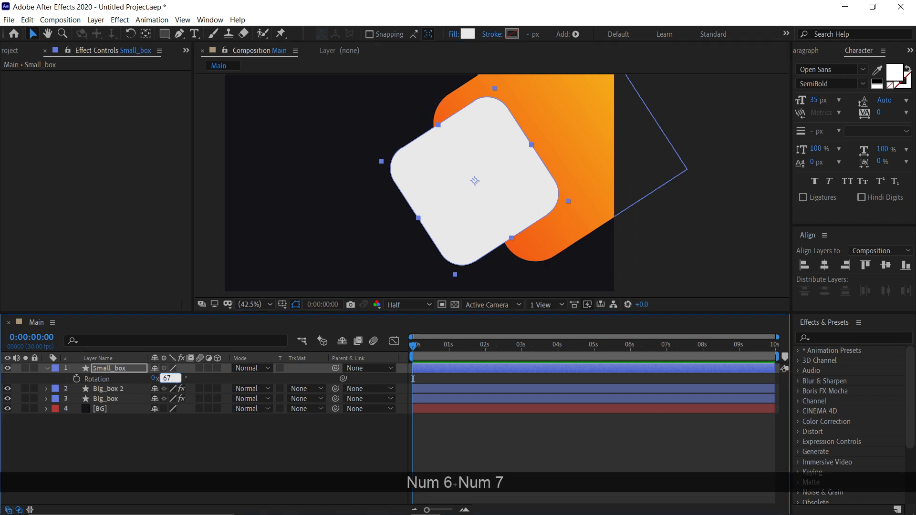
pyautogui.press('Return')
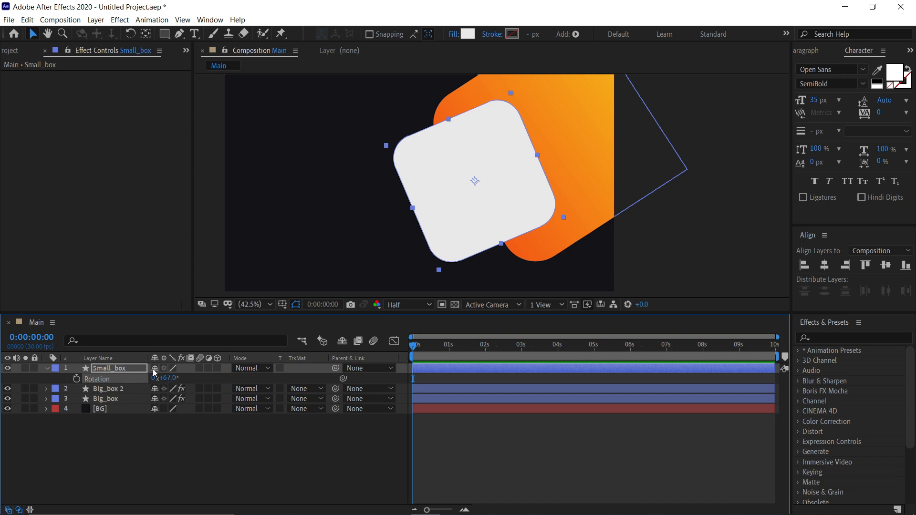
pyautogui.press('s')
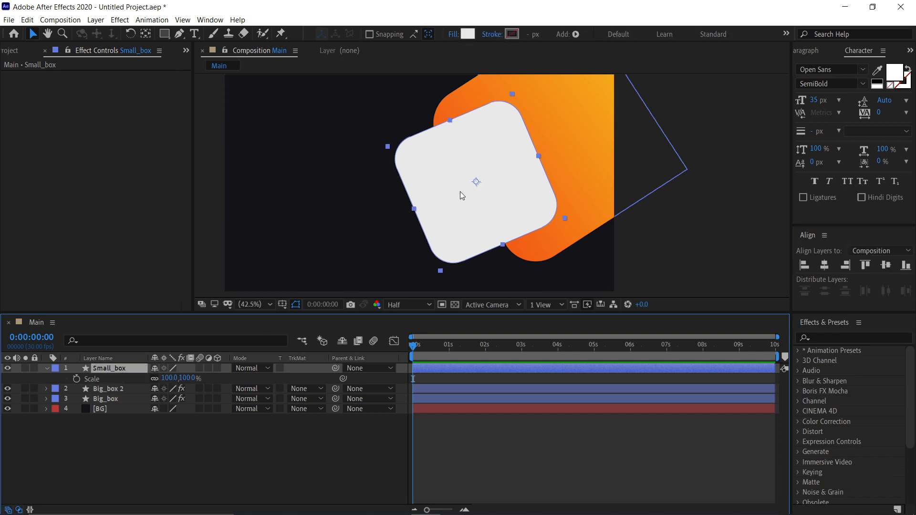
pyautogui.click(49, 369)
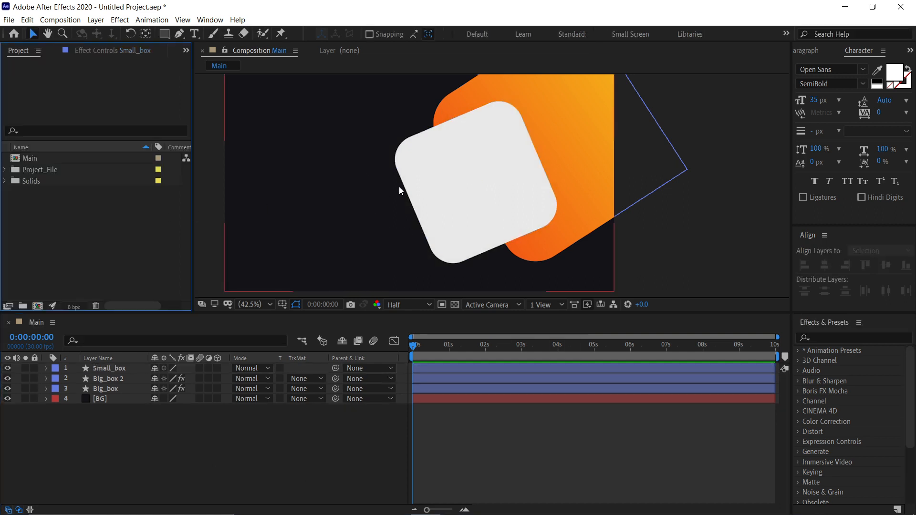
# Step: Create a new composition named Image with a width and height of 1000 px
pyautogui.click(37, 306)
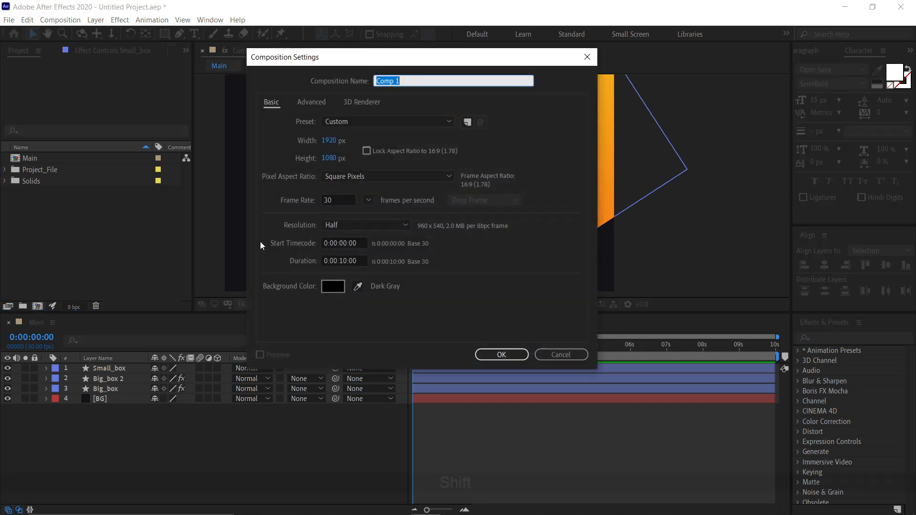
pyautogui.write('Image')
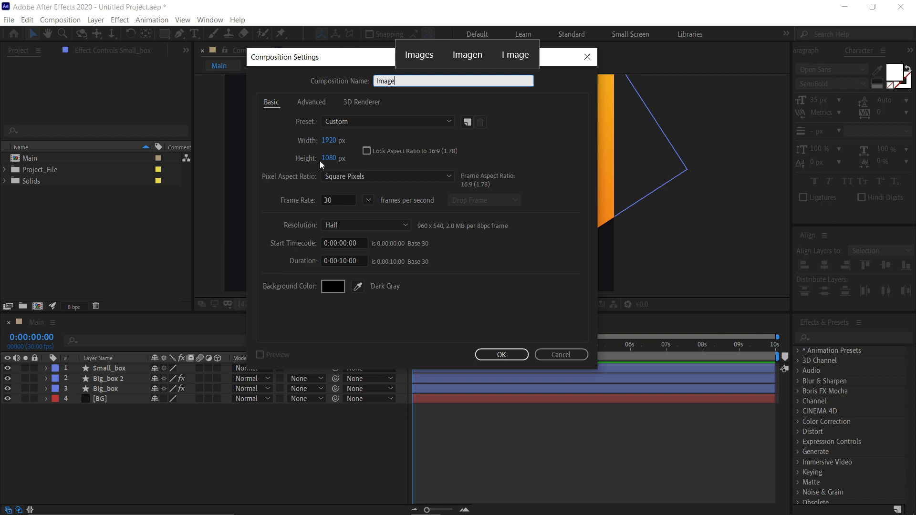
pyautogui.click(328, 141)
pyautogui.write('1000')
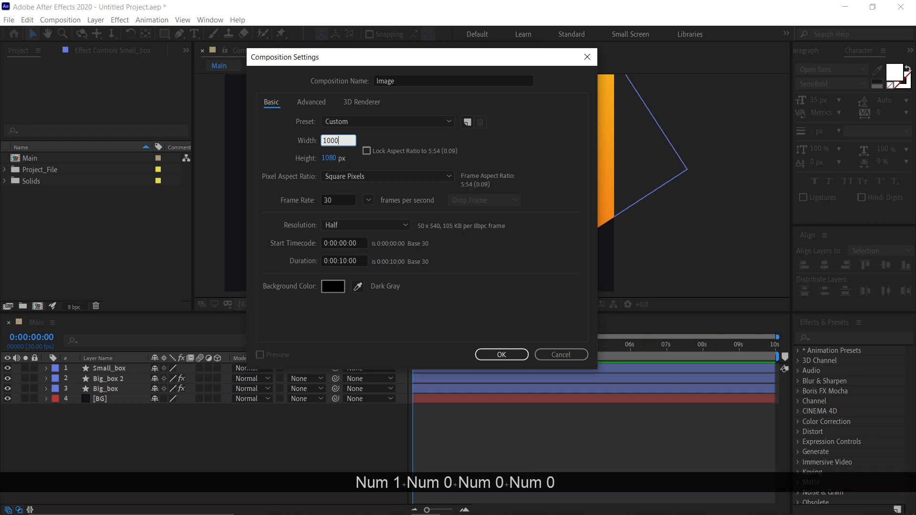
pyautogui.click(338, 159)
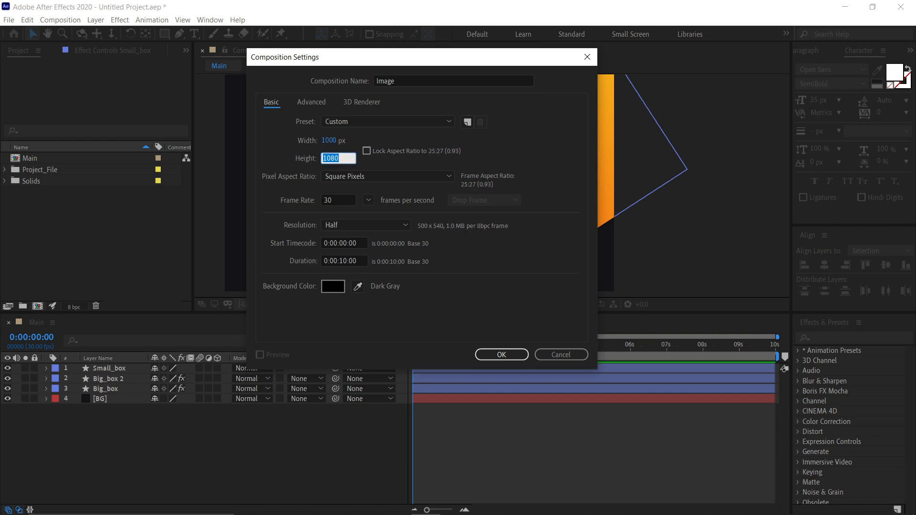
pyautogui.write('1000')
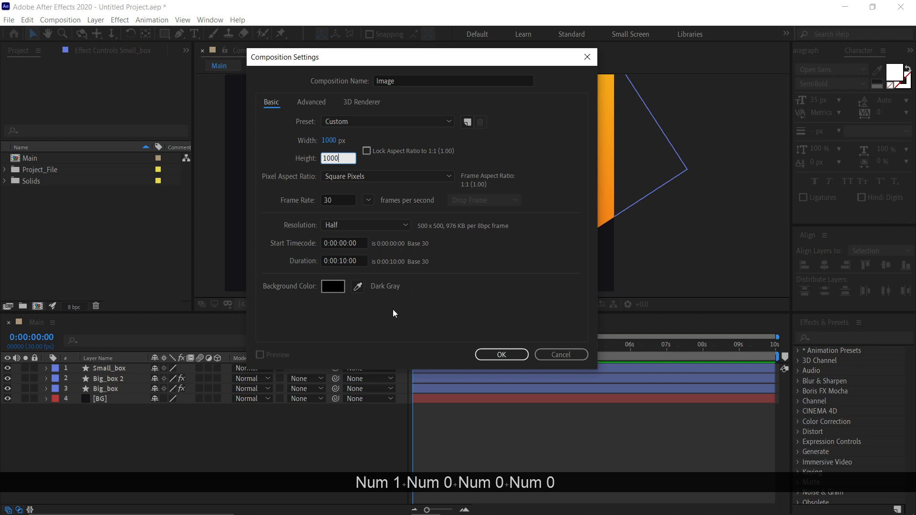
pyautogui.click(491, 354)
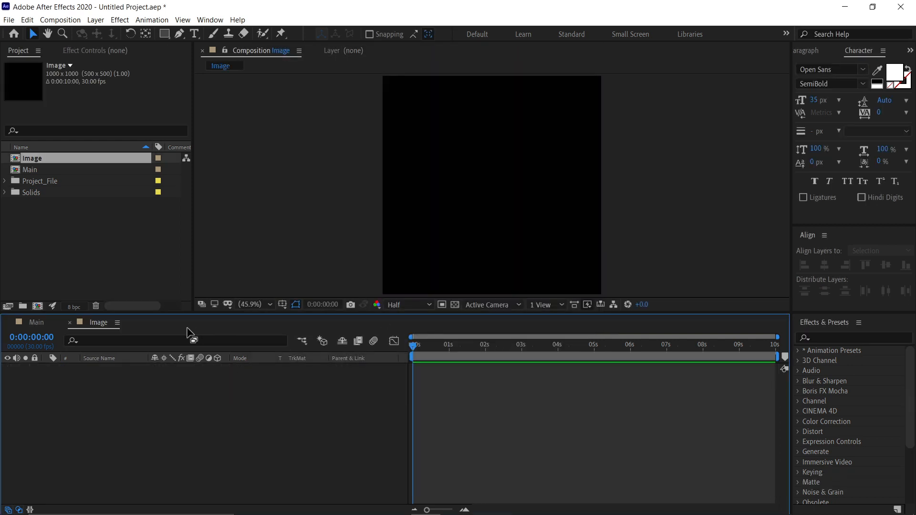
# Step: Add 1.jpg from the Project_File folder to the Image composition, scale it to 27%, and shift it upward to frame the woman
pyautogui.click(4, 180)
pyautogui.click(47, 193)
pyautogui.moveTo(59, 194); pyautogui.dragTo(133, 386)
pyautogui.scroll(-2, 363, 215)
pyautogui.press('s')
pyautogui.click(167, 379)
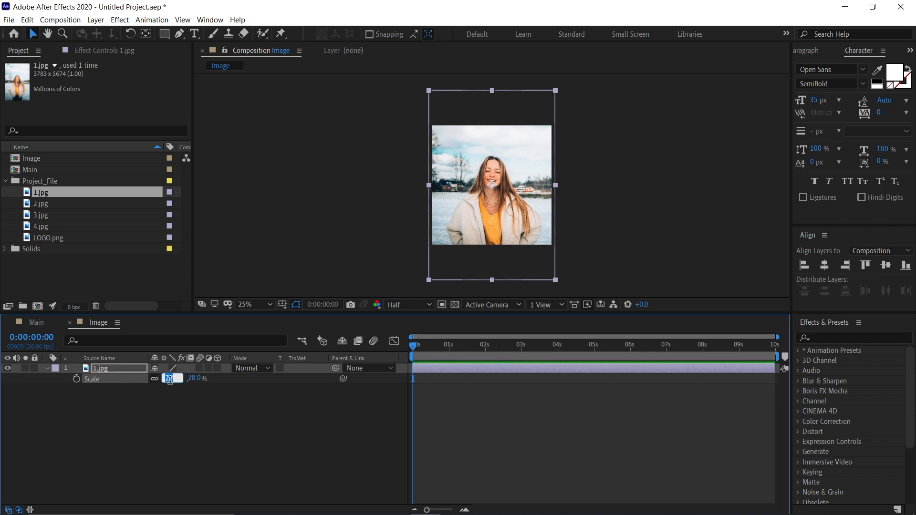
pyautogui.write('27')
pyautogui.press('Return')
pyautogui.scroll(2, 477, 205)
pyautogui.scroll(-2, 477, 205)
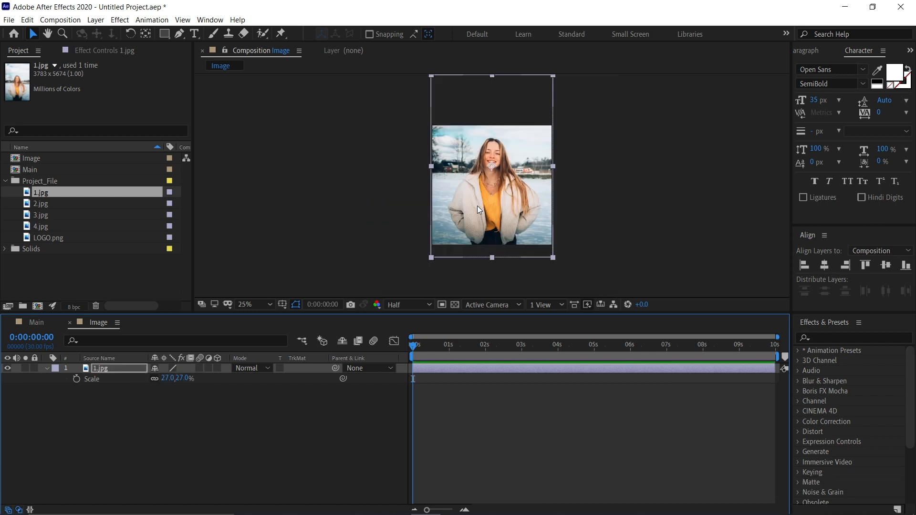
pyautogui.click(353, 210)
pyautogui.scroll(2, 419, 194)
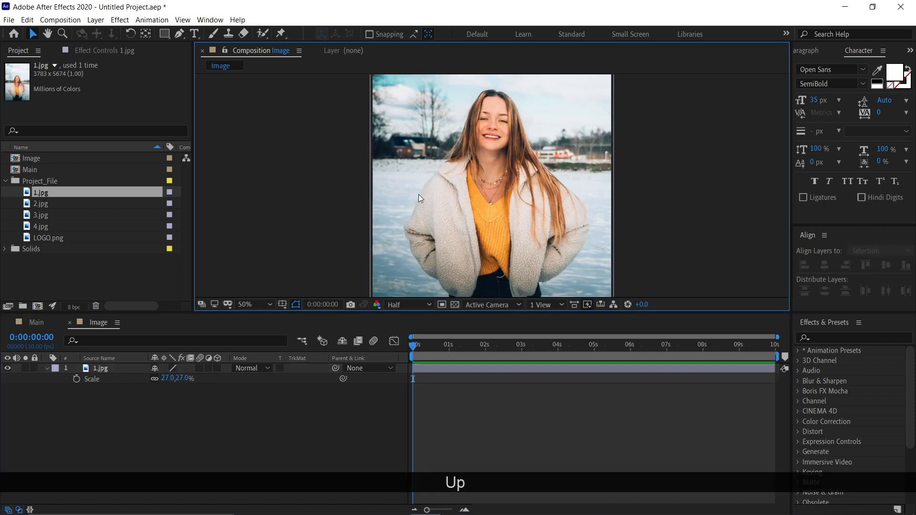
# Step: Place the Image composition in the Main composition directly beneath the Small_box layer
pyautogui.click(33, 323)
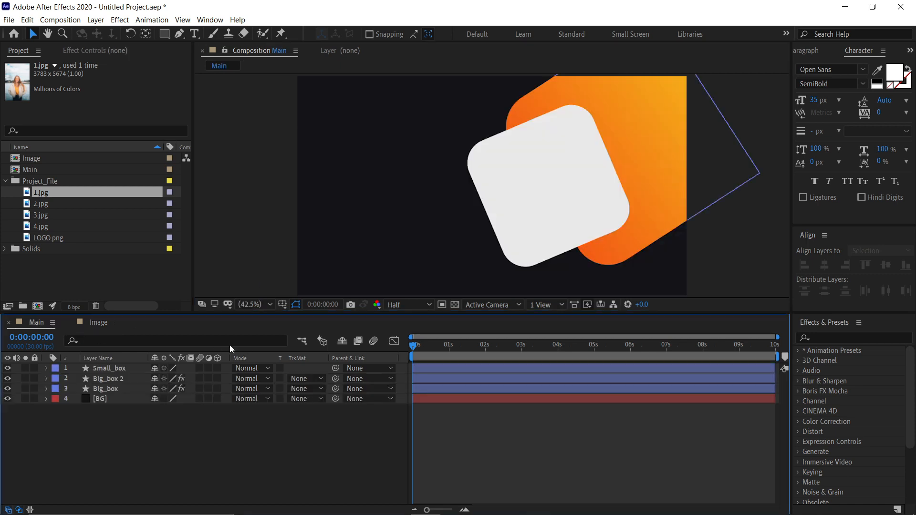
pyautogui.click(36, 159)
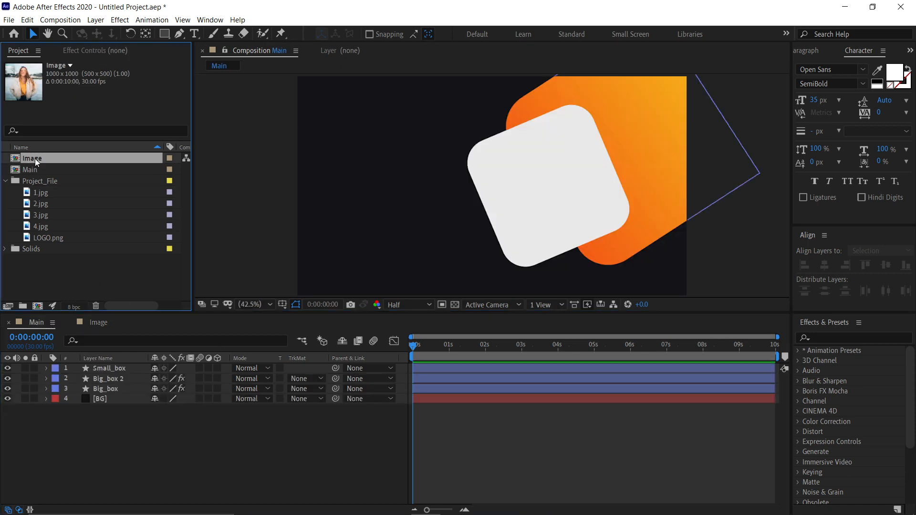
pyautogui.moveTo(35, 159); pyautogui.dragTo(120, 373)
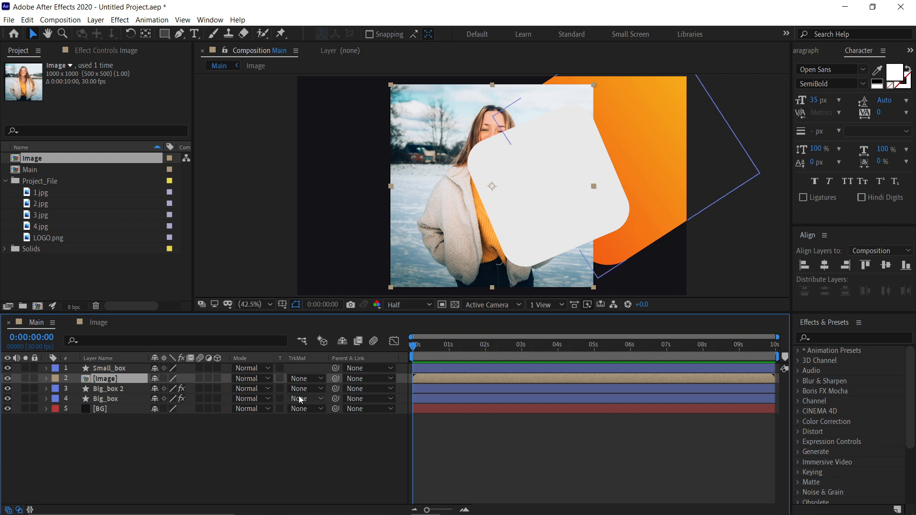
pyautogui.click(306, 379)
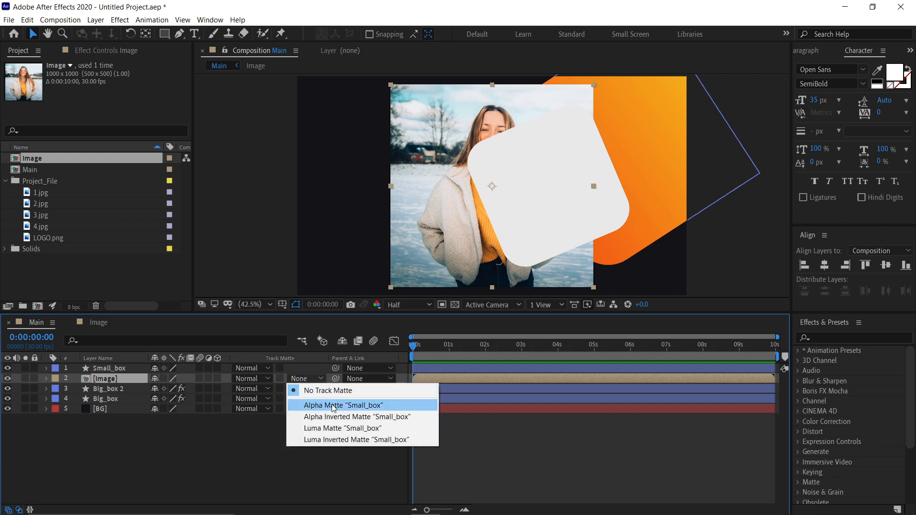
pyautogui.click(259, 436)
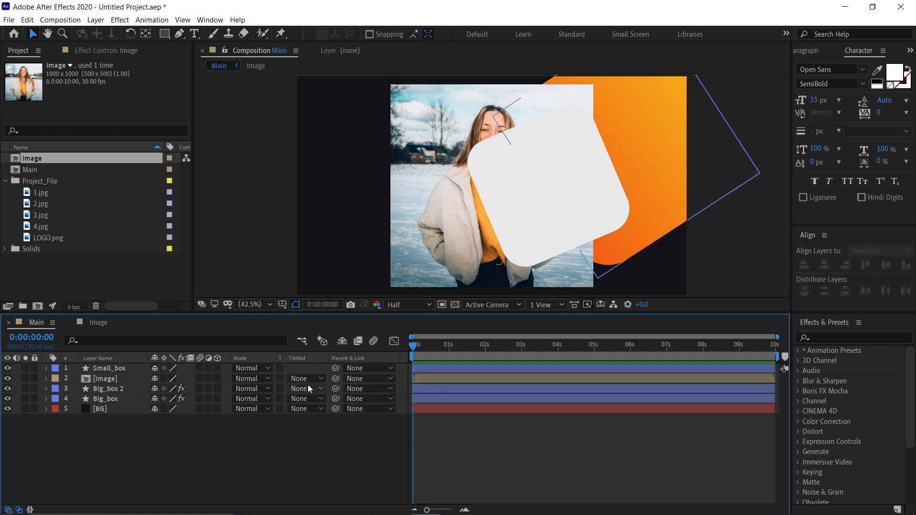
pyautogui.press('F4')
pyautogui.press('F4')
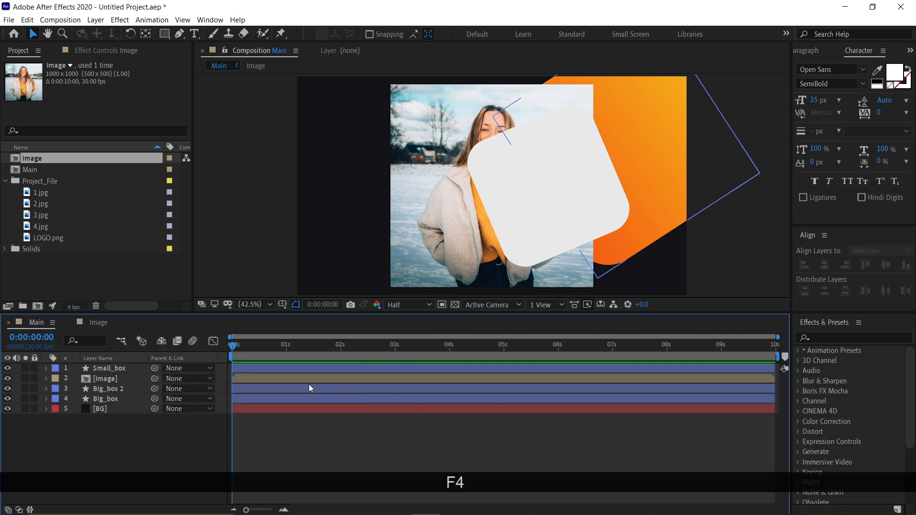
# Step: Set the Image layer's track matte to Alpha Matte "Small_box" and move the photo to fill the rounded box
pyautogui.click(307, 379)
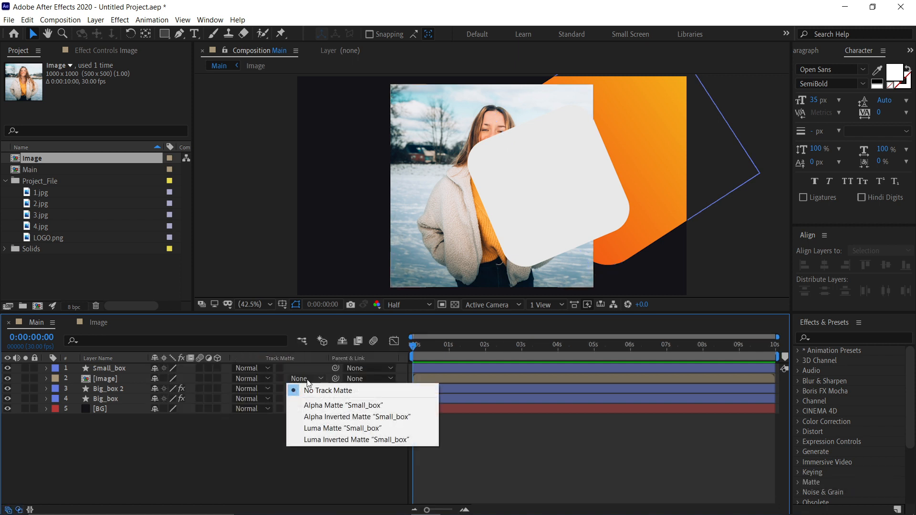
pyautogui.click(320, 406)
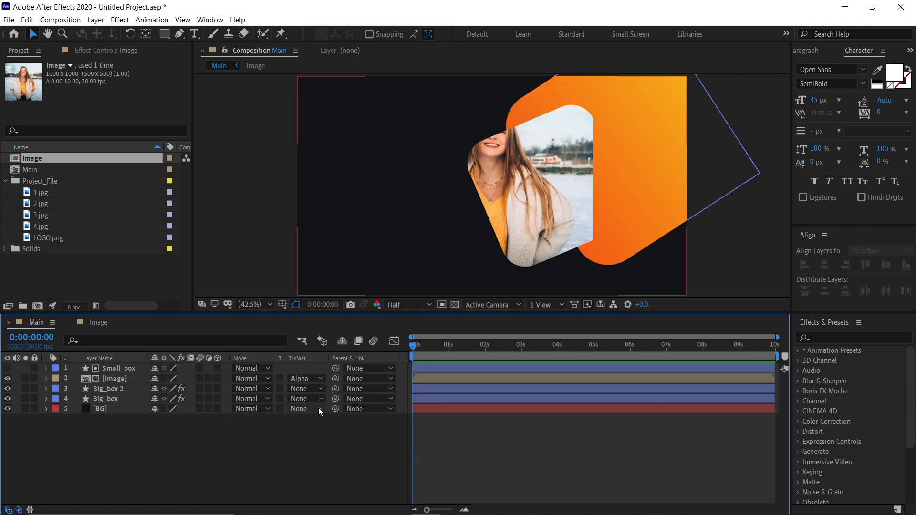
pyautogui.moveTo(536, 186); pyautogui.dragTo(581, 193)
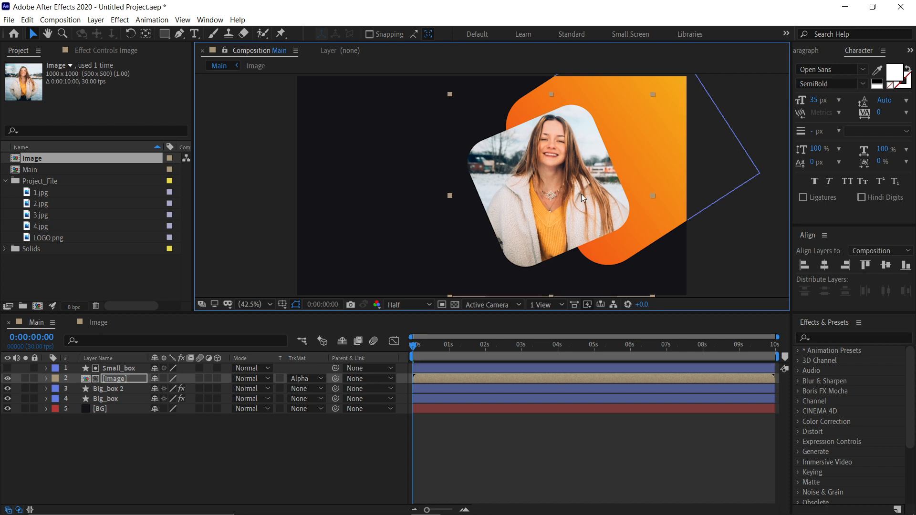
# Step: Try moving Big_box 2 on its own across the composition, and undo the move
pyautogui.click(113, 391)
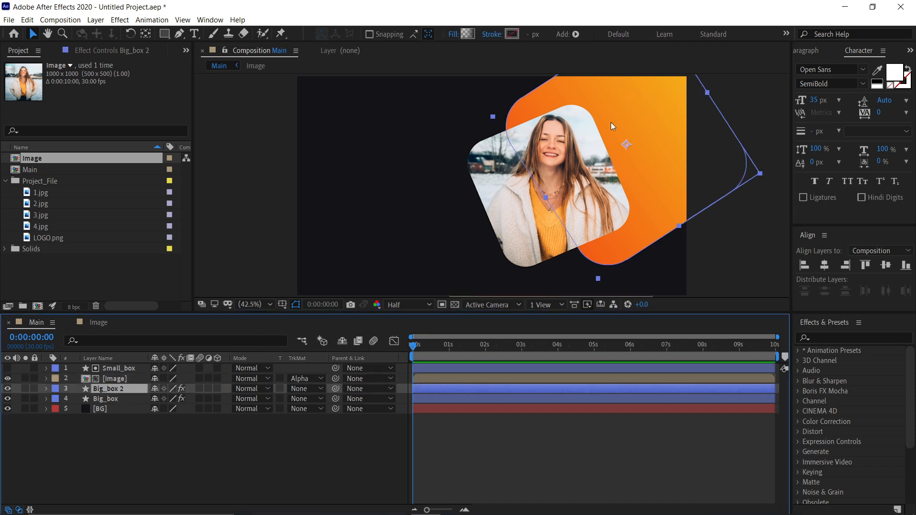
pyautogui.moveTo(637, 113); pyautogui.dragTo(461, 171)
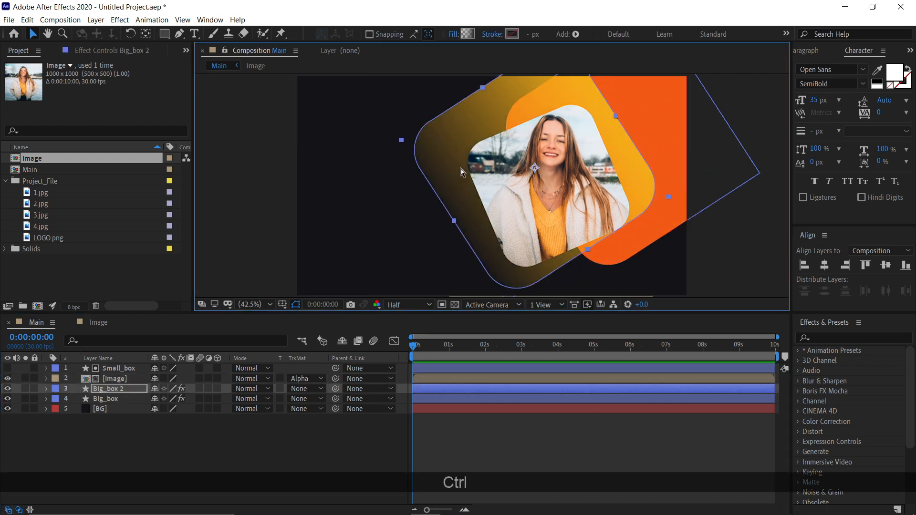
pyautogui.hotkey('ctrl', 'z')
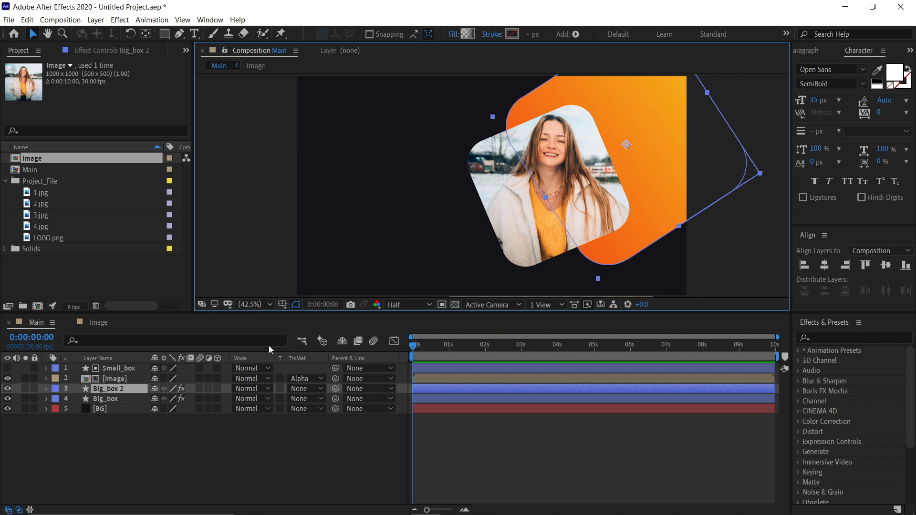
# Step: Parent the Big_box layer to Big_box 2 and check which timeline columns are enabled
pyautogui.click(122, 399)
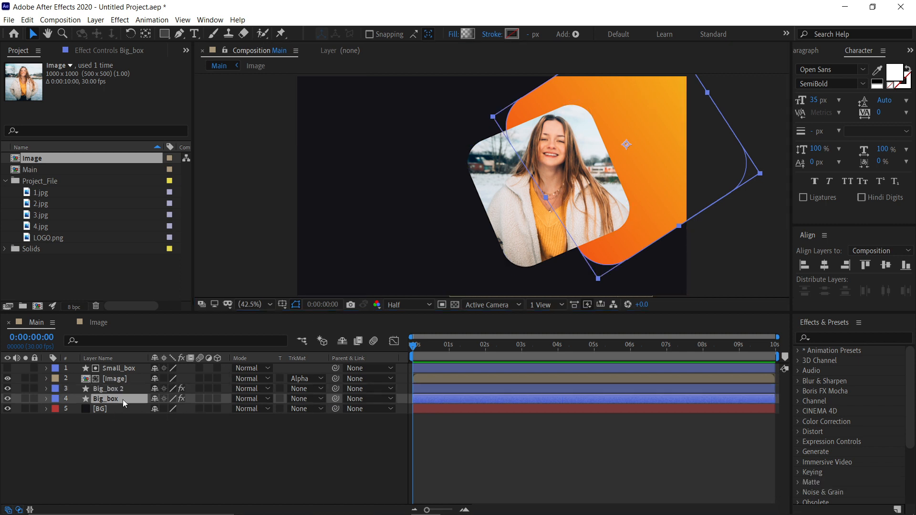
pyautogui.moveTo(334, 400); pyautogui.dragTo(107, 396)
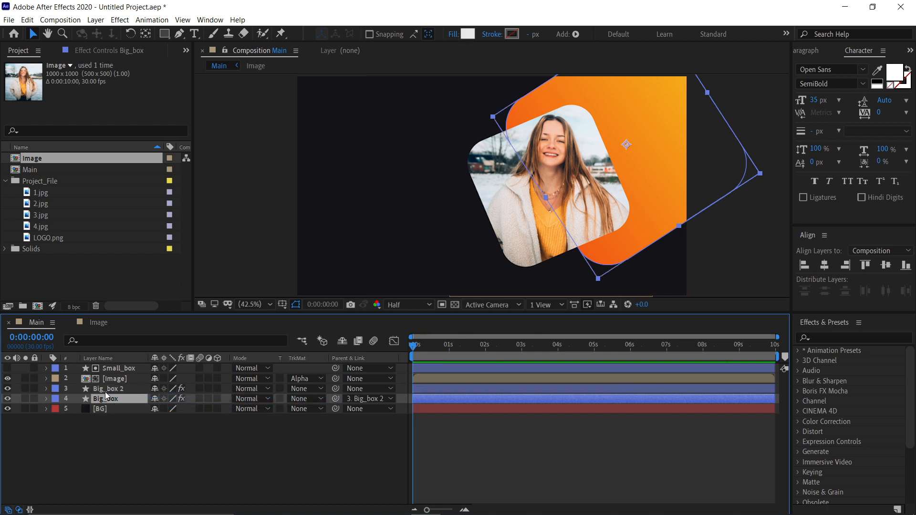
pyautogui.rightClick(374, 356)
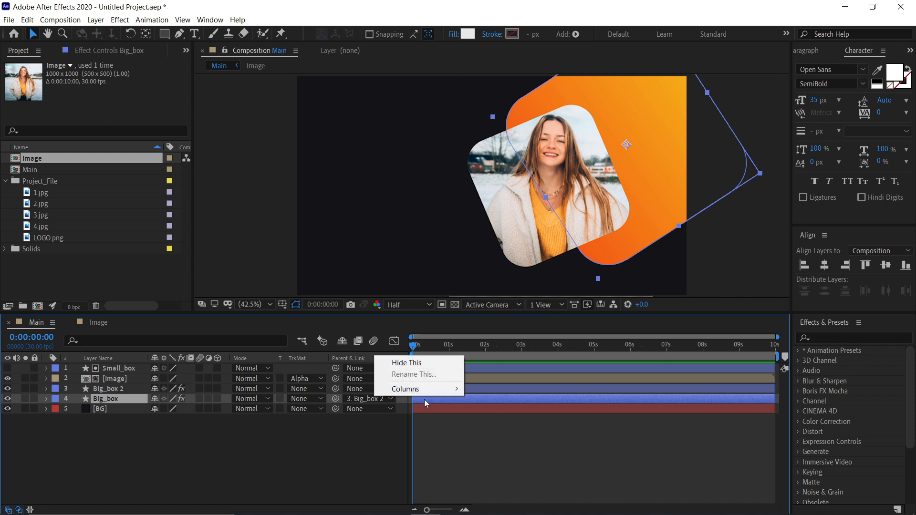
pyautogui.moveTo(431, 390)
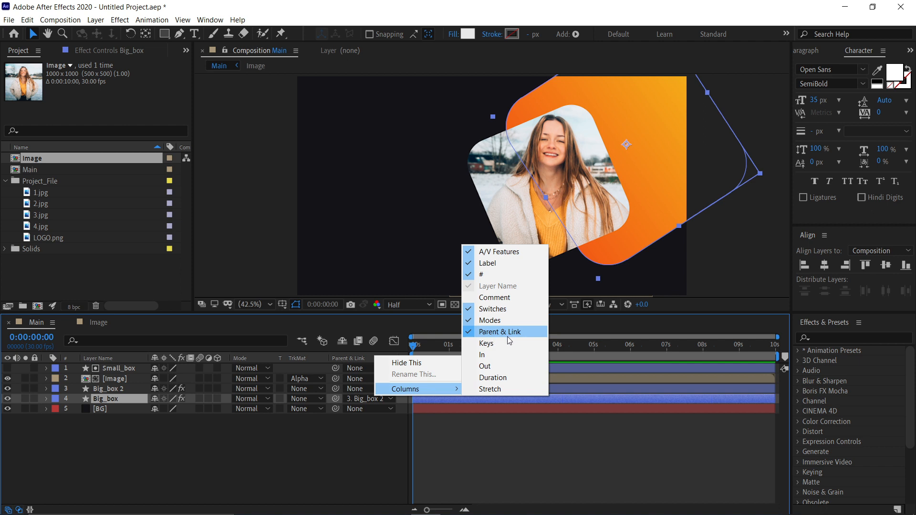
# Step: Test the parenting by moving Big_box 2 across the composition, undo the move and deselect the layer
pyautogui.click(122, 390)
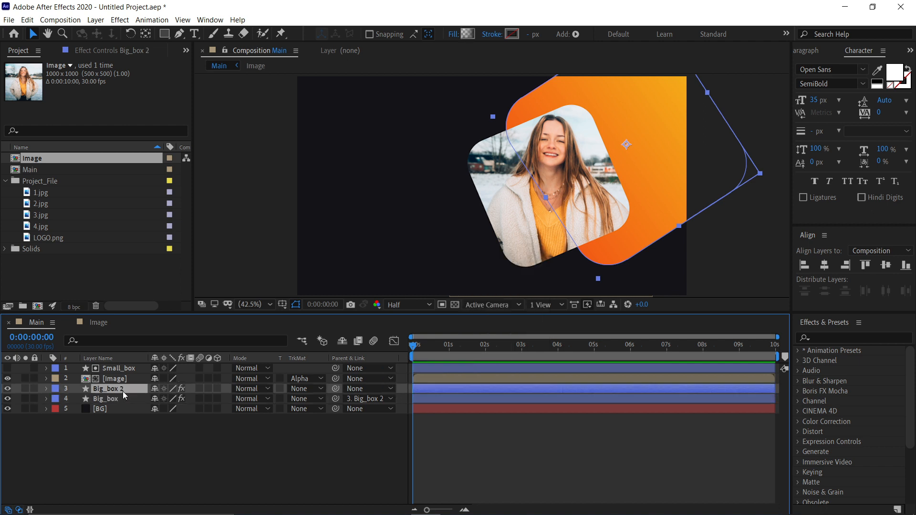
pyautogui.moveTo(595, 219); pyautogui.dragTo(443, 224)
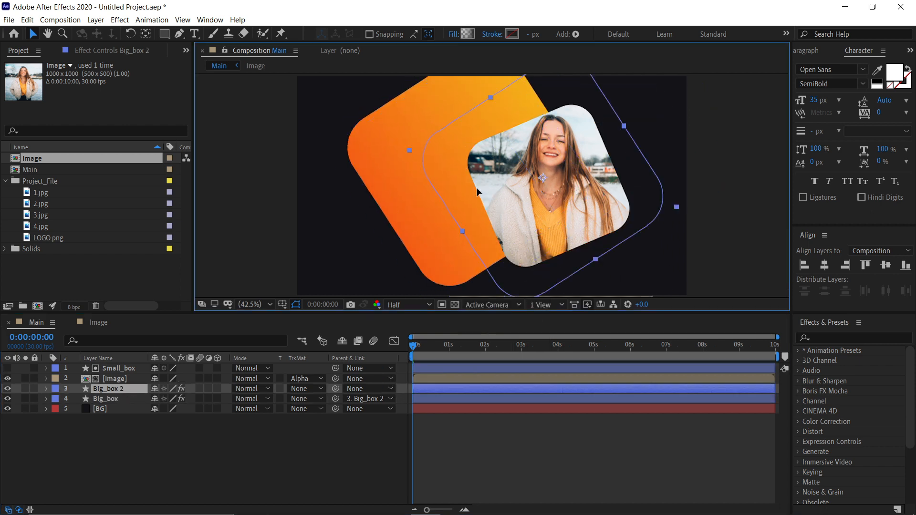
pyautogui.hotkey('ctrl', 'z')
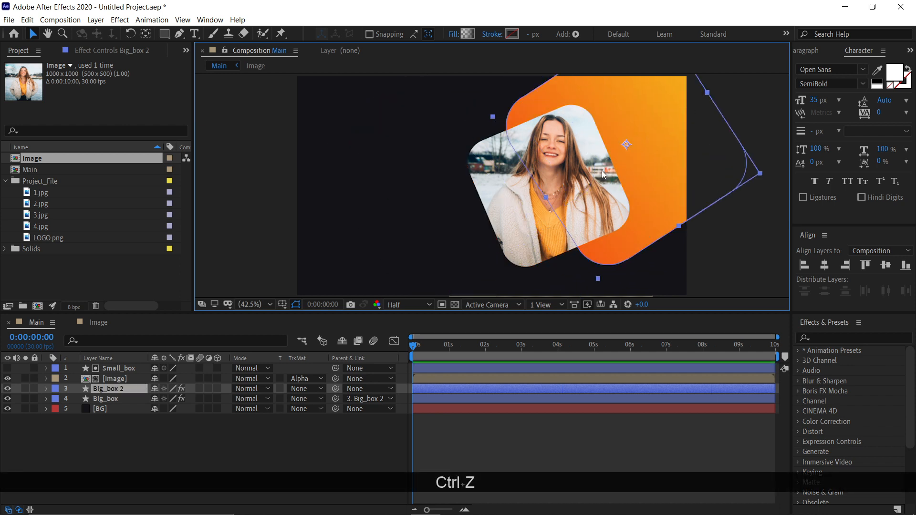
pyautogui.click(730, 239)
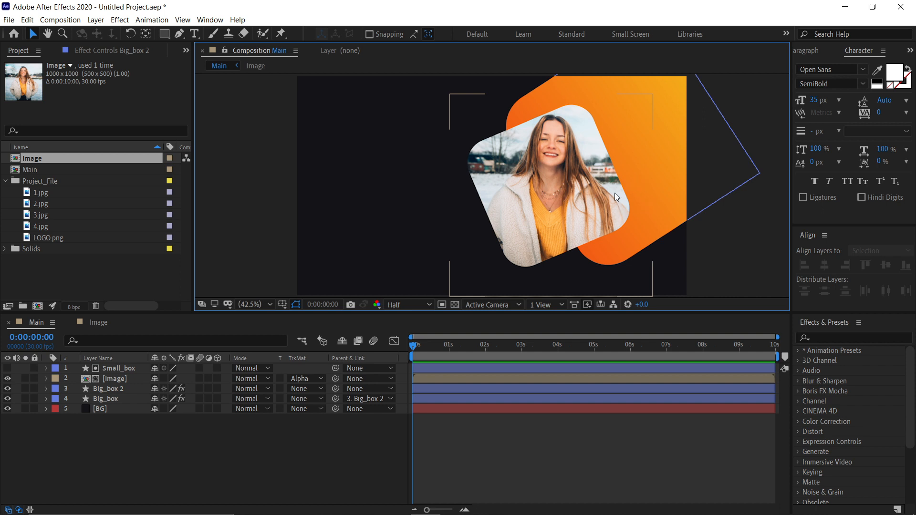
# Step: Duplicate Small_box, rename the copy Shedow, and place it beneath the Image layer
pyautogui.click(116, 371)
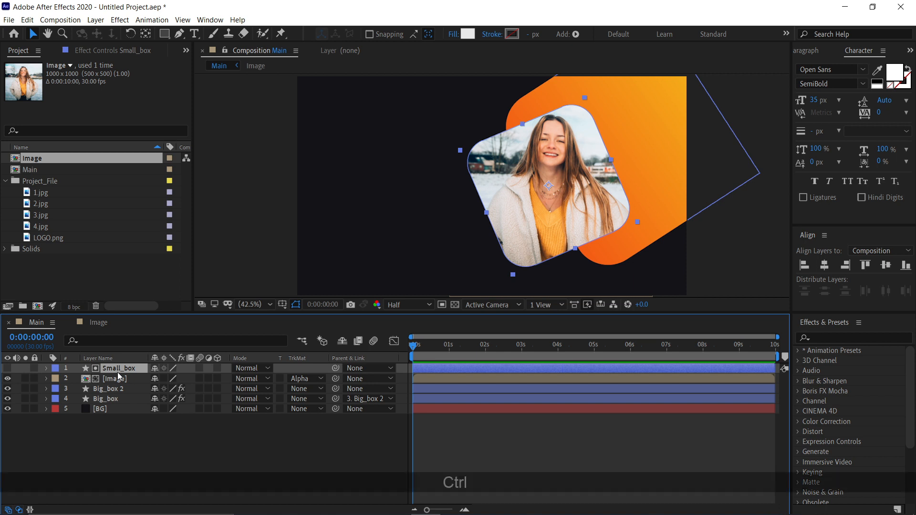
pyautogui.hotkey('ctrl', 'd')
pyautogui.press('Return')
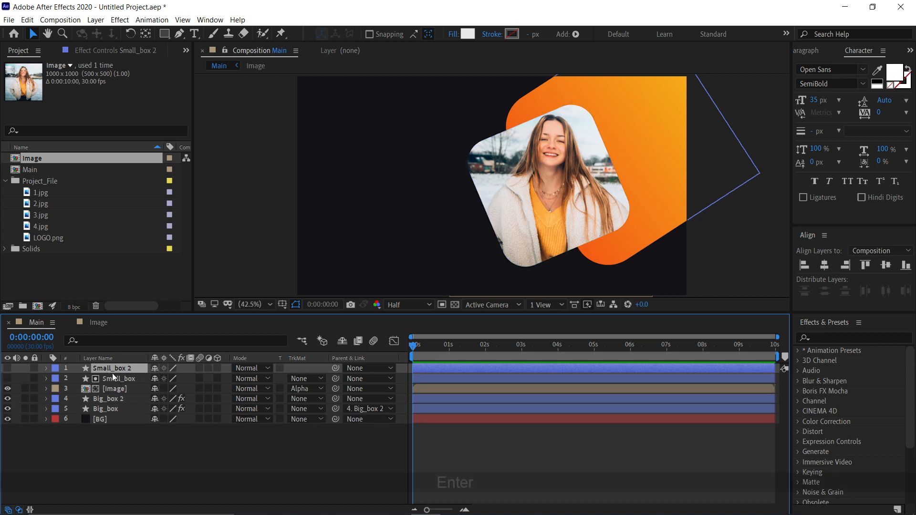
pyautogui.write('Shedow')
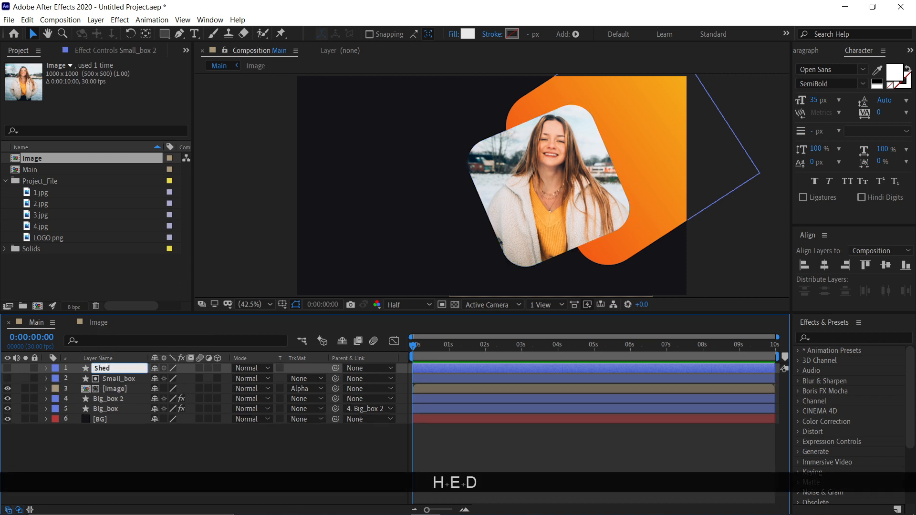
pyautogui.press('Return')
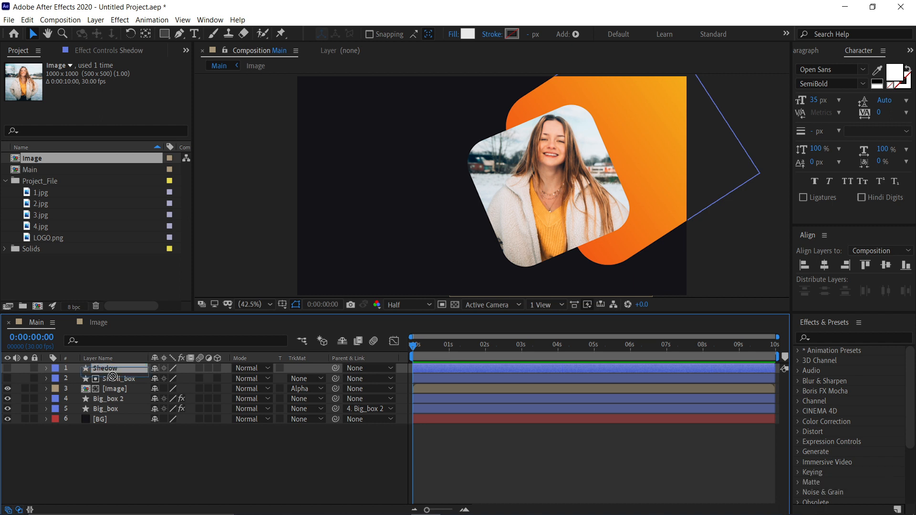
pyautogui.moveTo(113, 371); pyautogui.dragTo(111, 393)
# Step: Apply a Fill effect to the Shedow layer and set its color to black (000000)
pyautogui.hotkey('ctrl', 'space')
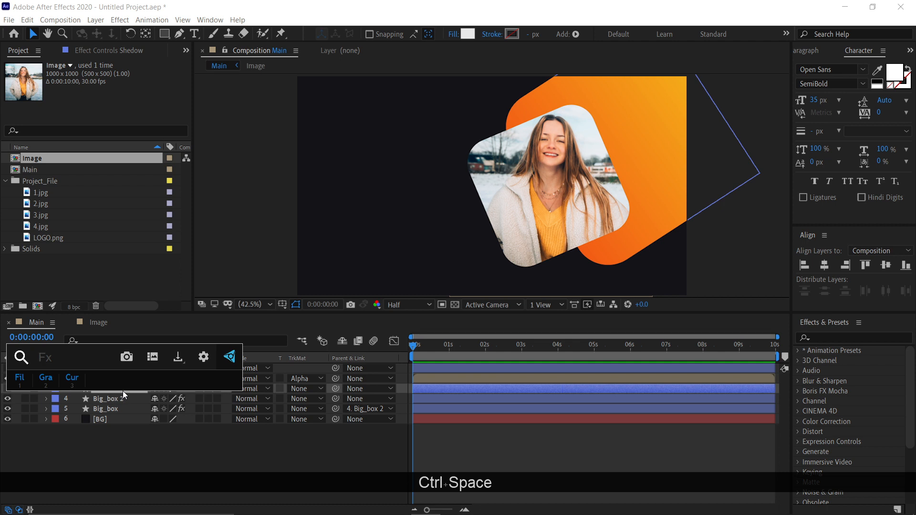
pyautogui.click(20, 377)
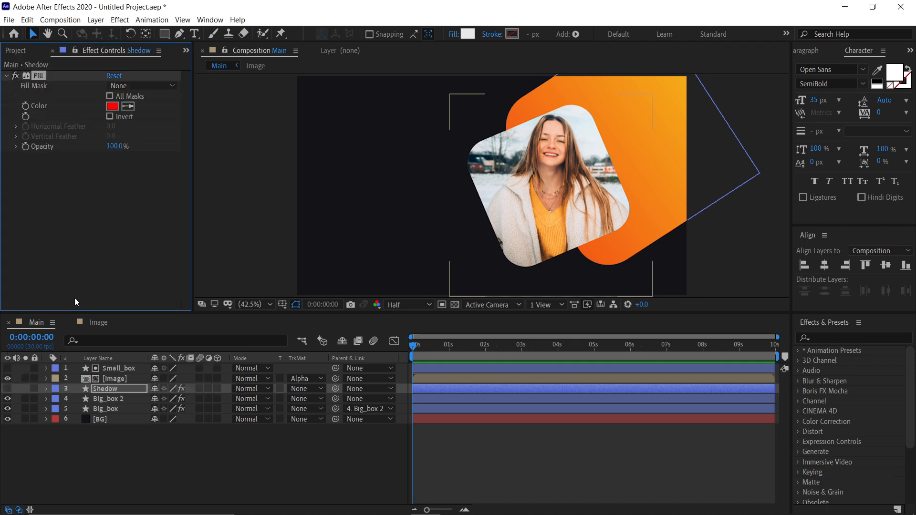
pyautogui.click(113, 107)
pyautogui.moveTo(80, 269); pyautogui.dragTo(42, 332)
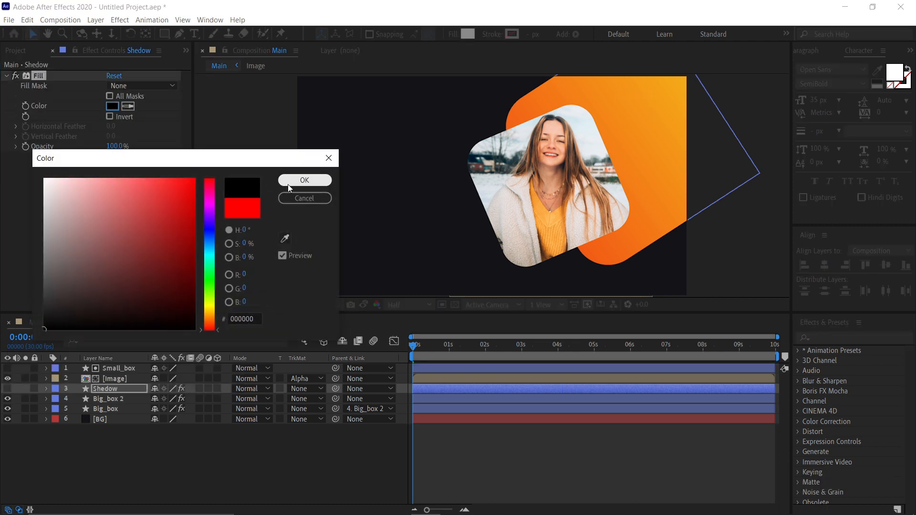
pyautogui.click(304, 180)
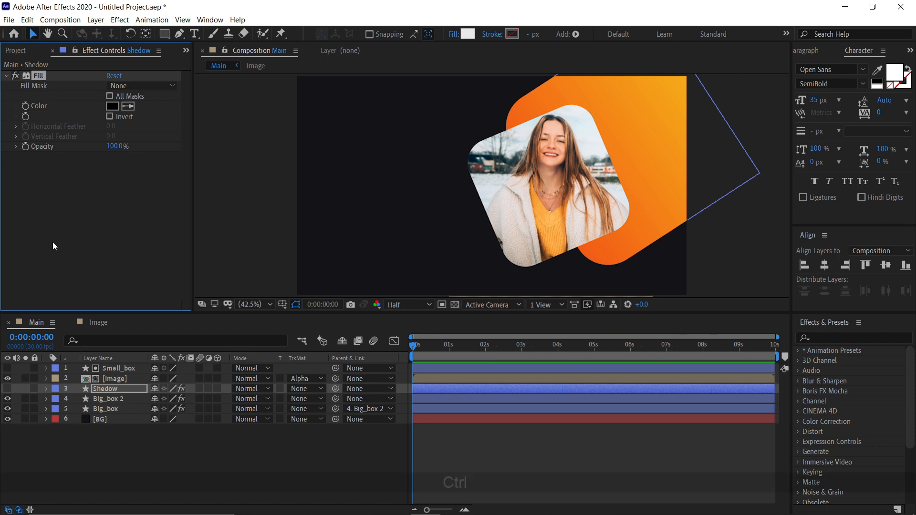
# Step: Add CC Radial Fast Blur to the Shedow layer, placing its center at about 1785.9, 130.6 with an amount of 59
pyautogui.hotkey('ctrl', 'space')
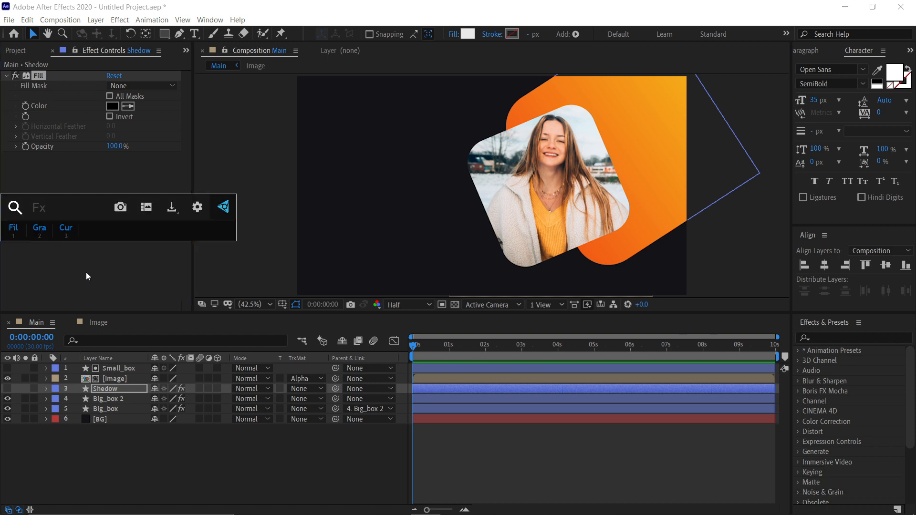
pyautogui.write('fast')
pyautogui.click(74, 266)
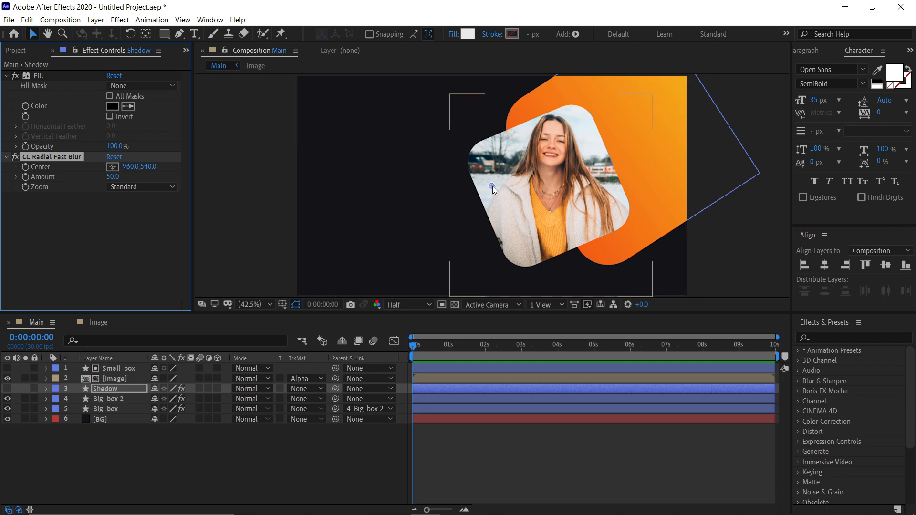
pyautogui.moveTo(113, 177); pyautogui.dragTo(117, 176)
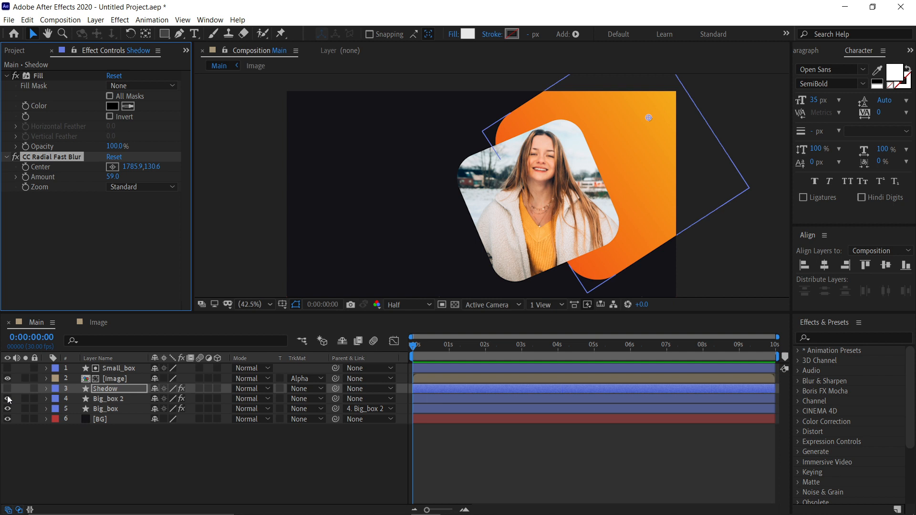
# Step: Make the Shedow layer visible and move the radial blur's center above the composition, to about 1738.8, -55.3
pyautogui.click(7, 389)
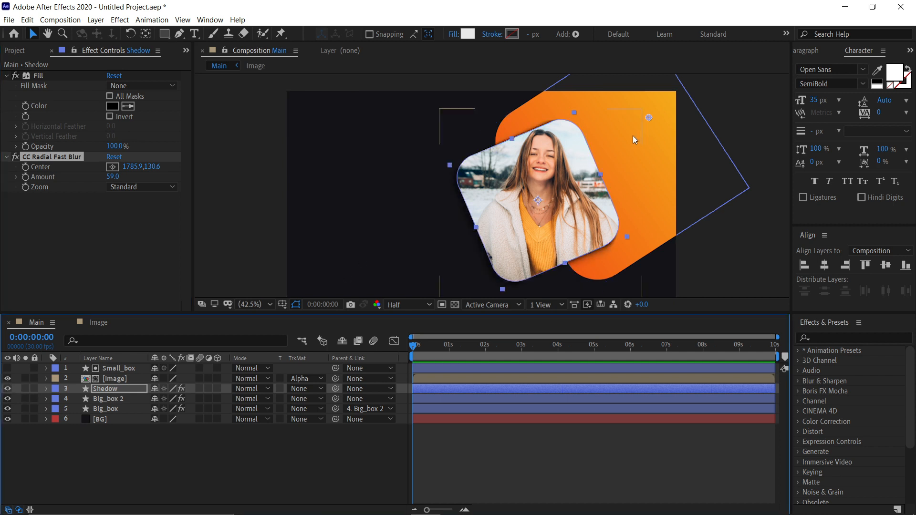
pyautogui.moveTo(648, 120); pyautogui.dragTo(635, 80)
pyautogui.moveTo(608, 136); pyautogui.dragTo(602, 142)
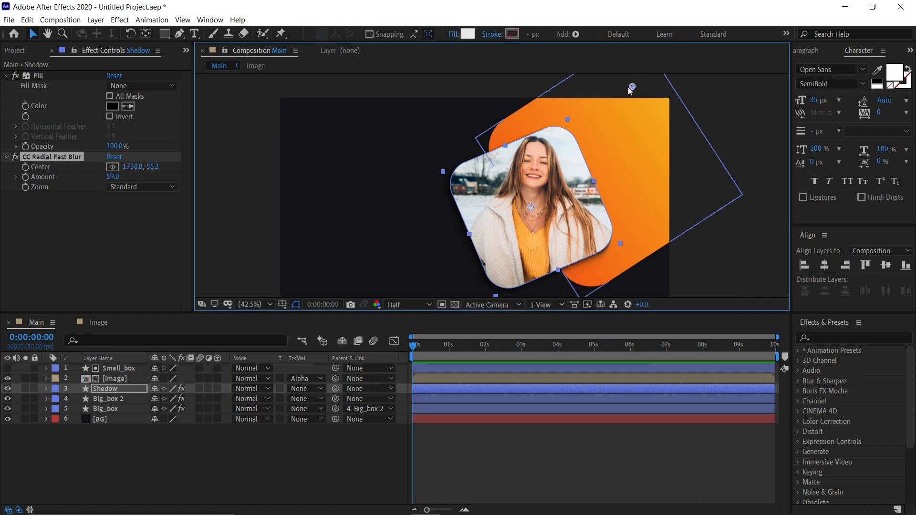
# Step: Set the Shedow layer's Fill opacity to 50% and its radial blur amount to 75
pyautogui.click(112, 146)
pyautogui.write('50')
pyautogui.press('Return')
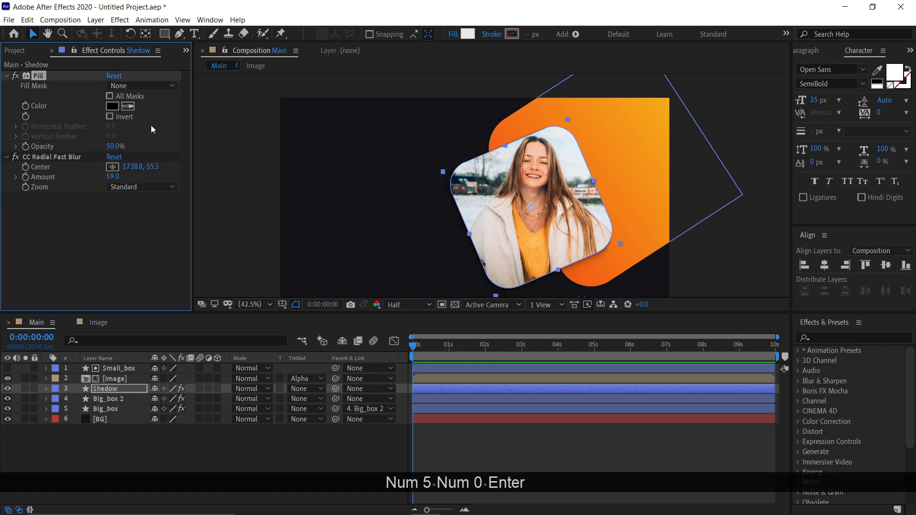
pyautogui.moveTo(112, 177); pyautogui.dragTo(116, 176)
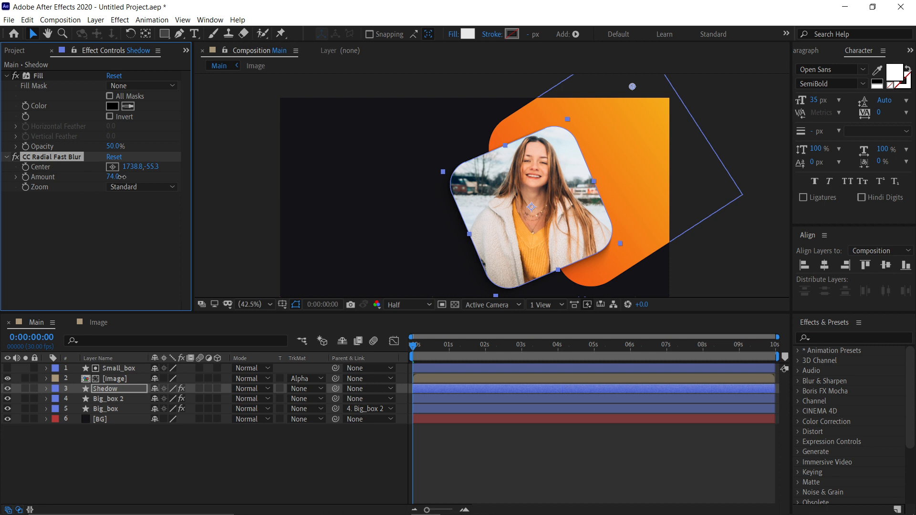
pyautogui.click(115, 176)
pyautogui.write('75')
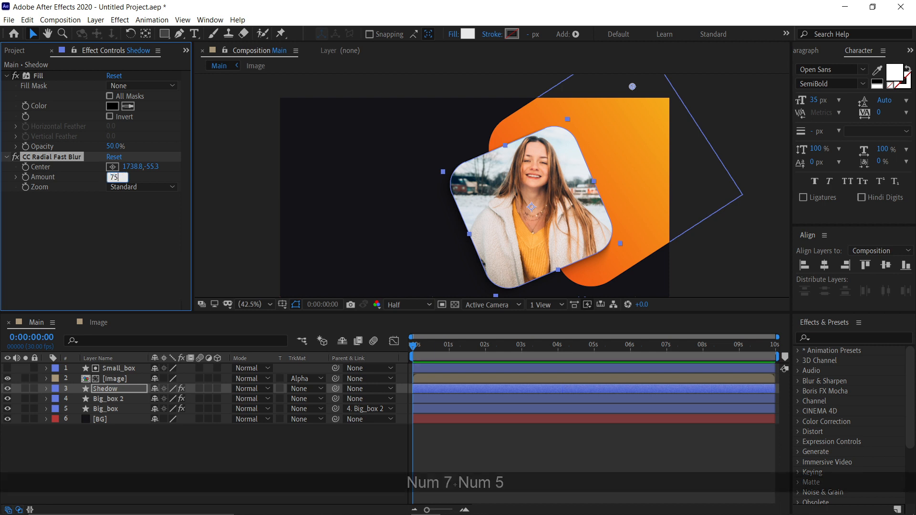
pyautogui.press('Return')
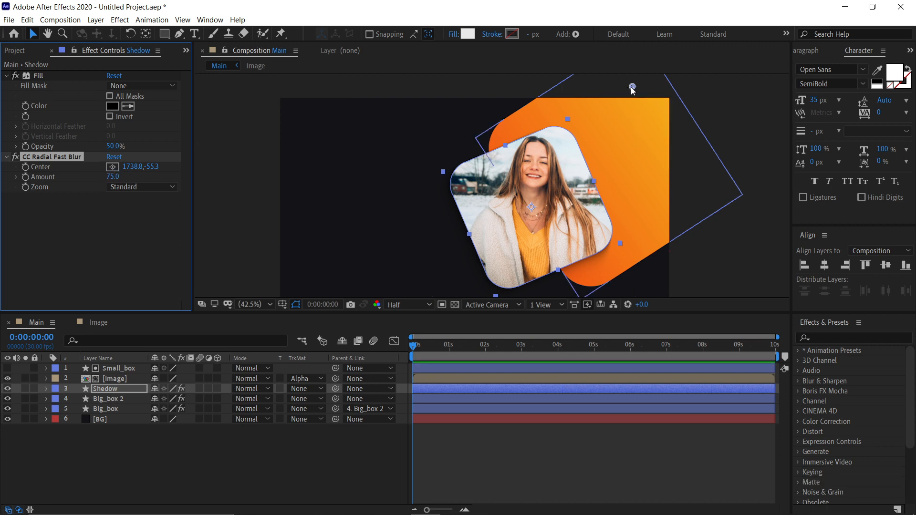
# Step: Shift the Shedow blur's center to about 1769.4, -41.2 and deselect all layers to review the shadow
pyautogui.moveTo(633, 87); pyautogui.dragTo(640, 87)
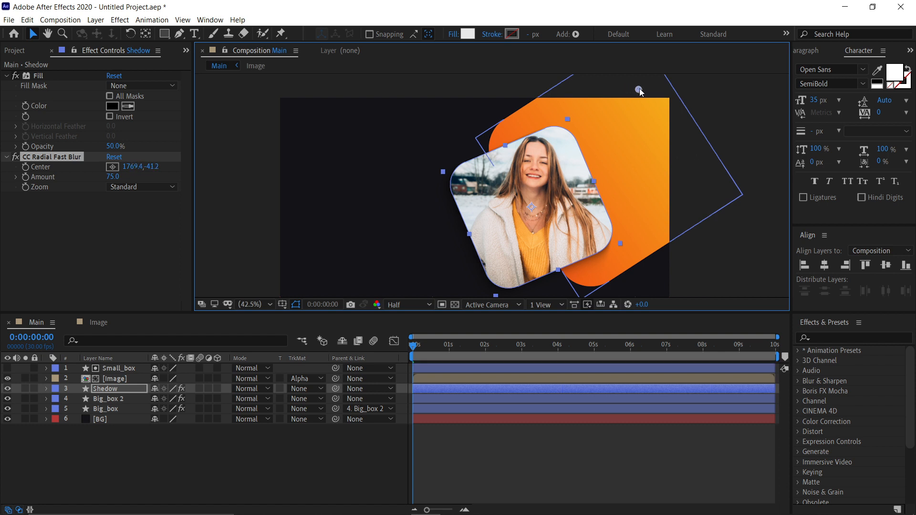
pyautogui.click(701, 123)
pyautogui.click(593, 170)
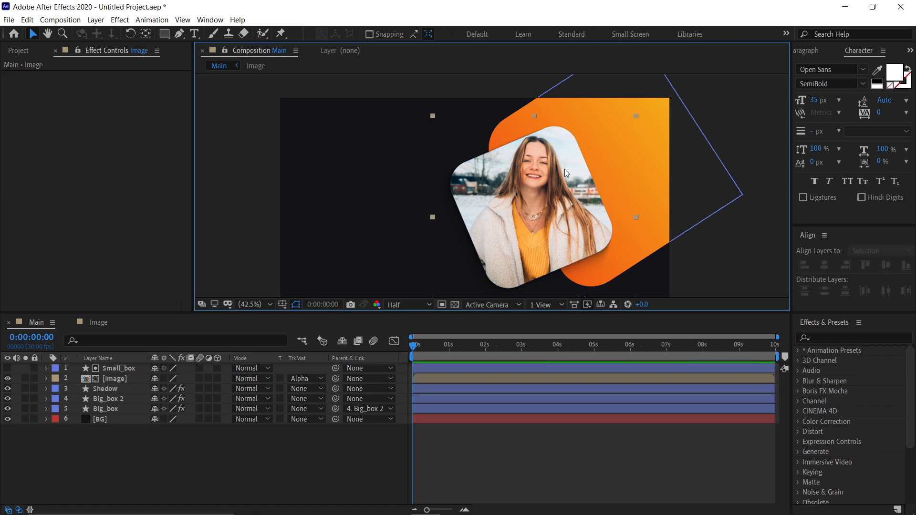
pyautogui.click(107, 448)
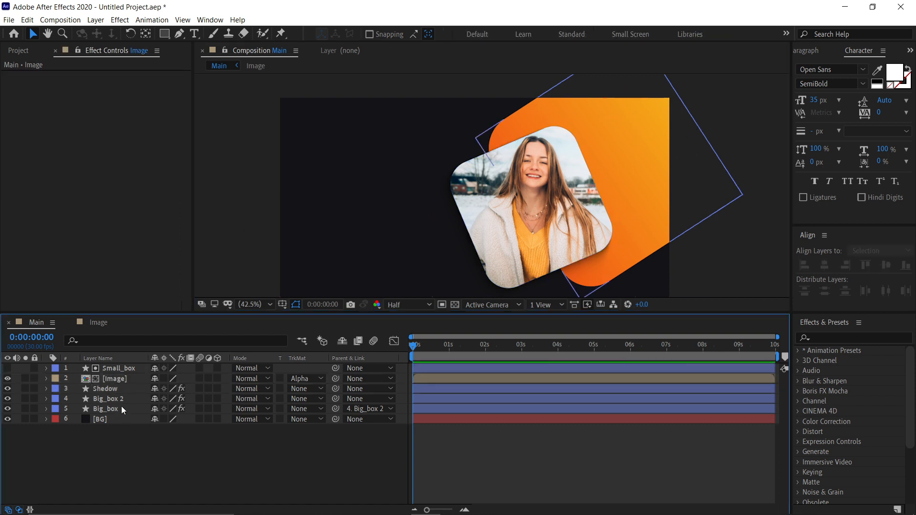
pyautogui.moveTo(379, 233); pyautogui.dragTo(387, 219)
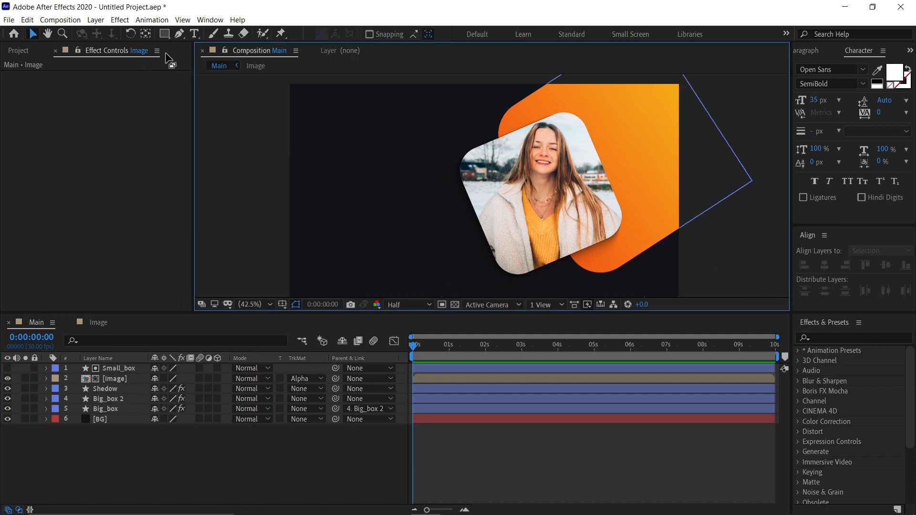
# Step: Add a text layer reading NEW on the empty dark area beside the photo
pyautogui.click(193, 34)
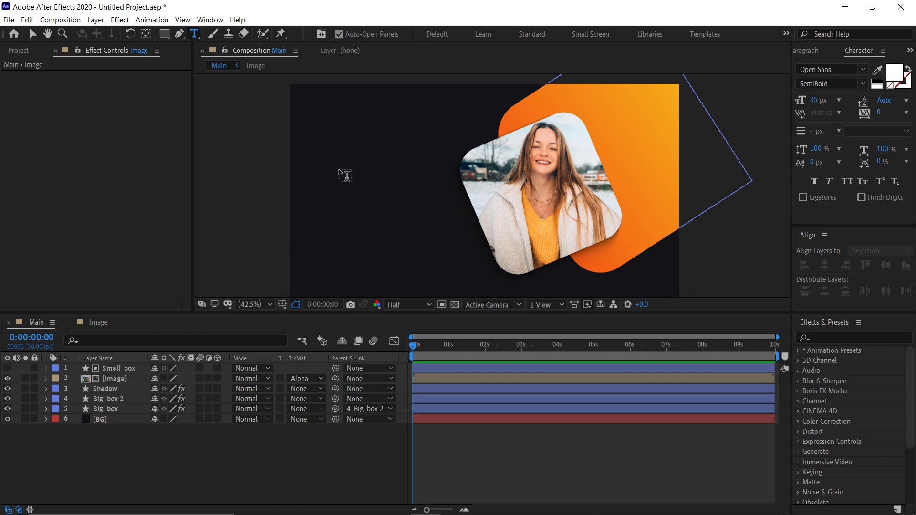
pyautogui.click(341, 171)
pyautogui.press('shift')
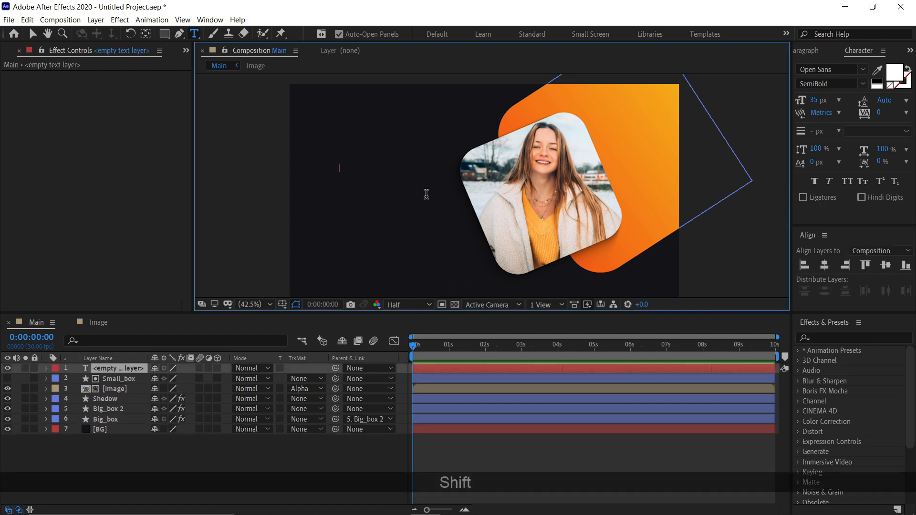
pyautogui.write('NEW')
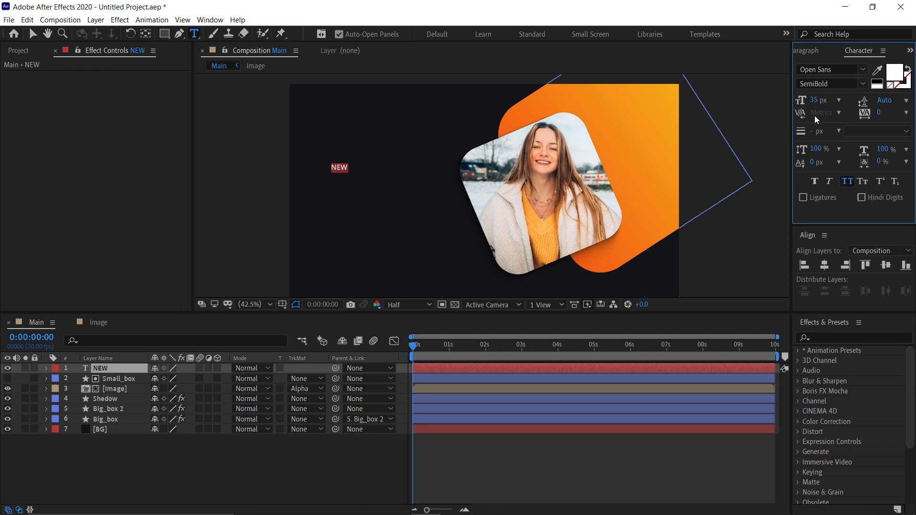
# Step: Format the NEW text in Montserrat Bold at a font size of 75 px
pyautogui.click(816, 100)
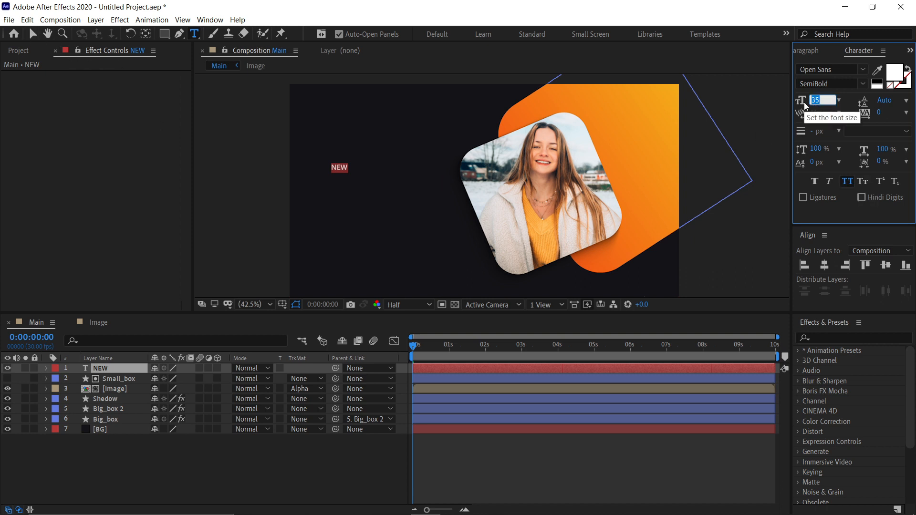
pyautogui.write('75')
pyautogui.press('Return')
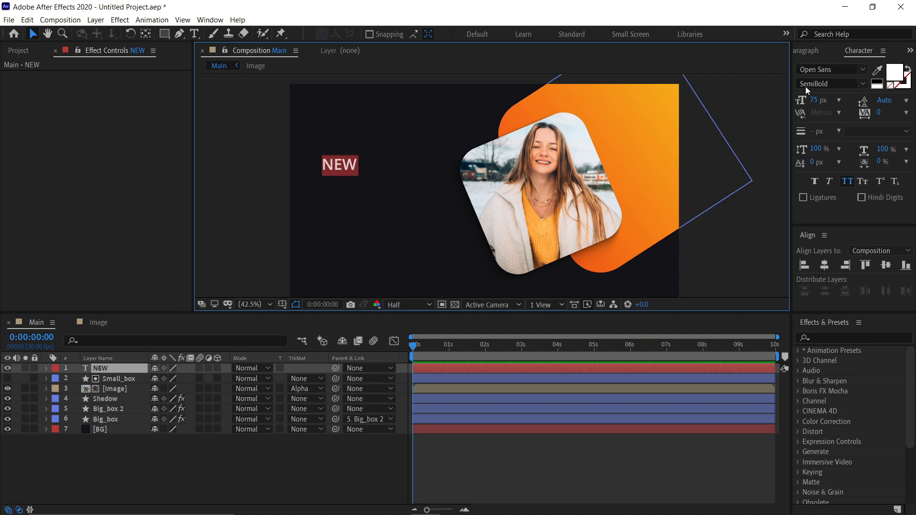
pyautogui.click(816, 70)
pyautogui.click(816, 70)
pyautogui.write('mont')
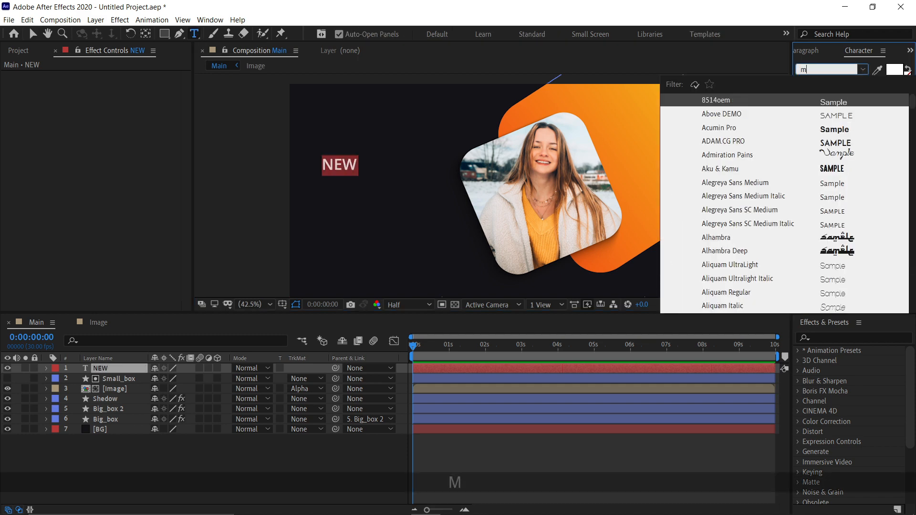
pyautogui.press('Return')
pyautogui.click(831, 83)
pyautogui.click(816, 253)
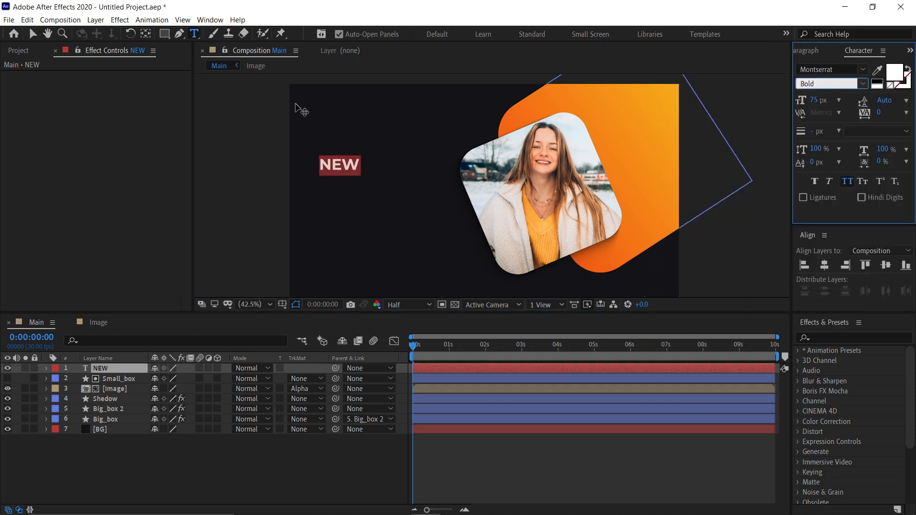
# Step: Move the NEW text closer to the photo, midway between it and the composition's left edge, and deselect it
pyautogui.click(33, 36)
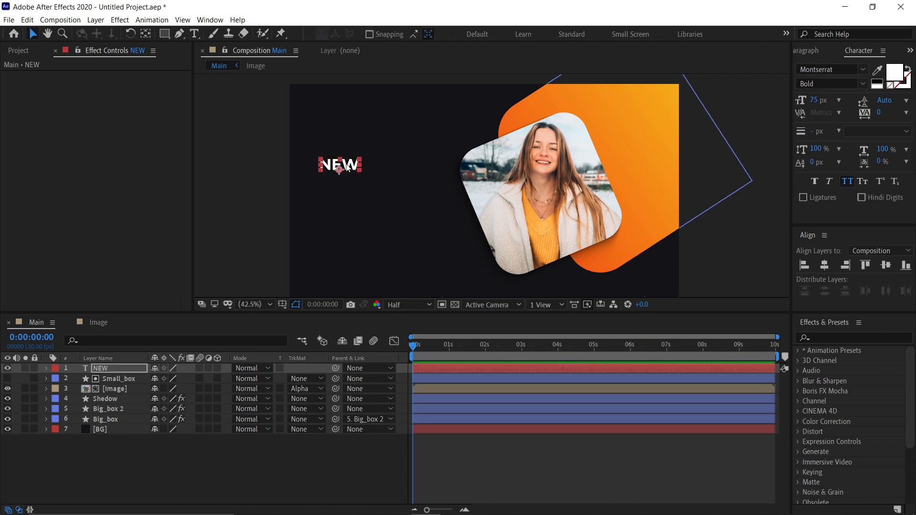
pyautogui.moveTo(339, 167); pyautogui.dragTo(375, 172)
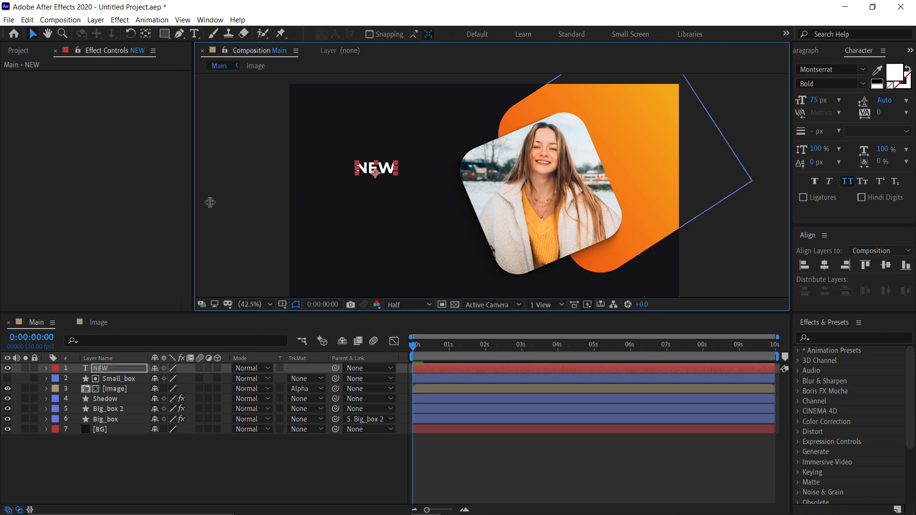
pyautogui.click(237, 264)
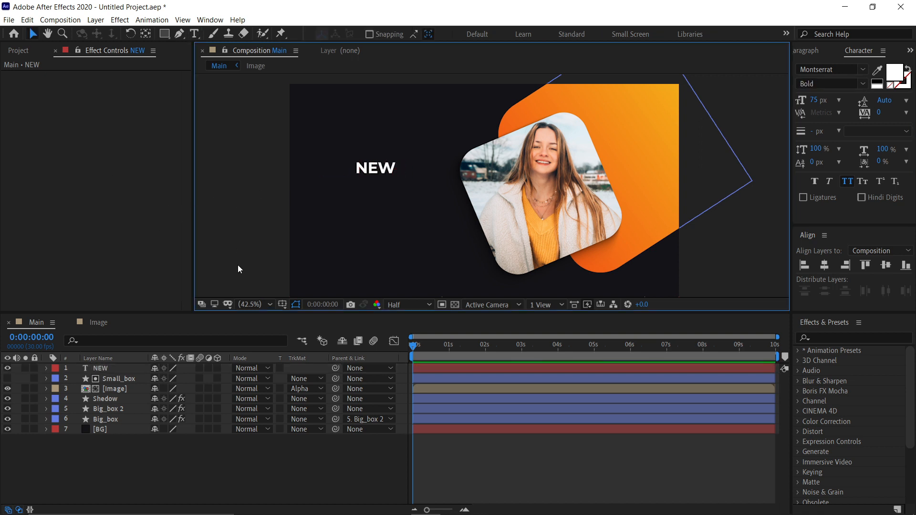
# Step: Add a text animator with Position and Opacity properties to the NEW layer
pyautogui.click(46, 368)
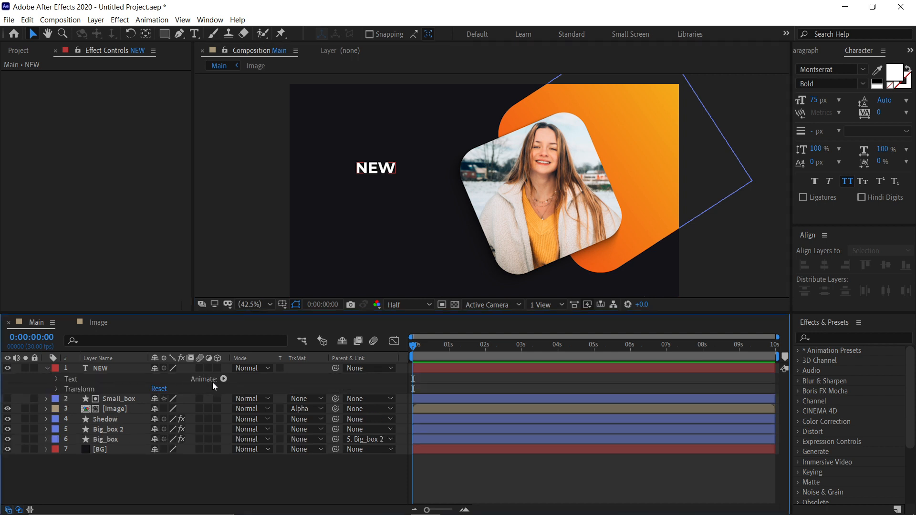
pyautogui.click(223, 379)
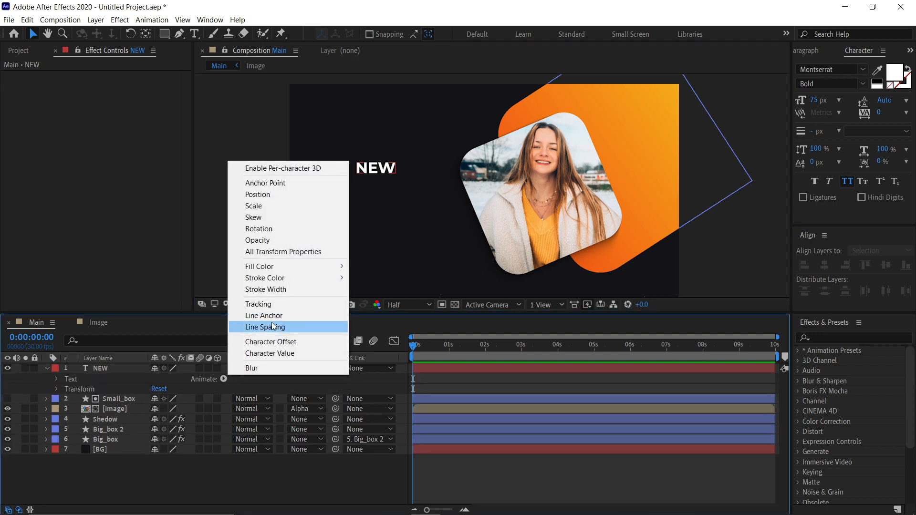
pyautogui.click(274, 196)
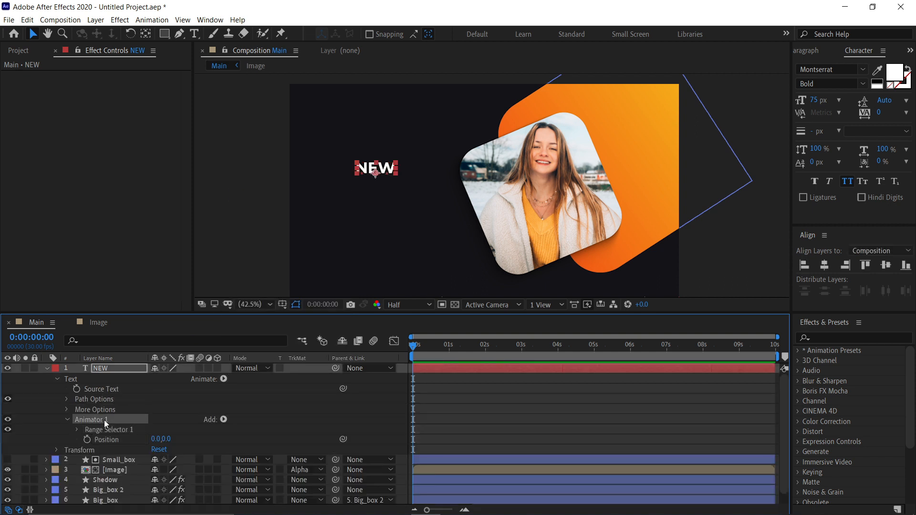
pyautogui.click(224, 420)
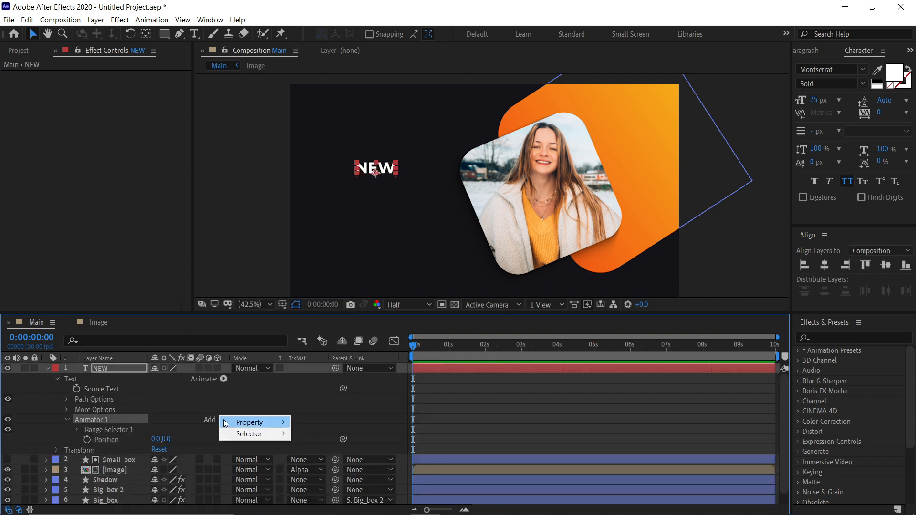
pyautogui.moveTo(252, 422)
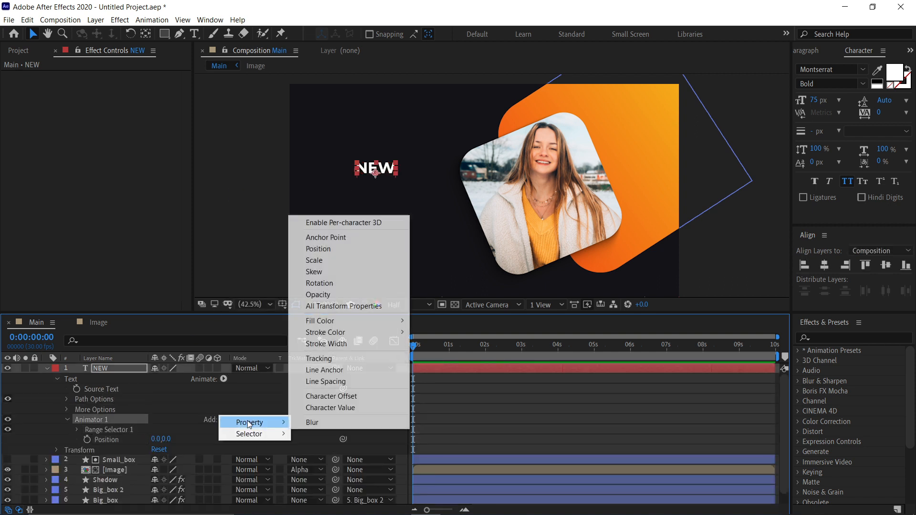
pyautogui.click(333, 296)
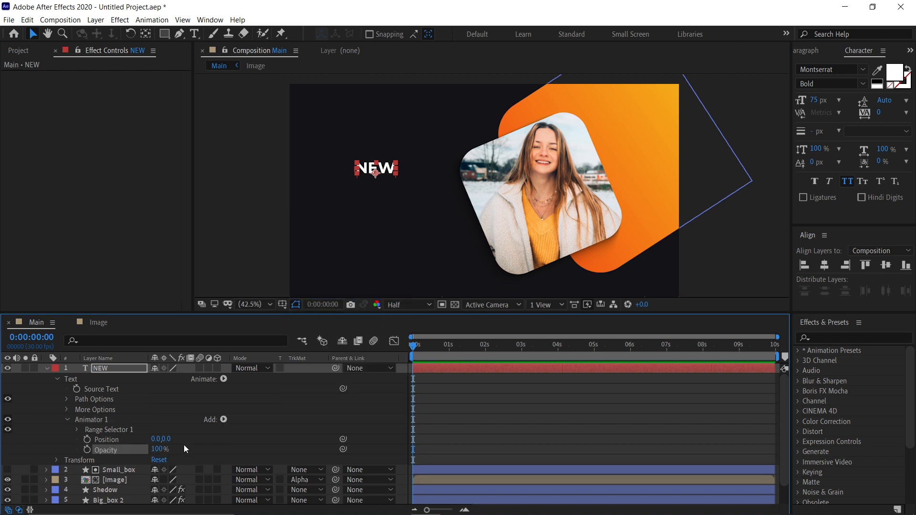
# Step: Set the vertical Position value of the NEW text animator to 100
pyautogui.click(167, 439)
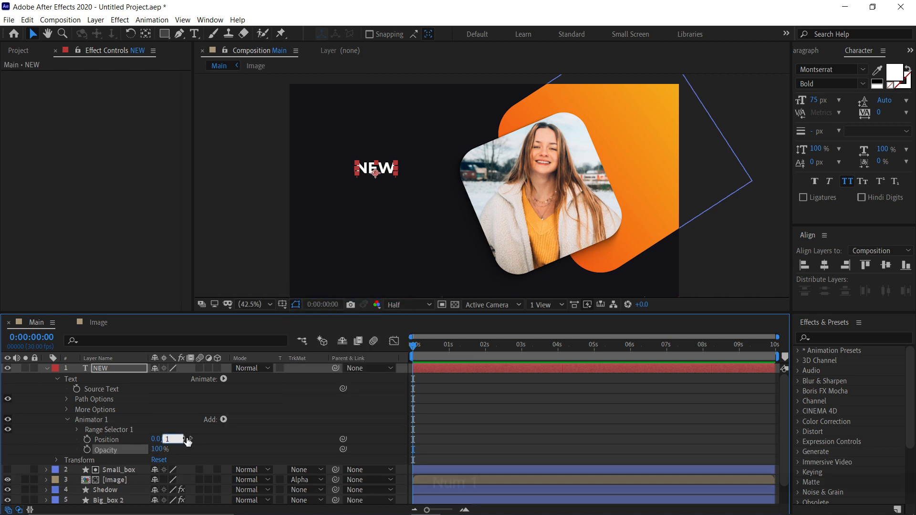
pyautogui.write('100')
pyautogui.press('KP_Enter')
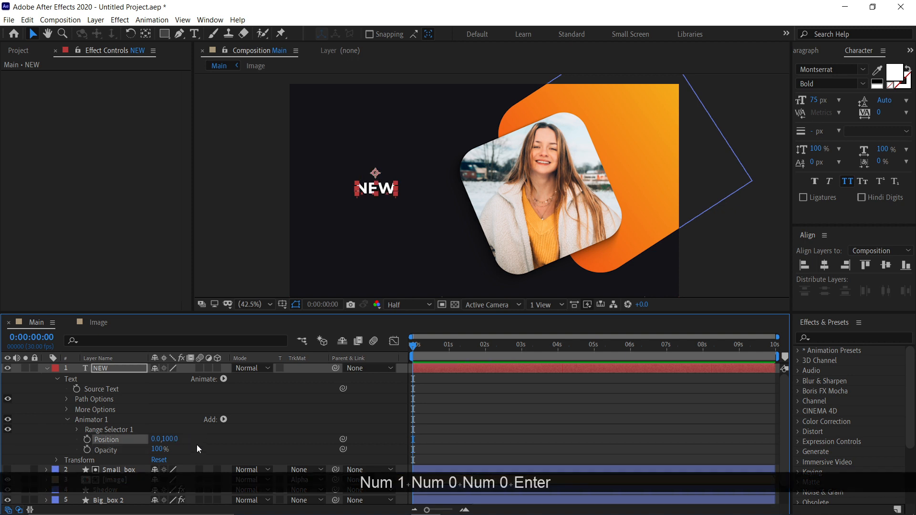
# Step: Set the Opacity of the NEW text animator to 0%
pyautogui.click(158, 449)
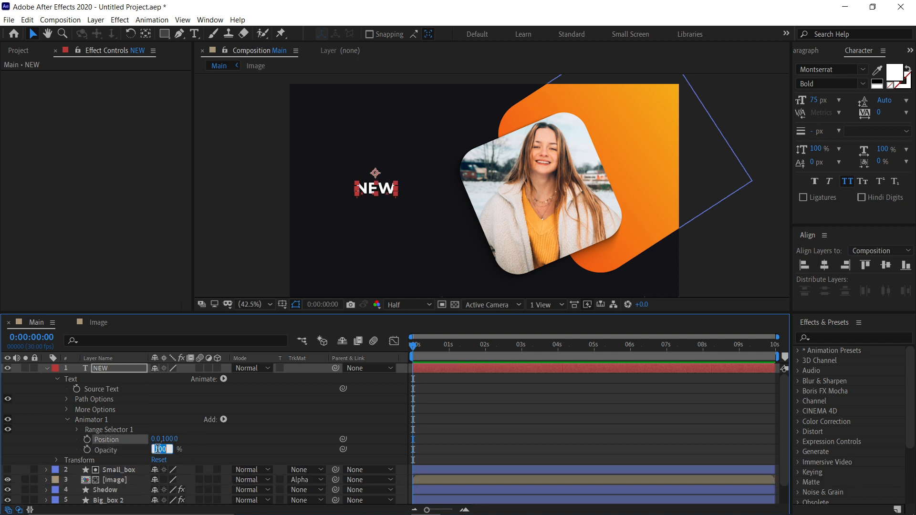
pyautogui.write('0')
pyautogui.press('KP_Enter')
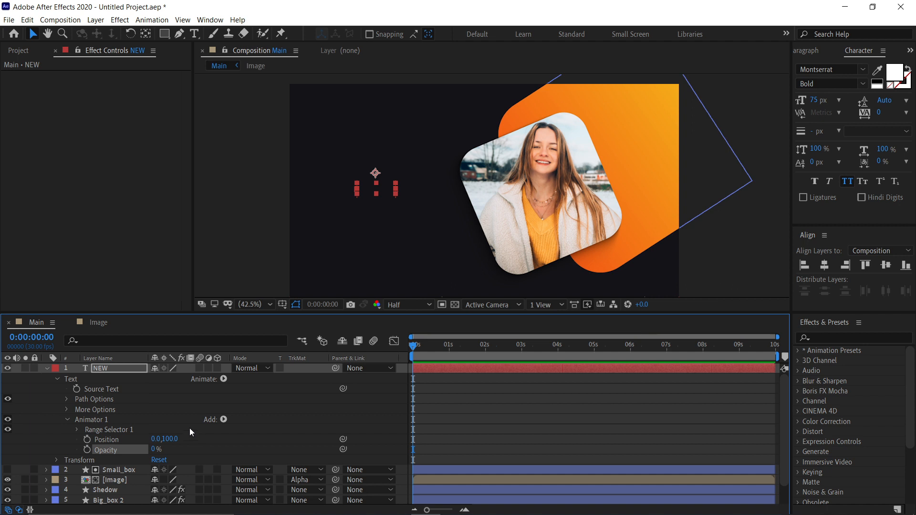
# Step: Keyframe the Offset of Range Selector 1 at -100% at the start of the timeline
pyautogui.click(77, 430)
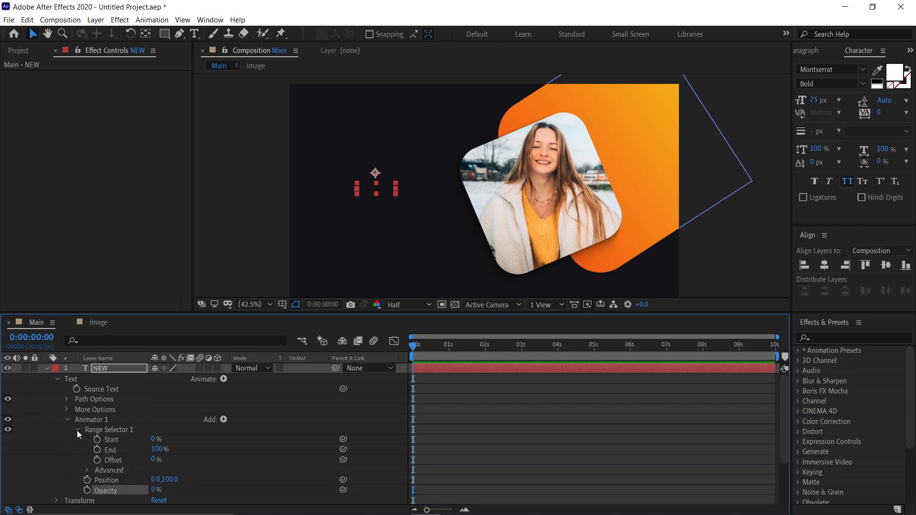
pyautogui.scroll(-1, 203, 427)
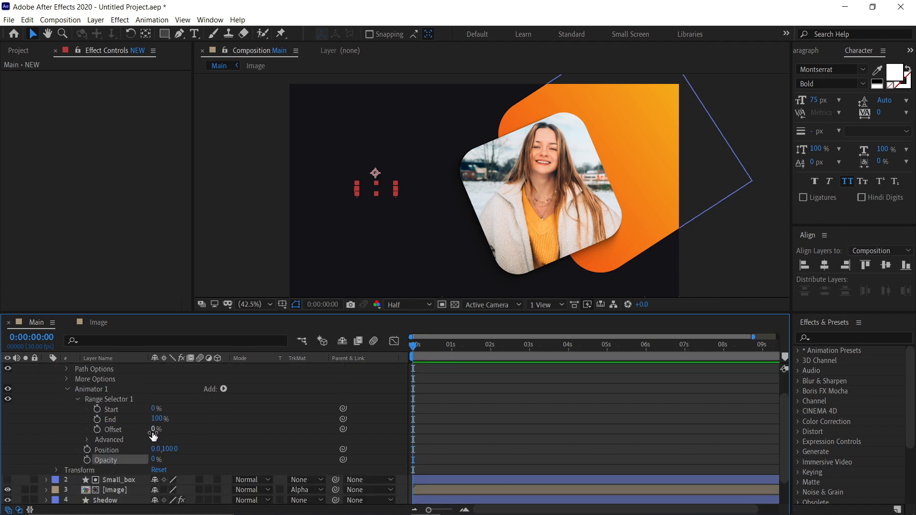
pyautogui.click(97, 429)
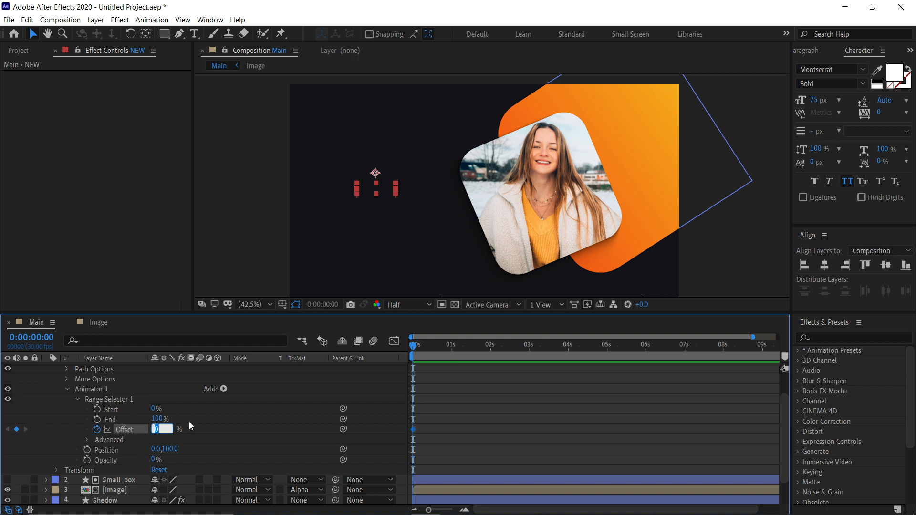
pyautogui.write('-100')
pyautogui.press('Return')
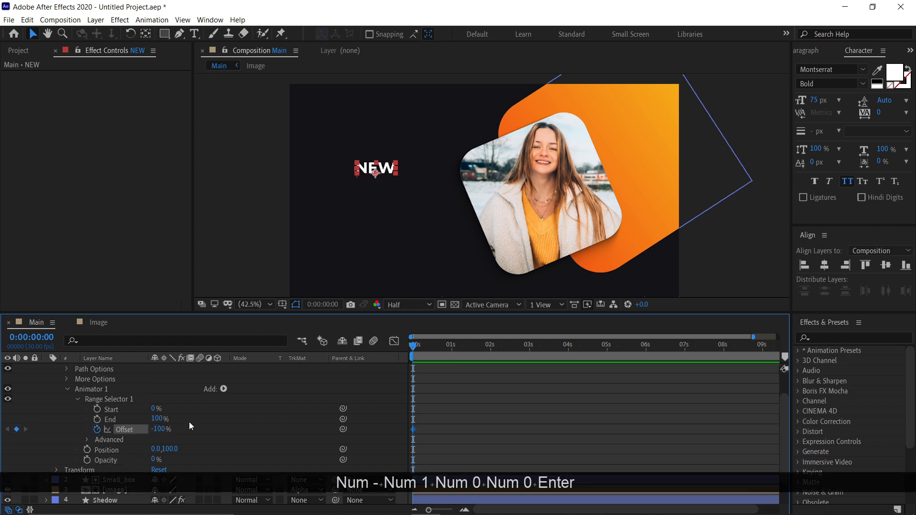
# Step: Add an Offset keyframe of 100% at 2 seconds in Range Selector 1 of the NEW layer
pyautogui.click(491, 347)
pyautogui.keyDown('alt'); pyautogui.scroll(3, 491, 377); pyautogui.keyUp('alt')
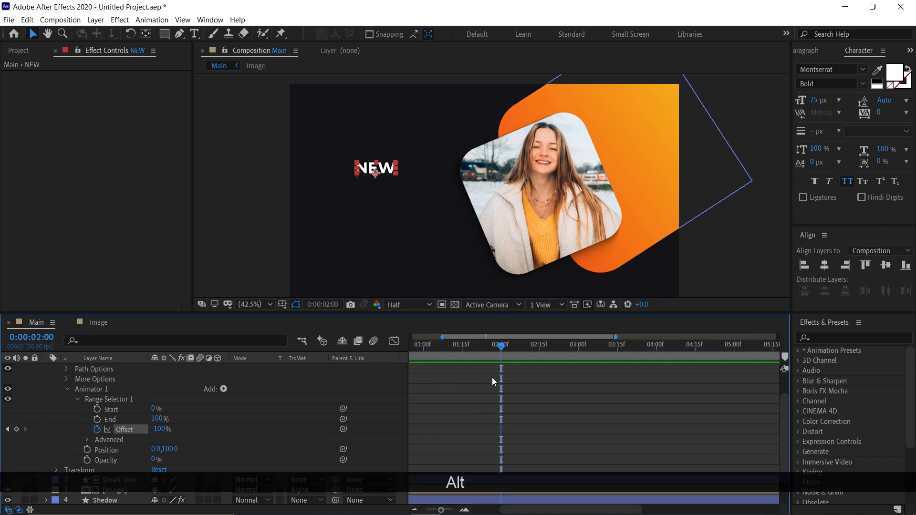
pyautogui.click(158, 429)
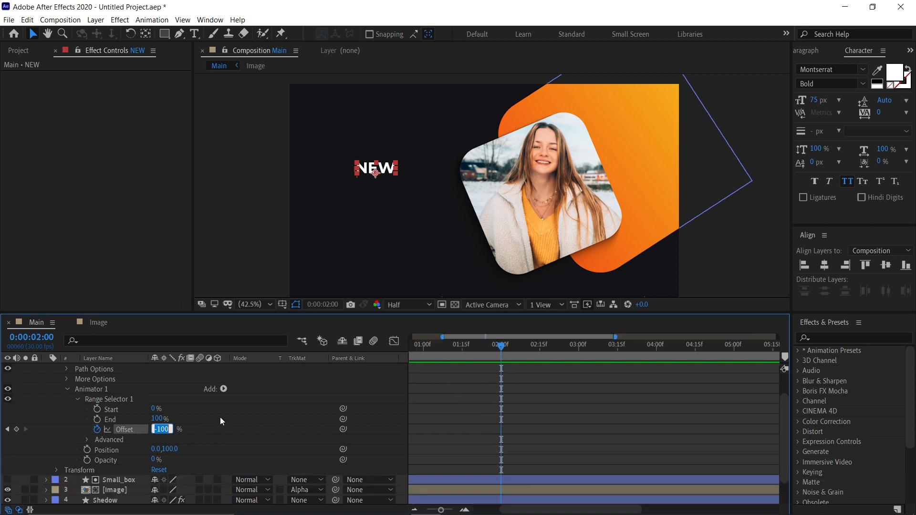
pyautogui.write('100')
pyautogui.press('Return')
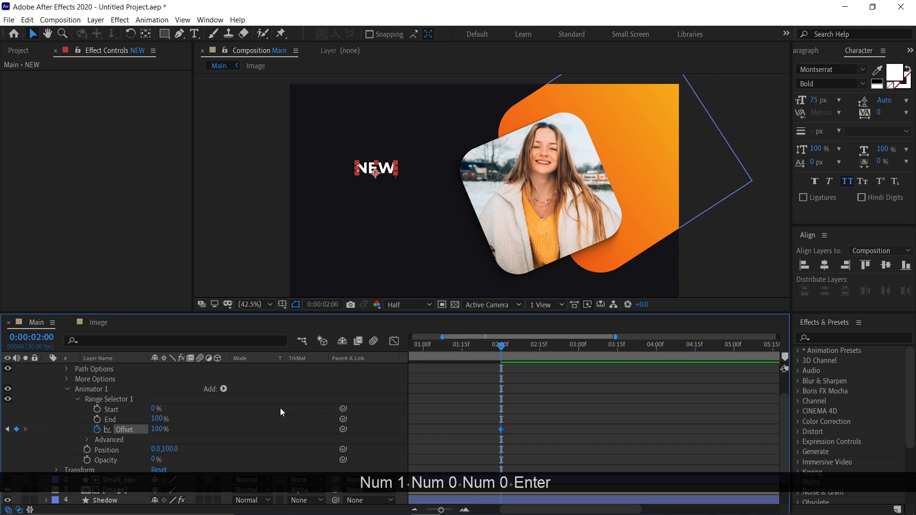
# Step: In the range selector's Advanced settings, set Ease Low to 100% and the Shape to Ramp Up
pyautogui.scroll(-1, 479, 426)
pyautogui.keyDown('alt'); pyautogui.scroll(-1, 481, 478); pyautogui.keyUp('alt')
pyautogui.keyDown('alt'); pyautogui.scroll(1, 482, 508); pyautogui.keyUp('alt')
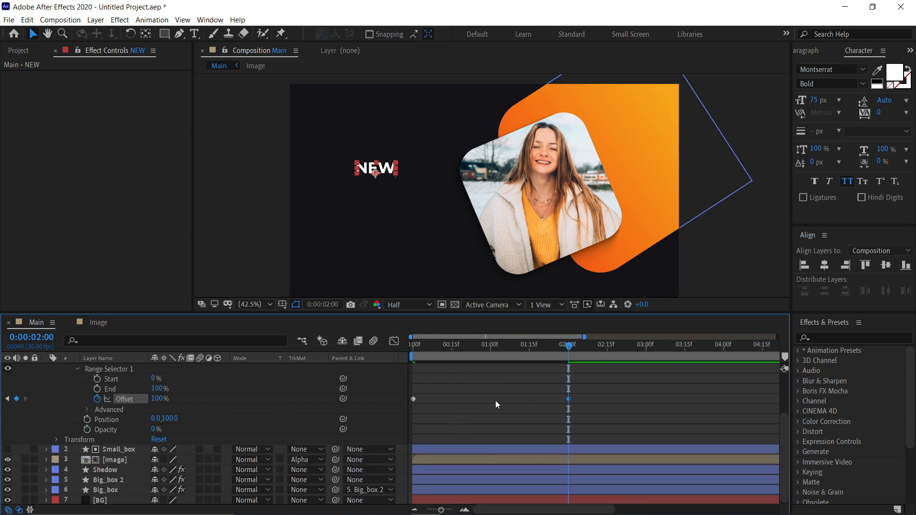
pyautogui.click(87, 410)
pyautogui.scroll(-1, 115, 428)
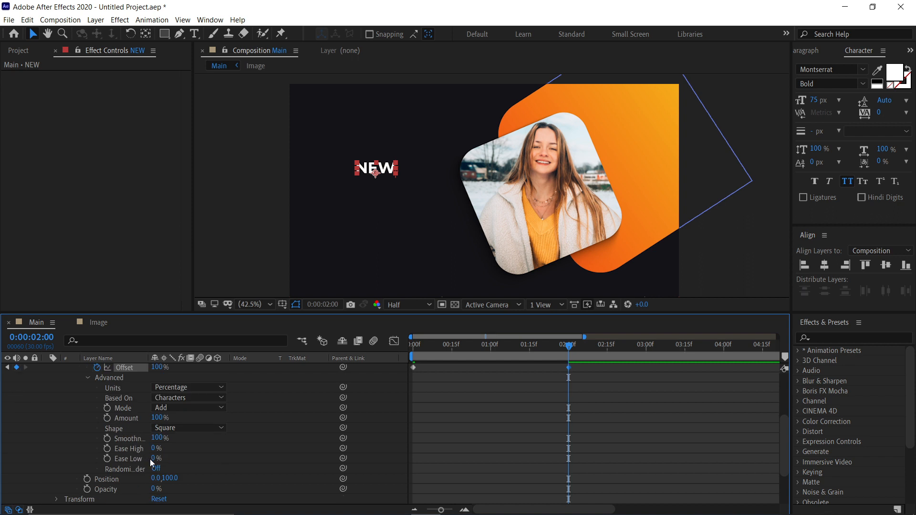
pyautogui.moveTo(150, 459); pyautogui.dragTo(235, 459)
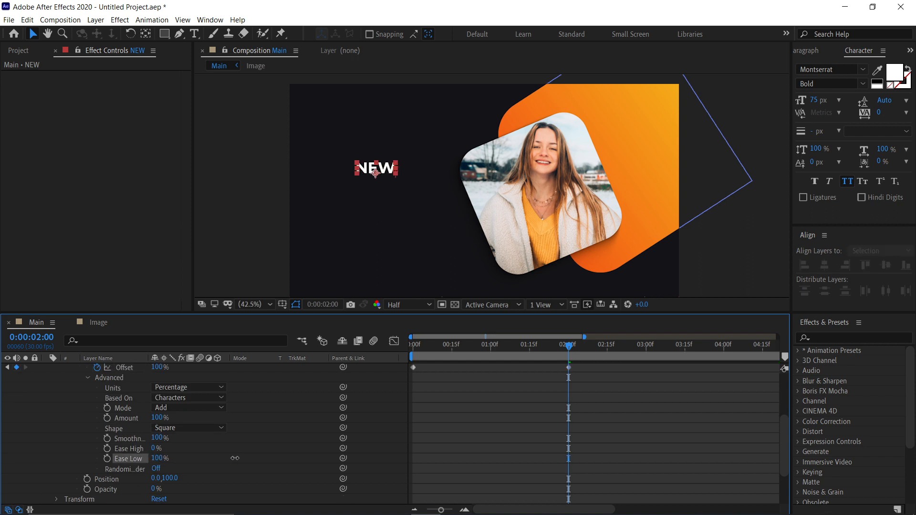
pyautogui.click(189, 428)
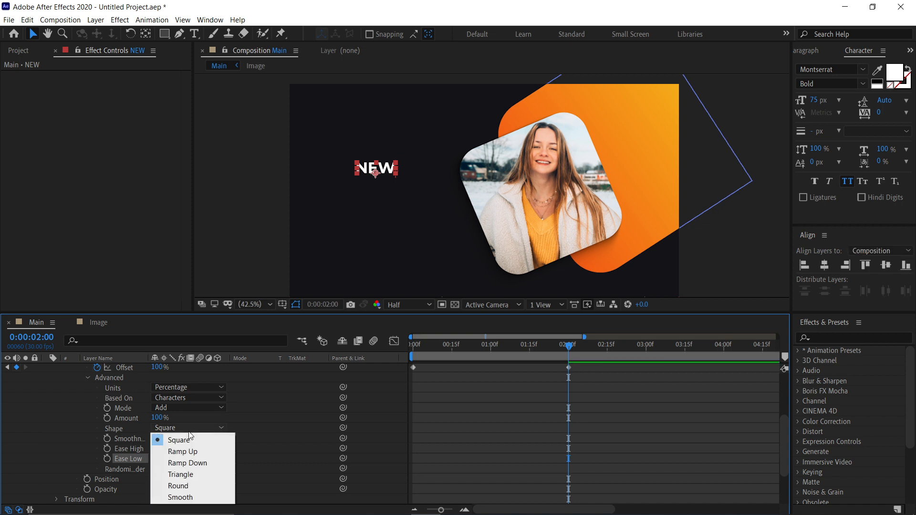
pyautogui.click(186, 452)
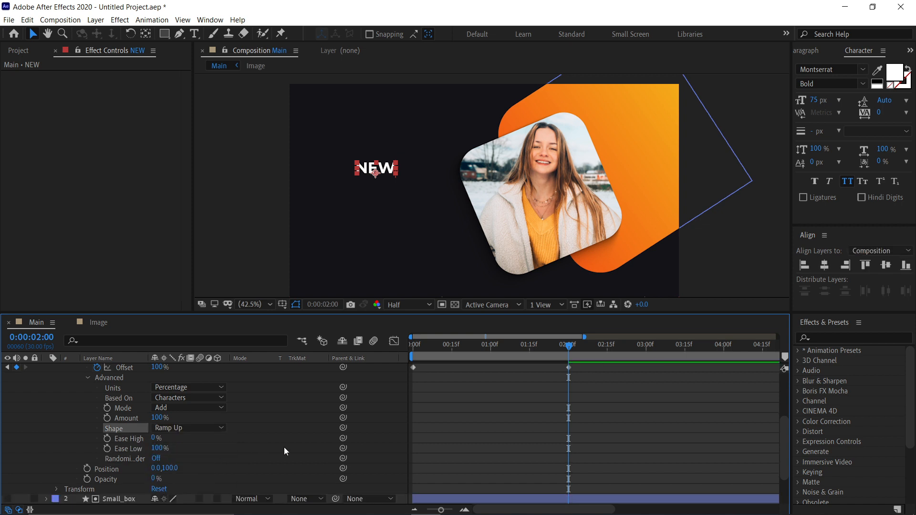
# Step: Preview the NEW text animation past its last Offset keyframe
pyautogui.scroll(1, 284, 448)
pyautogui.press('KP_0')
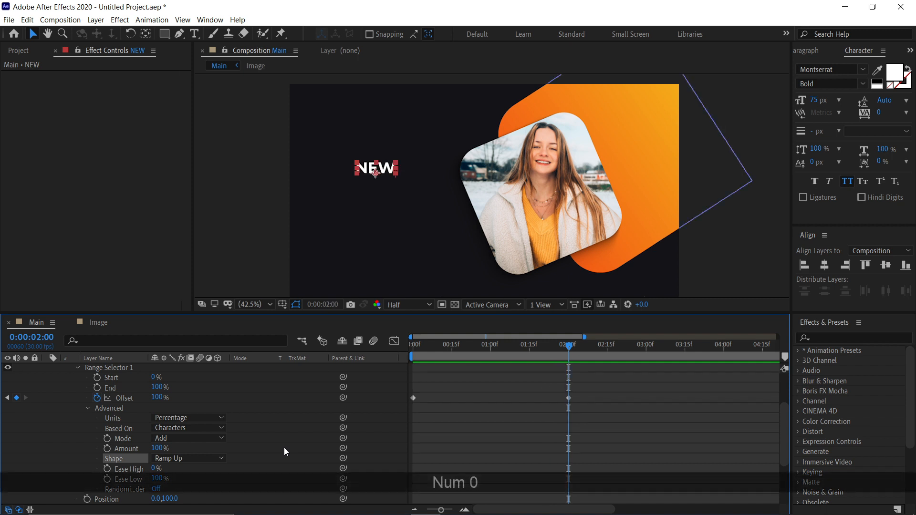
pyautogui.press('KP_0')
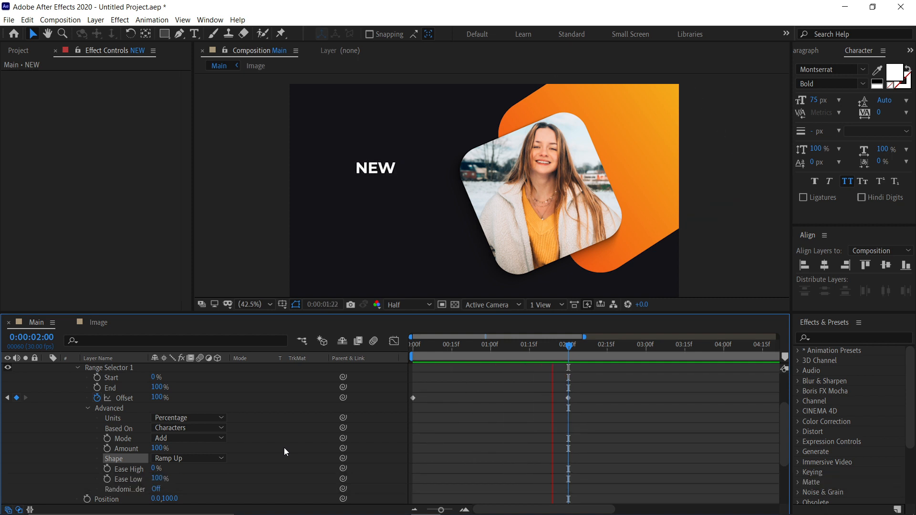
pyautogui.press('space')
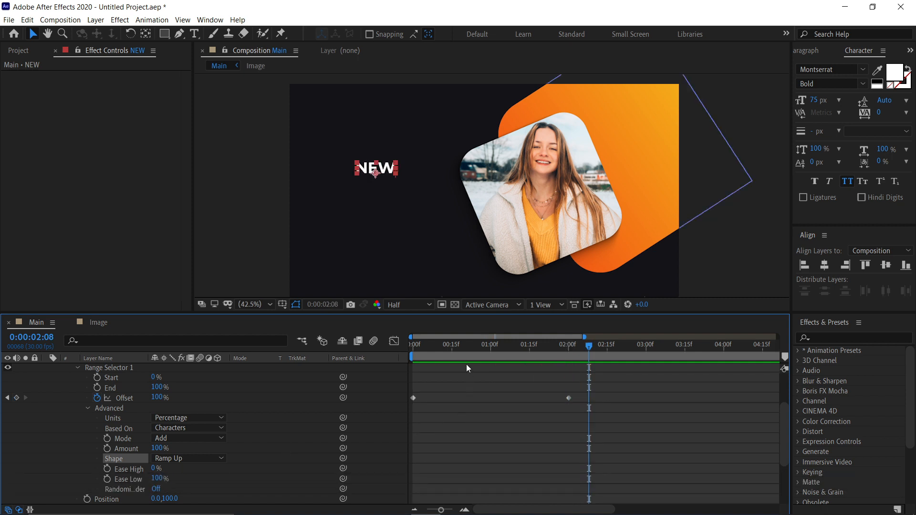
# Step: Duplicate the NEW text layer and place the copy directly beneath the original text in the composition
pyautogui.press('Home')
pyautogui.scroll(3, 155, 405)
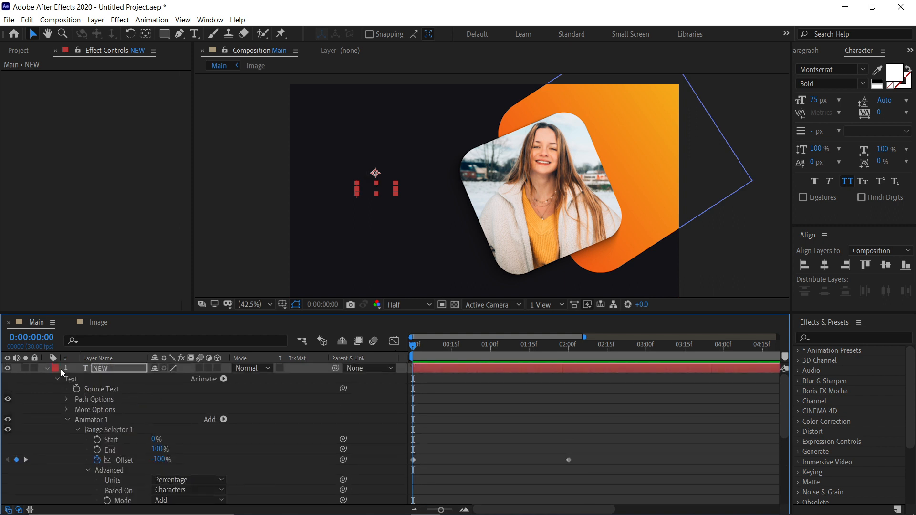
pyautogui.click(47, 369)
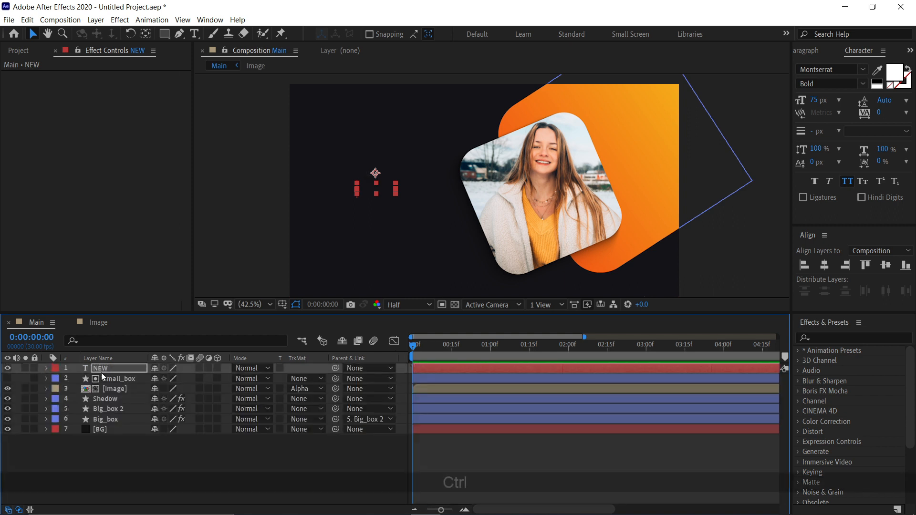
pyautogui.hotkey('ctrl', 'd')
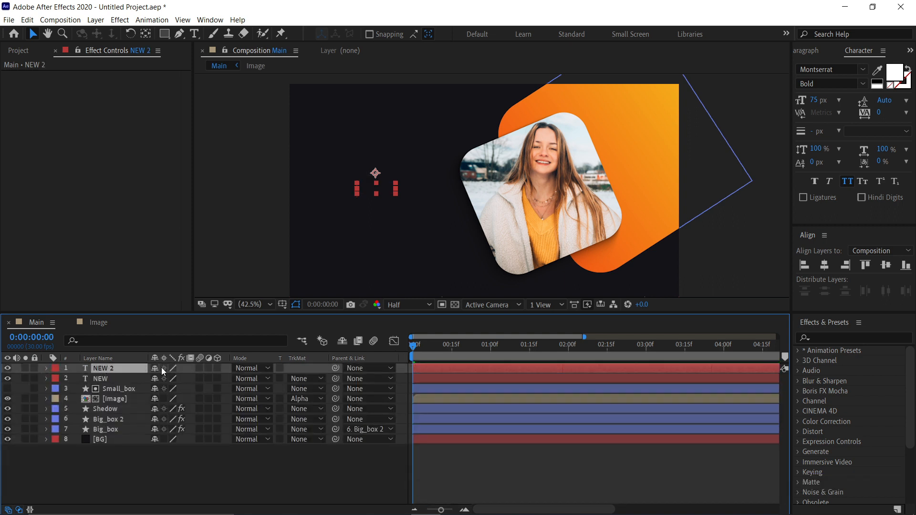
pyautogui.moveTo(439, 346); pyautogui.dragTo(578, 345)
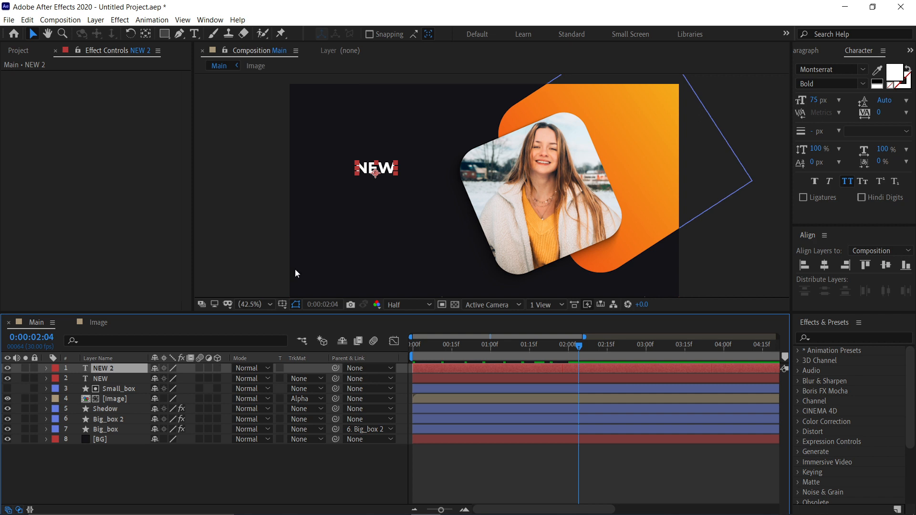
pyautogui.moveTo(387, 171); pyautogui.dragTo(391, 181)
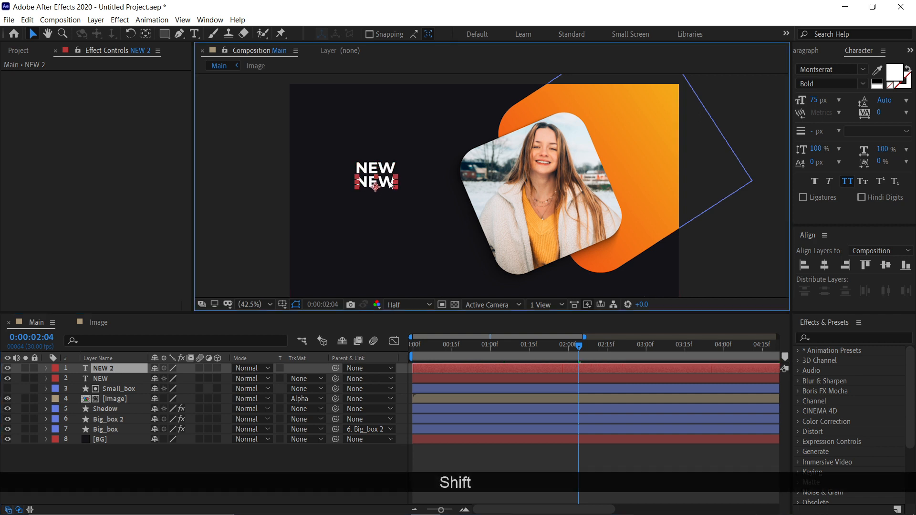
# Step: Replace the wording of the duplicated lower text with Slideshow
pyautogui.doubleClick(390, 183)
pyautogui.write('S')
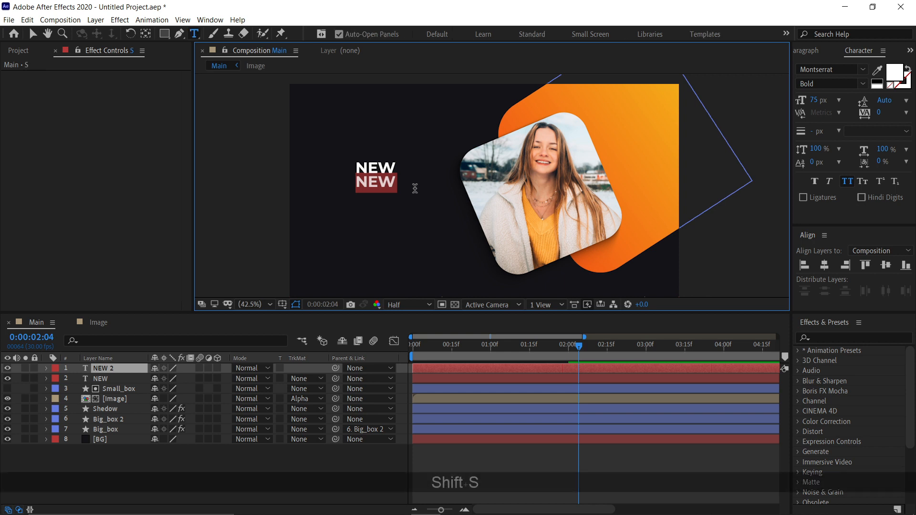
pyautogui.write('lideshow')
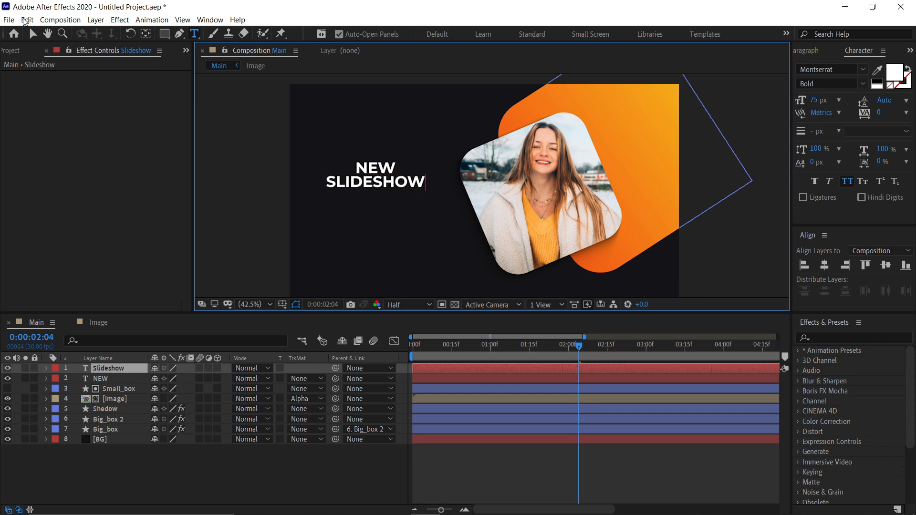
pyautogui.click(33, 35)
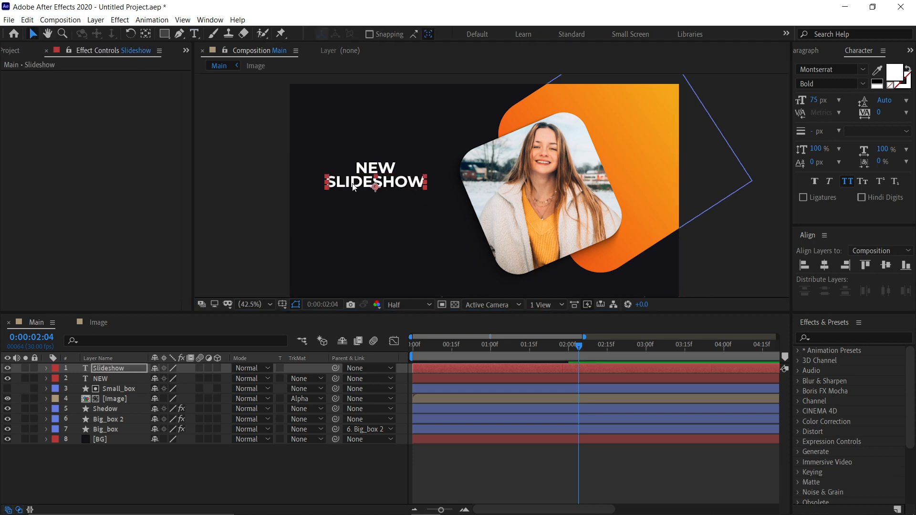
# Step: Set the font size of the Slideshow text to 70 px
pyautogui.hotkey('ctrl', 't')
pyautogui.click(818, 102)
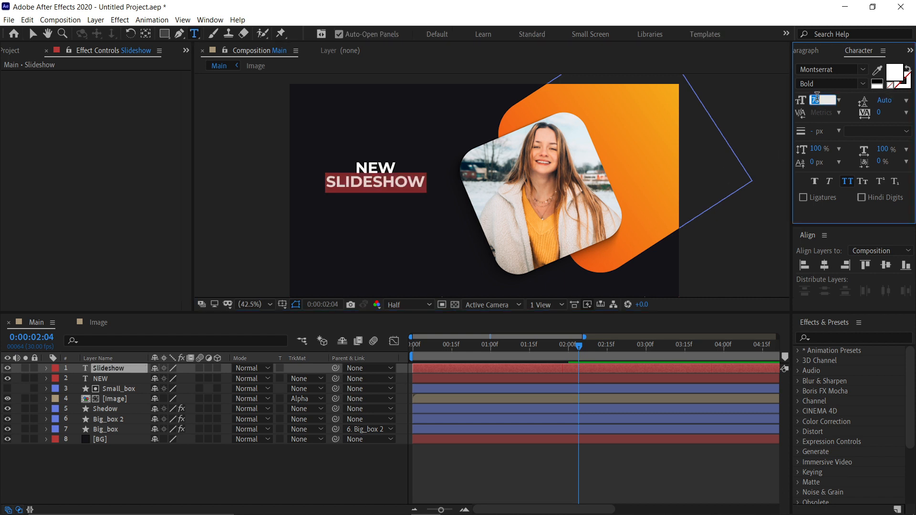
pyautogui.write('7')
pyautogui.press('Return')
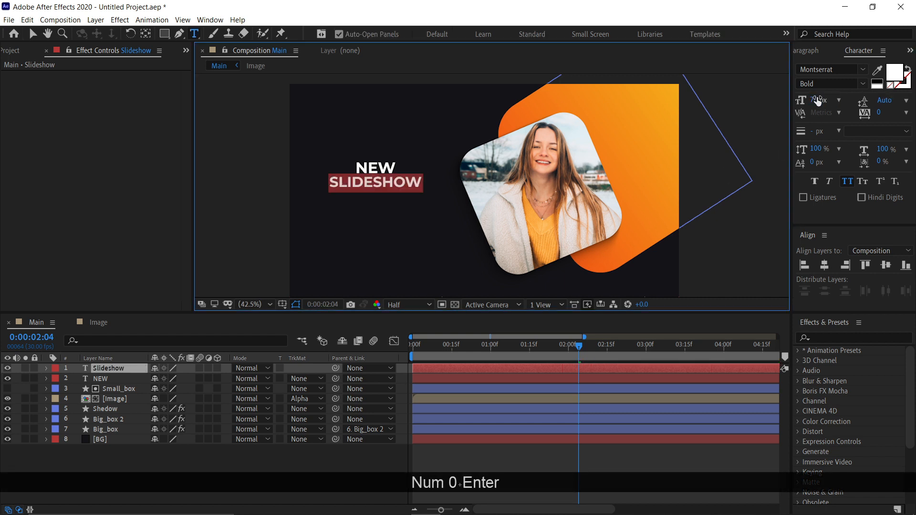
# Step: Align the NEW and Slideshow text layers to each other by their left edges
pyautogui.keyDown('shift'); pyautogui.click(110, 378); pyautogui.keyUp('shift')
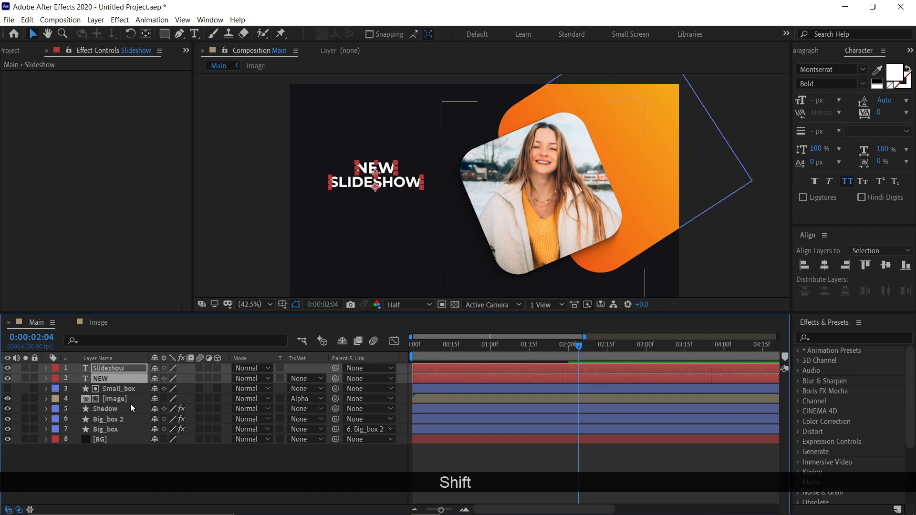
pyautogui.click(129, 401)
pyautogui.click(121, 379)
pyautogui.keyDown('shift'); pyautogui.click(122, 371); pyautogui.keyUp('shift')
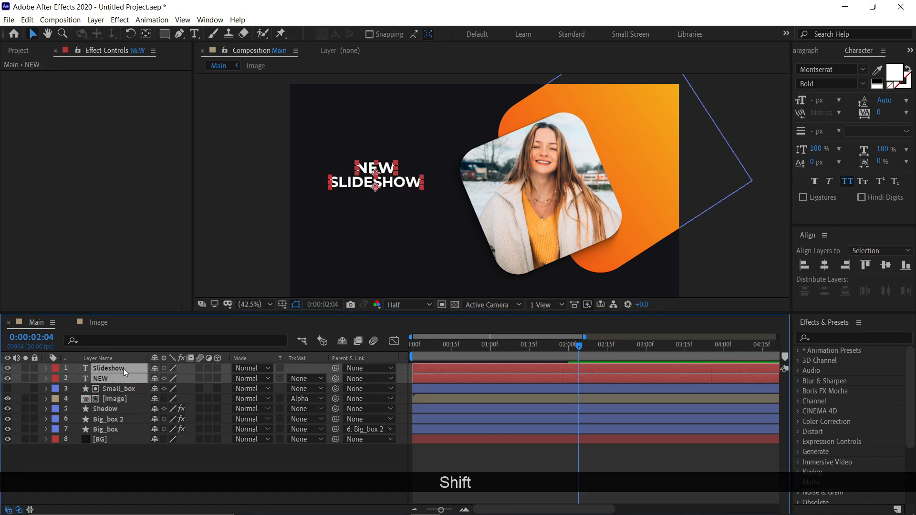
pyautogui.click(805, 266)
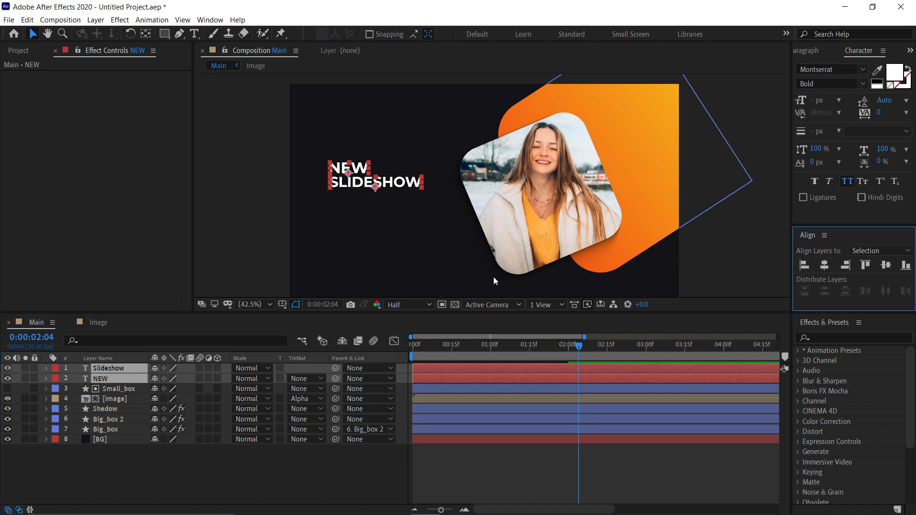
# Step: Reorder the Slideshow layer below NEW and shift both texts slightly toward the photo, leaving them deselected
pyautogui.moveTo(115, 368); pyautogui.dragTo(116, 382)
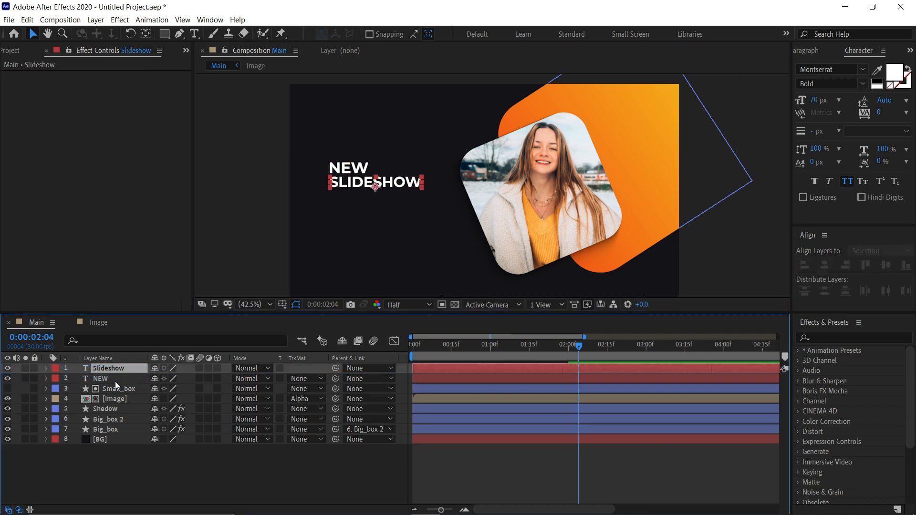
pyautogui.keyDown('shift'); pyautogui.click(115, 372); pyautogui.keyUp('shift')
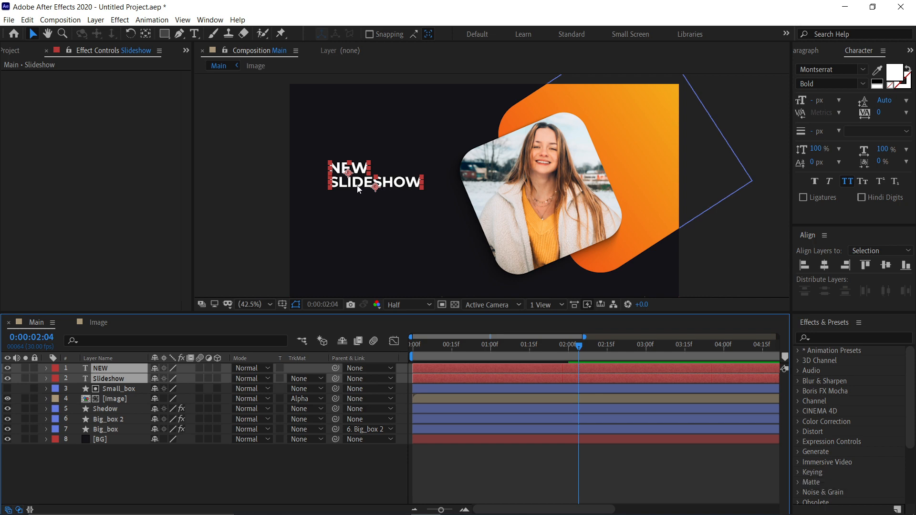
pyautogui.click(227, 281)
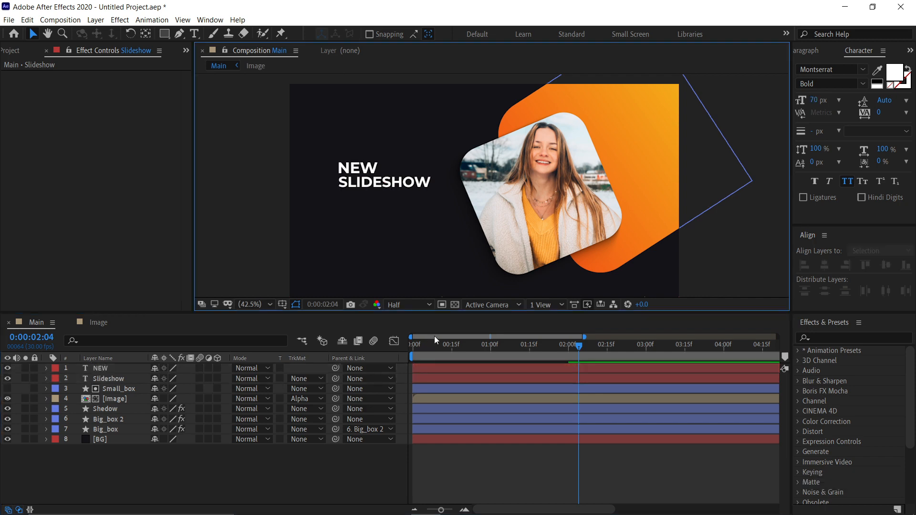
# Step: Preview the combined NEW SLIDESHOW title animation
pyautogui.press('KP_0')
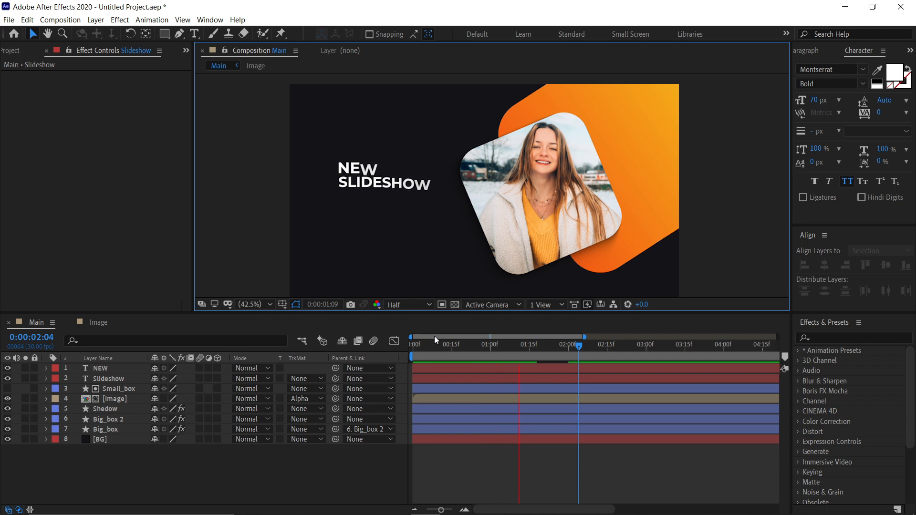
pyautogui.press('space')
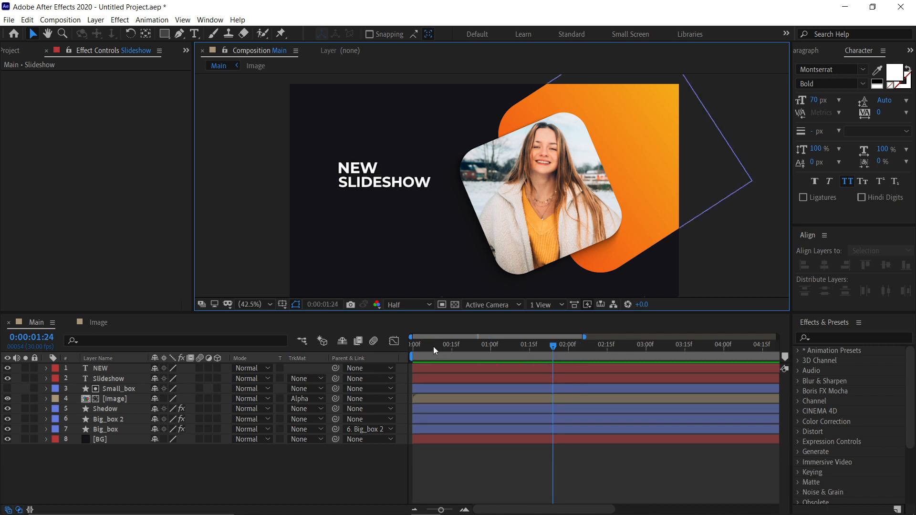
# Step: Shift the Slideshow layer in time so it starts at 0:00:00:10, staggered behind the NEW text
pyautogui.moveTo(413, 345); pyautogui.dragTo(448, 348)
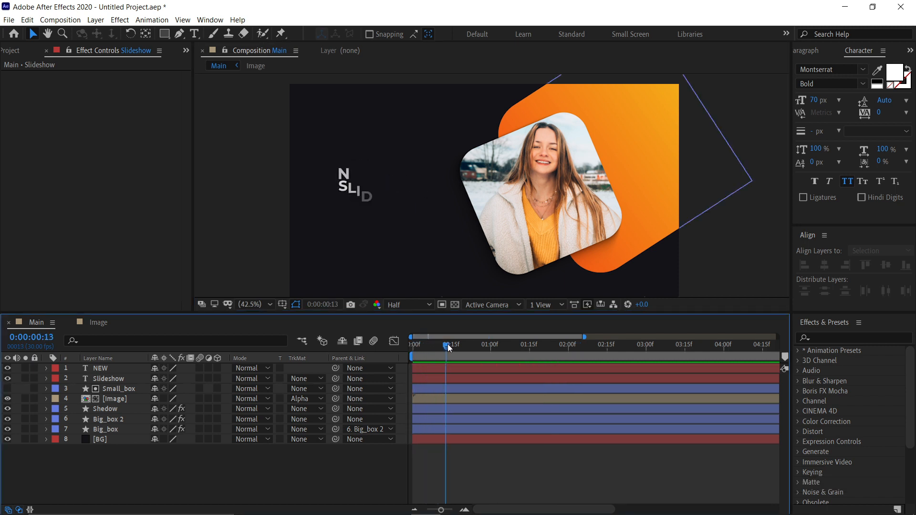
pyautogui.click(112, 379)
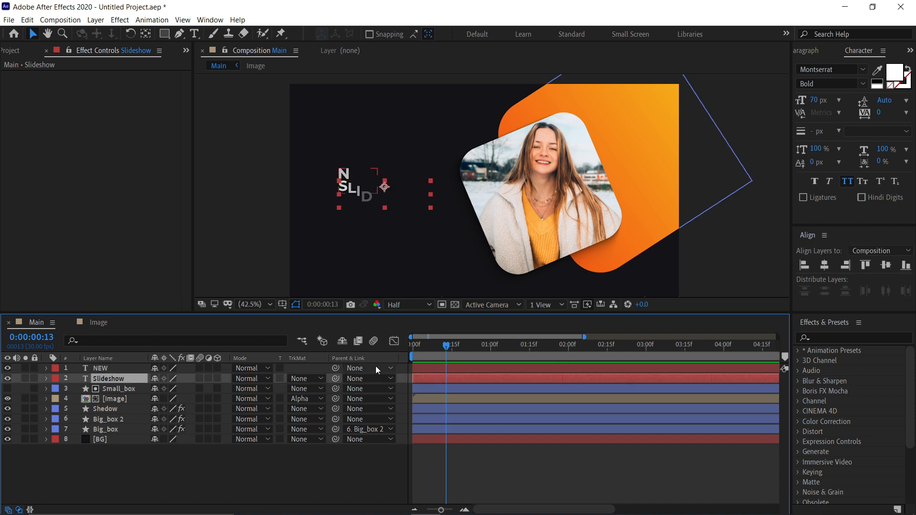
pyautogui.press('alt')
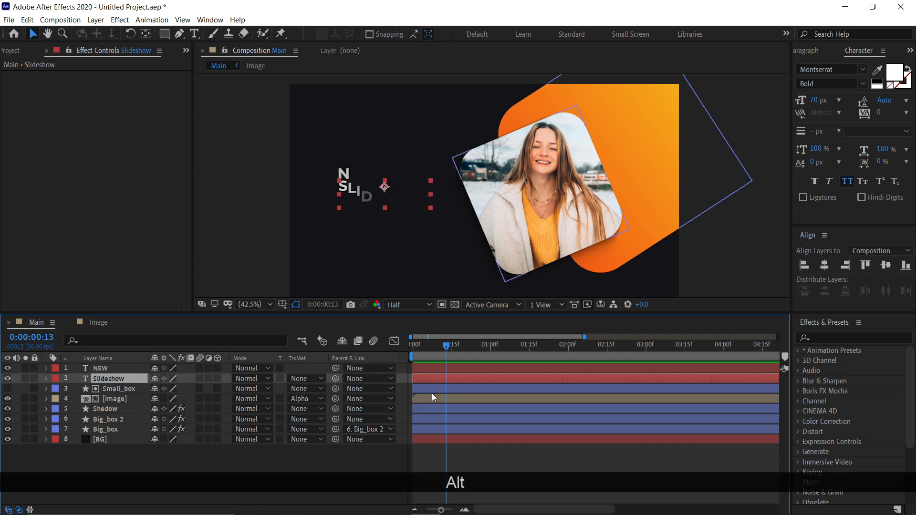
pyautogui.scroll(3, 431, 393)
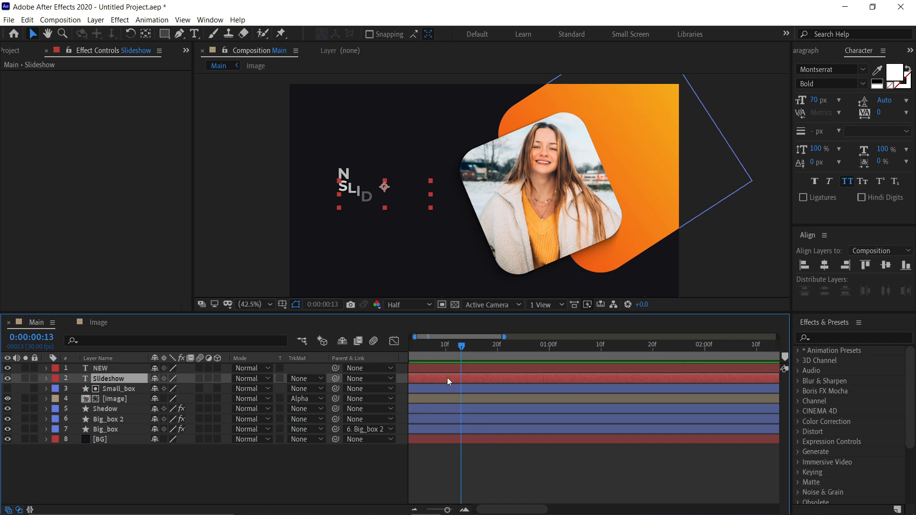
pyautogui.moveTo(448, 381); pyautogui.dragTo(490, 377)
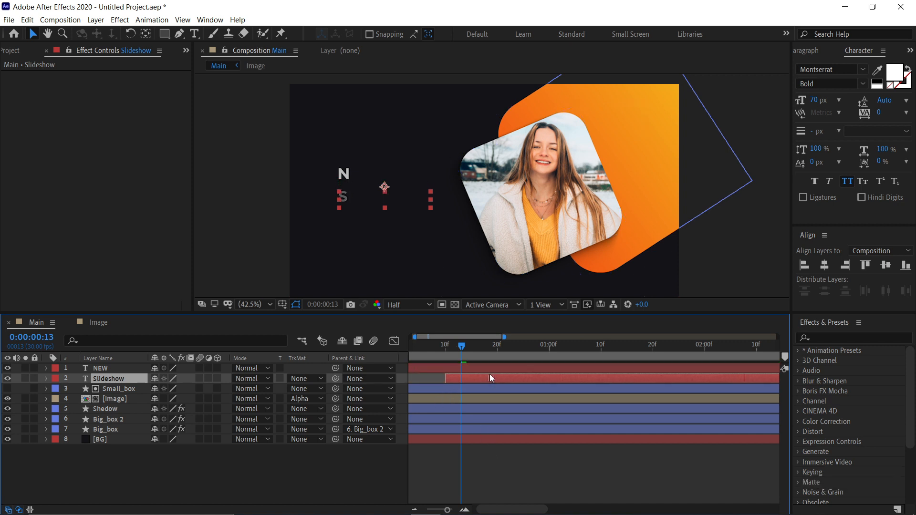
pyautogui.click(444, 347)
# Step: Preview the staggered NEW SLIDESHOW title animation and leave all layers deselected
pyautogui.scroll(-4, 428, 368)
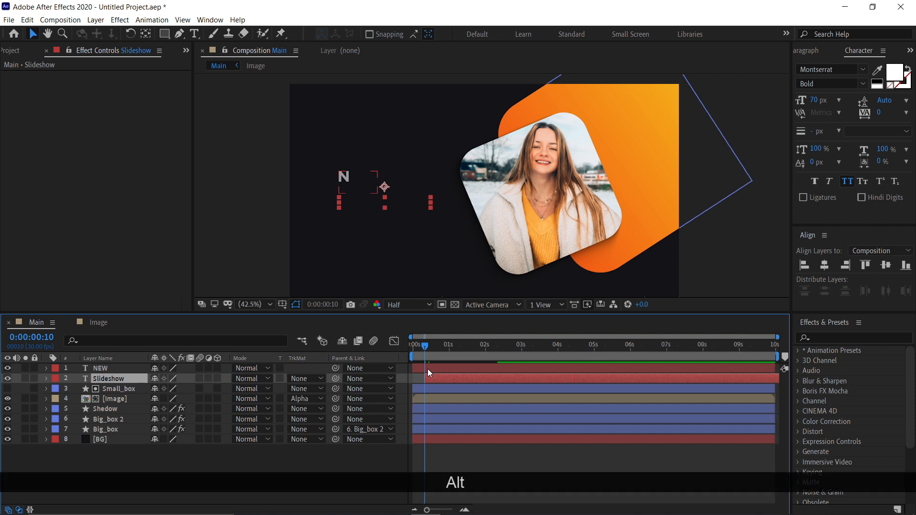
pyautogui.press('KP_0')
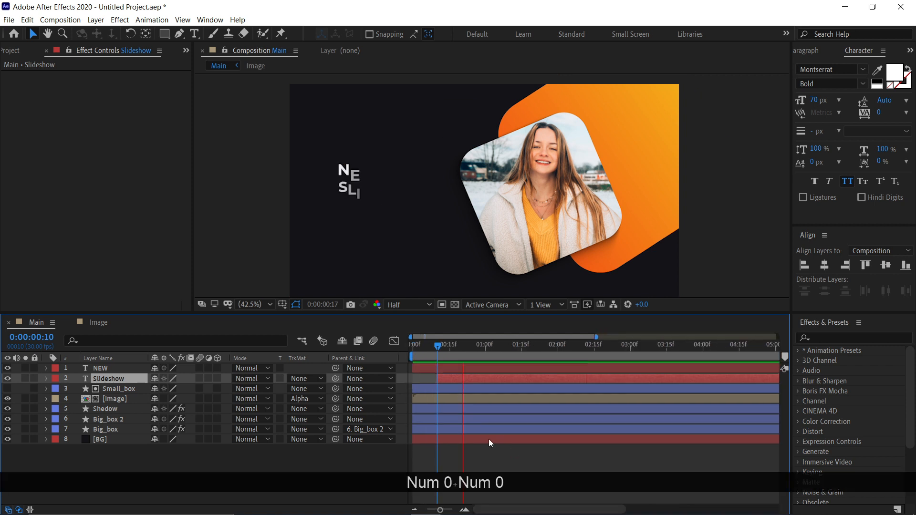
pyautogui.press('KP_0')
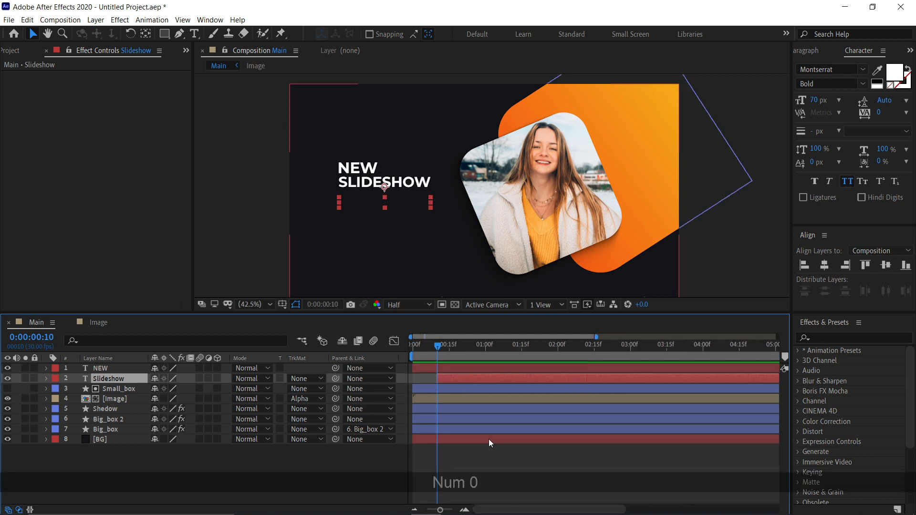
pyautogui.press('KP_0')
pyautogui.click(182, 454)
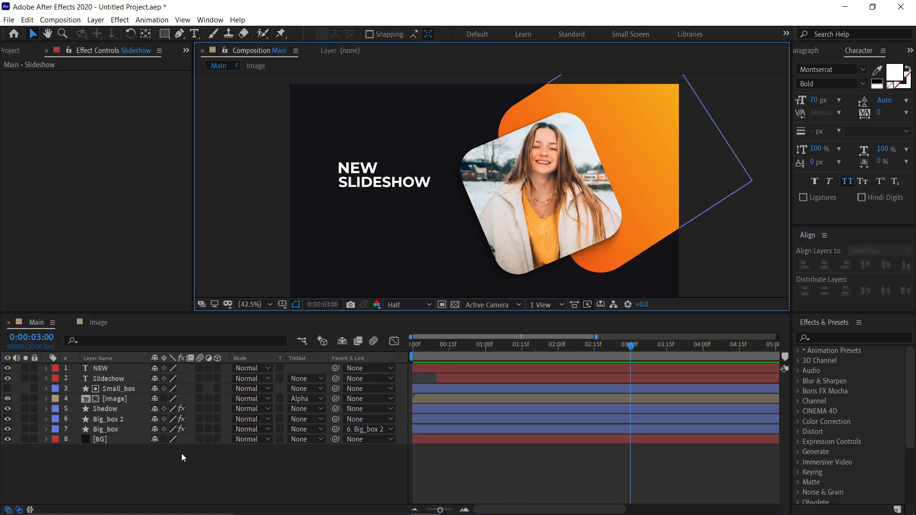
# Step: Add a two-node camera with the 50mm preset to the Main composition
pyautogui.rightClick(184, 461)
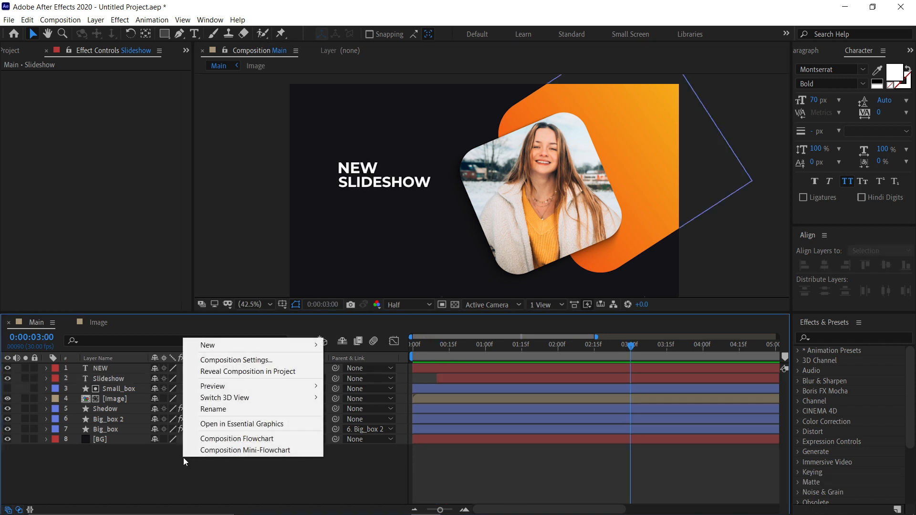
pyautogui.moveTo(275, 345)
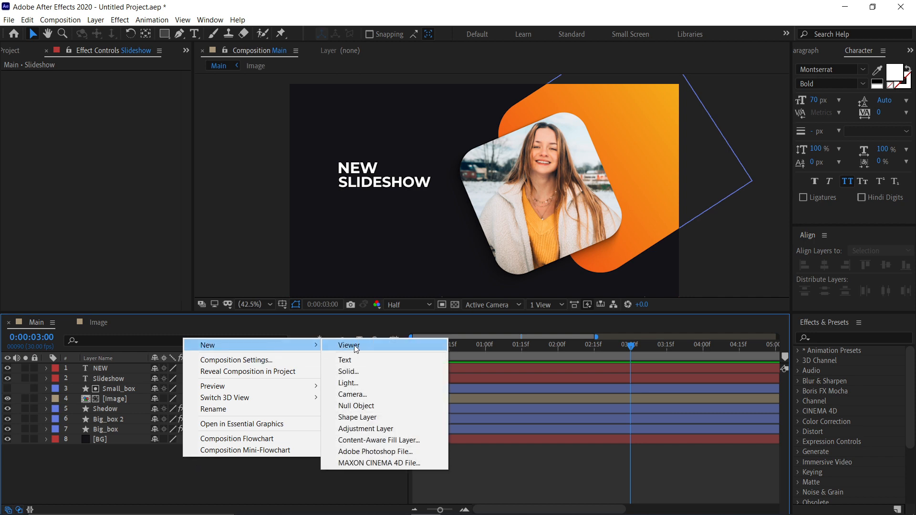
pyautogui.click(353, 394)
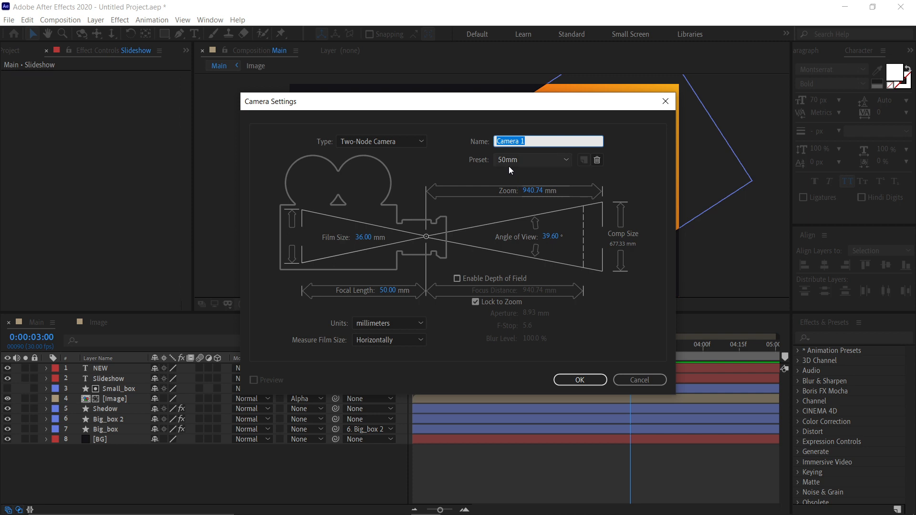
pyautogui.click(585, 377)
pyautogui.click(538, 301)
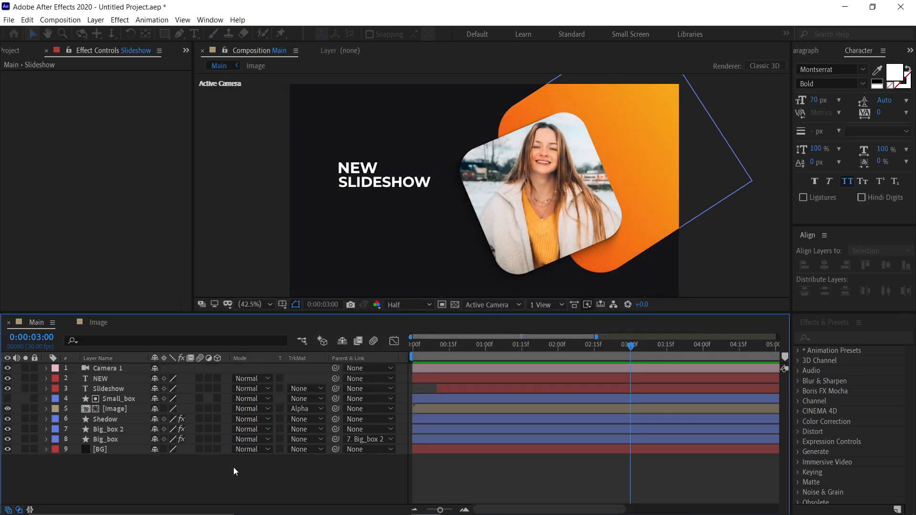
# Step: Add a null object and rename it Cam_control
pyautogui.click(115, 370)
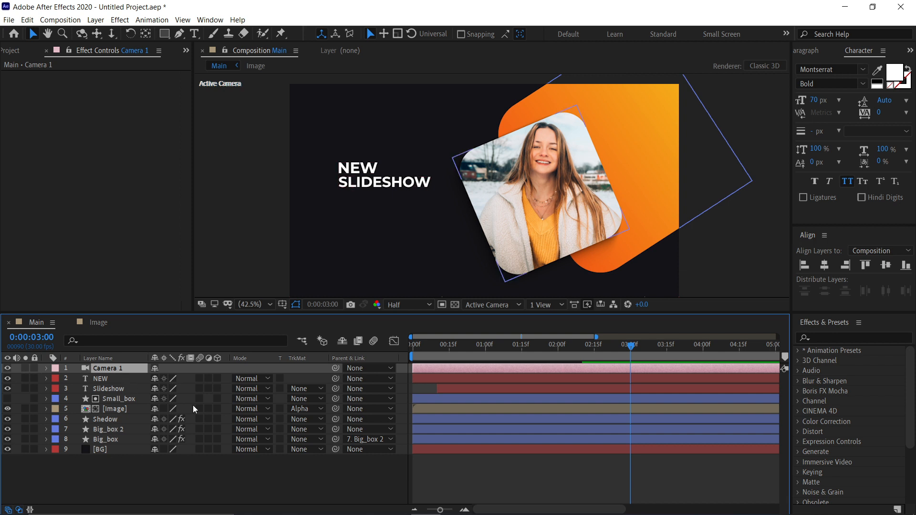
pyautogui.rightClick(313, 466)
pyautogui.moveTo(399, 359)
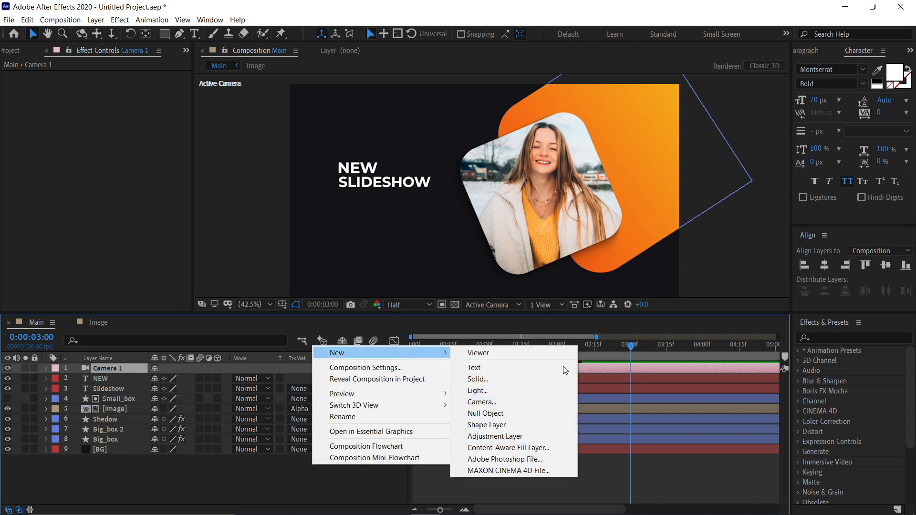
pyautogui.click(485, 413)
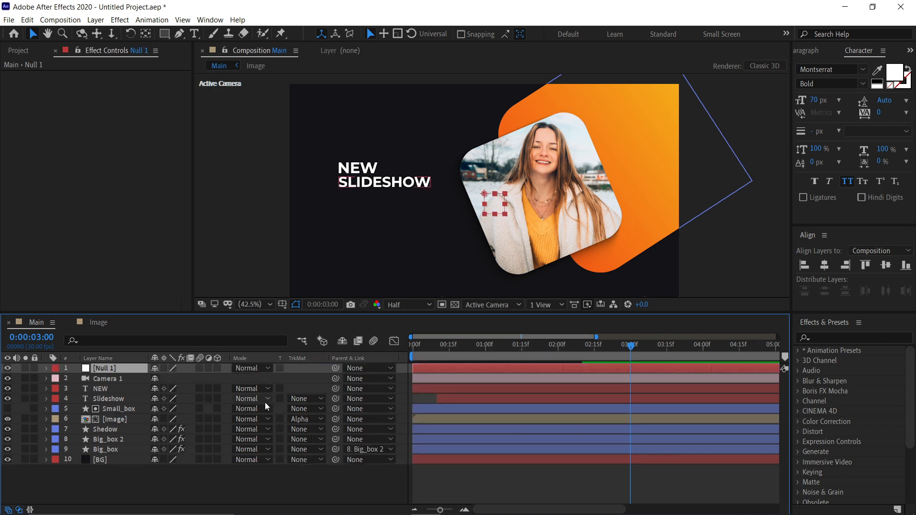
pyautogui.press('Return')
pyautogui.write('Cam_')
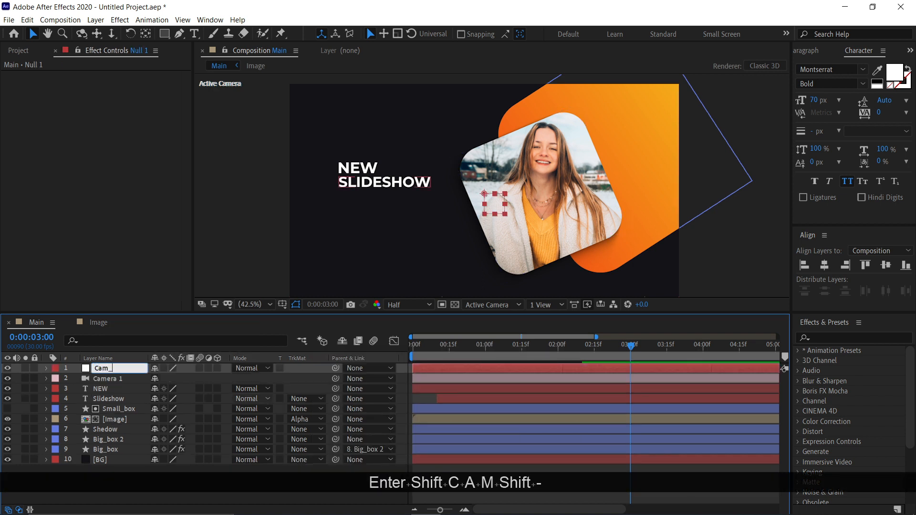
pyautogui.write('control')
pyautogui.press('Return')
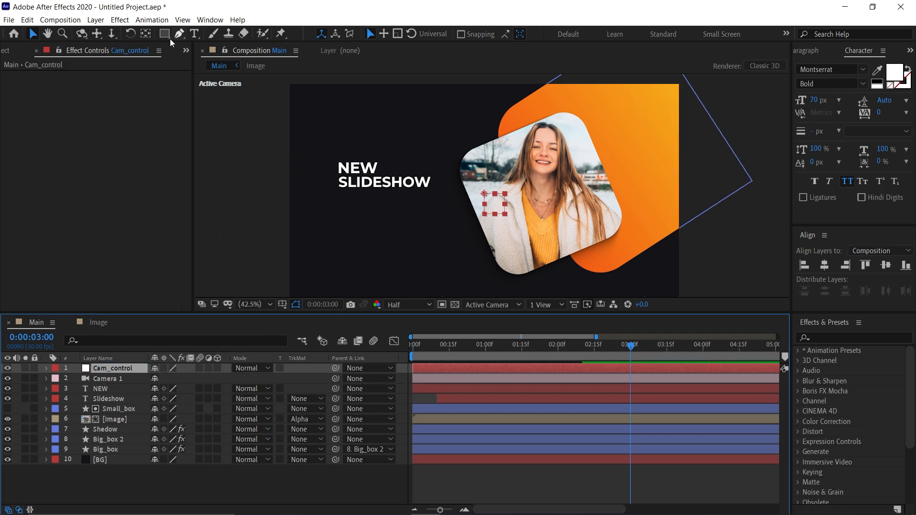
# Step: Center the anchor point of the Cam_control null and parent Camera 1 to Cam_control
pyautogui.press('ctrl')
pyautogui.click(146, 33)
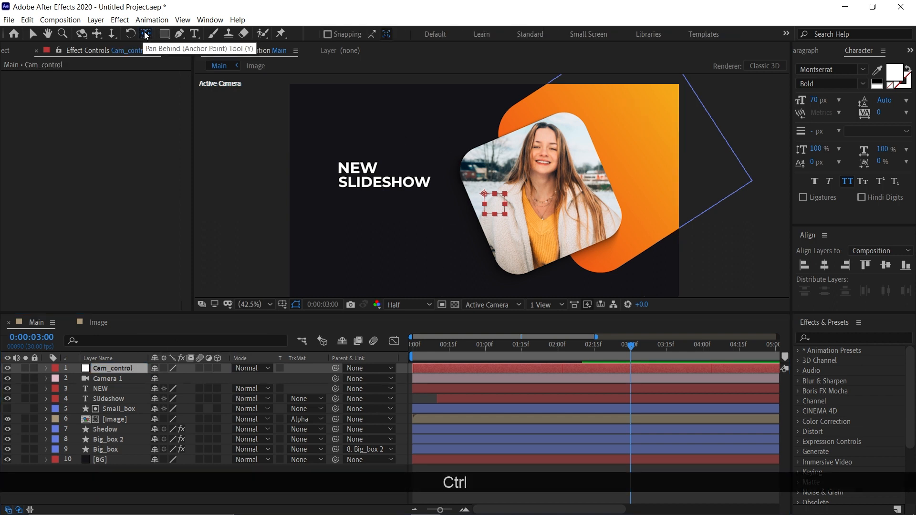
pyautogui.keyDown('ctrl'); pyautogui.doubleClick(146, 33); pyautogui.keyUp('ctrl')
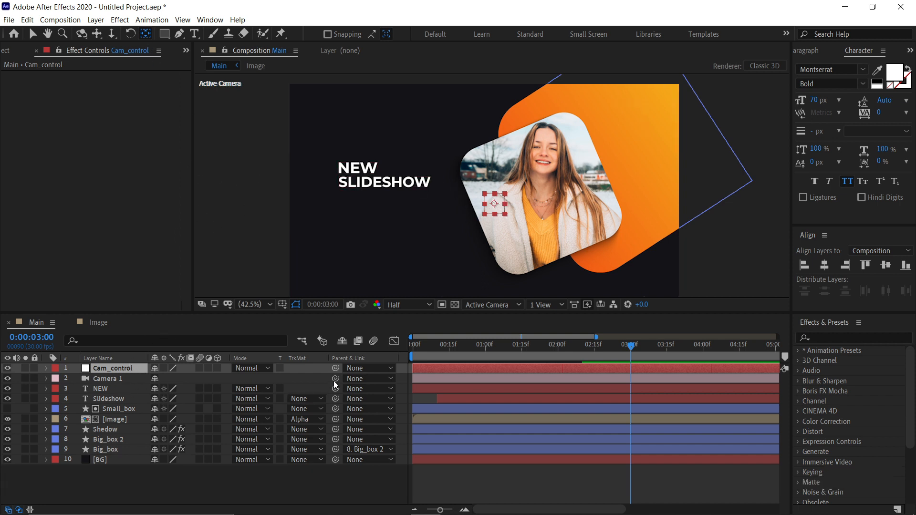
pyautogui.moveTo(334, 381); pyautogui.dragTo(108, 369)
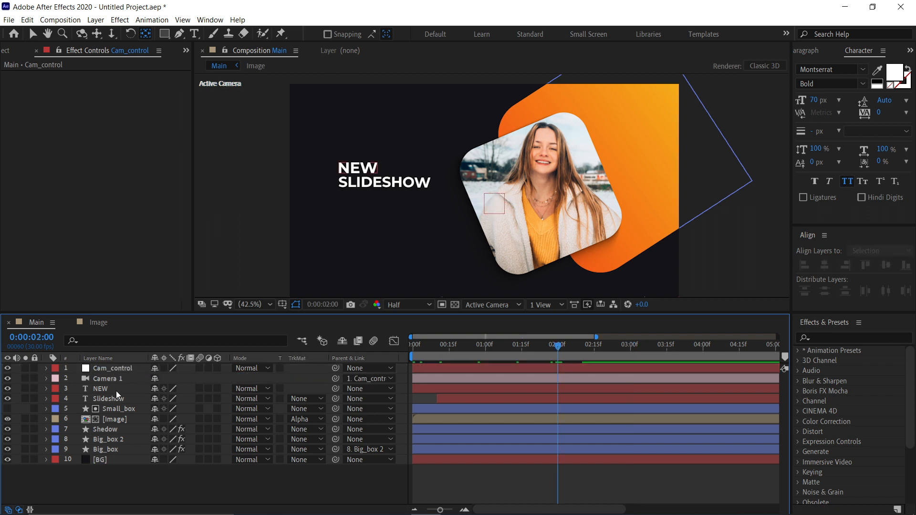
# Step: Turn all layers from NEW down to BG into 3D layers, then deselect them
pyautogui.click(116, 390)
pyautogui.keyDown('shift'); pyautogui.click(120, 456); pyautogui.keyUp('shift')
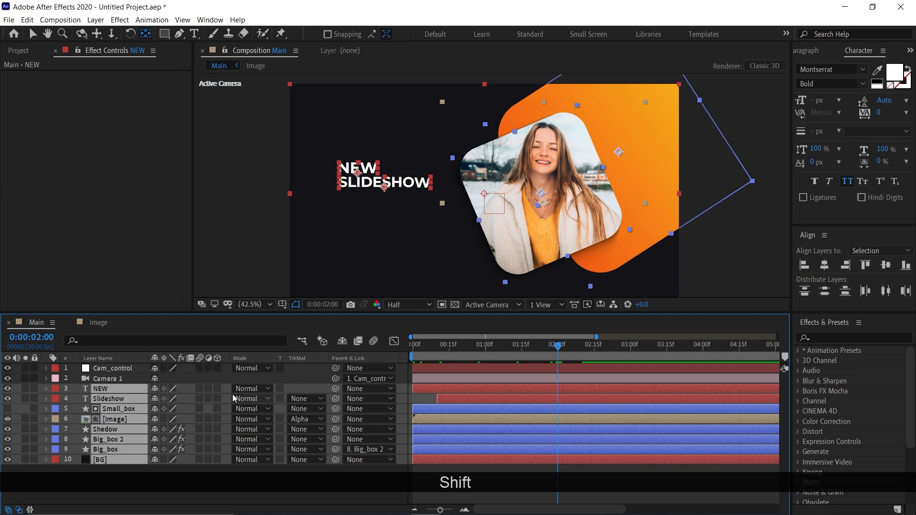
pyautogui.click(217, 419)
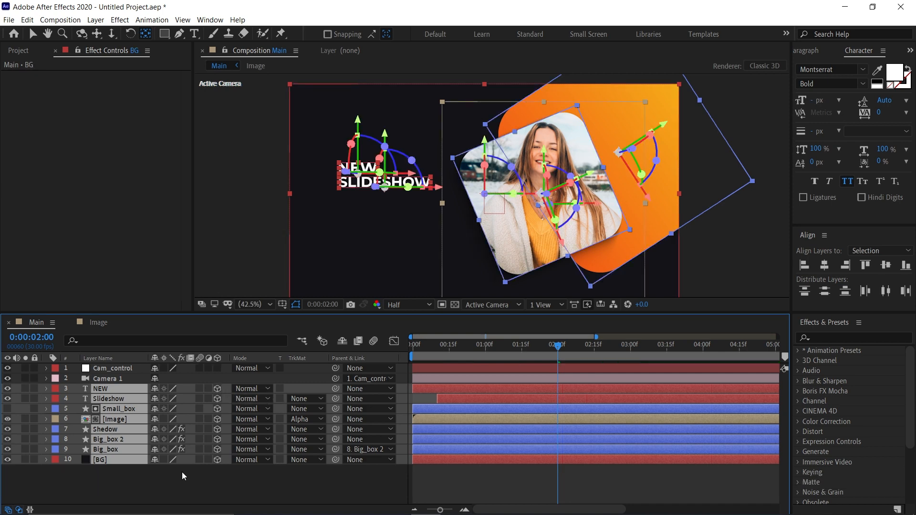
pyautogui.click(181, 471)
# Step: Keyframe Cam_control's Position at 0:00:02:00, then lower its Y value to about 274 at 0:00:00:00
pyautogui.click(126, 368)
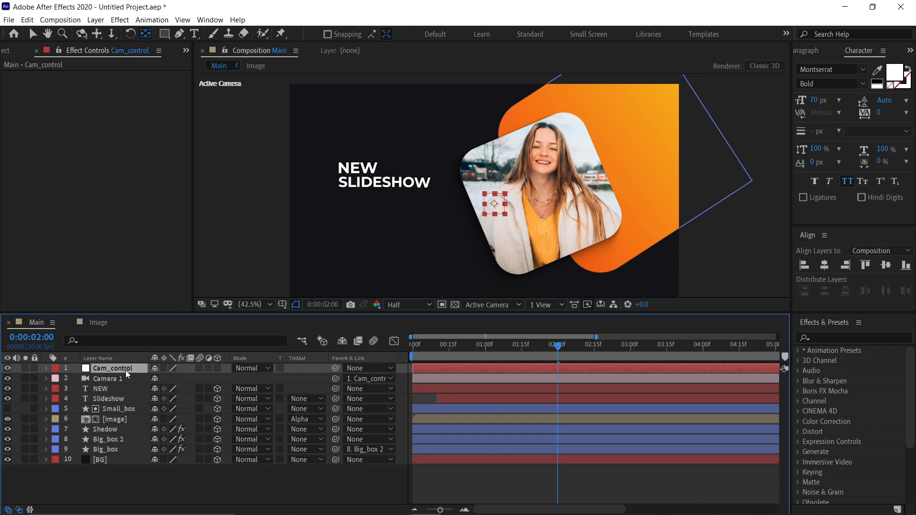
pyautogui.press('p')
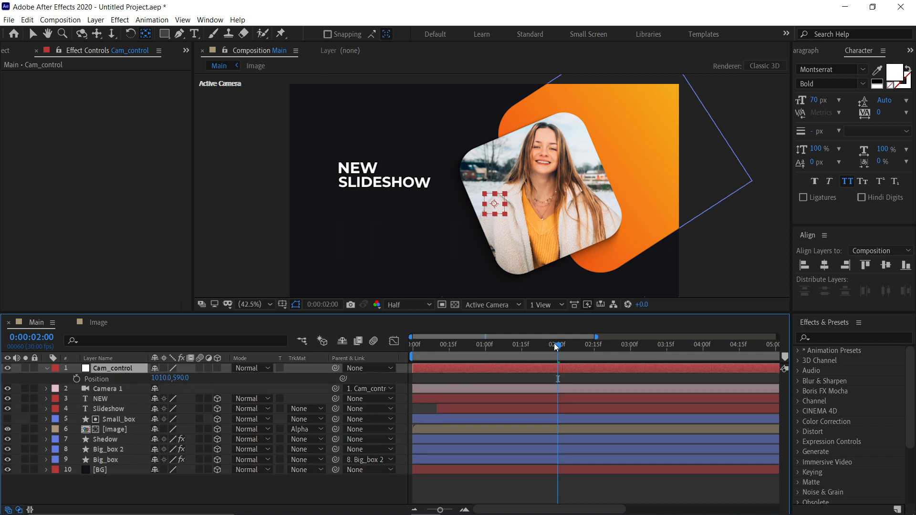
pyautogui.click(78, 378)
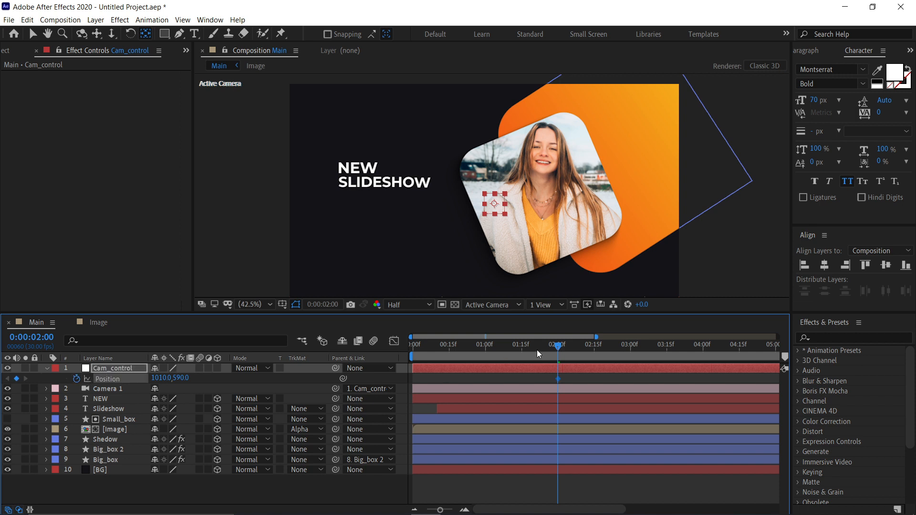
pyautogui.moveTo(553, 344); pyautogui.dragTo(400, 348)
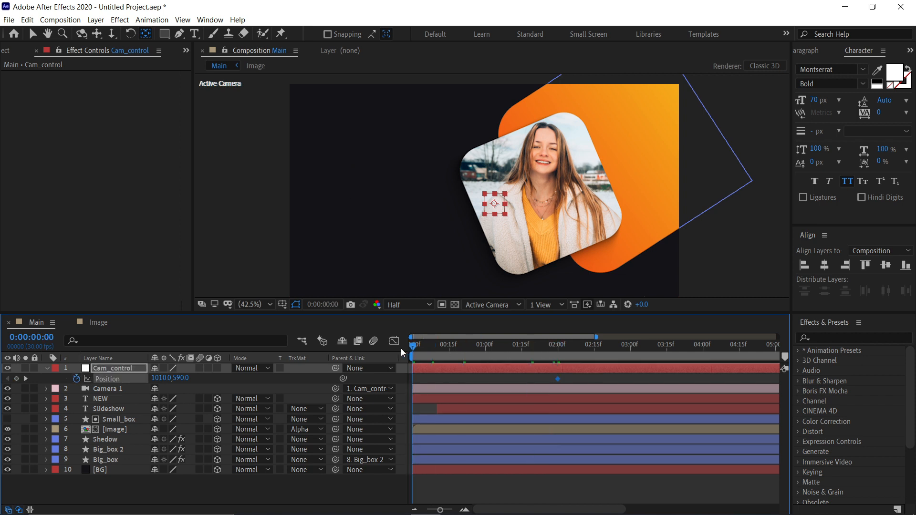
pyautogui.hotkey('ctrl', 'z')
pyautogui.moveTo(181, 378)
pyautogui.mouseDown()
pyautogui.moveTo(198, 377)
pyautogui.moveTo(176, 380)
pyautogui.mouseUp()
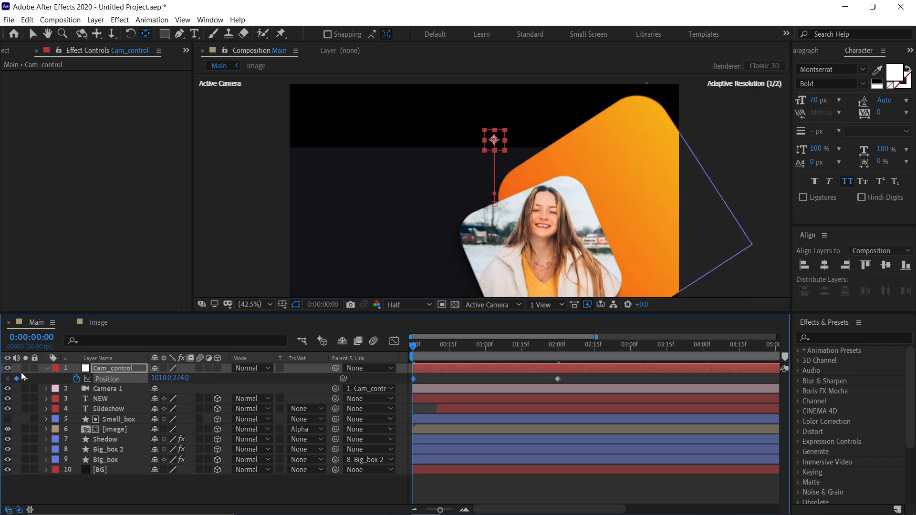
# Step: Switch off 3D for the BG layer and decrease Cam_control's starting Position Y much further
pyautogui.click(216, 471)
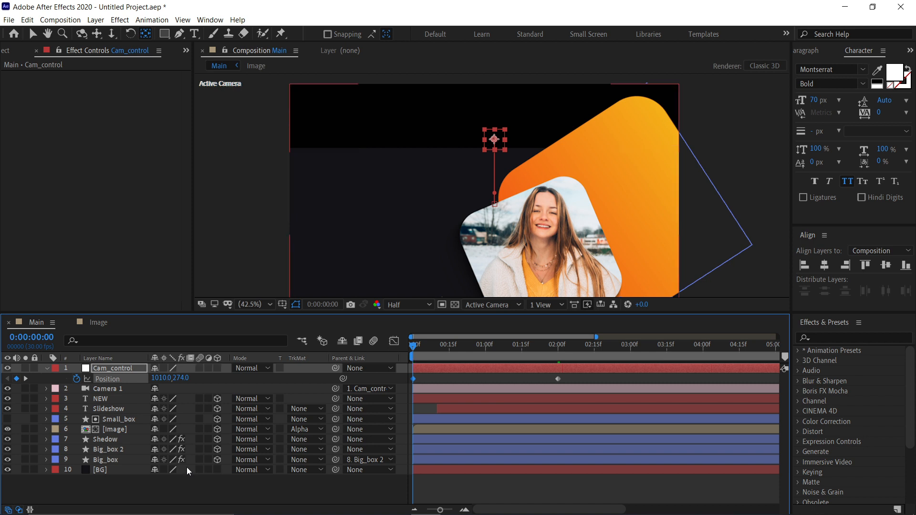
pyautogui.moveTo(188, 379); pyautogui.dragTo(139, 385)
# Step: Apply Easy Ease to both Cam_control Position keyframes and stretch the end keyframe's speed-graph handle toward the start for a long slowdown
pyautogui.moveTo(425, 342); pyautogui.dragTo(417, 393)
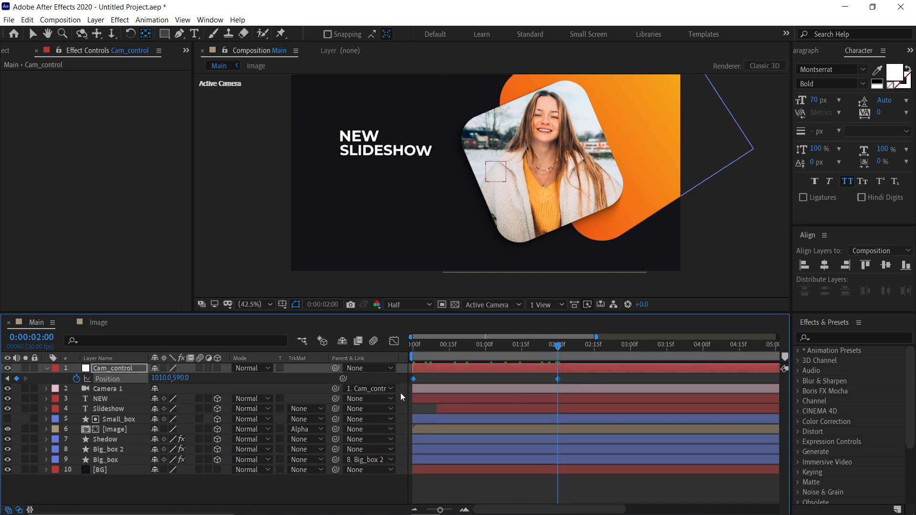
pyautogui.press('F9')
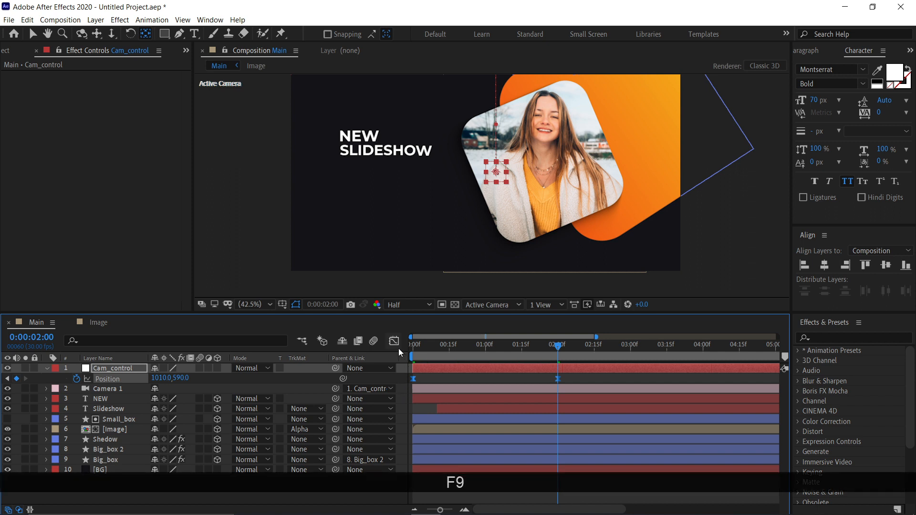
pyautogui.click(395, 341)
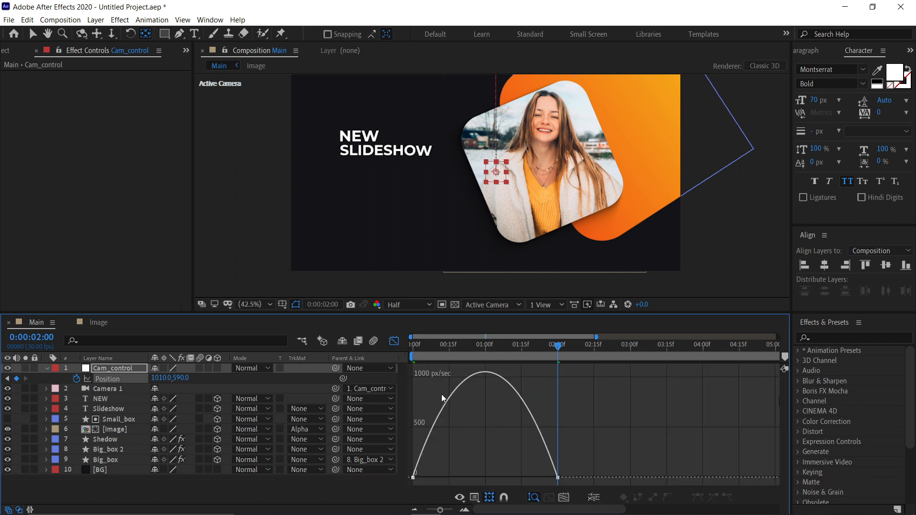
pyautogui.rightClick(577, 434)
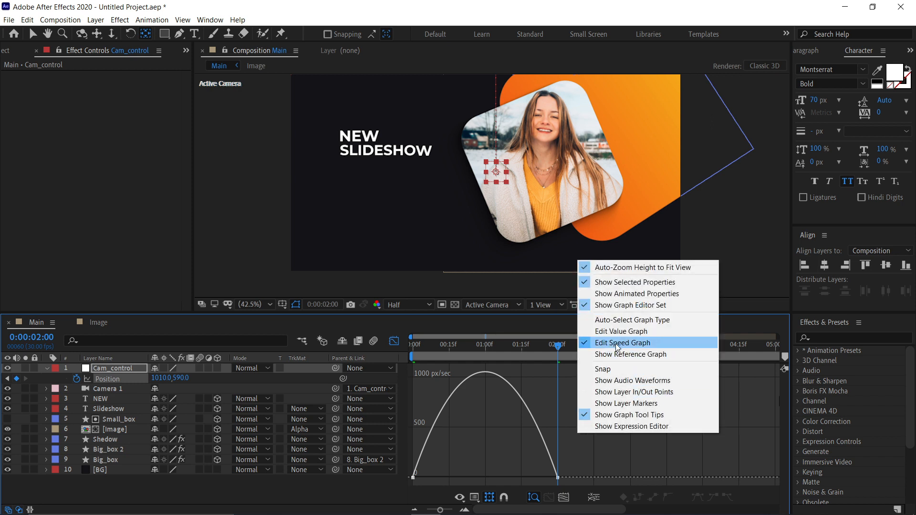
pyautogui.click(596, 444)
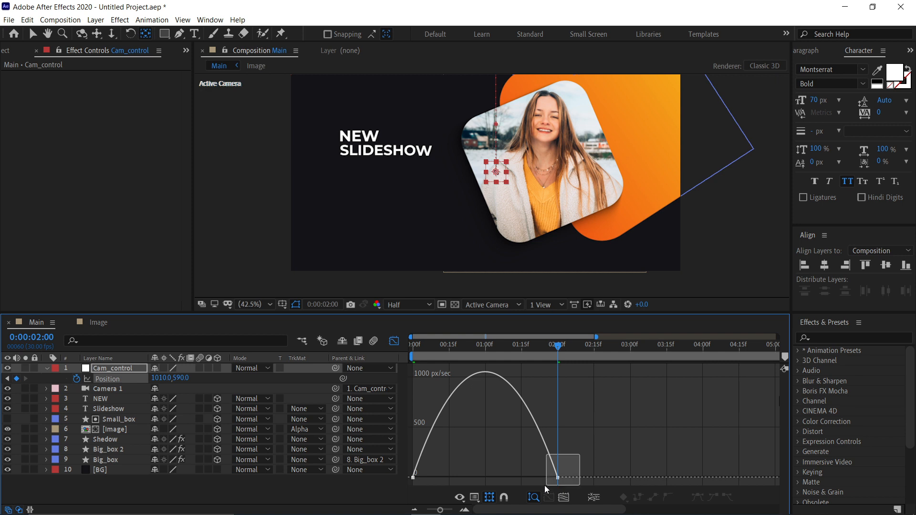
pyautogui.moveTo(545, 485); pyautogui.dragTo(424, 478)
pyautogui.click(394, 342)
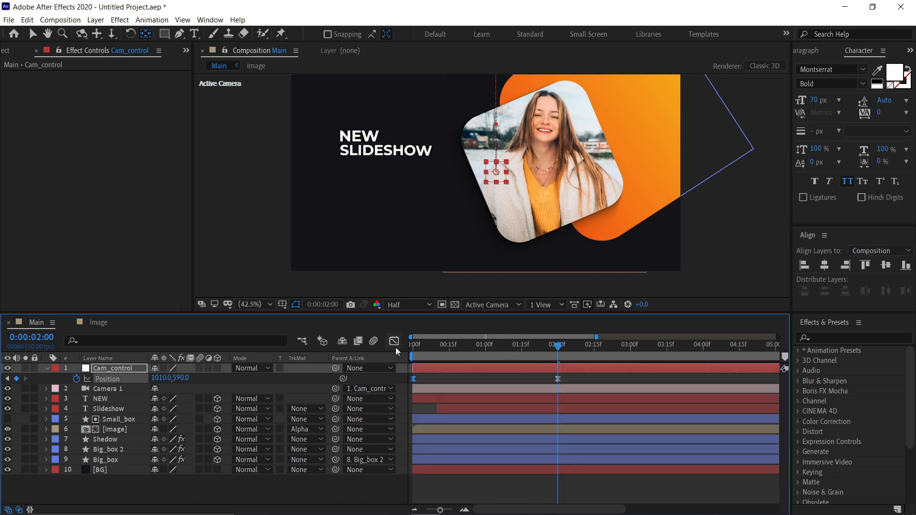
# Step: Preview the Main composition's camera move and title animation twice, stopping playback near two seconds
pyautogui.press('KP_0')
pyautogui.press('KP_0')
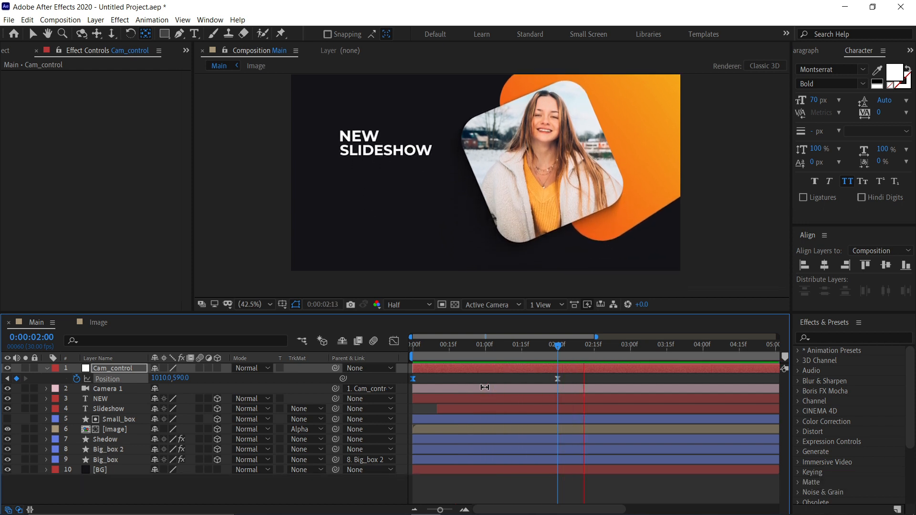
pyautogui.press('KP_0')
pyautogui.press('KP_0')
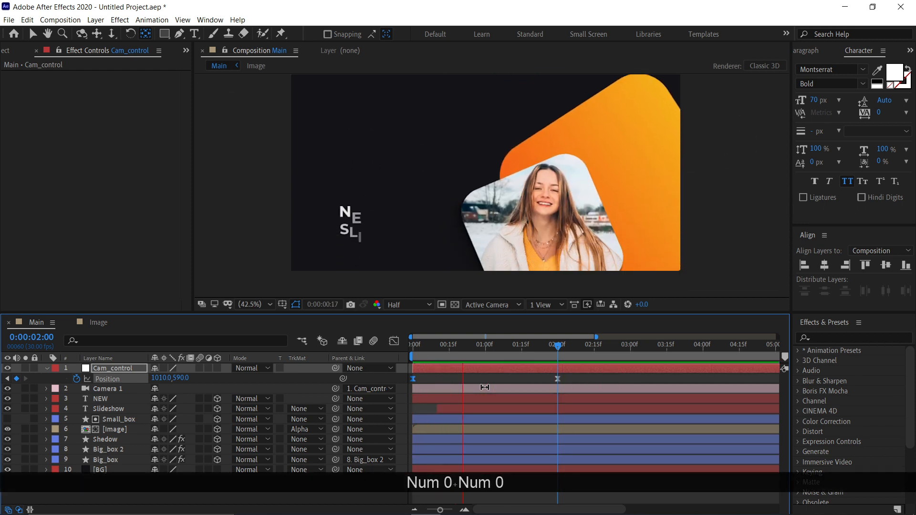
pyautogui.press('space')
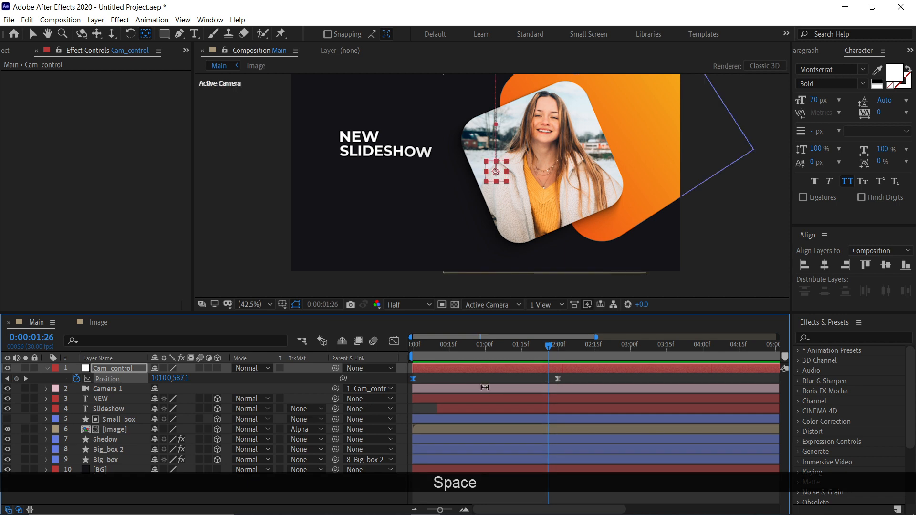
# Step: Show the composition in two horizontal views, with the Top view zoomed out to include the whole camera
pyautogui.moveTo(532, 281); pyautogui.dragTo(538, 305)
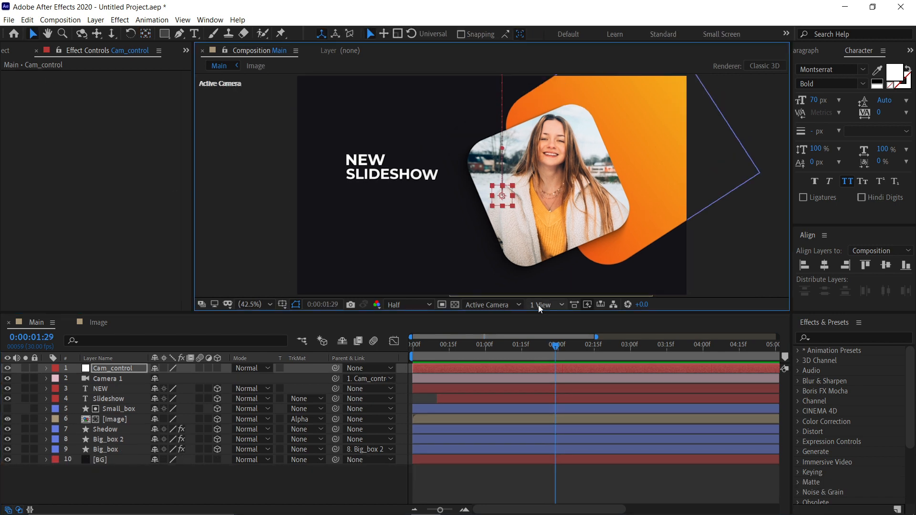
pyautogui.click(542, 306)
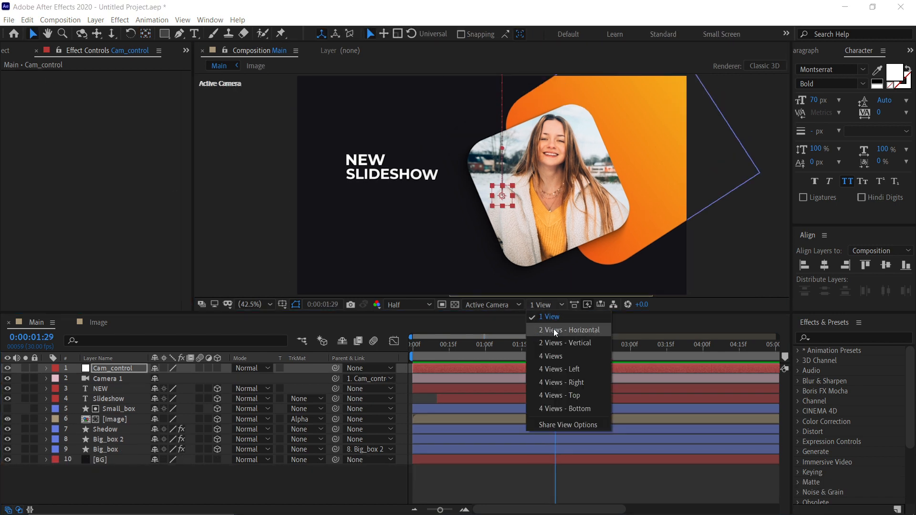
pyautogui.click(554, 328)
pyautogui.click(377, 251)
pyautogui.scroll(-2, 377, 251)
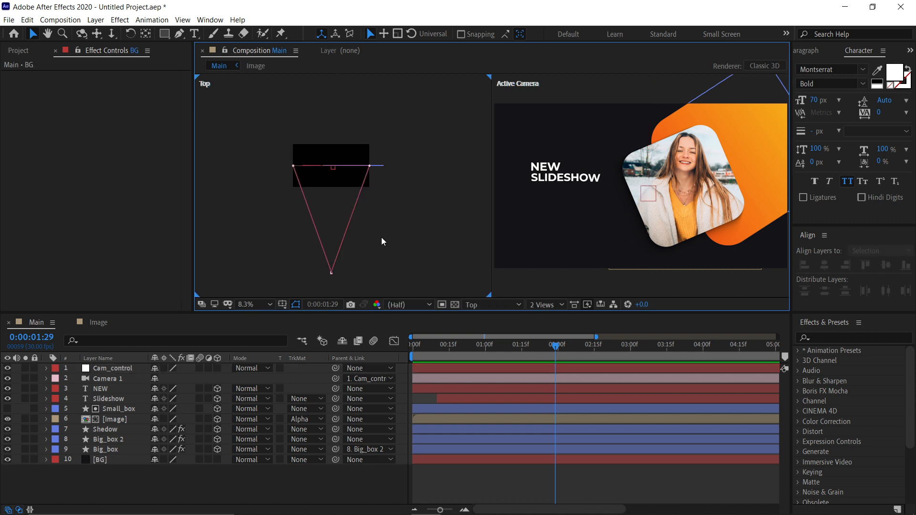
# Step: Examine in the Top view where the camera and the 3D layers sit in depth
pyautogui.click(333, 273)
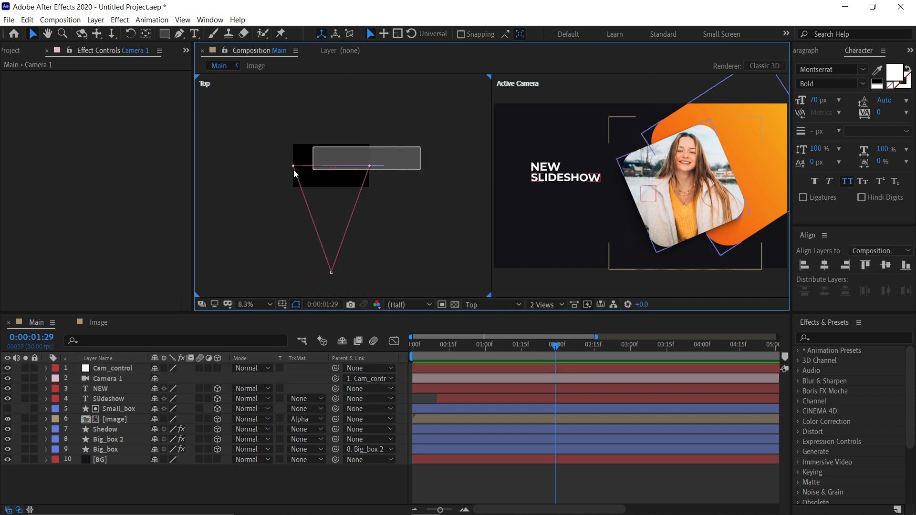
pyautogui.moveTo(295, 173); pyautogui.dragTo(269, 172)
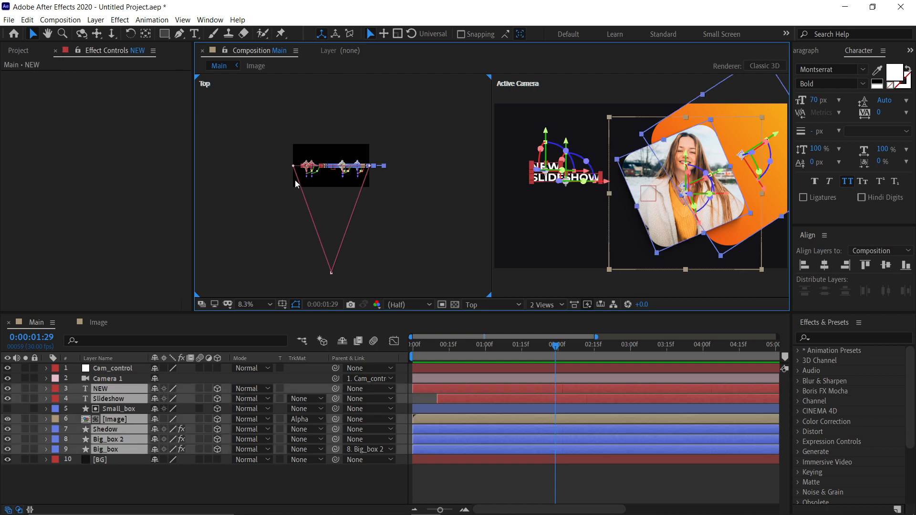
pyautogui.click(363, 197)
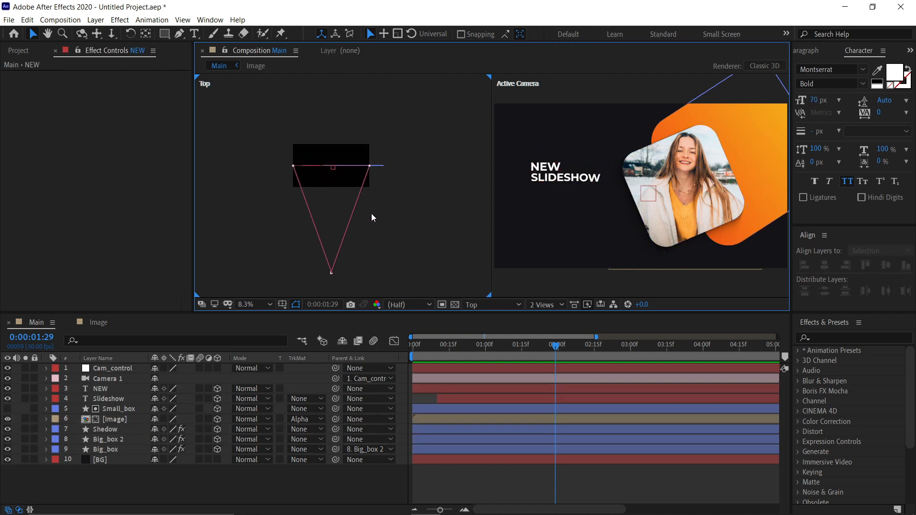
pyautogui.click(573, 286)
# Step: Push the Big_box 2 layer back in depth by setting its Position Z to 500
pyautogui.click(120, 440)
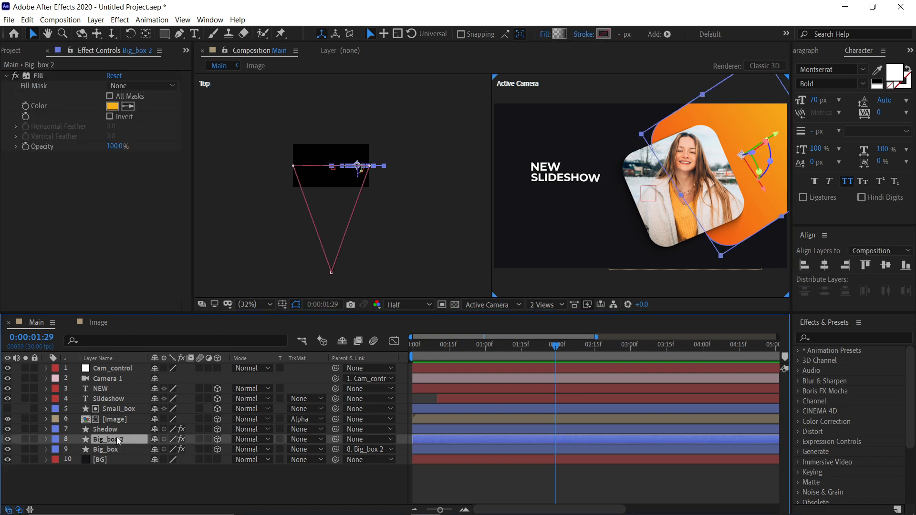
pyautogui.press('p')
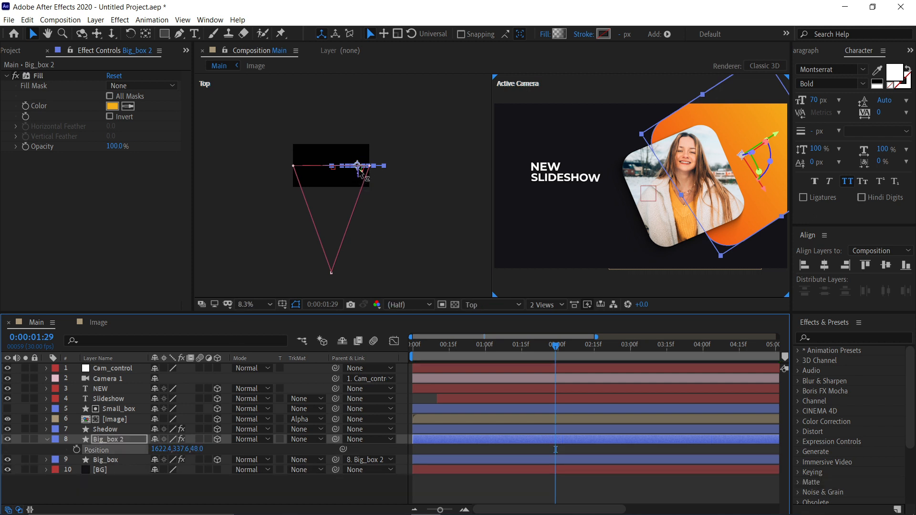
pyautogui.moveTo(356, 179); pyautogui.dragTo(358, 163)
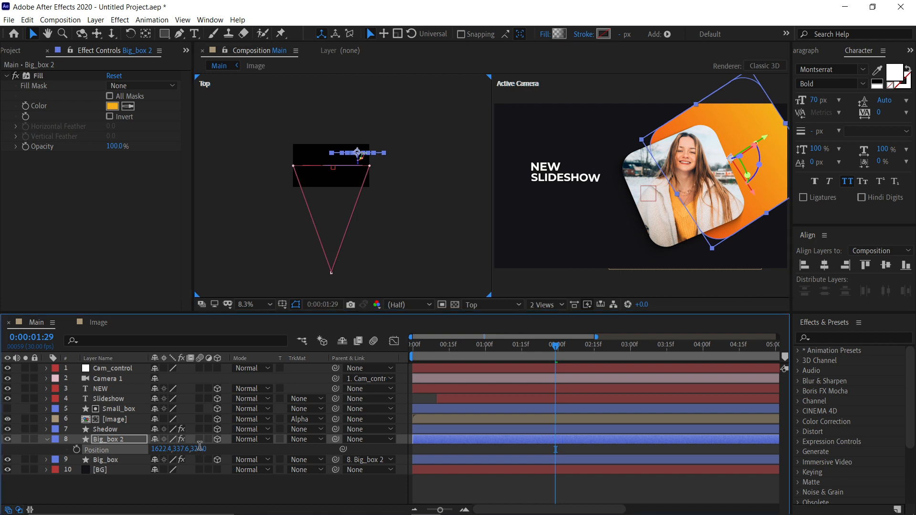
pyautogui.click(197, 449)
pyautogui.write('500')
pyautogui.press('Return')
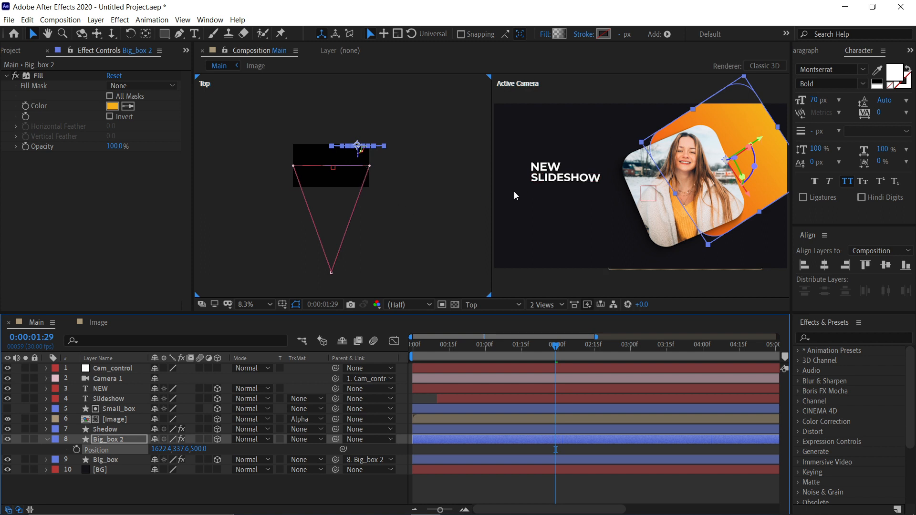
# Step: Bring the NEW and Slideshow text layers toward the camera by setting their Position Z to -1000
pyautogui.click(550, 178)
pyautogui.keyDown('shift'); pyautogui.click(540, 167); pyautogui.keyUp('shift')
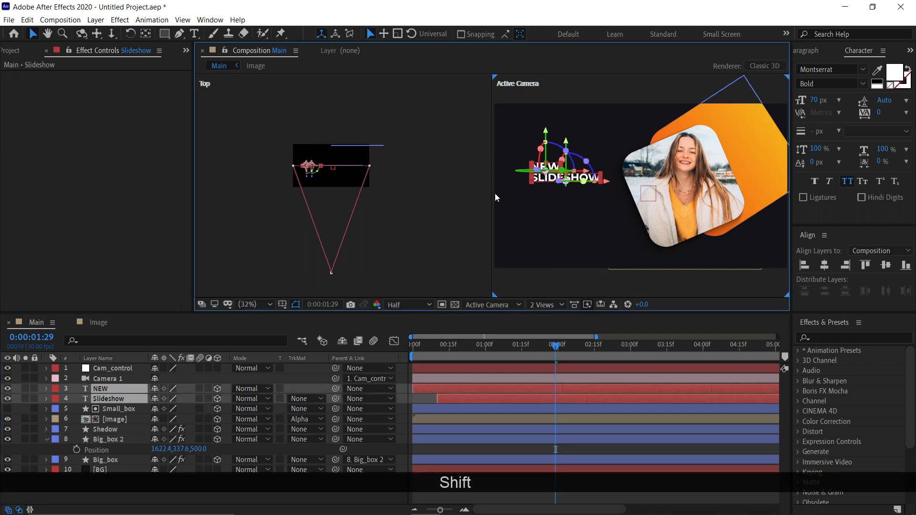
pyautogui.press('p')
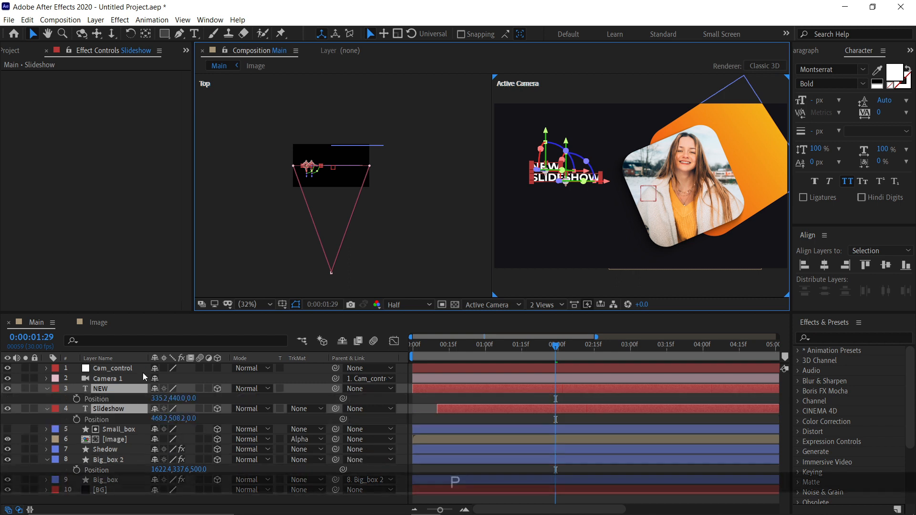
pyautogui.click(193, 399)
pyautogui.write('-')
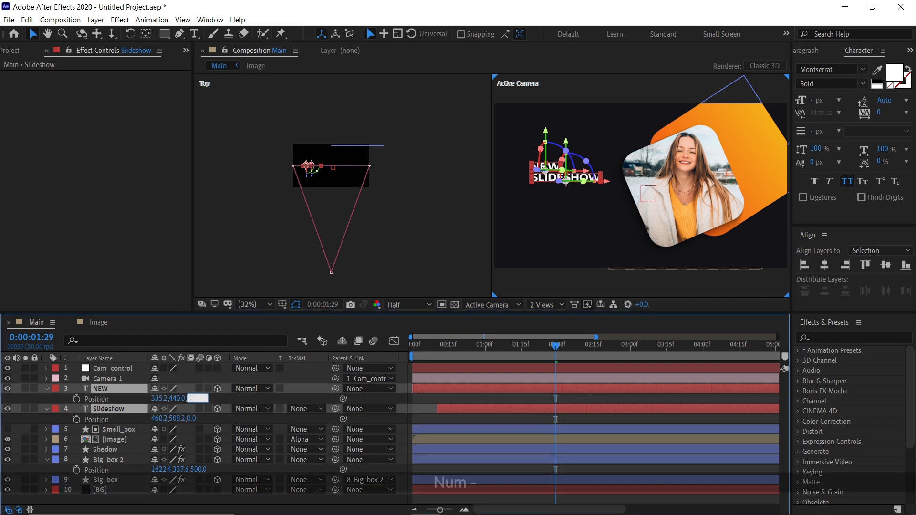
pyautogui.write('1000')
pyautogui.press('Return')
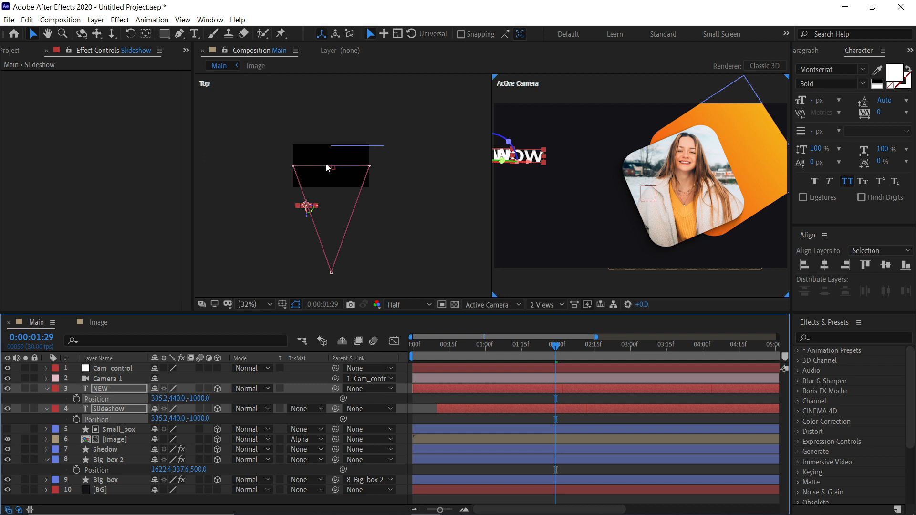
# Step: Return the composition to a single Active Camera view
pyautogui.click(341, 244)
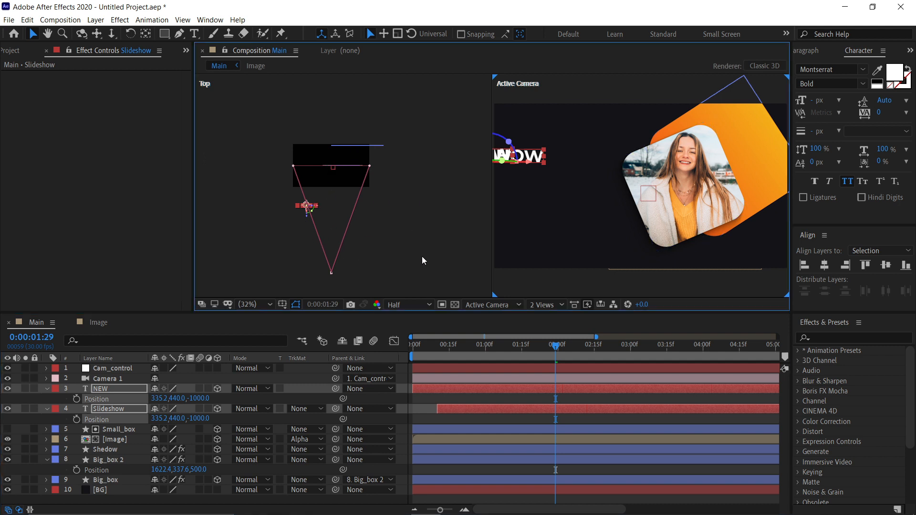
pyautogui.click(543, 304)
pyautogui.click(552, 318)
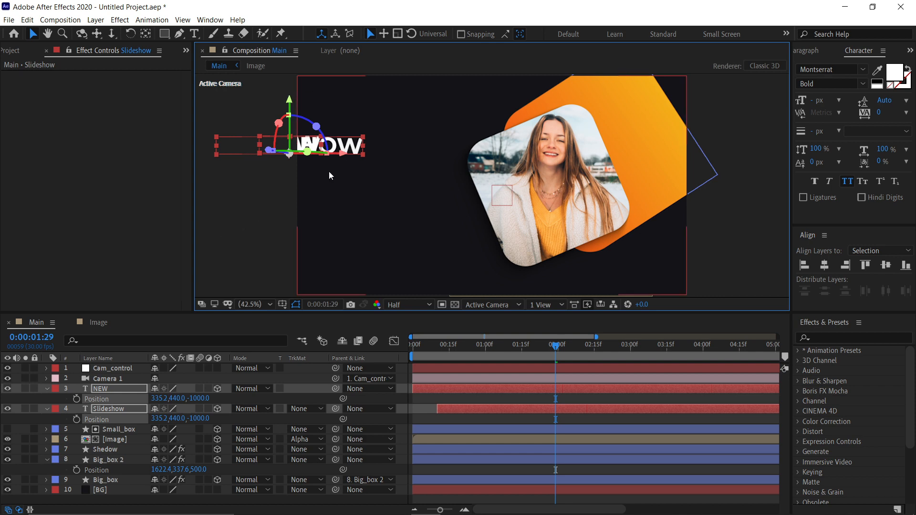
pyautogui.moveTo(341, 153); pyautogui.dragTo(299, 146)
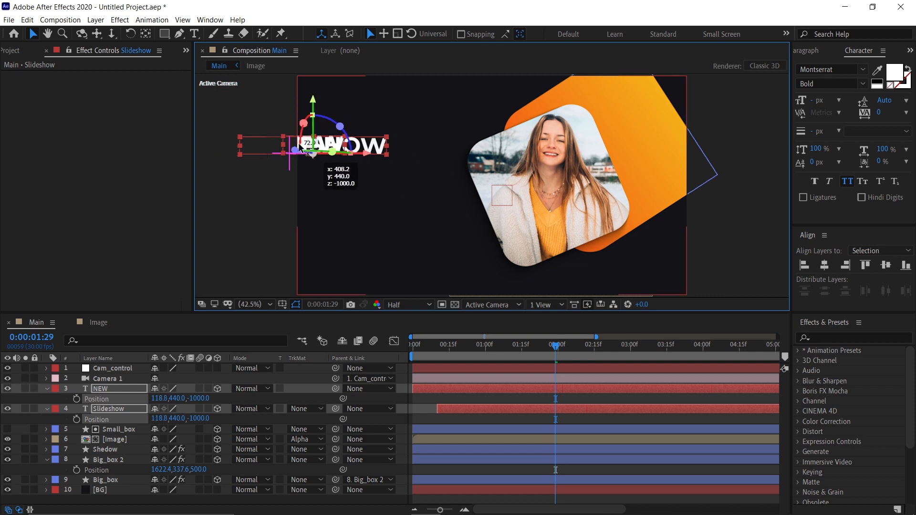
pyautogui.hotkey('ctrl', 'z')
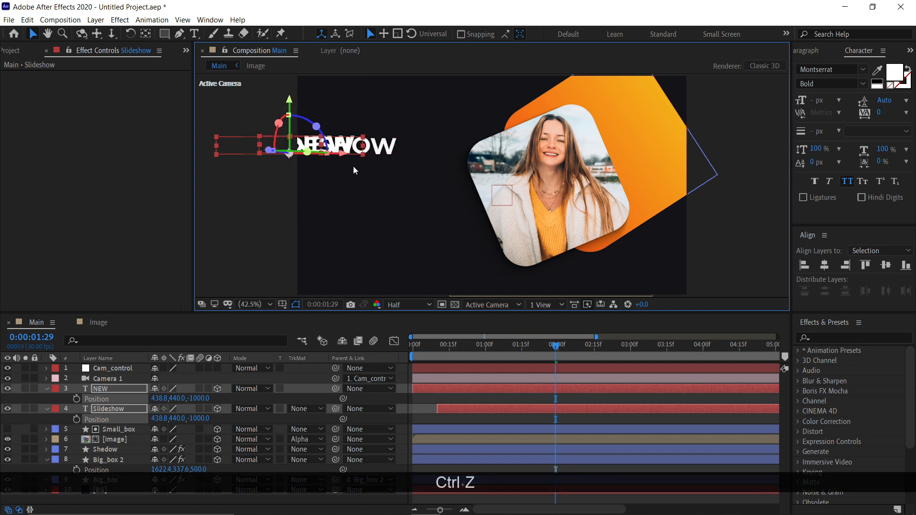
pyautogui.hotkey('ctrl', 'z')
# Step: With layer controls hidden, move both titles to about 620, 453, and place Slideshow beneath NEW at about 646, 519
pyautogui.hotkey('ctrl', 'shift', 'h')
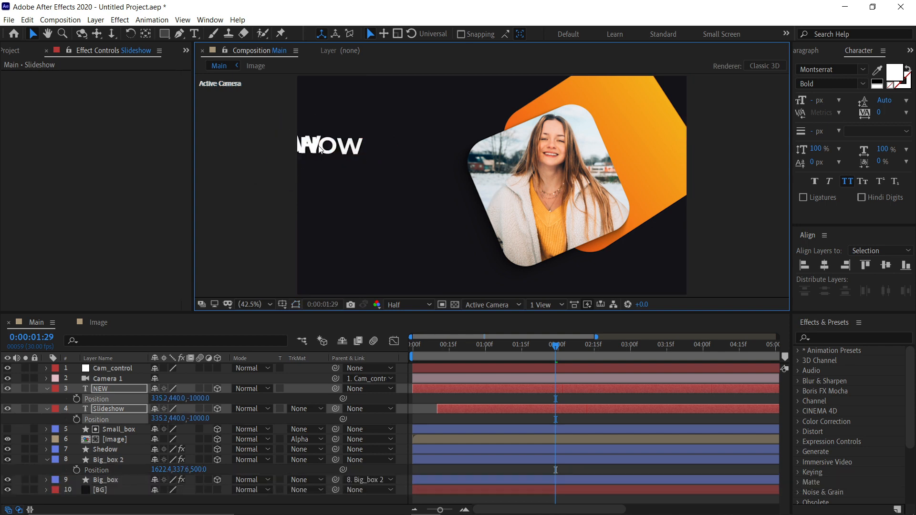
pyautogui.moveTo(319, 150); pyautogui.dragTo(409, 153)
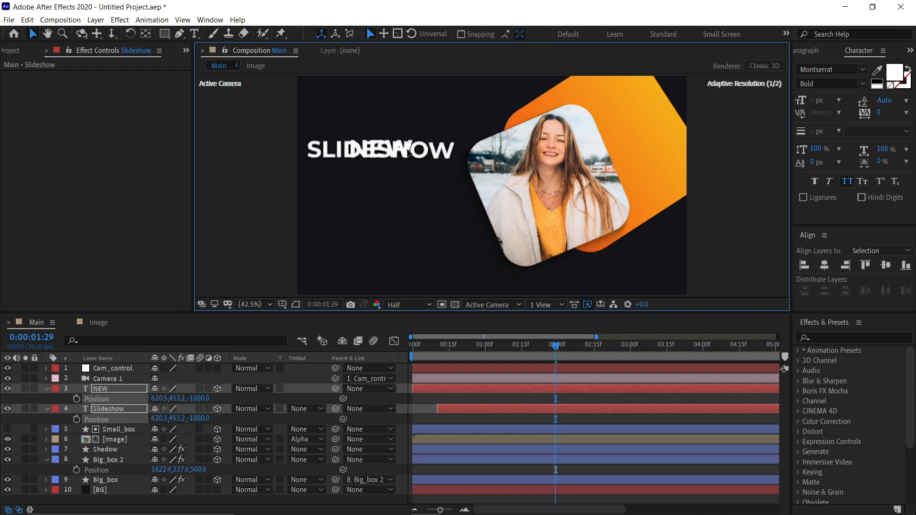
pyautogui.click(267, 174)
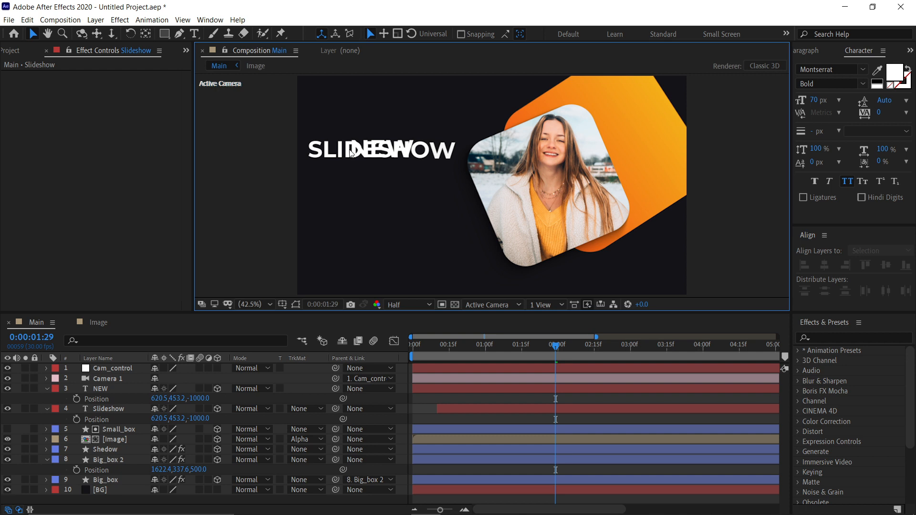
pyautogui.moveTo(350, 155); pyautogui.dragTo(357, 177)
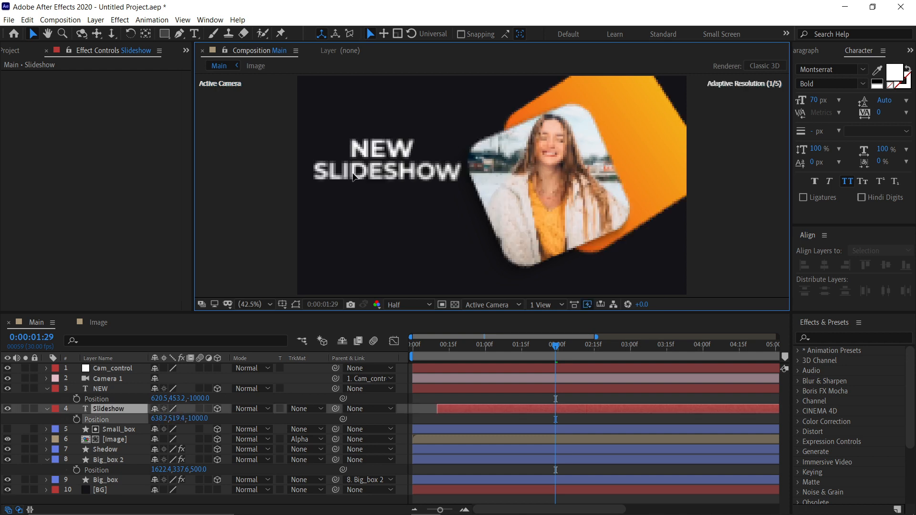
# Step: Set the NEW text's font size to 50 px and leave text editing
pyautogui.doubleClick(367, 154)
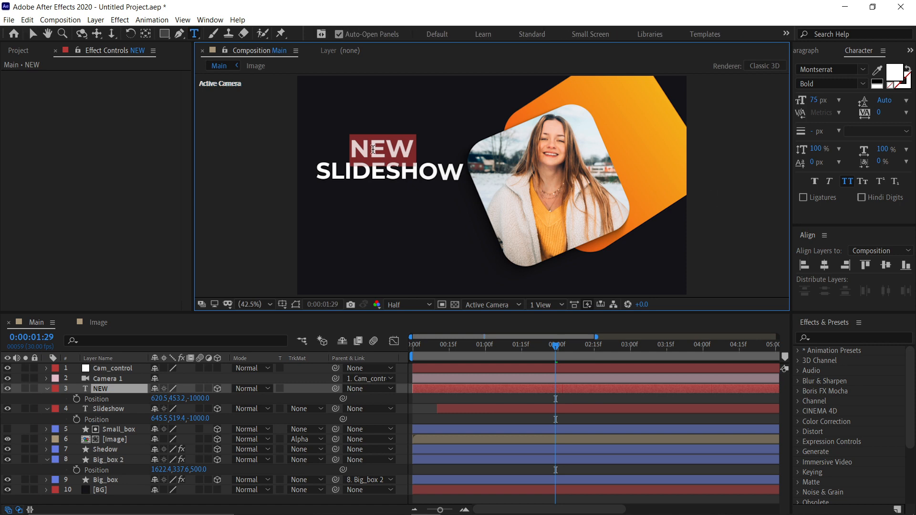
pyautogui.click(814, 100)
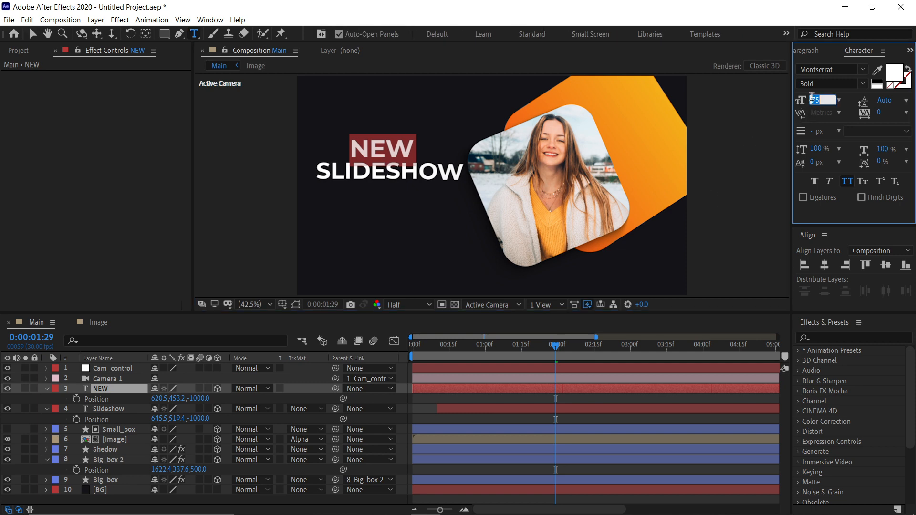
pyautogui.write('45')
pyautogui.press('Return')
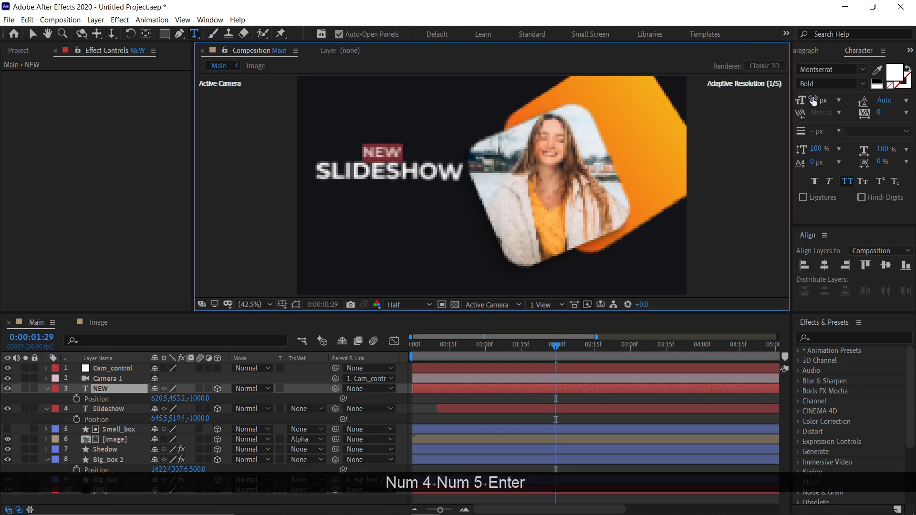
pyautogui.click(816, 98)
pyautogui.write('5')
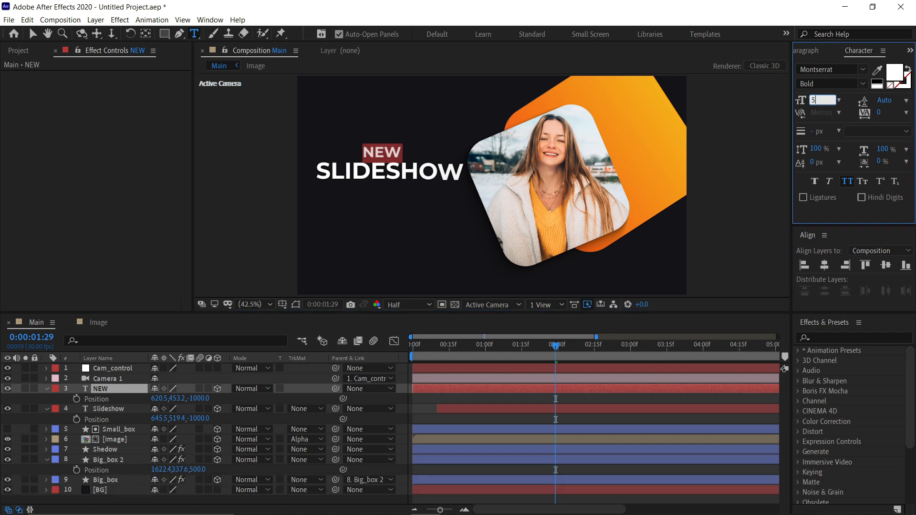
pyautogui.write('0')
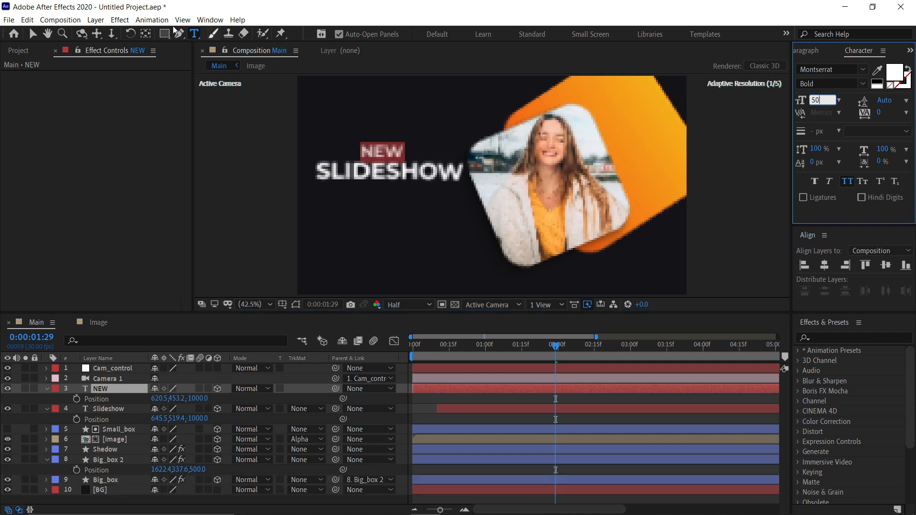
pyautogui.click(32, 34)
# Step: Set the Slideshow text's font size to 45 px and leave text editing
pyautogui.doubleClick(113, 406)
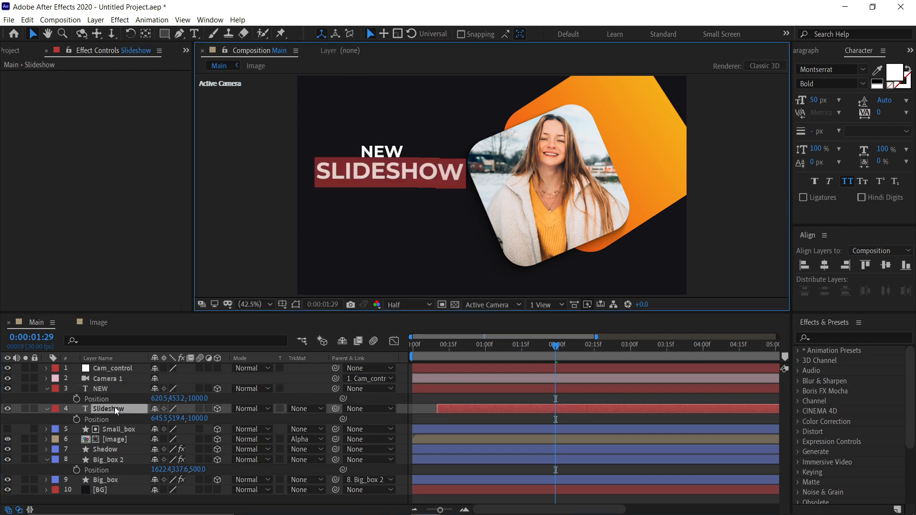
pyautogui.click(816, 101)
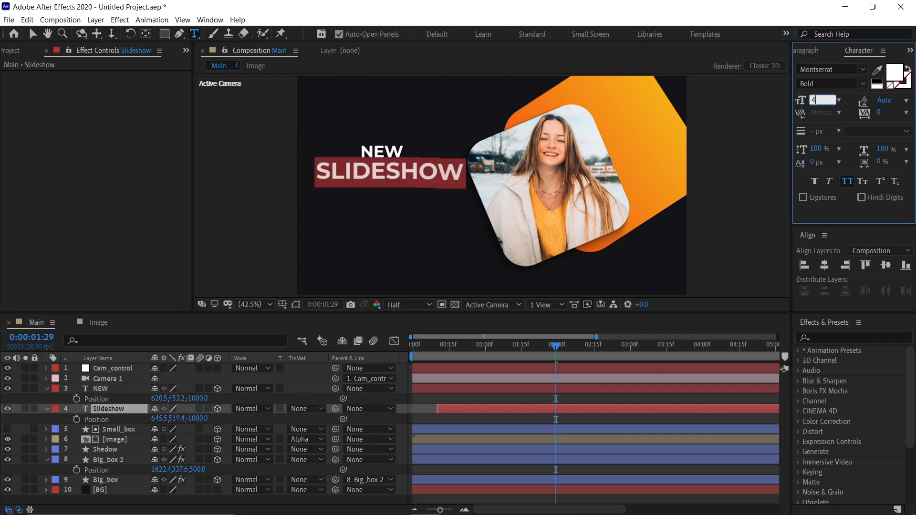
pyautogui.write('45')
pyautogui.click(34, 36)
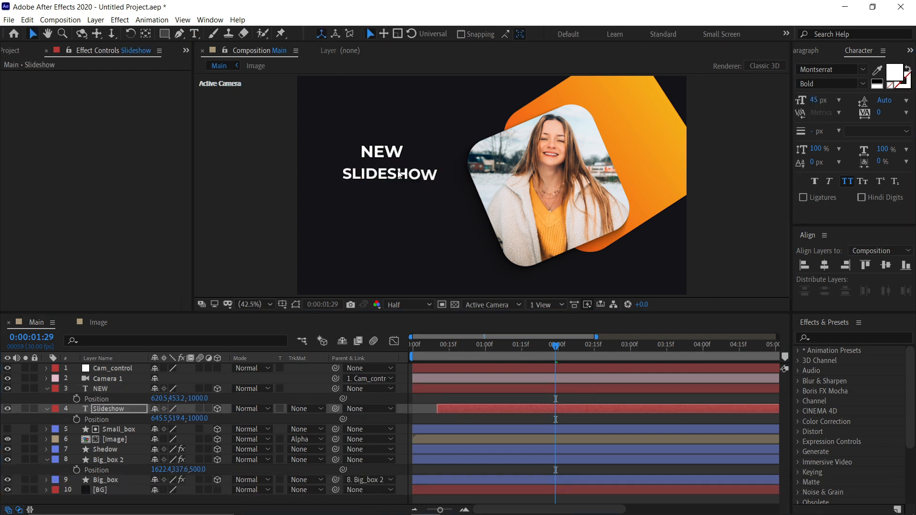
# Step: Move Slideshow to about 675, 541 and NEW to about 595, 499, stacking them closely with left edges aligned
pyautogui.moveTo(397, 174); pyautogui.dragTo(407, 181)
pyautogui.moveTo(379, 153); pyautogui.dragTo(371, 170)
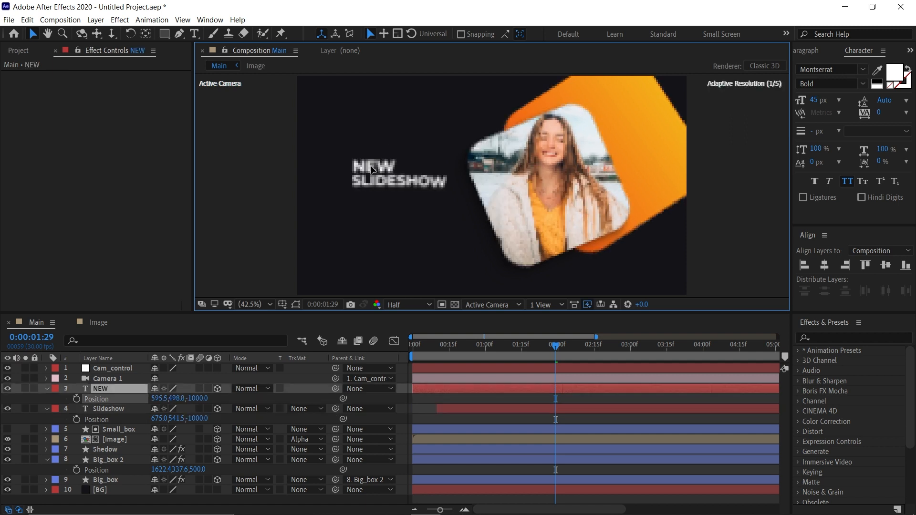
# Step: Scale Big_box 2 to 167% and shift Big_box slightly away from the titles behind the photo
pyautogui.click(115, 439)
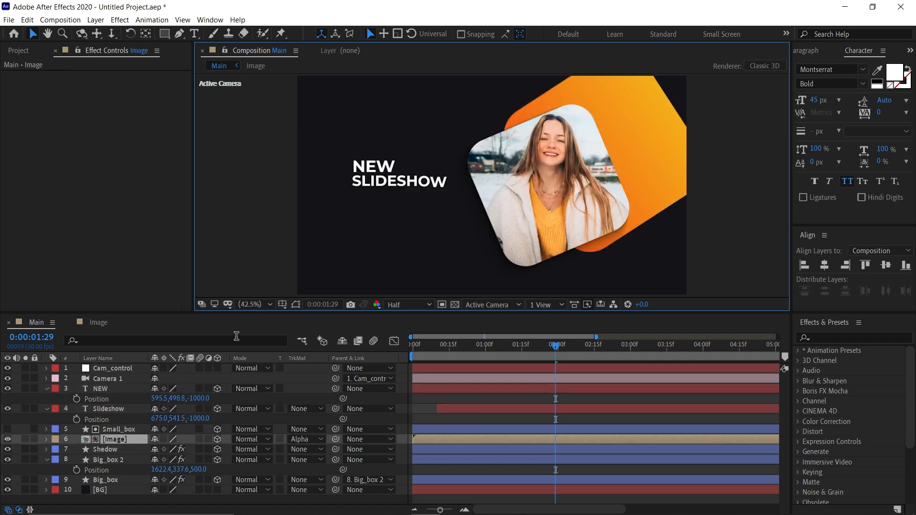
pyautogui.click(121, 461)
pyautogui.press('s')
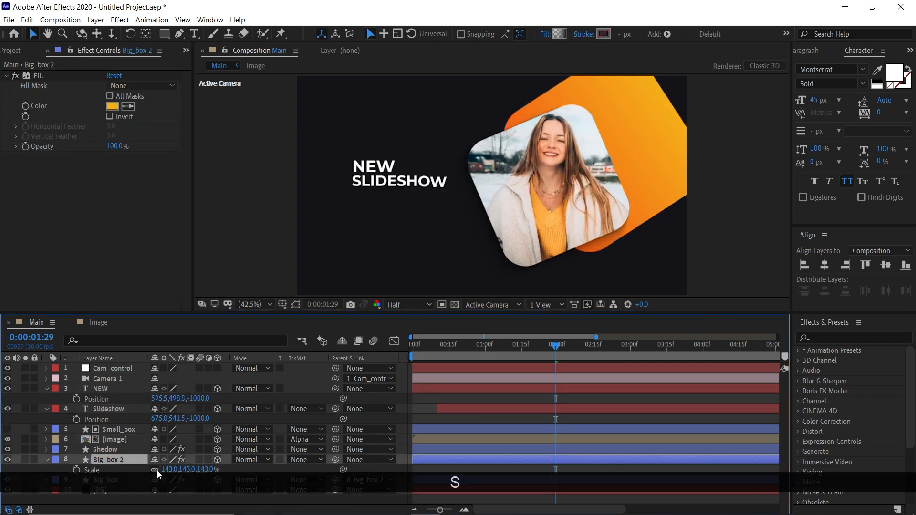
pyautogui.moveTo(167, 469); pyautogui.dragTo(175, 469)
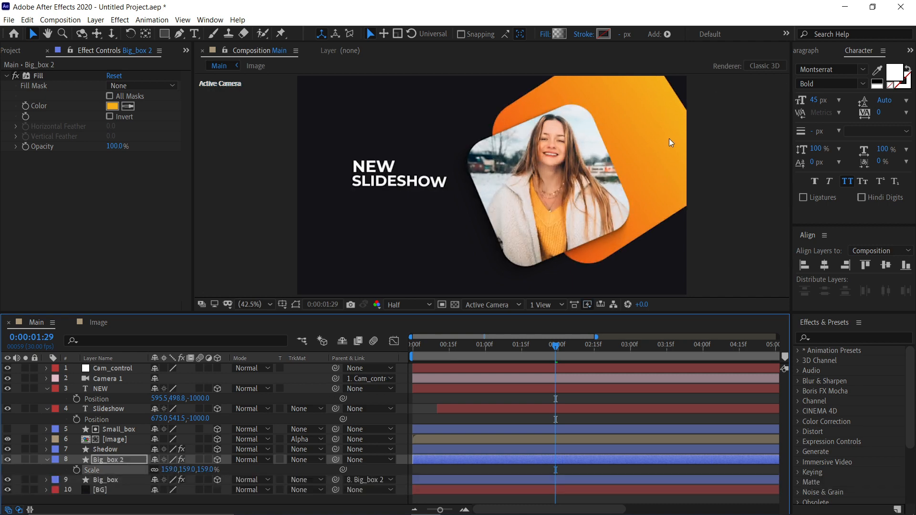
pyautogui.moveTo(661, 147)
pyautogui.mouseDown()
pyautogui.moveTo(647, 153)
pyautogui.moveTo(668, 145)
pyautogui.mouseUp()
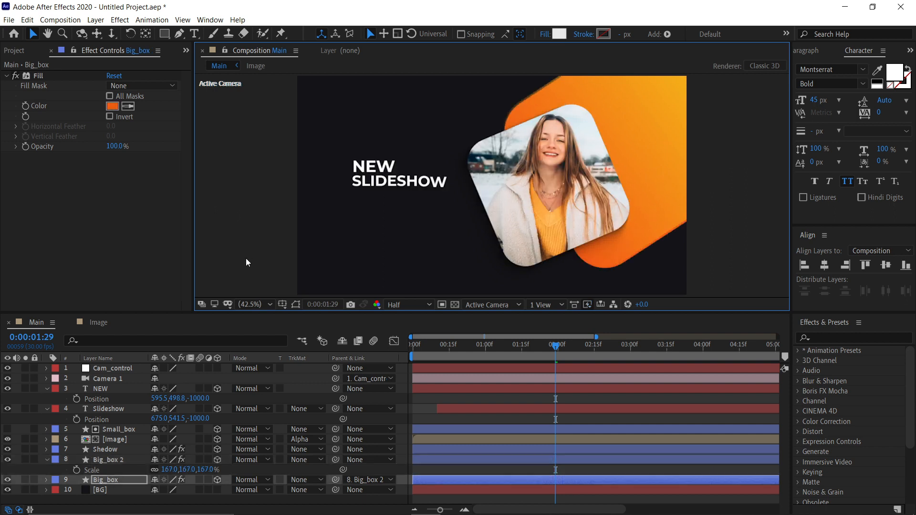
pyautogui.scroll(-2, 506, 221)
pyautogui.scroll(2, 506, 220)
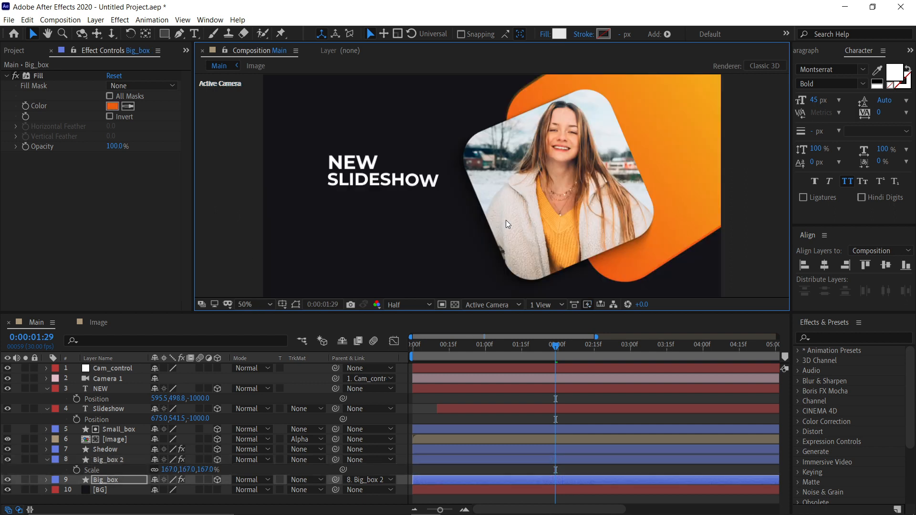
pyautogui.hotkey('shift', '/')
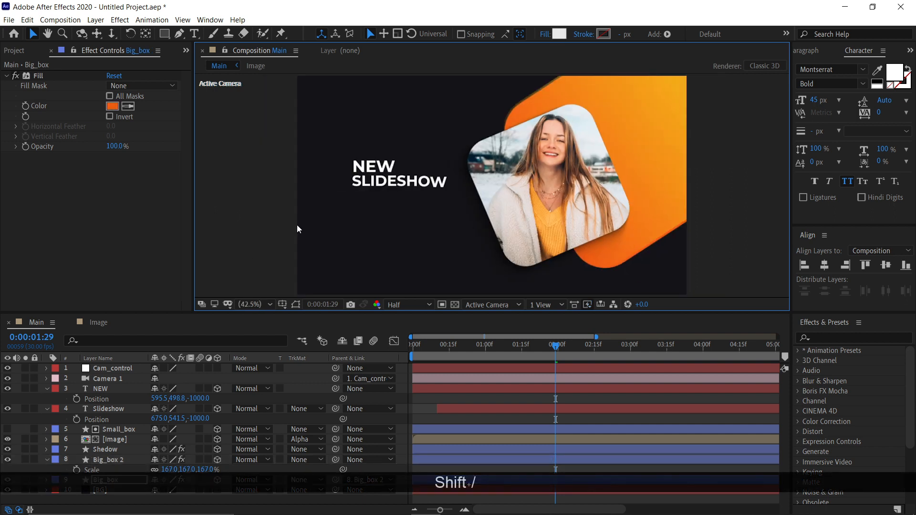
# Step: Nudge NEW and Slideshow together to about 593, 499 and 672, 542, and collapse the open layer properties
pyautogui.click(375, 186)
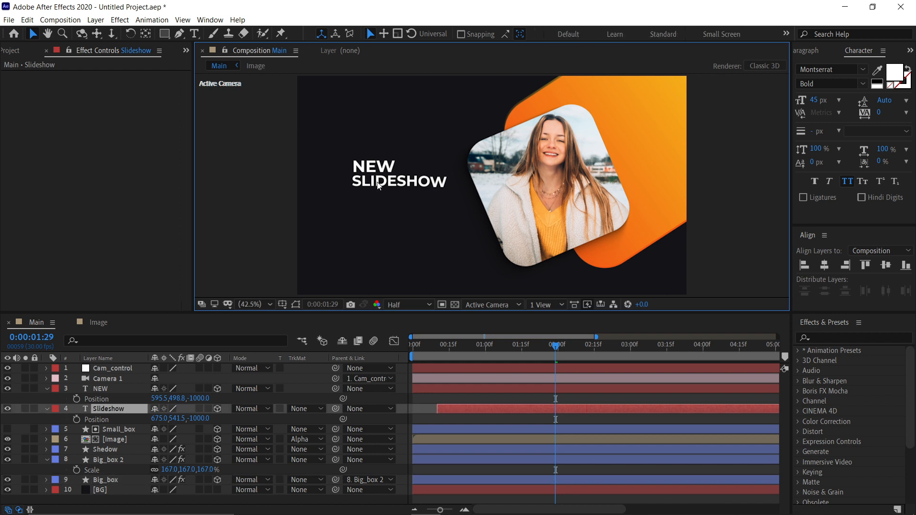
pyautogui.keyDown('shift'); pyautogui.click(377, 169); pyautogui.keyUp('shift')
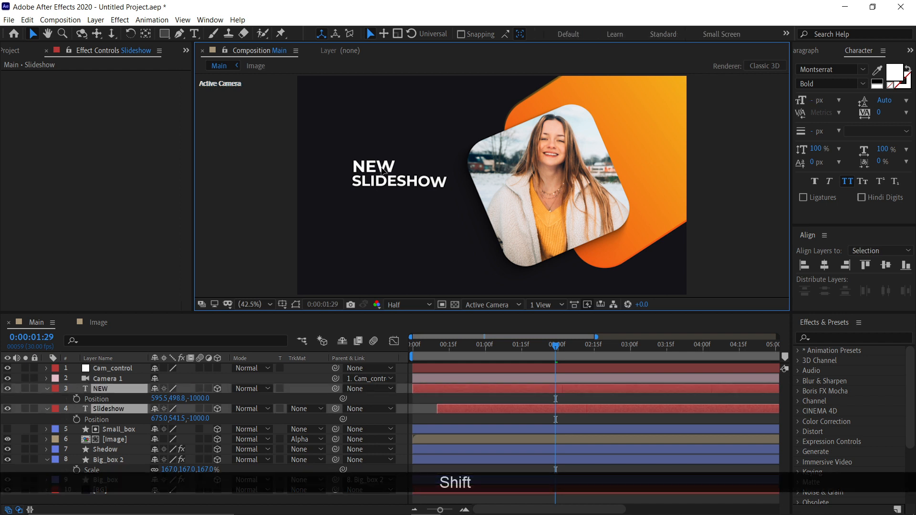
pyautogui.moveTo(381, 167); pyautogui.dragTo(381, 167)
pyautogui.click(229, 178)
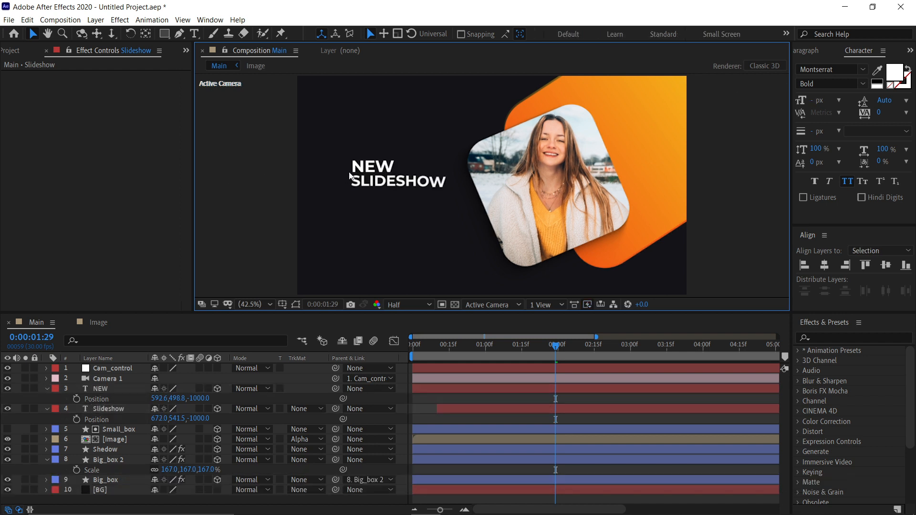
pyautogui.click(185, 207)
pyautogui.press('u')
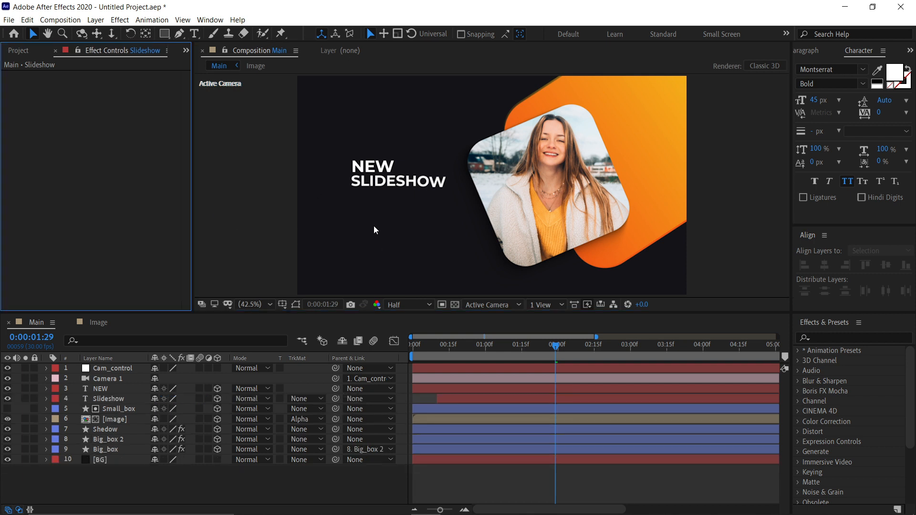
# Step: Activate the Ellipse tool with no layer selected, ready for a new shape in the Main composition
pyautogui.moveTo(168, 36); pyautogui.dragTo(217, 61)
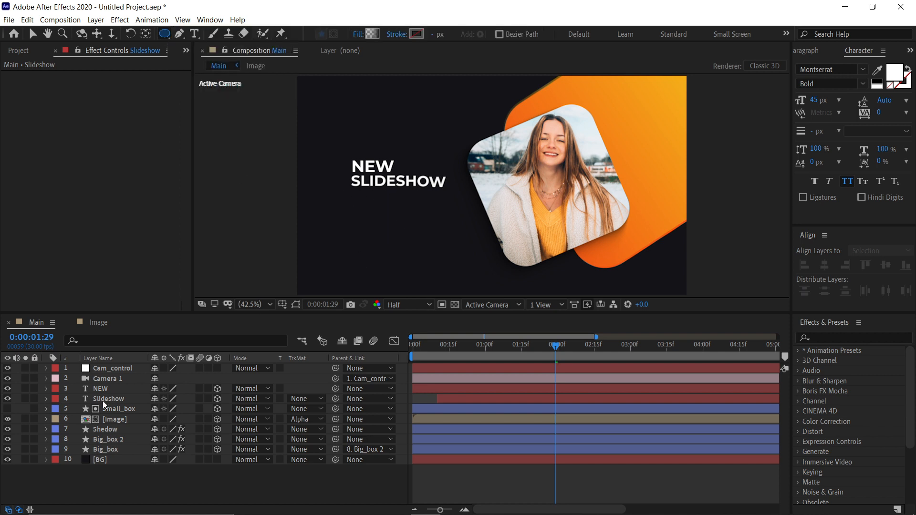
pyautogui.click(143, 485)
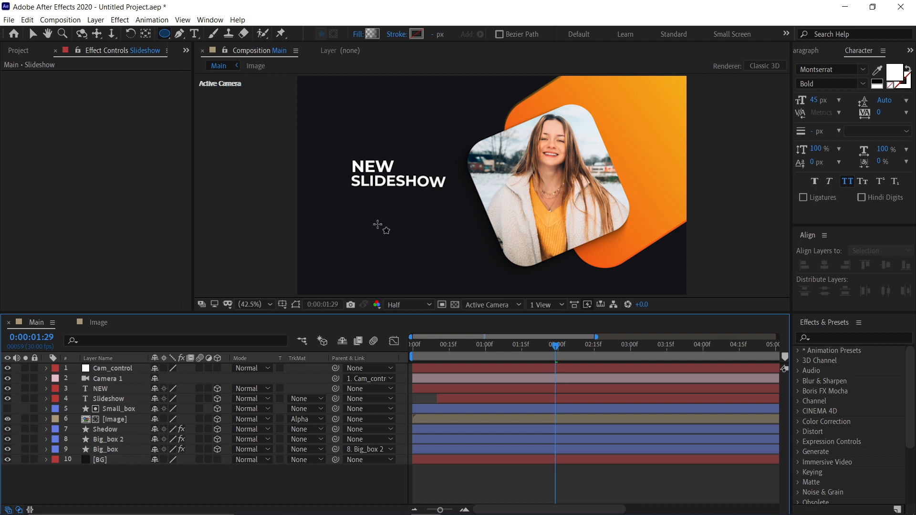
# Step: Draw a circle below the SLIDESHOW title and rename its shape layer C_1
pyautogui.moveTo(378, 215); pyautogui.dragTo(433, 272)
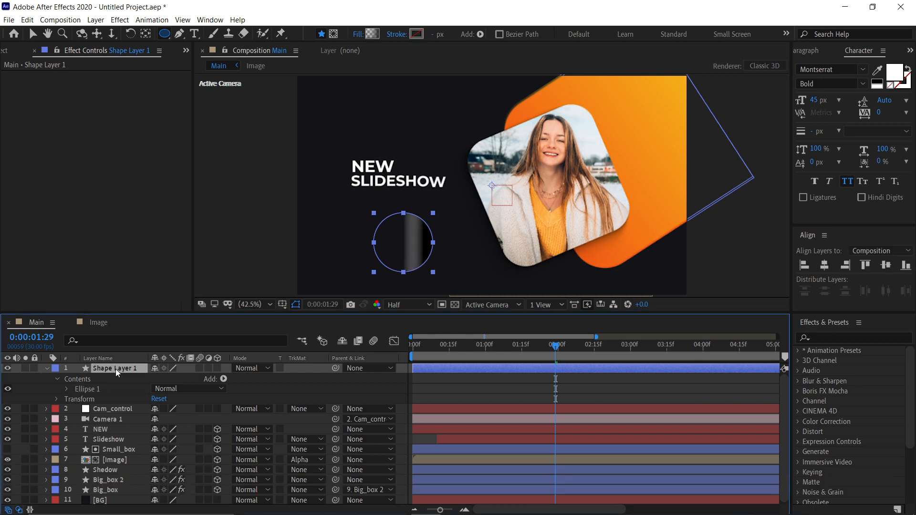
pyautogui.press('Return')
pyautogui.write('C_')
pyautogui.write('1')
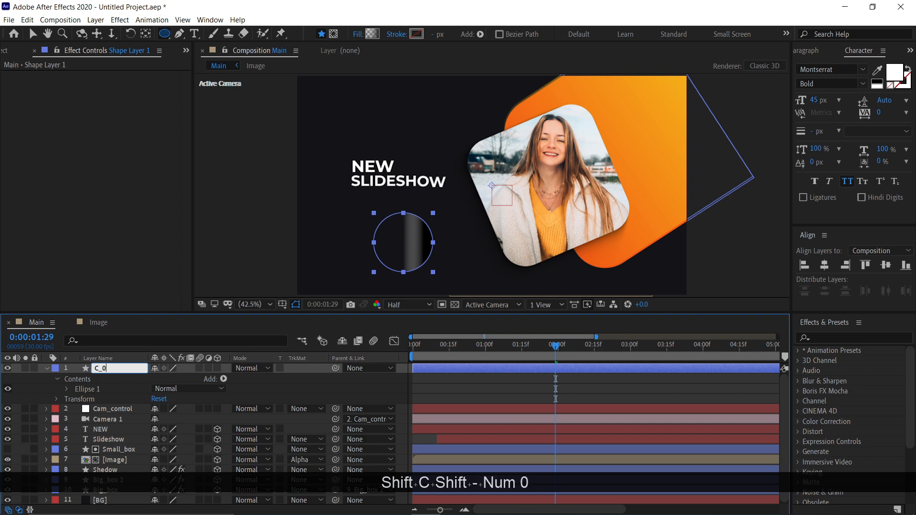
pyautogui.press('Return')
pyautogui.hotkey('ctrl', 'z')
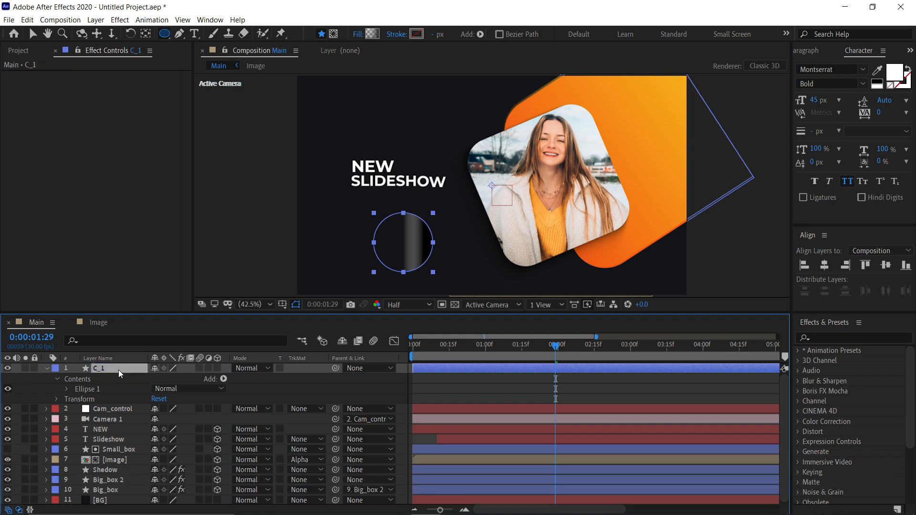
# Step: Switch the C_1 circle's fill from gradient to solid color and duplicate the layer
pyautogui.click(358, 34)
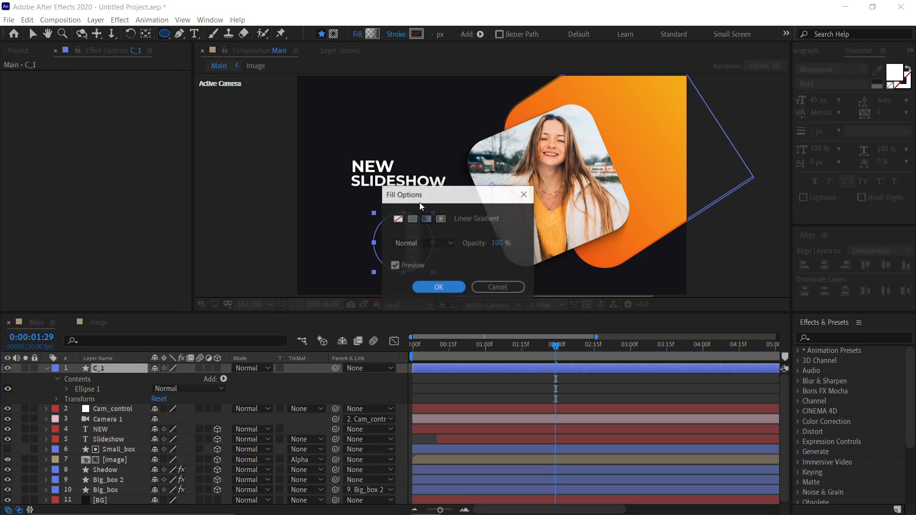
pyautogui.click(413, 219)
pyautogui.click(439, 287)
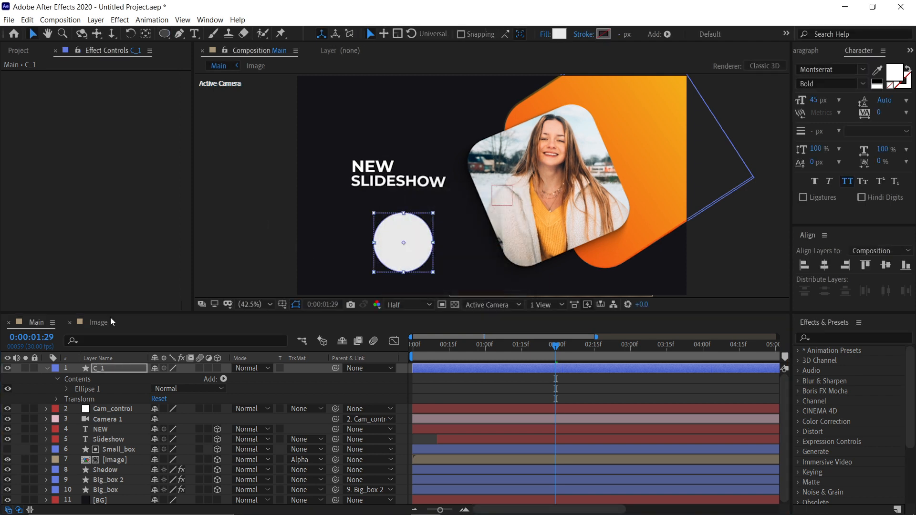
pyautogui.click(119, 372)
pyautogui.hotkey('ctrl', 'd')
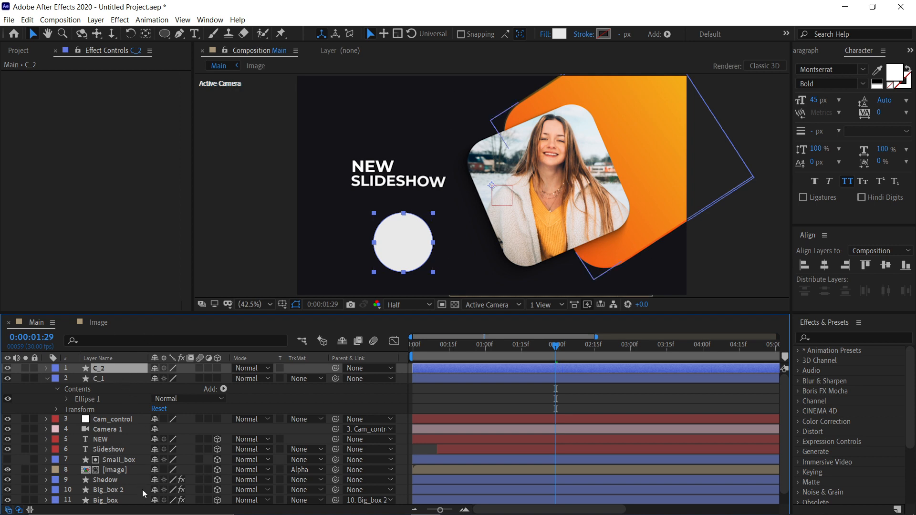
# Step: Copy the orange Fill effect from the Big_box layer onto C_1
pyautogui.click(129, 500)
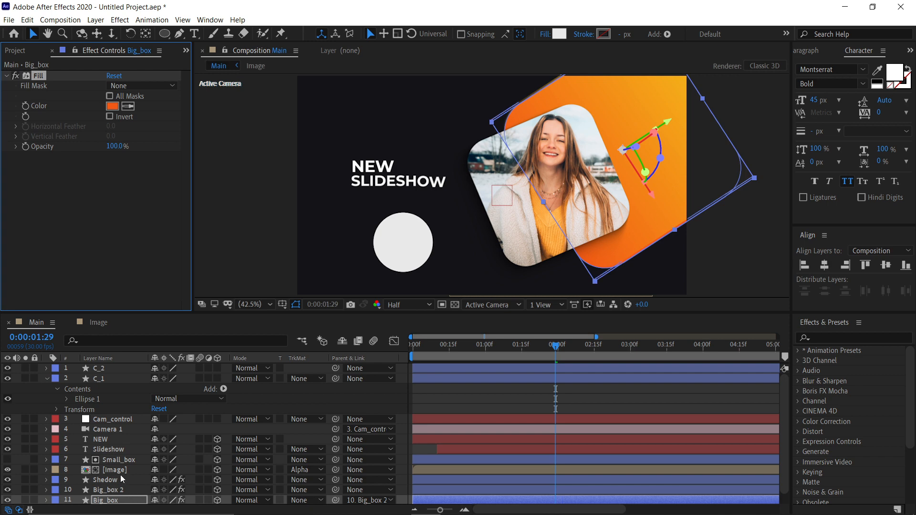
pyautogui.click(106, 377)
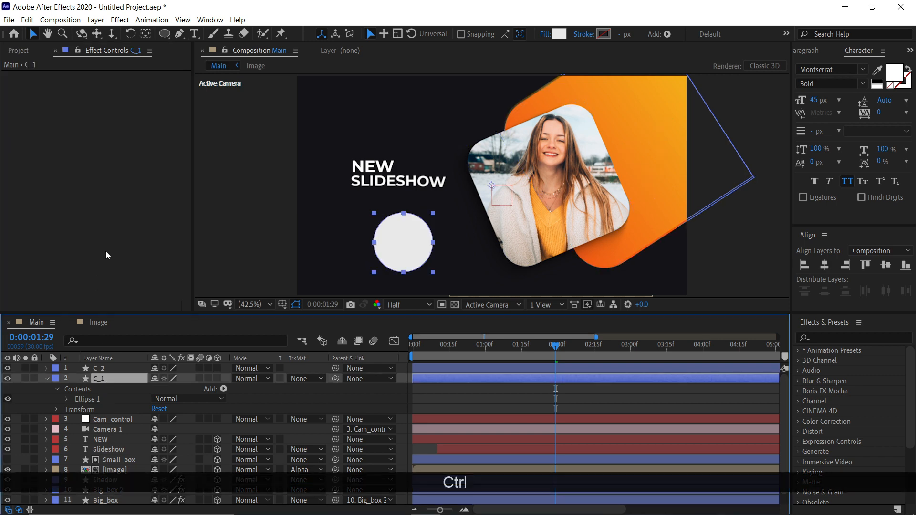
pyautogui.hotkey('ctrl', 'v')
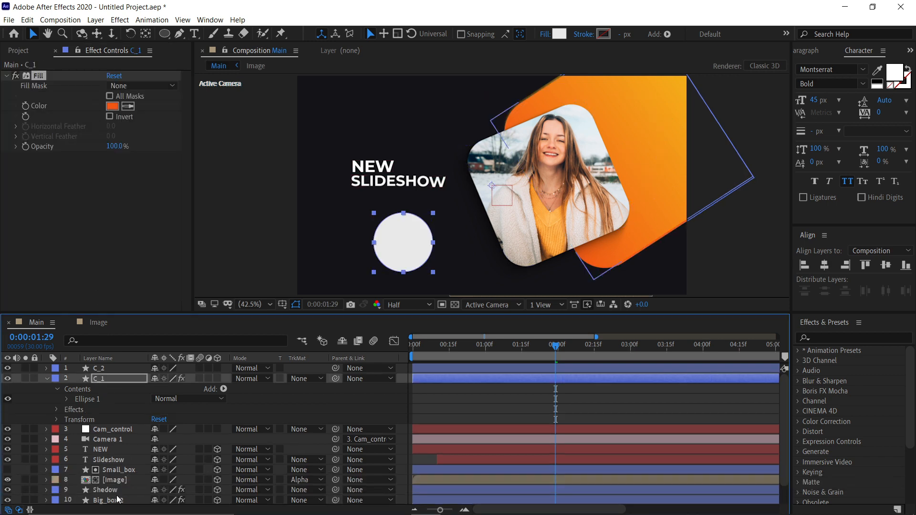
# Step: Copy the yellow Fill effect from the Big_box 2 layer onto C_2
pyautogui.click(117, 501)
pyautogui.click(38, 76)
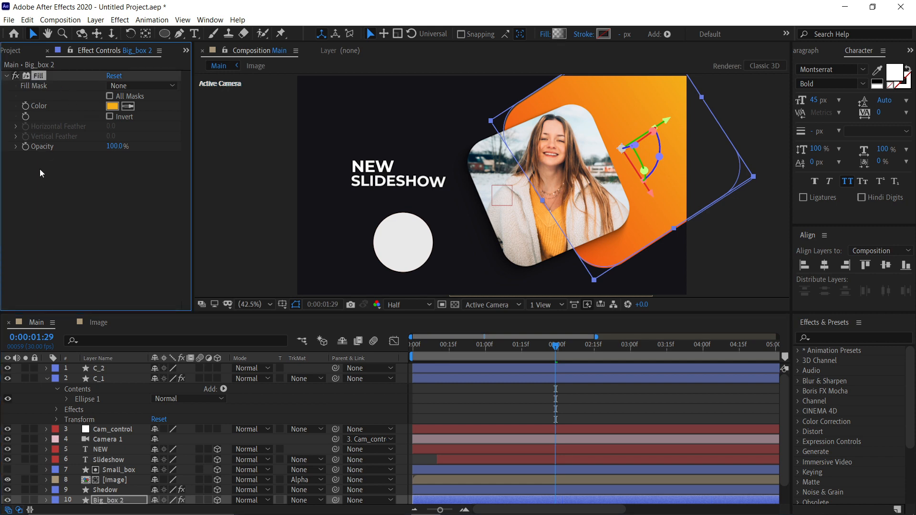
pyautogui.hotkey('ctrl', 'c')
pyautogui.click(109, 369)
pyautogui.hotkey('ctrl', 'v')
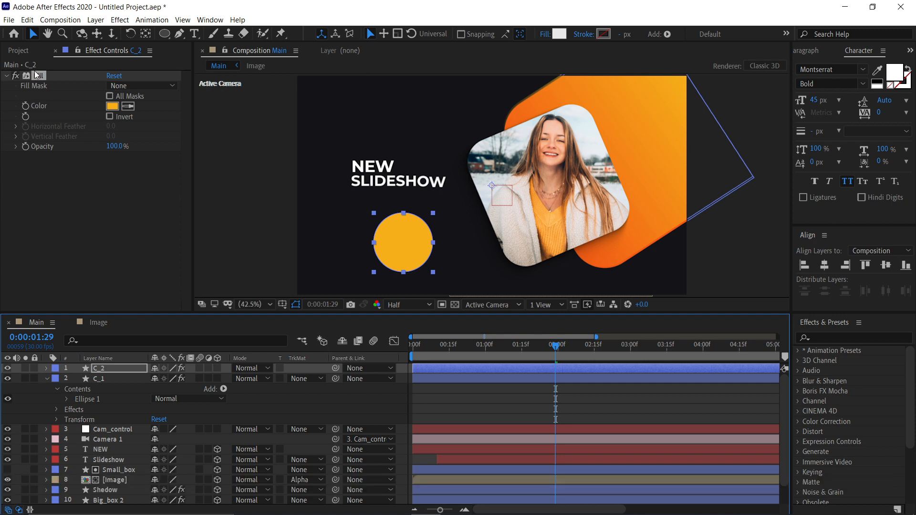
pyautogui.click(81, 98)
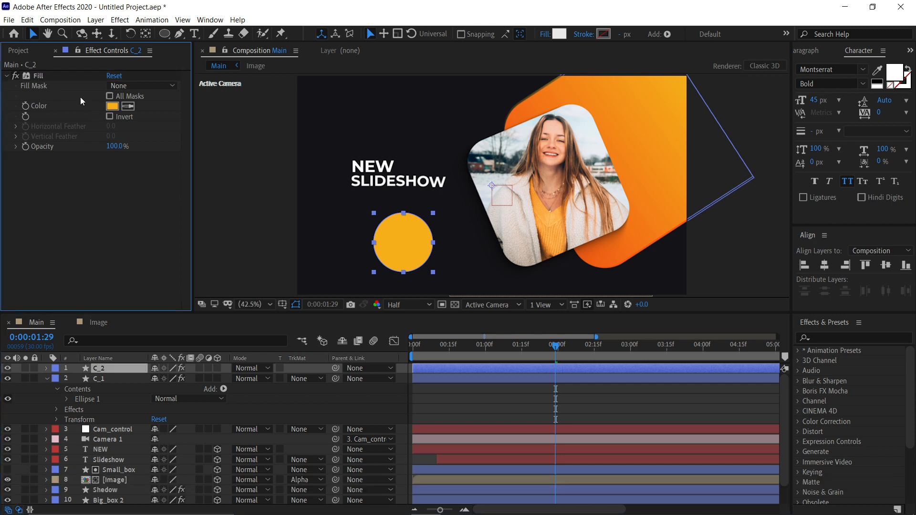
# Step: Change C_2's fill to a linear gradient running horizontally across the full circle, with yellow on the left and orange on the right
pyautogui.click(545, 34)
pyautogui.click(425, 219)
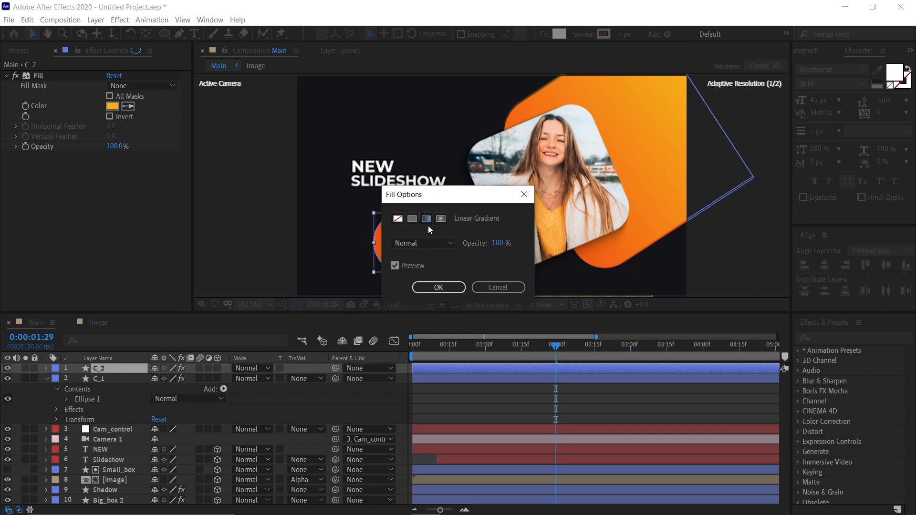
pyautogui.click(439, 287)
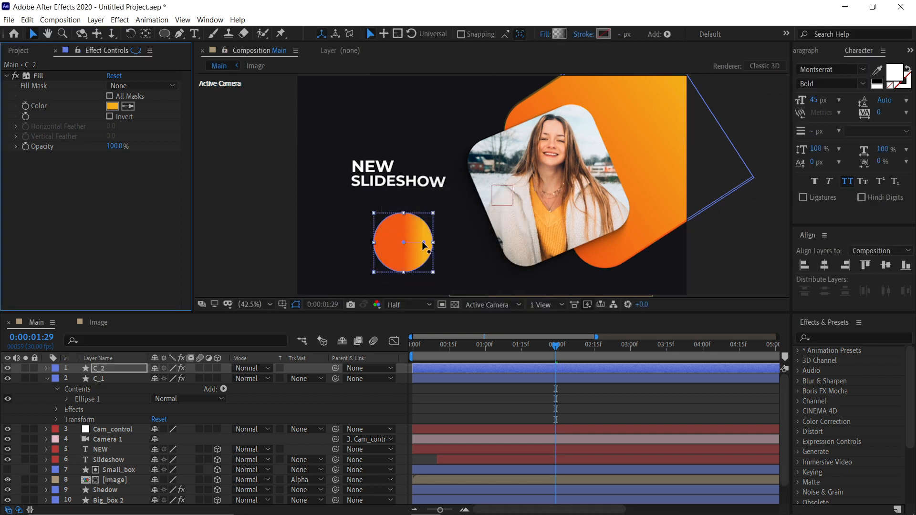
pyautogui.moveTo(424, 243); pyautogui.dragTo(372, 243)
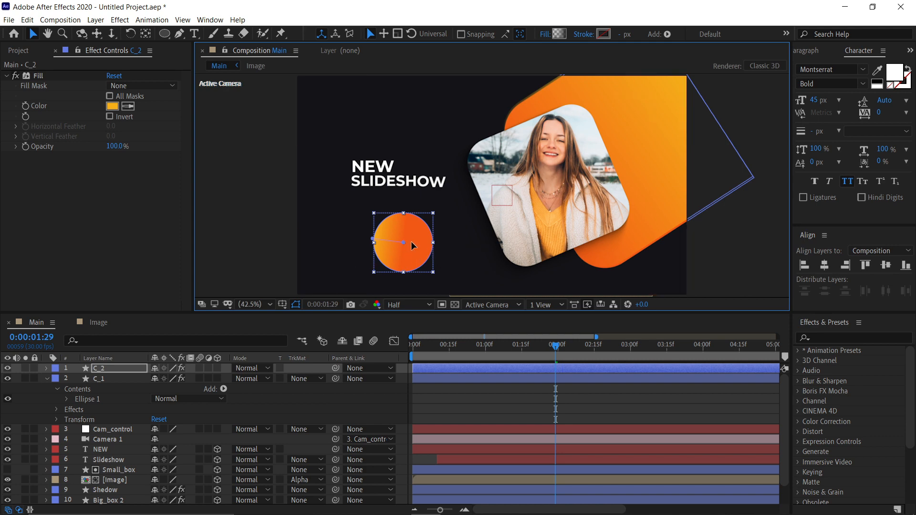
pyautogui.moveTo(428, 241); pyautogui.dragTo(438, 242)
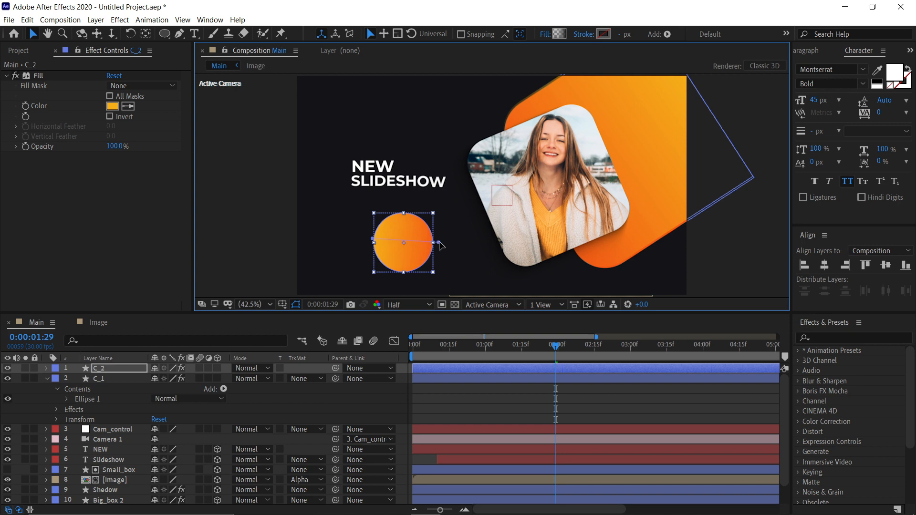
pyautogui.moveTo(374, 238); pyautogui.dragTo(373, 243)
pyautogui.moveTo(438, 243); pyautogui.dragTo(434, 242)
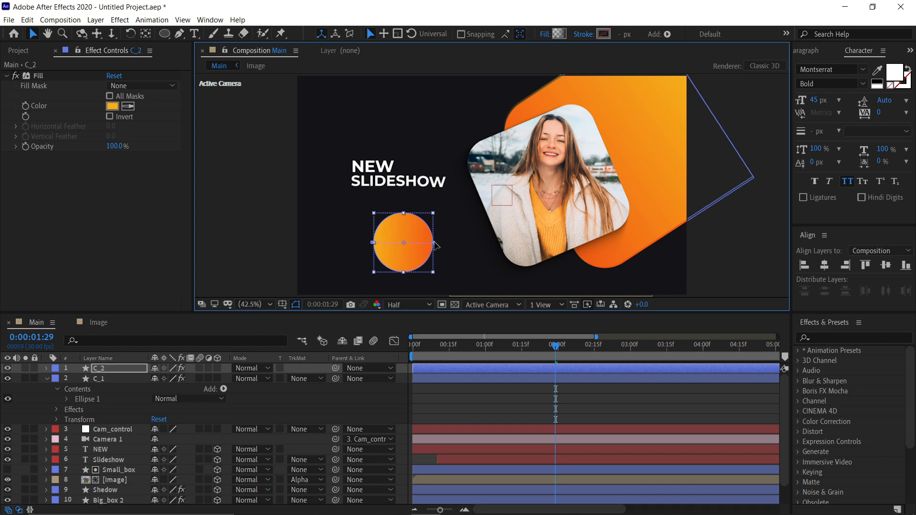
pyautogui.click(273, 217)
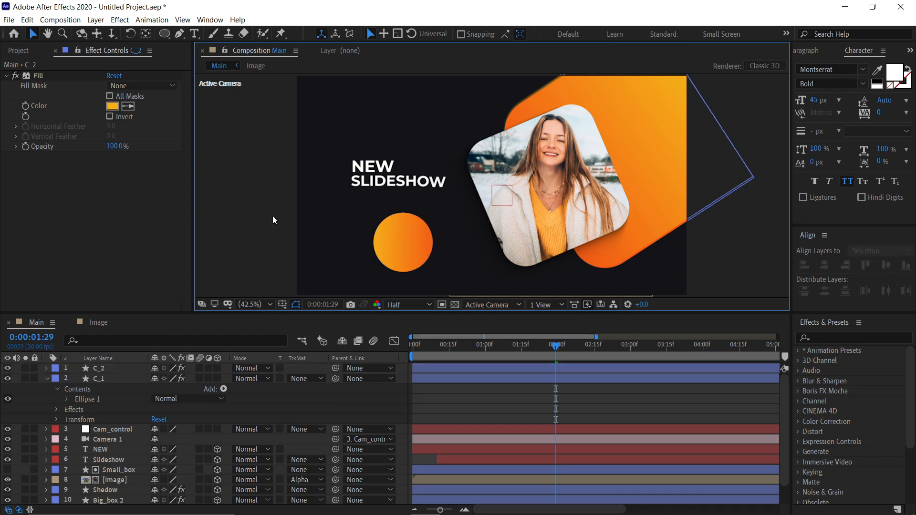
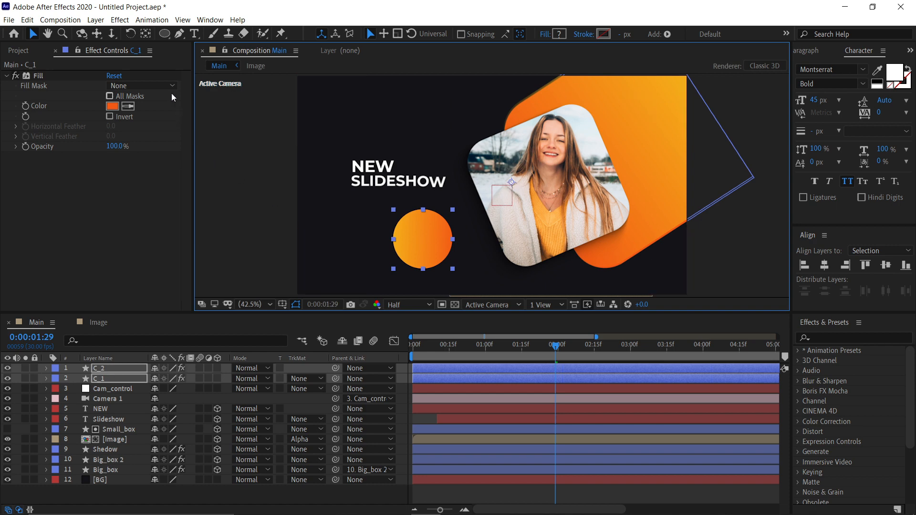
# Step: Center the anchor points of C_1 and C_2 on the circle
pyautogui.click(145, 34)
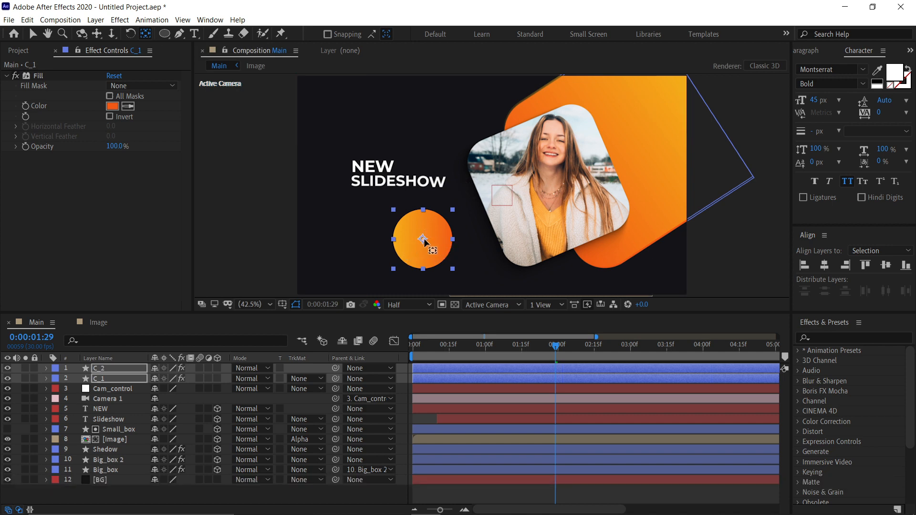
pyautogui.press('v')
pyautogui.click(272, 229)
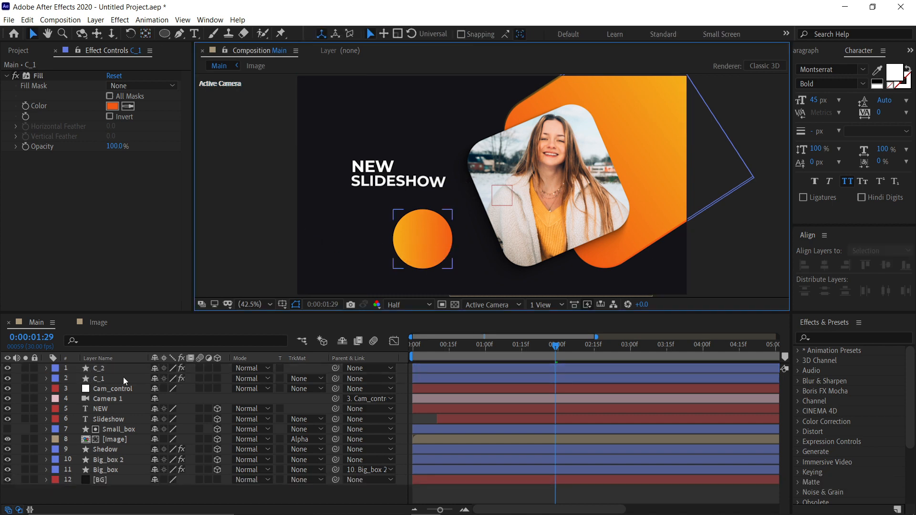
# Step: Make the C_1 and C_2 layers 3D and collapse their properties
pyautogui.click(123, 377)
pyautogui.keyDown('shift'); pyautogui.click(122, 369); pyautogui.keyUp('shift')
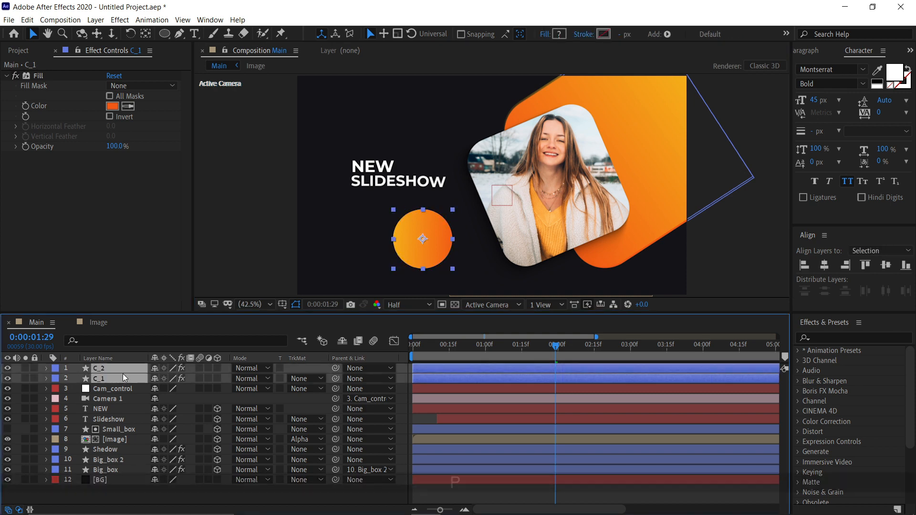
pyautogui.press('p')
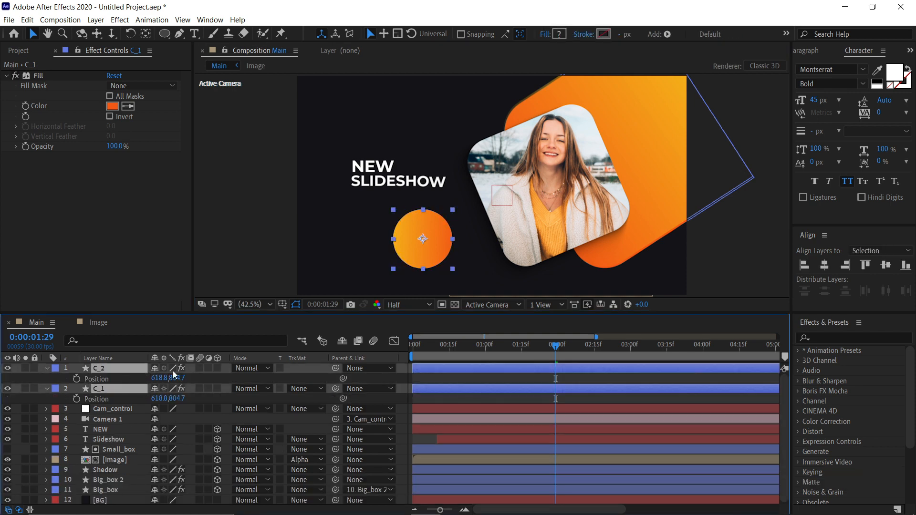
pyautogui.click(216, 370)
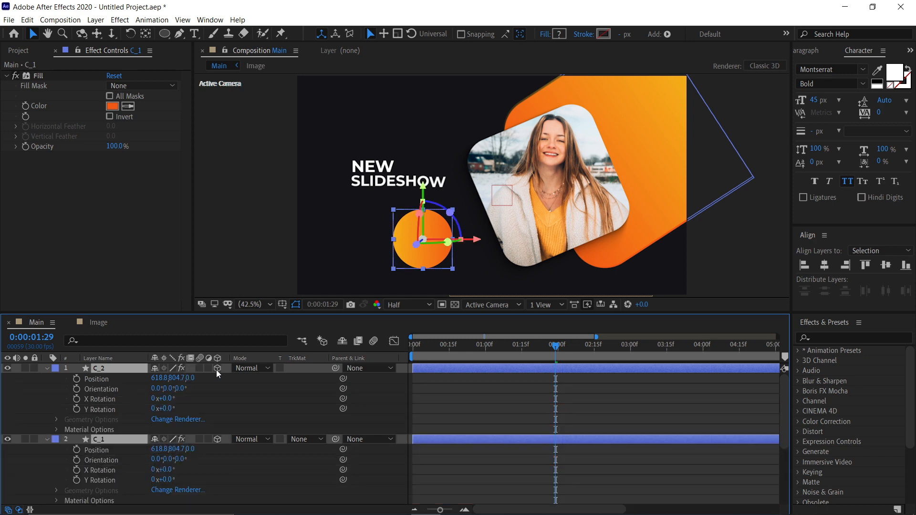
pyautogui.click(46, 370)
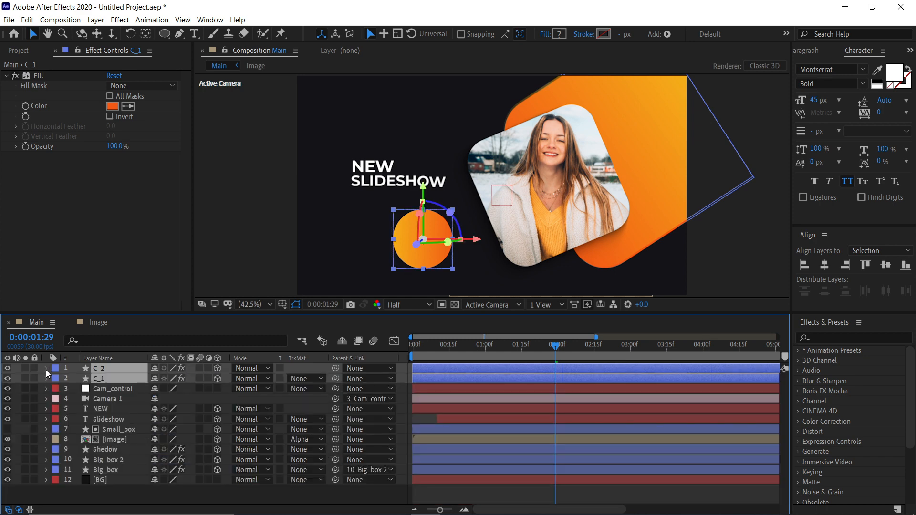
# Step: Set the Z position of both C_1 and C_2 to -500
pyautogui.press('p')
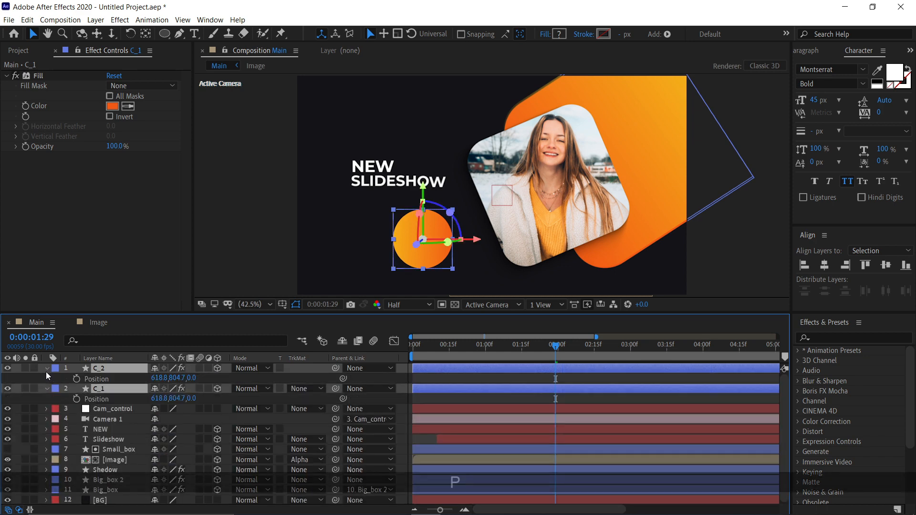
pyautogui.click(192, 379)
pyautogui.write('-500')
pyautogui.press('Return')
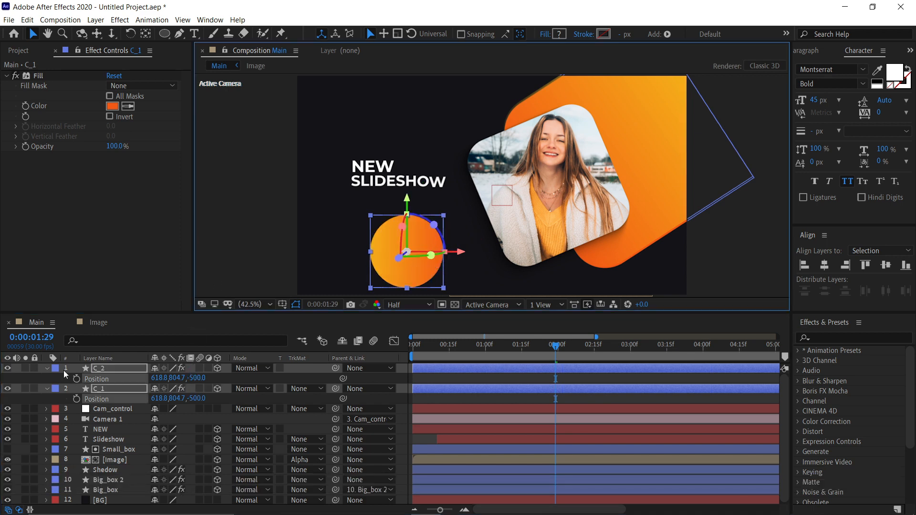
# Step: Hide the layer controls in the viewer and move both circles further left beneath the title
pyautogui.click(47, 369)
pyautogui.hotkey('ctrl', 'shift', 'h')
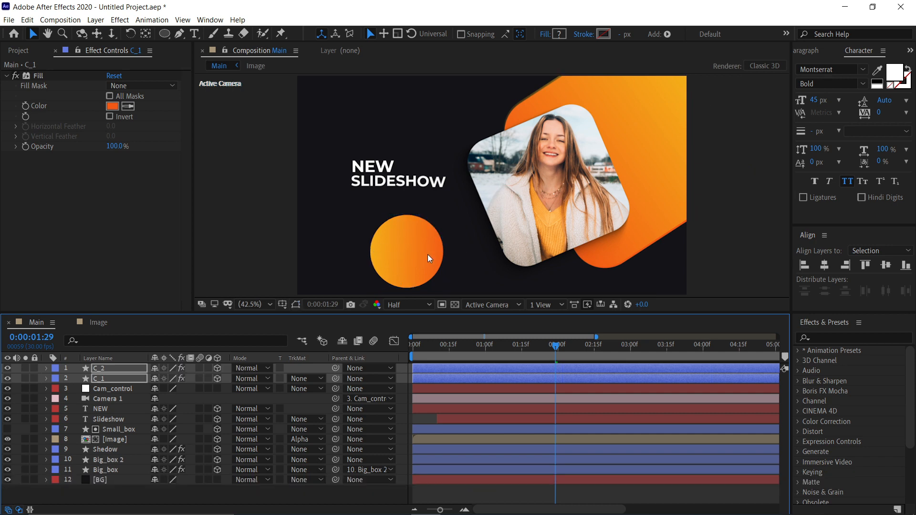
pyautogui.moveTo(420, 254); pyautogui.dragTo(458, 213)
pyautogui.hotkey('ctrl', 'z')
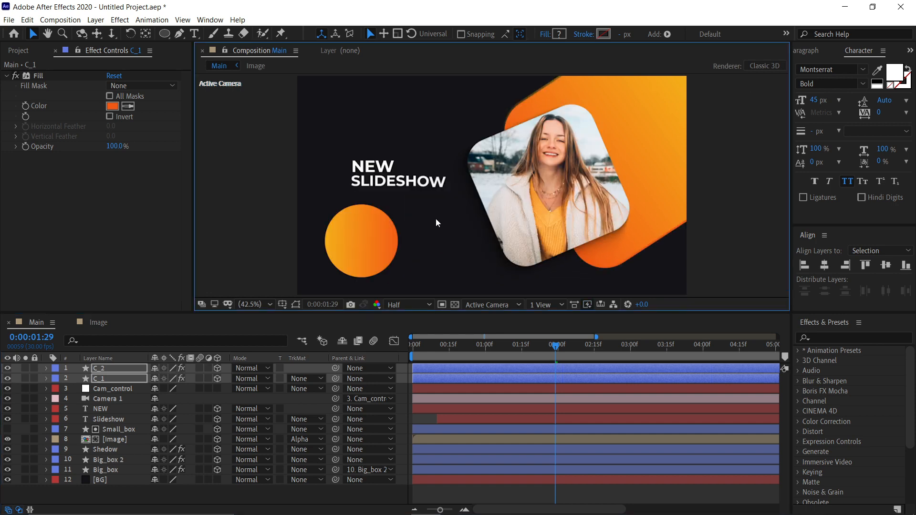
# Step: Duplicate C_1 and C_2 together and move the C_3 copy directly beneath C_4 in the layer stack
pyautogui.click(109, 378)
pyautogui.keyDown('shift'); pyautogui.click(113, 368); pyautogui.keyUp('shift')
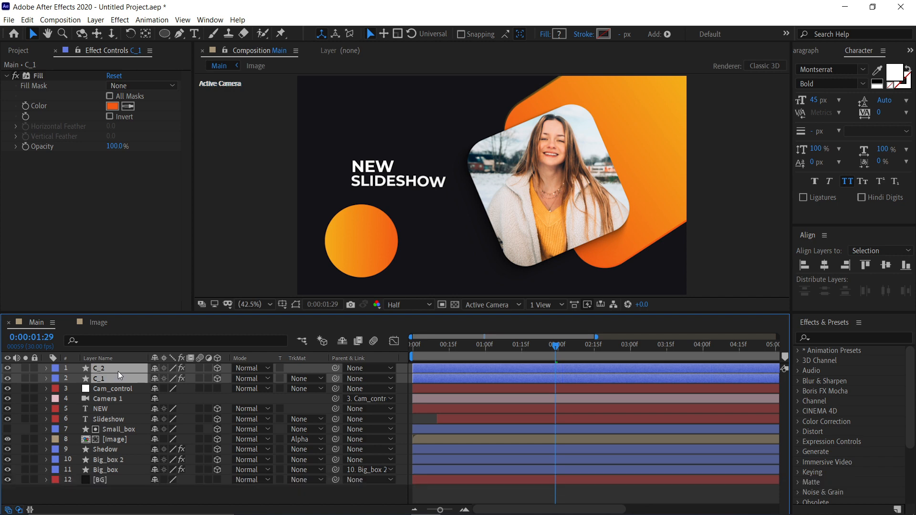
pyautogui.hotkey('ctrl', 'd')
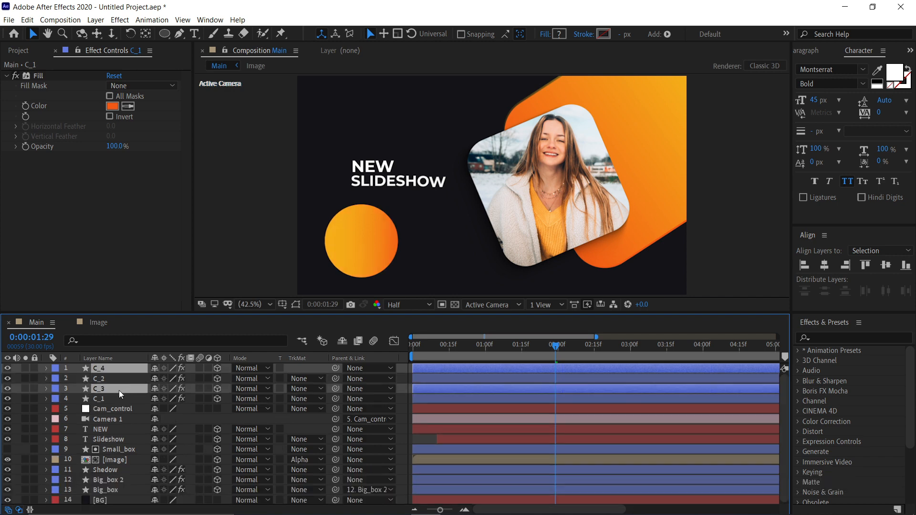
pyautogui.click(116, 396)
pyautogui.click(113, 388)
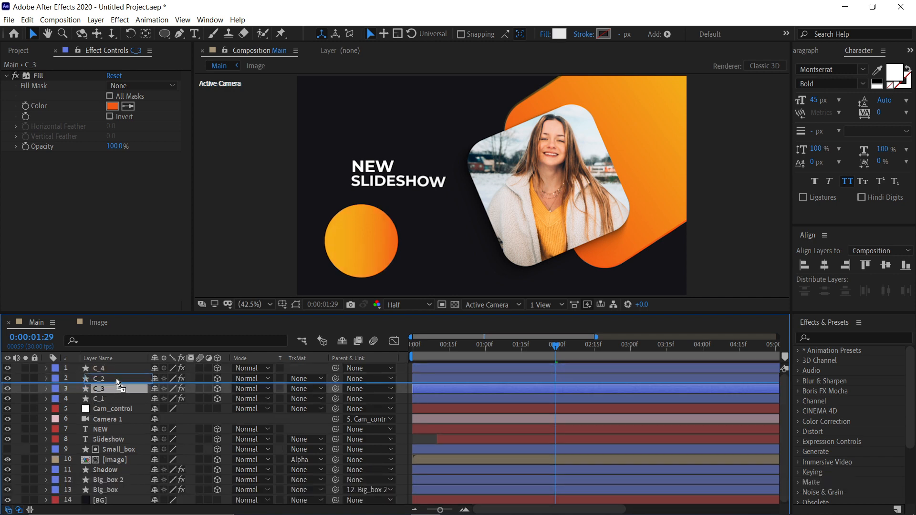
pyautogui.moveTo(111, 371); pyautogui.dragTo(111, 371)
# Step: Duplicate C_3 and C_4 together and move the C_5 copy directly beneath C_6 in the layer stack
pyautogui.keyDown('shift'); pyautogui.click(111, 370); pyautogui.keyUp('shift')
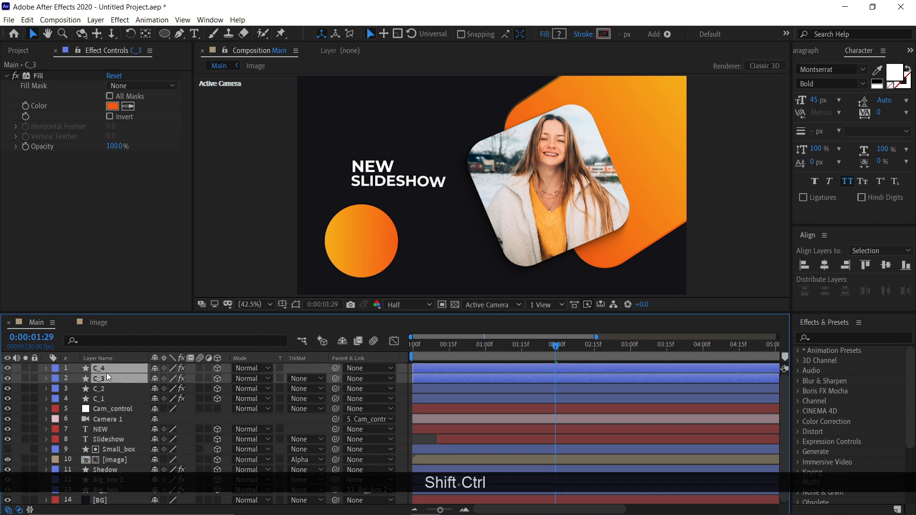
pyautogui.hotkey('ctrl', 'shift', 'd')
pyautogui.click(110, 389)
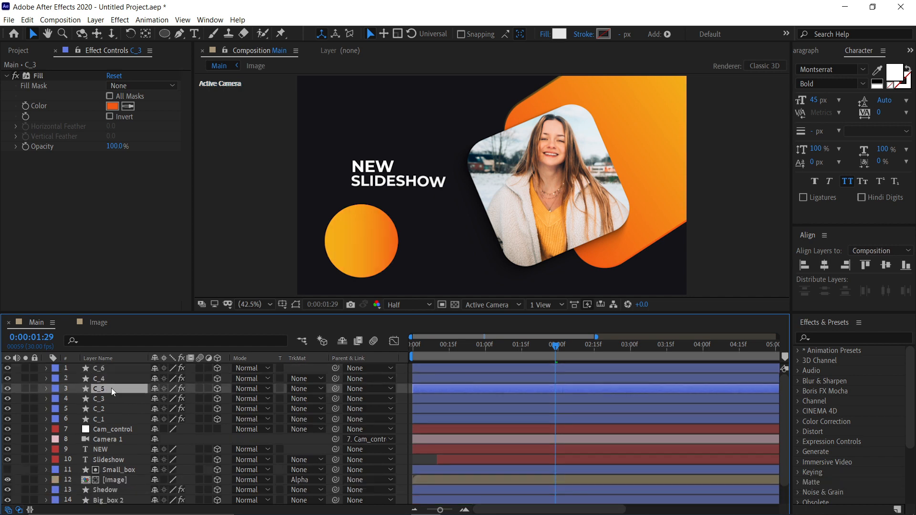
pyautogui.click(115, 377)
pyautogui.click(115, 369)
pyautogui.click(115, 420)
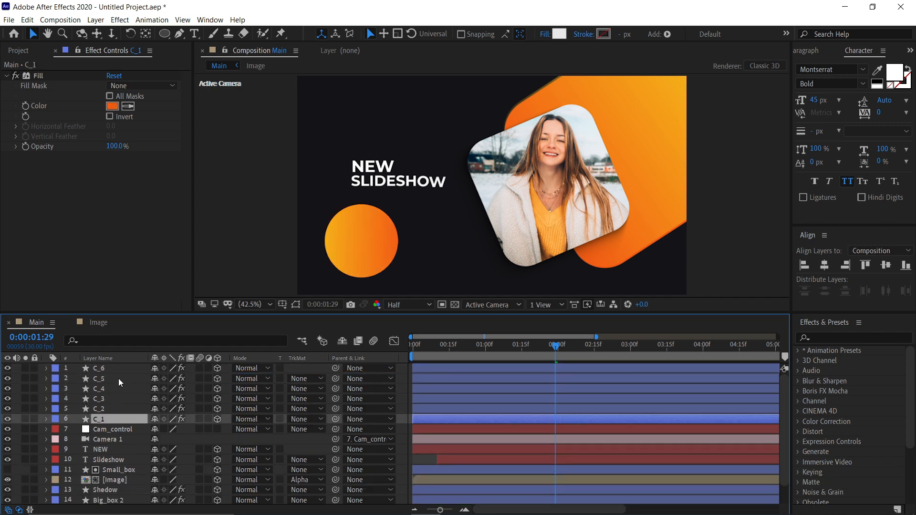
# Step: Parent C_1 to C_2, C_3 to C_4, and C_5 to C_6
pyautogui.click(120, 370)
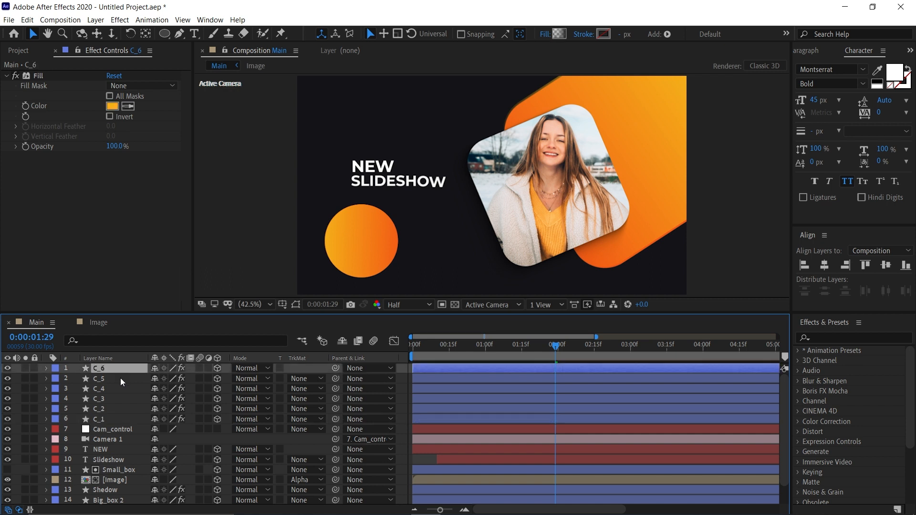
pyautogui.click(113, 417)
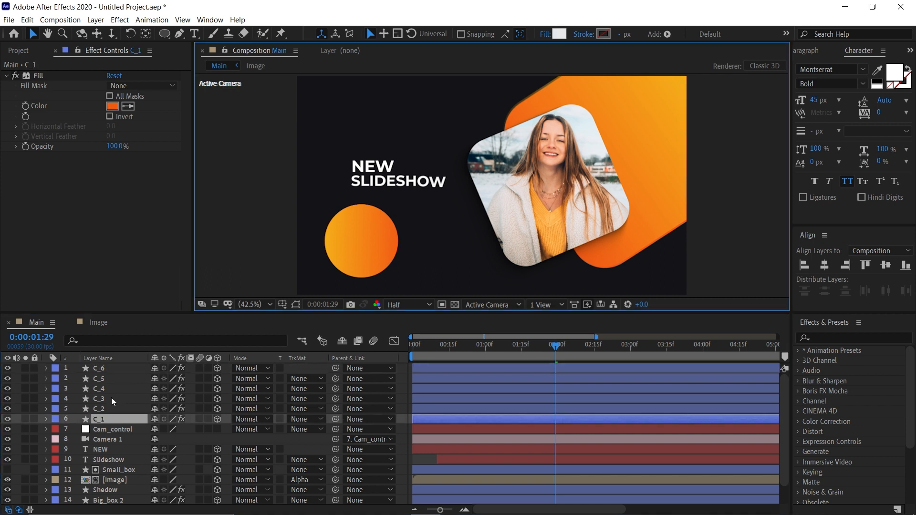
pyautogui.scroll(-2, 111, 397)
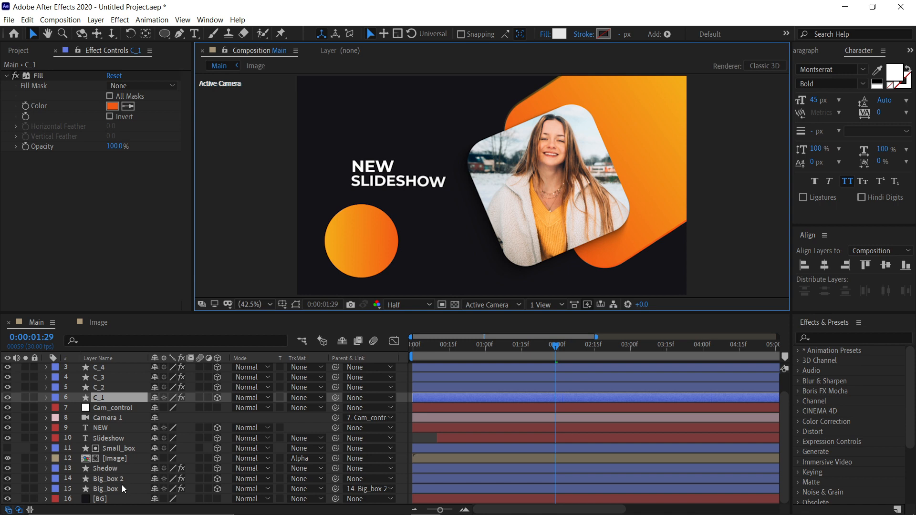
pyautogui.scroll(2, 121, 414)
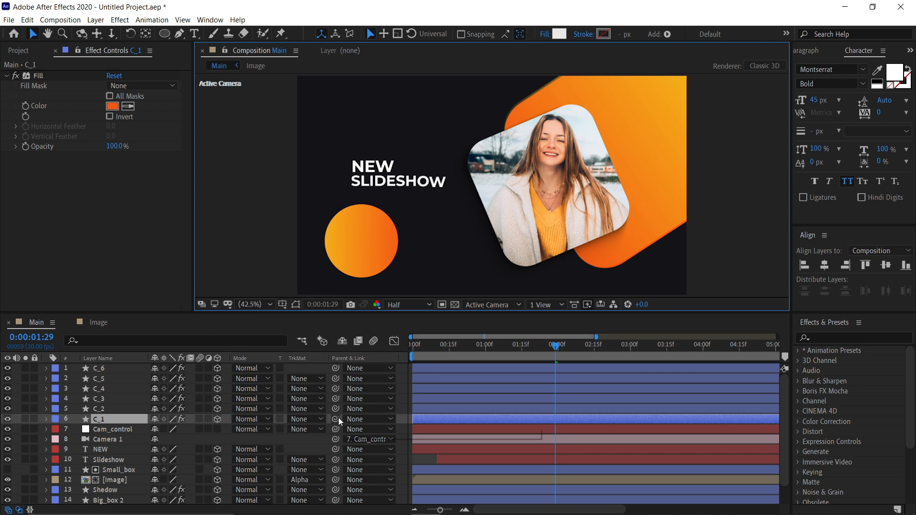
pyautogui.moveTo(339, 418); pyautogui.dragTo(113, 410)
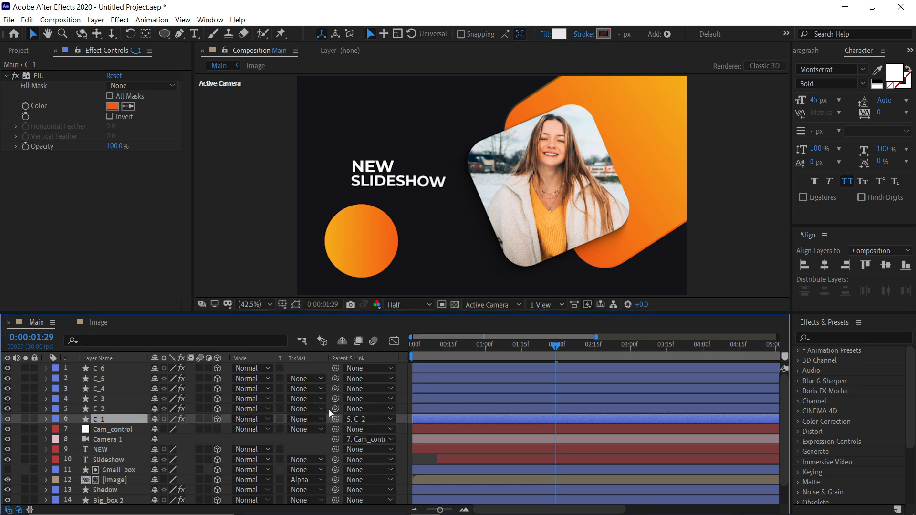
pyautogui.moveTo(335, 398); pyautogui.dragTo(125, 390)
pyautogui.moveTo(336, 380); pyautogui.dragTo(106, 370)
# Step: Spread out the stacked circles by moving C_6 to the right of C_2 and C_4 above the title
pyautogui.moveTo(367, 233); pyautogui.dragTo(458, 233)
pyautogui.moveTo(350, 239); pyautogui.dragTo(360, 111)
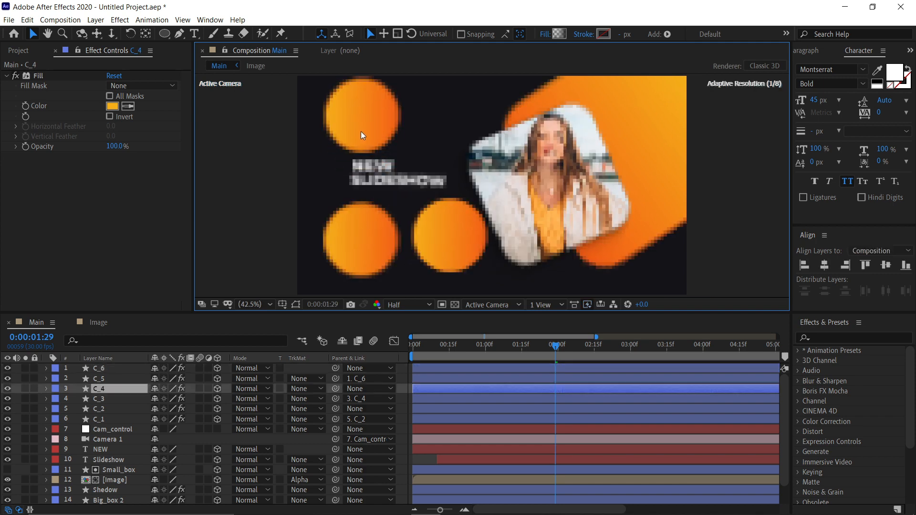
# Step: Scale C_6 down to 59% and move it over the lower-left edge of the photo
pyautogui.click(446, 242)
pyautogui.press('s')
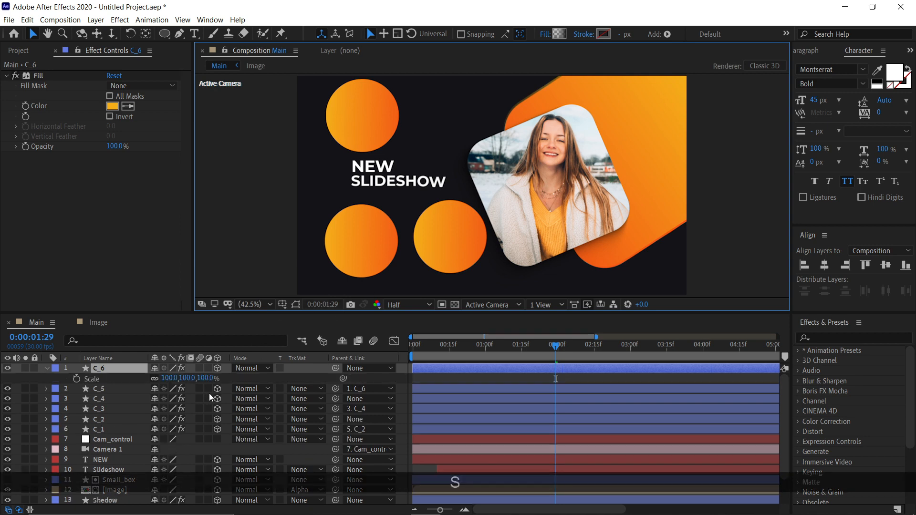
pyautogui.click(169, 379)
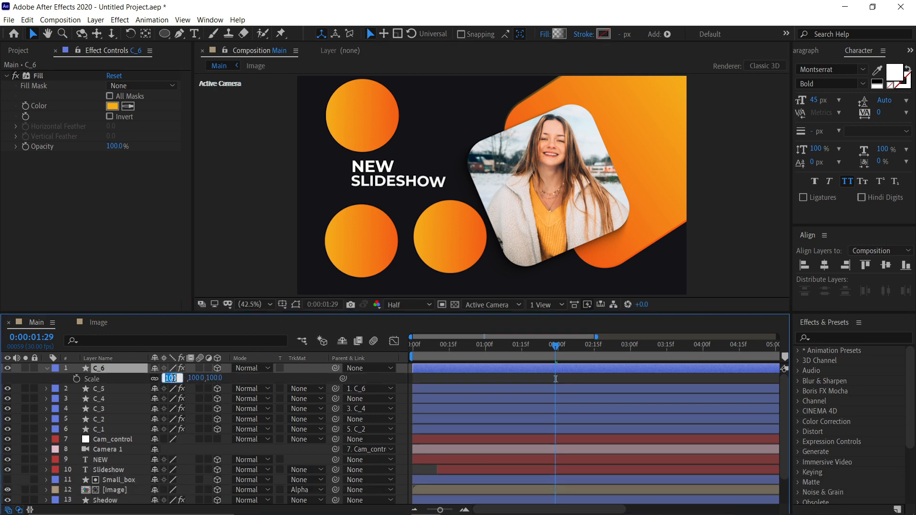
pyautogui.write('25')
pyautogui.press('Return')
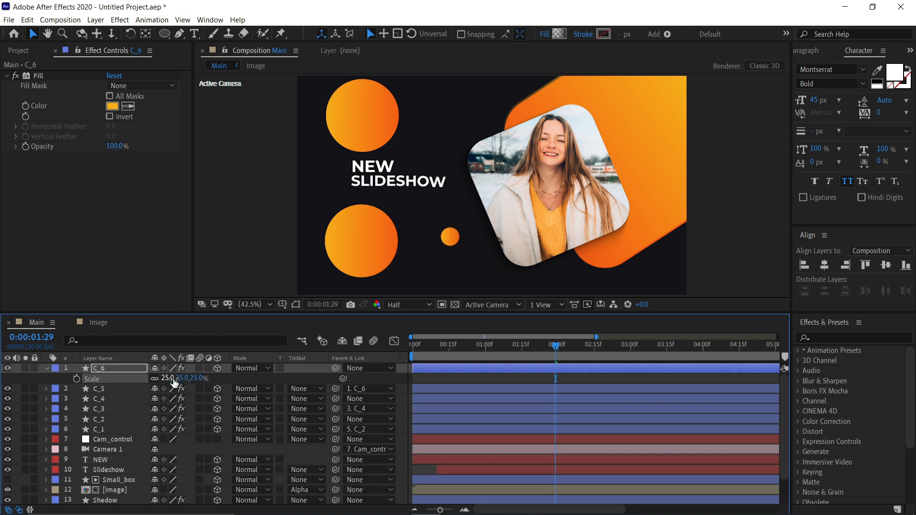
pyautogui.click(168, 378)
pyautogui.write('45')
pyautogui.press('Return')
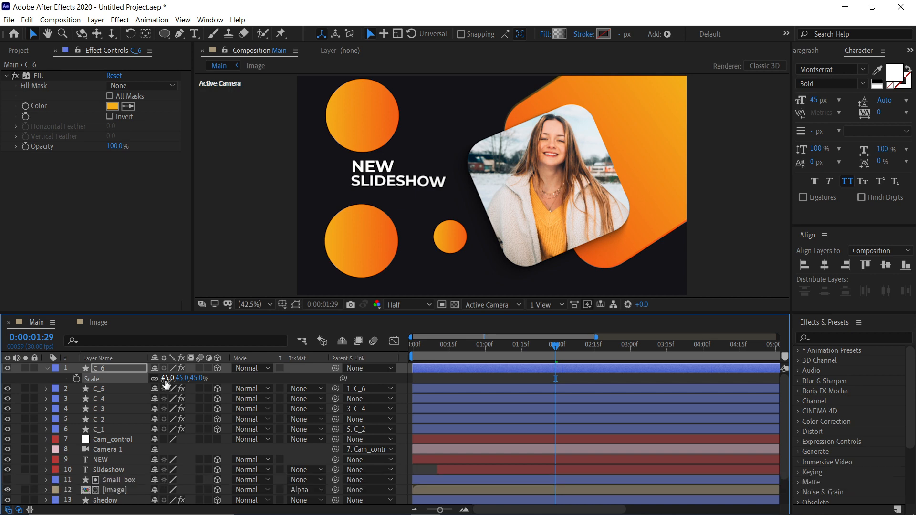
pyautogui.moveTo(167, 382); pyautogui.dragTo(169, 380)
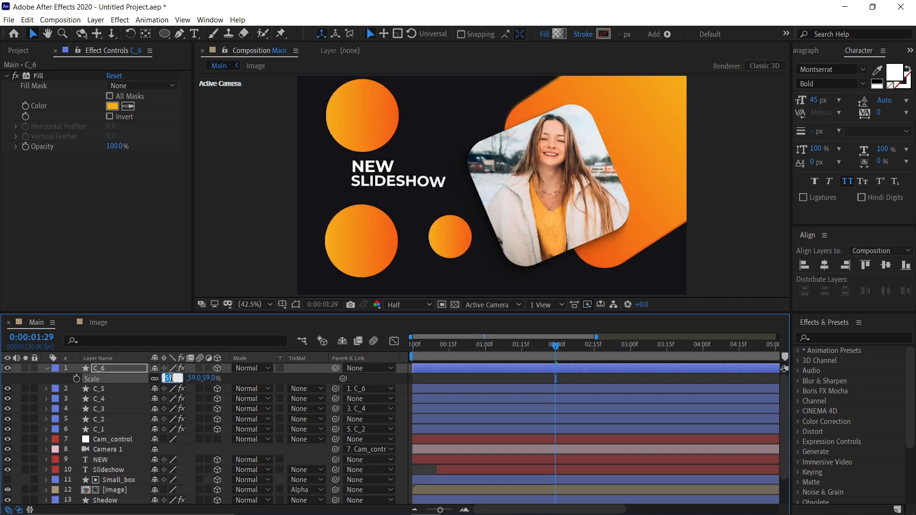
pyautogui.moveTo(460, 235); pyautogui.dragTo(497, 217)
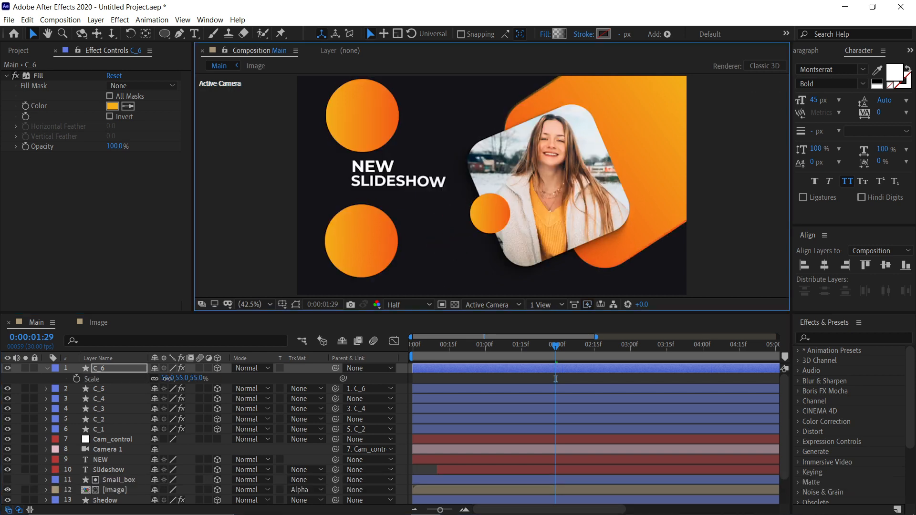
pyautogui.moveTo(168, 379); pyautogui.dragTo(171, 378)
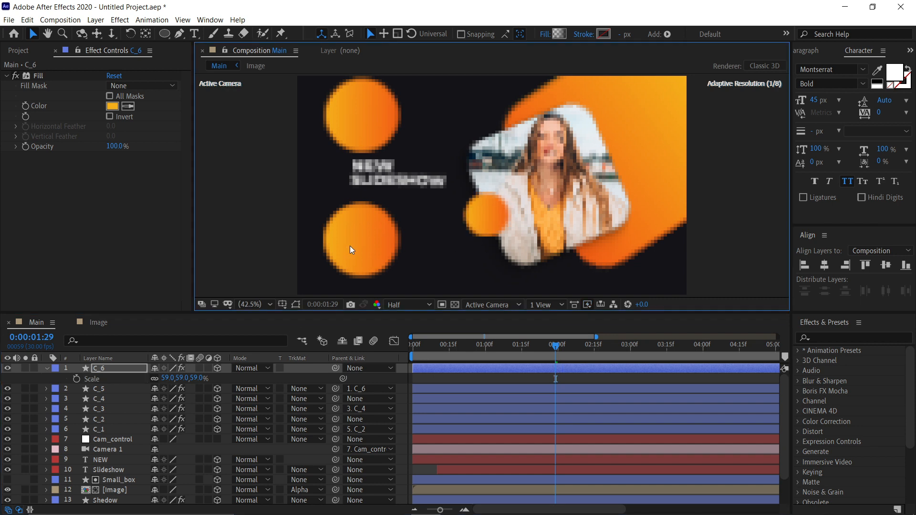
# Step: Set the scale of C_2 to 15% and shift it slightly beneath the title
pyautogui.click(345, 266)
pyautogui.press('s')
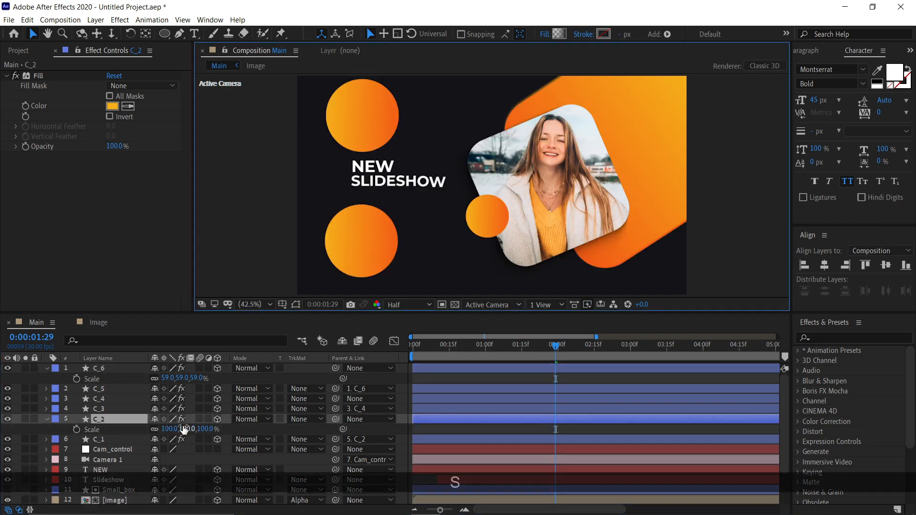
pyautogui.click(170, 429)
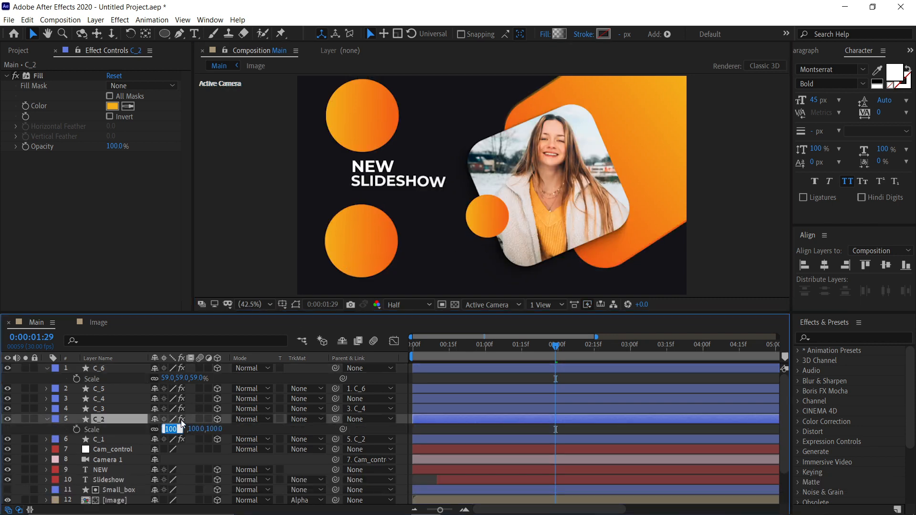
pyautogui.write('20')
pyautogui.press('Return')
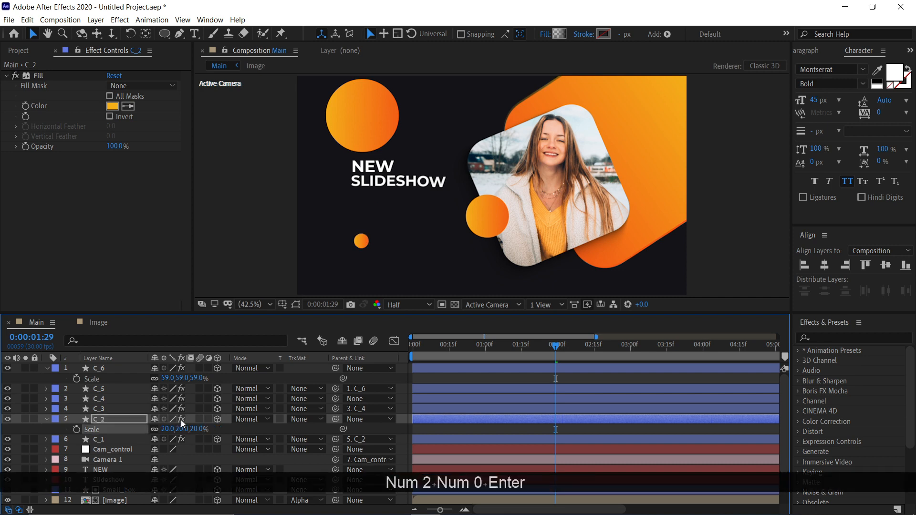
pyautogui.click(169, 428)
pyautogui.write('15')
pyautogui.press('Return')
pyautogui.click(361, 242)
# Step: Set the scale of C_4, the circle above the title, to 8%
pyautogui.click(165, 399)
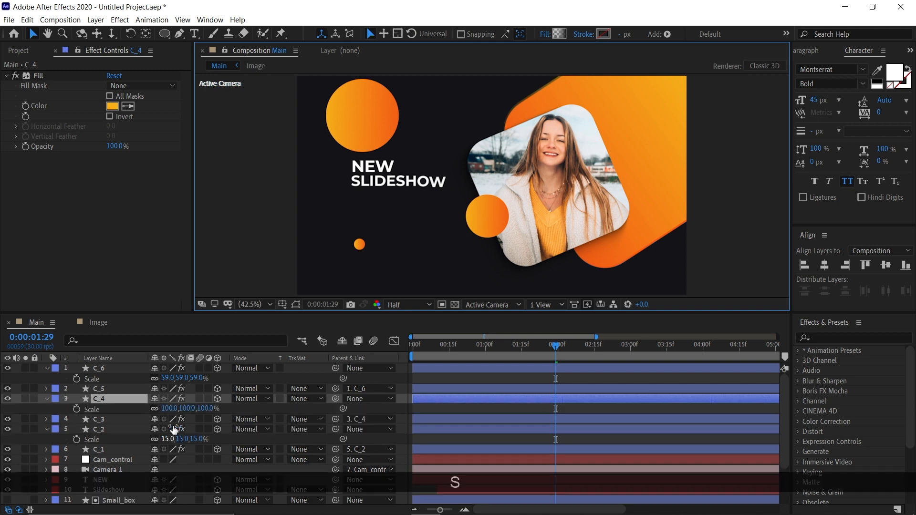
pyautogui.press('s')
pyautogui.click(168, 408)
pyautogui.write('8')
pyautogui.press('KP_Enter')
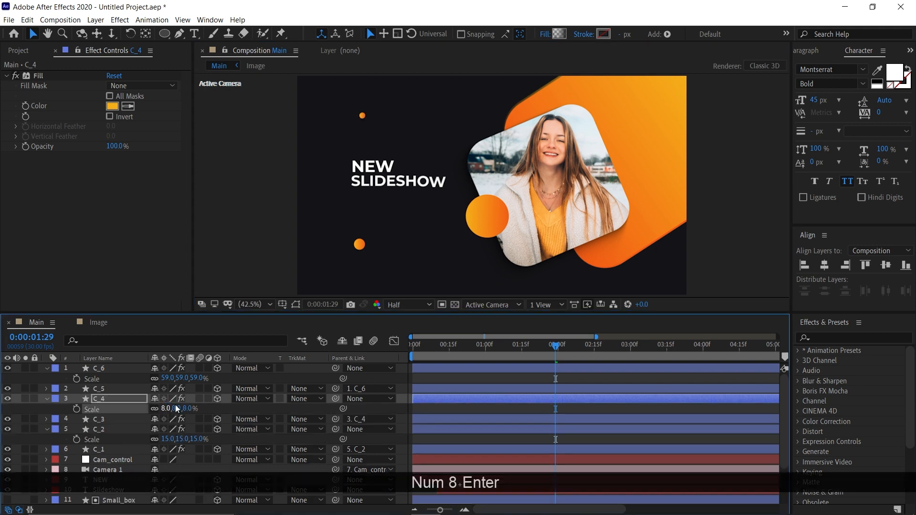
# Step: Reposition the circles, moving C_4 slightly up and right, and C_6 and C_2 further left
pyautogui.press('Delete')
pyautogui.click(380, 92)
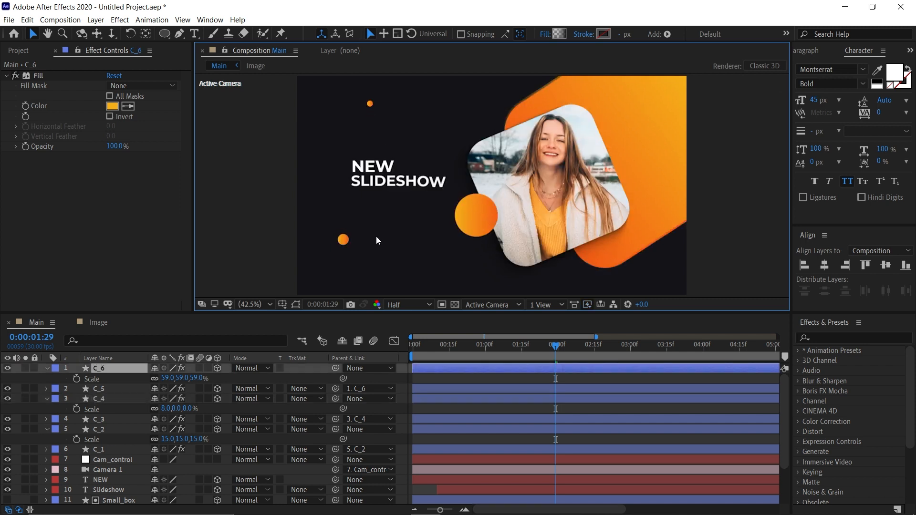
pyautogui.click(345, 243)
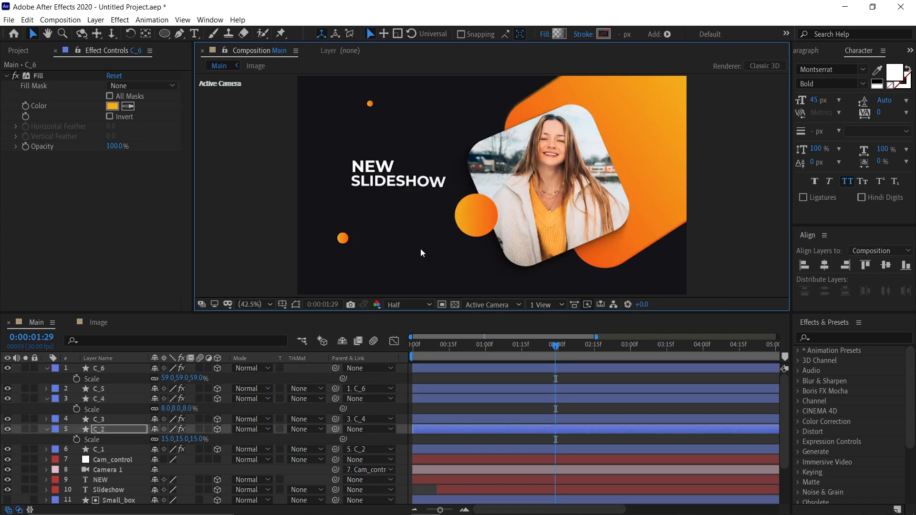
# Step: Set the scale of C_6 to 55% and nudge it into place on the photo's lower-left edge
pyautogui.click(476, 219)
pyautogui.press('s')
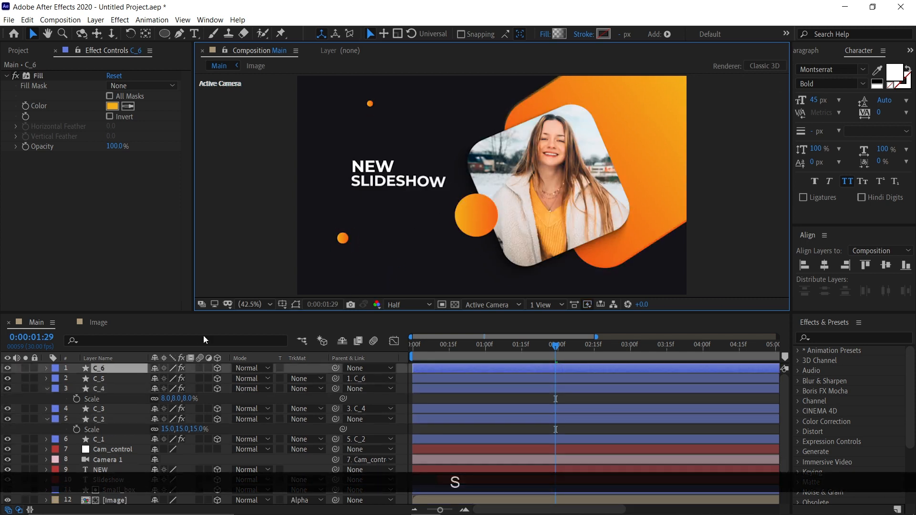
pyautogui.press('s')
pyautogui.click(167, 378)
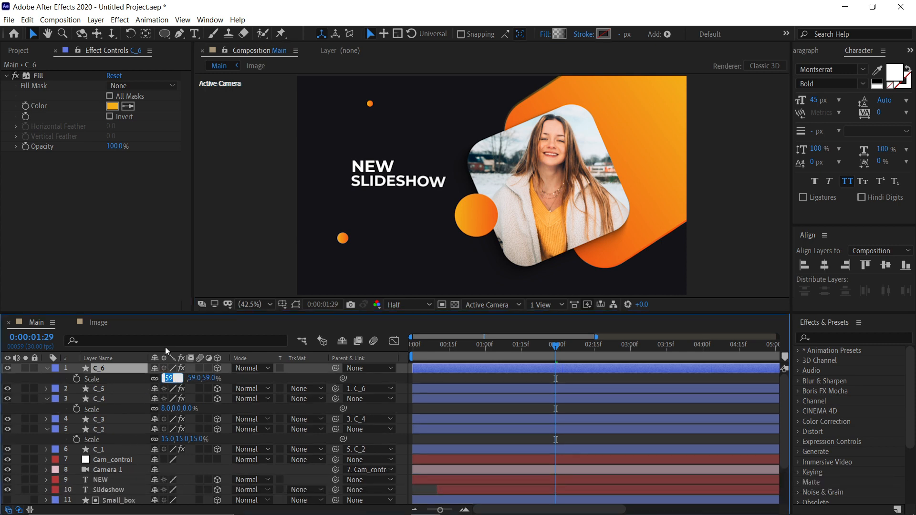
pyautogui.write('55')
pyautogui.press('Return')
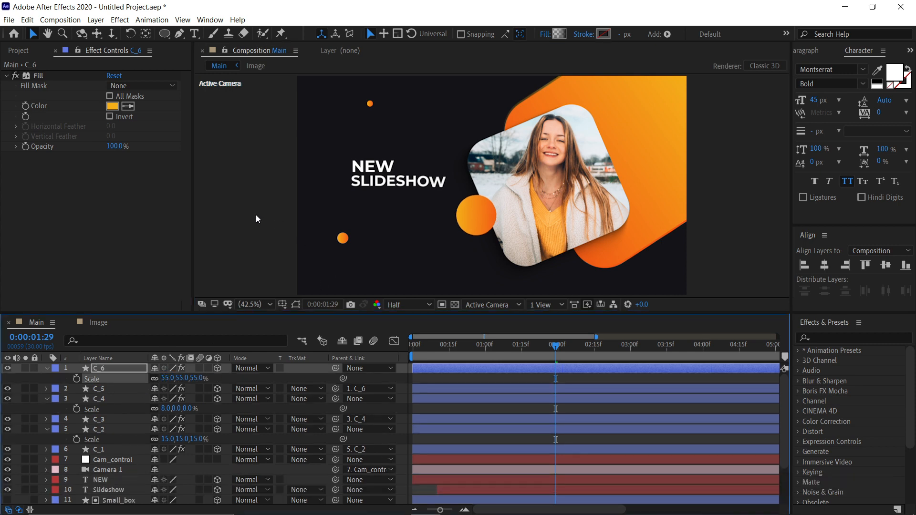
pyautogui.moveTo(466, 215); pyautogui.dragTo(465, 216)
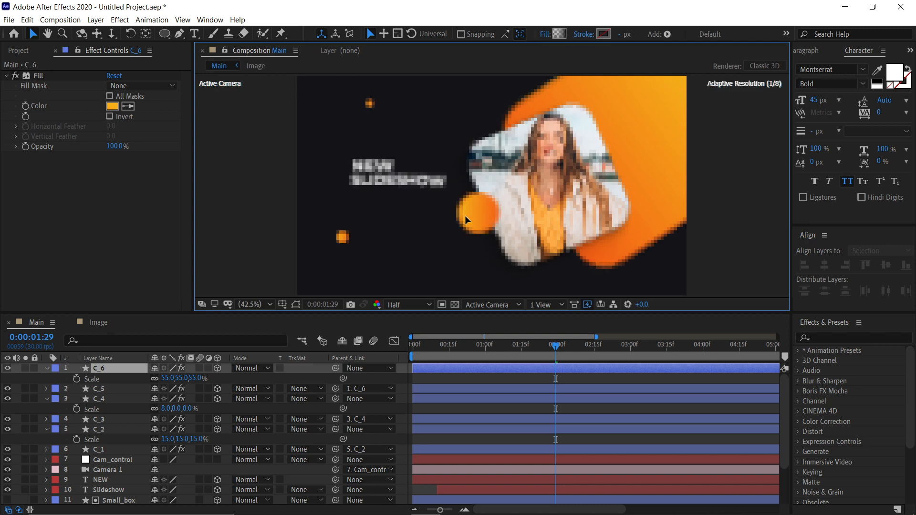
# Step: Play back the Main composition to check how the circles move with the camera
pyautogui.click(233, 214)
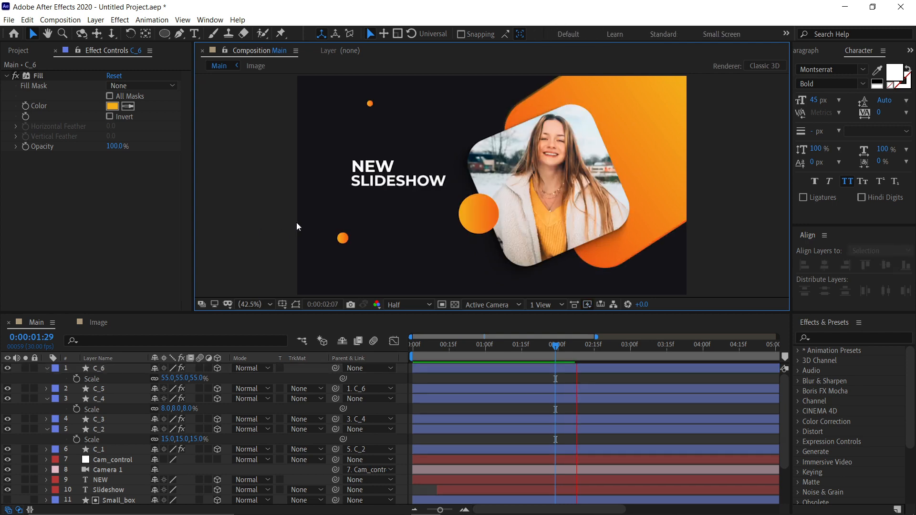
pyautogui.press('KP_0')
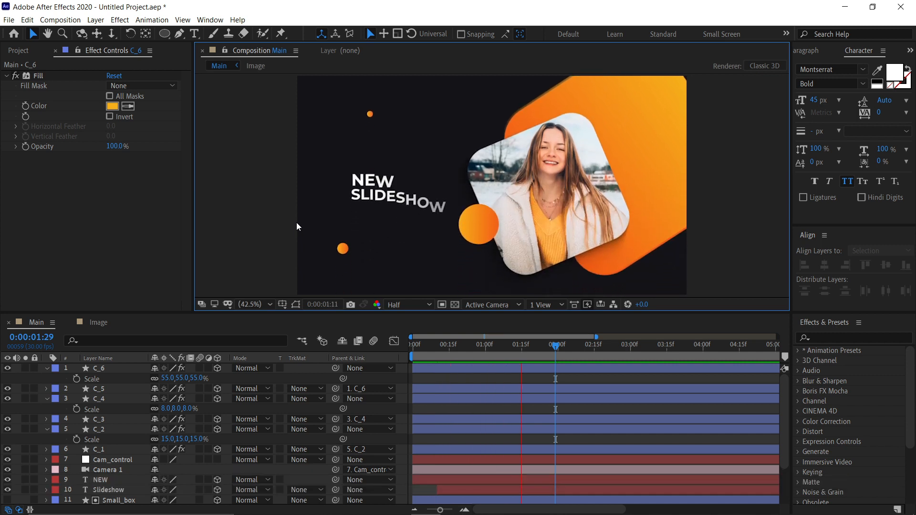
pyautogui.press('space')
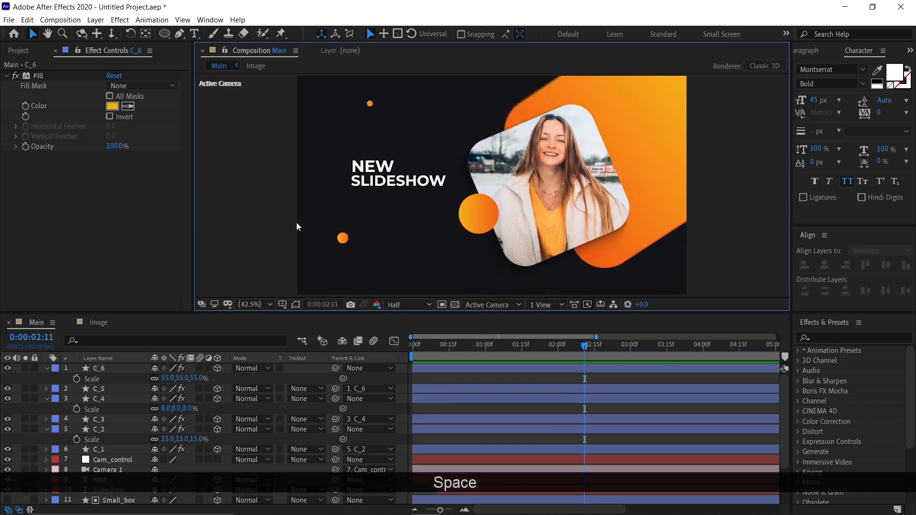
# Step: Collapse the Scale properties of C_6, C_4 and C_2 in the layer stack
pyautogui.click(47, 368)
pyautogui.click(47, 388)
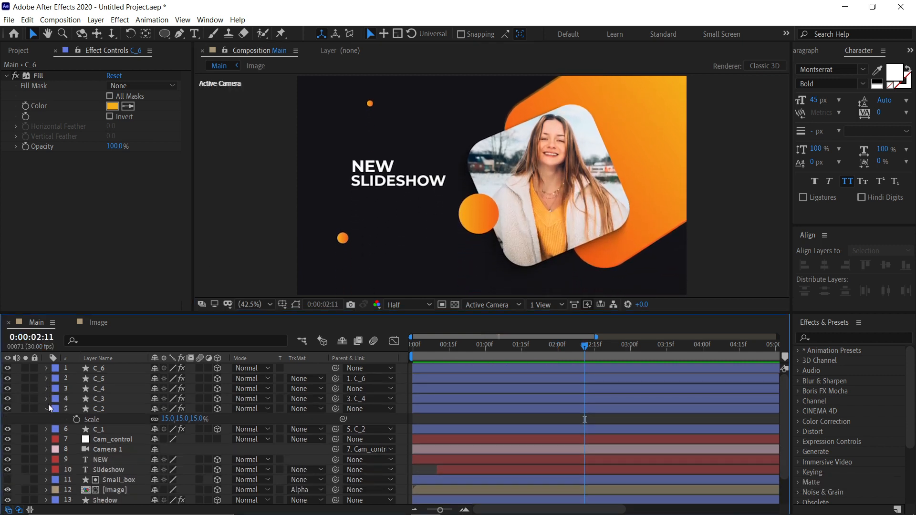
pyautogui.click(48, 409)
# Step: Add LOGO.png from the Project_File folder as the topmost layer of the Main composition
pyautogui.click(17, 55)
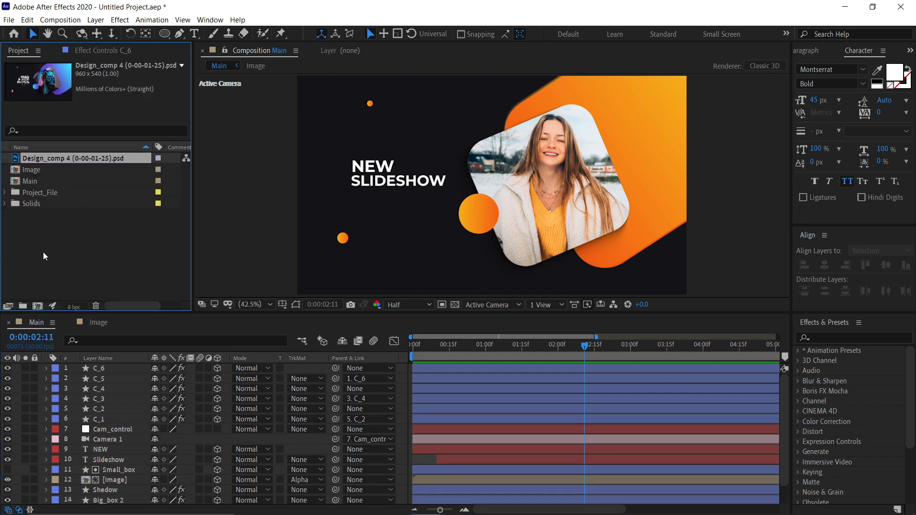
pyautogui.click(4, 193)
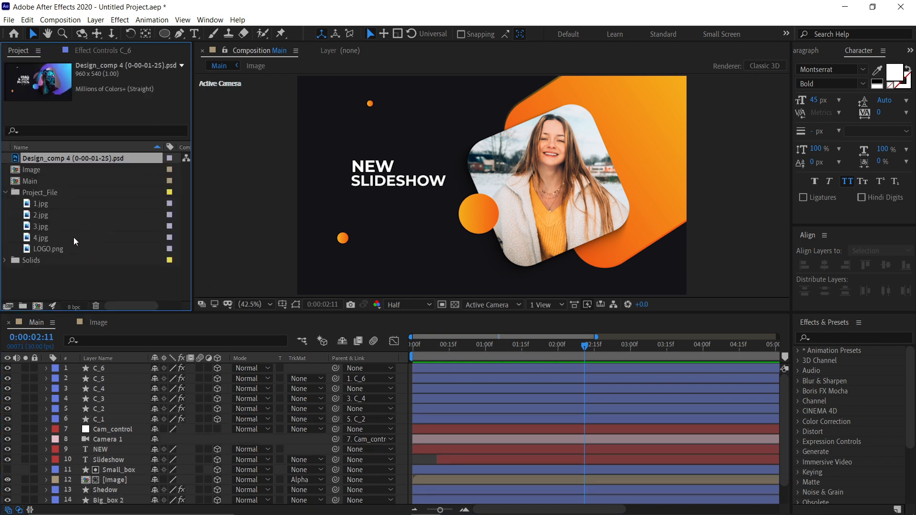
pyautogui.moveTo(48, 248); pyautogui.dragTo(124, 367)
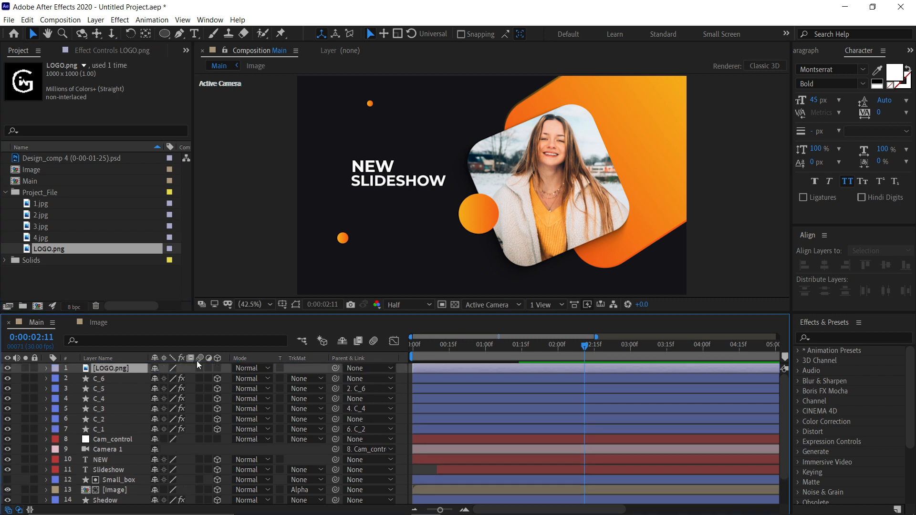
# Step: Apply a Fill effect to the LOGO.png layer, sampling the dark background colour and lightening it to 2B2B33
pyautogui.hotkey('ctrl', 'space')
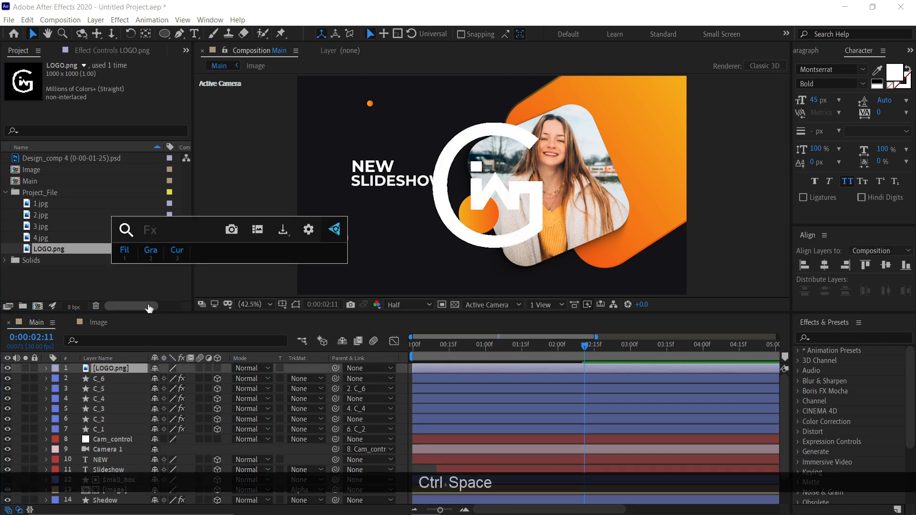
pyautogui.click(124, 253)
pyautogui.click(113, 106)
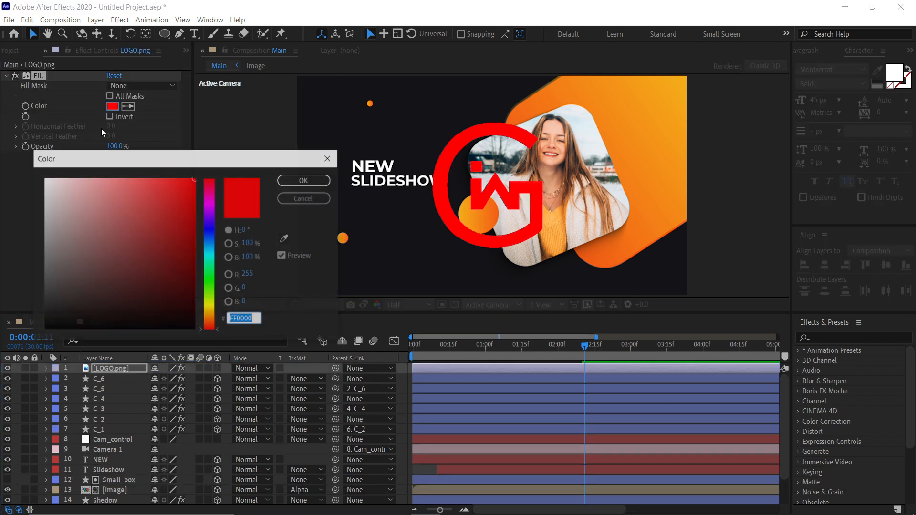
pyautogui.click(285, 240)
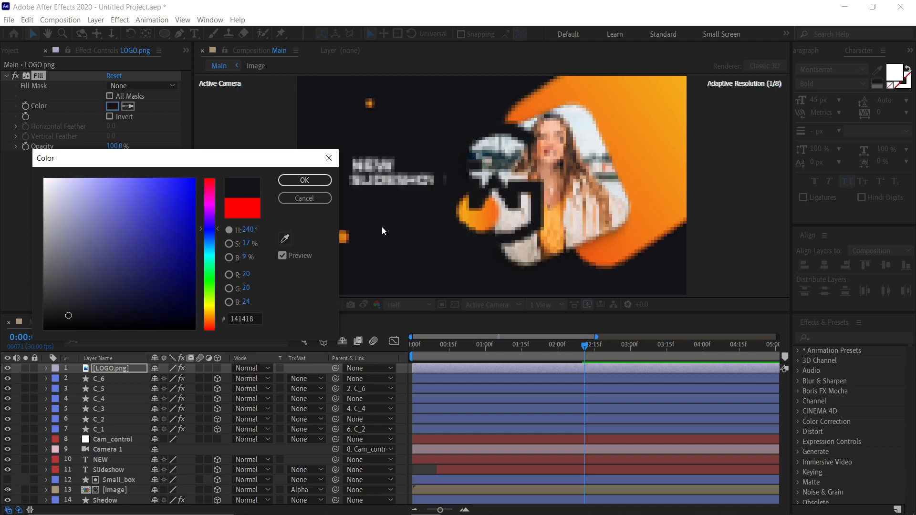
pyautogui.click(382, 228)
pyautogui.moveTo(68, 312); pyautogui.dragTo(69, 299)
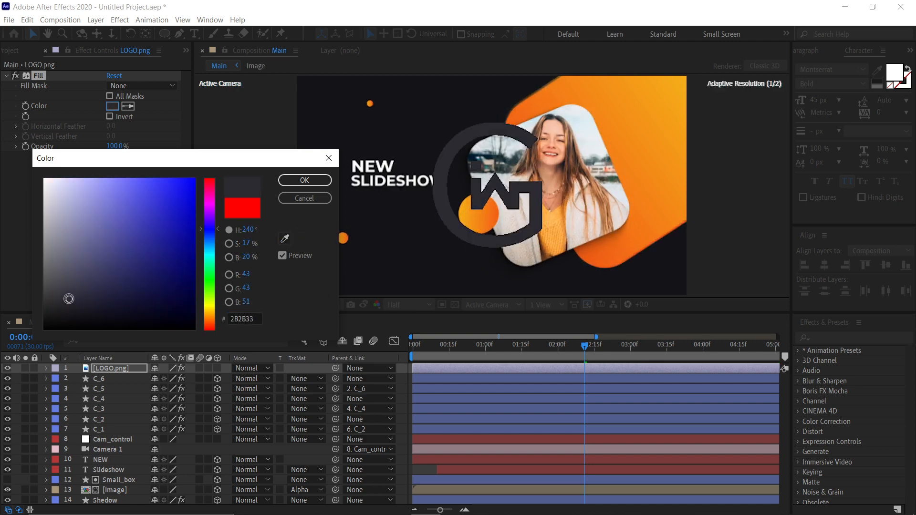
pyautogui.click(305, 180)
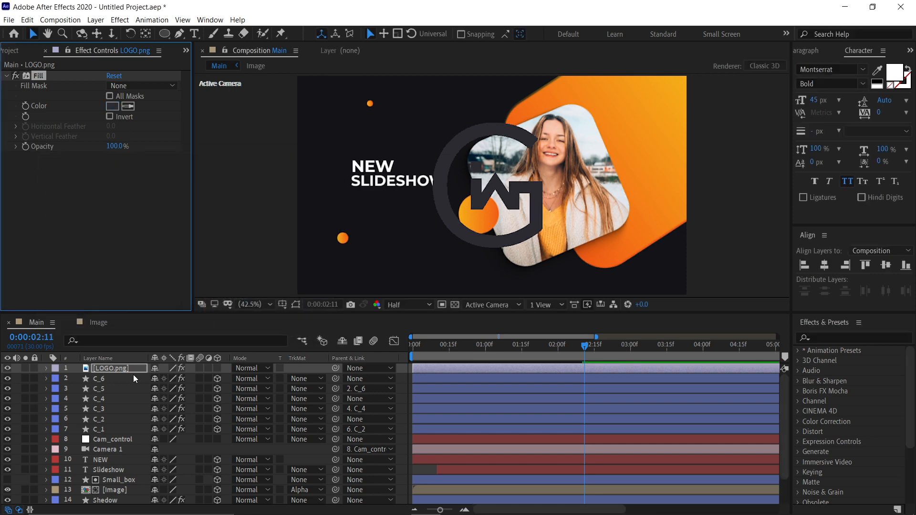
# Step: Scale the LOGO.png layer to 25% and move it into the lower-right corner of the frame
pyautogui.press('s')
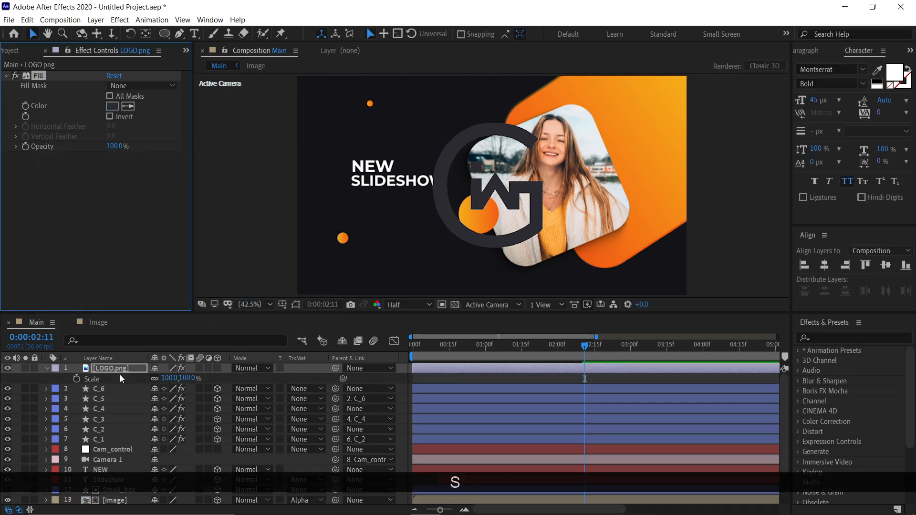
pyautogui.click(168, 379)
pyautogui.write('25')
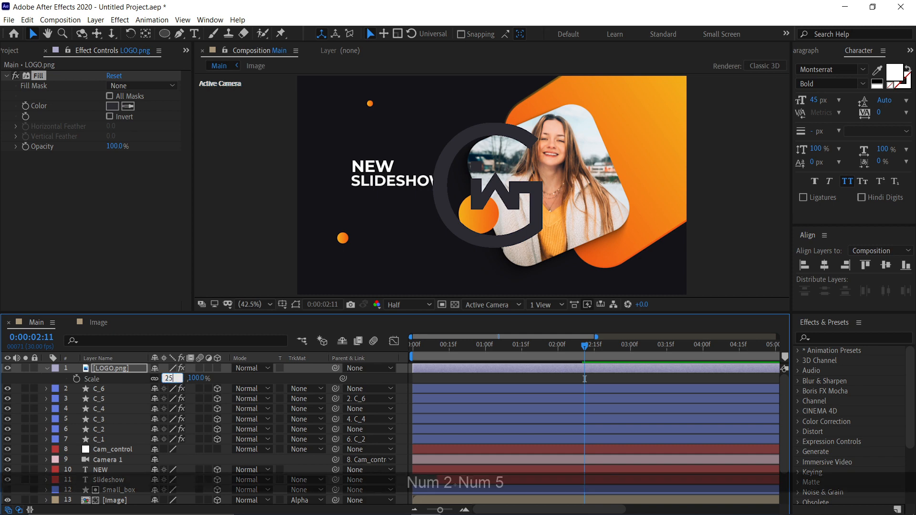
pyautogui.press('KP_Enter')
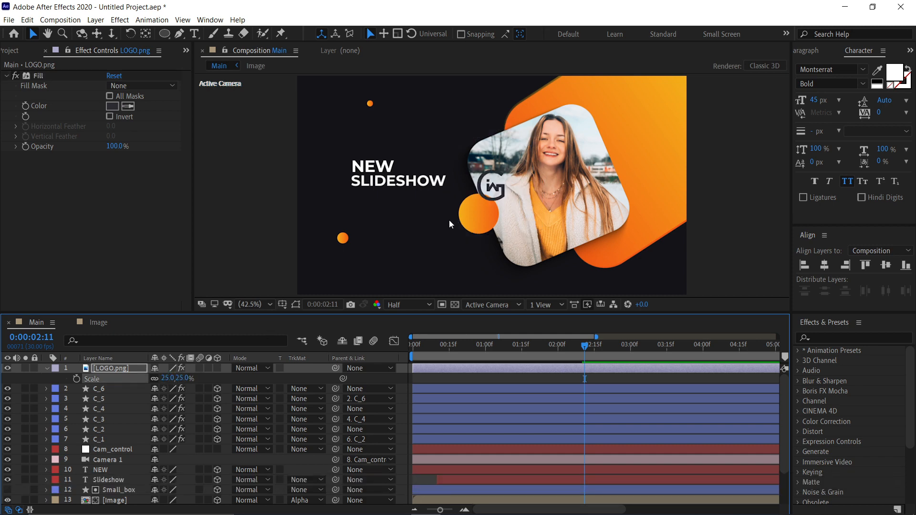
pyautogui.moveTo(503, 193); pyautogui.dragTo(670, 272)
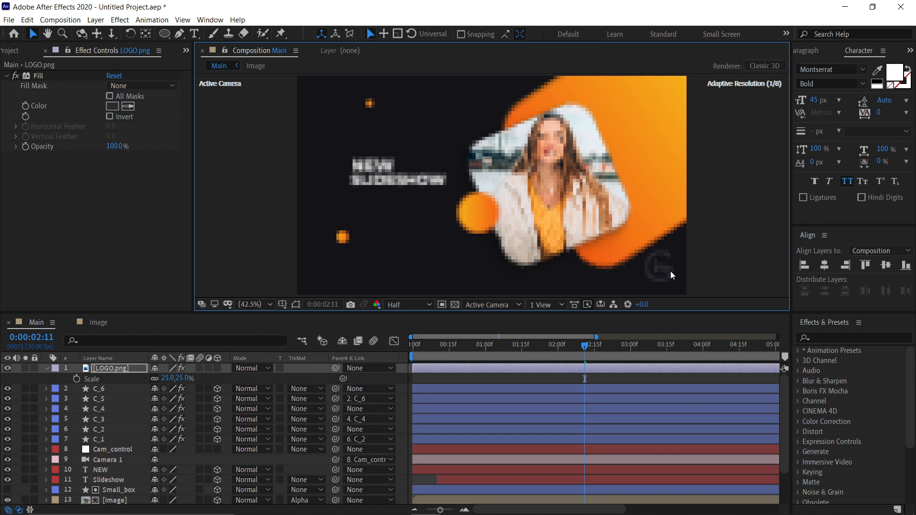
pyautogui.hotkey('ctrl', 'shift', 'h')
pyautogui.hotkey('ctrl', 'shift', 'h')
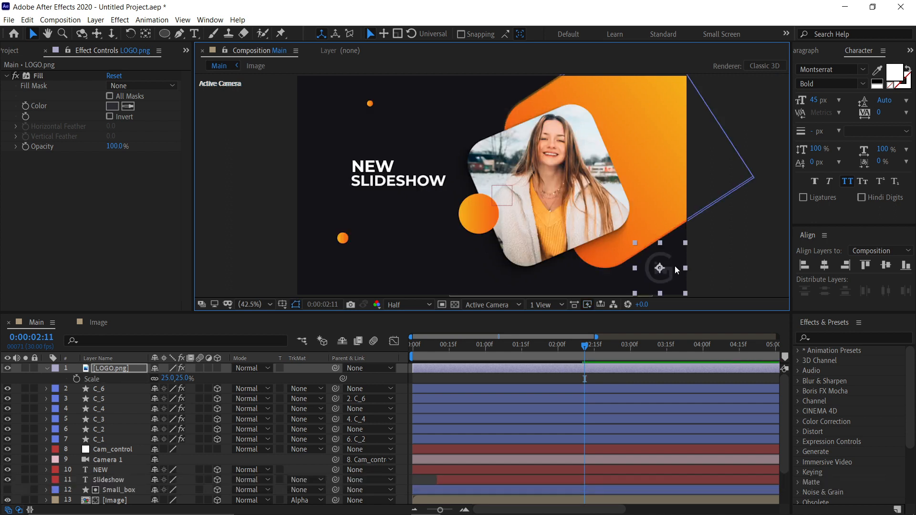
pyautogui.moveTo(672, 270); pyautogui.dragTo(672, 269)
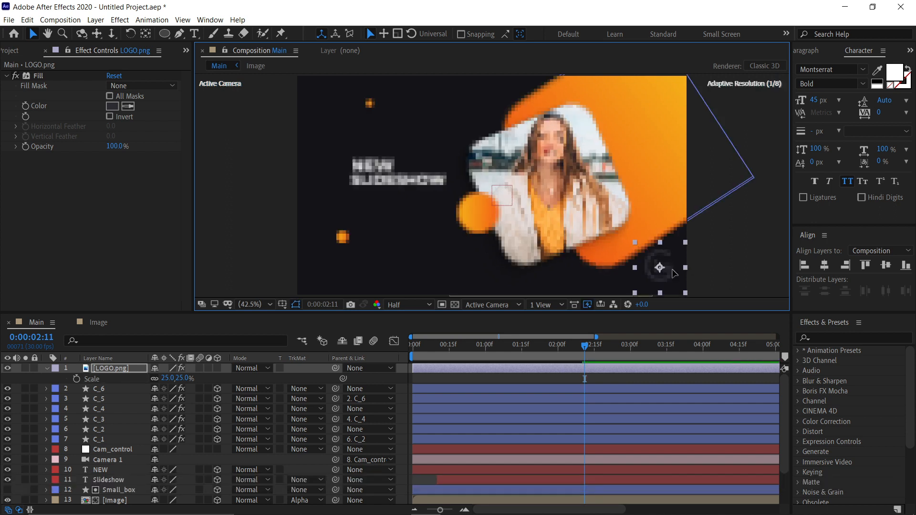
pyautogui.click(728, 256)
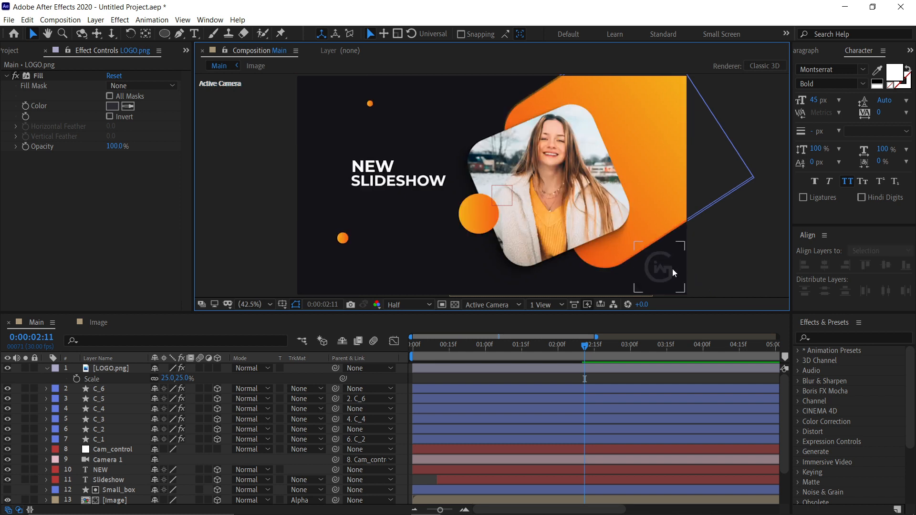
# Step: Set the logo's scale to 23% and nudge it within the frame's lower-right corner
pyautogui.click(672, 268)
pyautogui.click(172, 378)
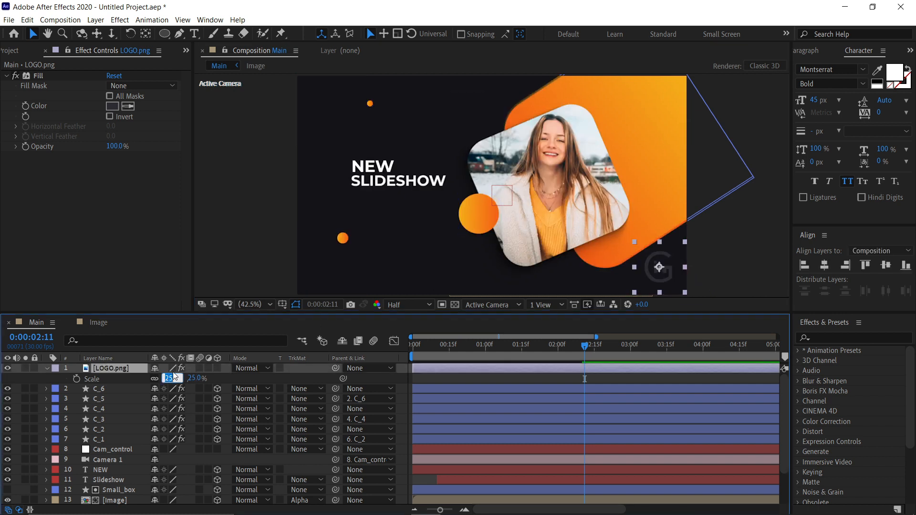
pyautogui.write('23')
pyautogui.press('Return')
pyautogui.click(683, 267)
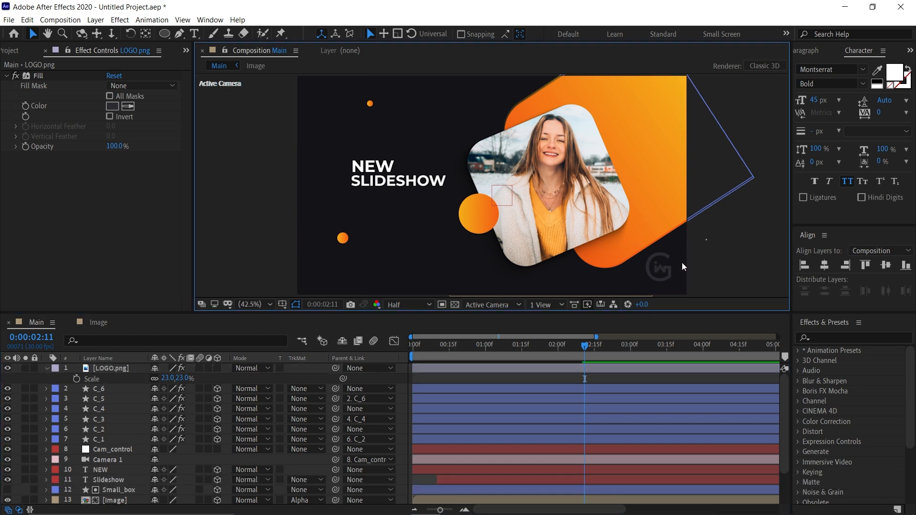
pyautogui.moveTo(659, 267); pyautogui.dragTo(660, 267)
pyautogui.click(719, 265)
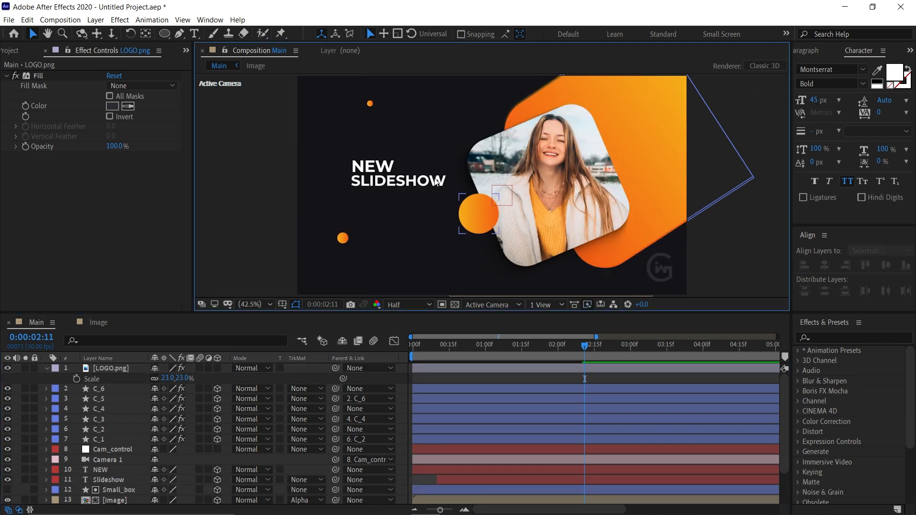
# Step: Make LOGO.png a 3D layer, collapse its properties and place it between Camera 1 and NEW in the layer stack
pyautogui.click(218, 369)
pyautogui.click(47, 369)
pyautogui.click(113, 375)
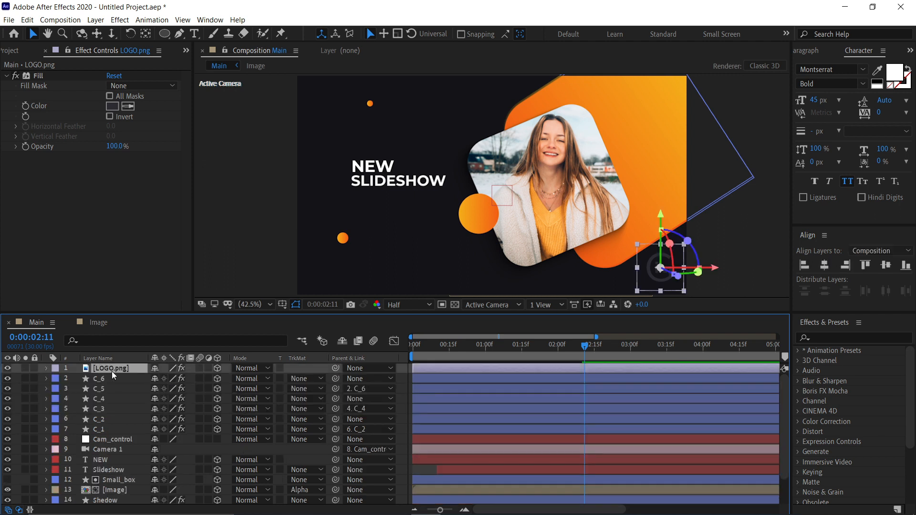
pyautogui.moveTo(114, 369); pyautogui.dragTo(116, 387)
pyautogui.moveTo(118, 437); pyautogui.dragTo(119, 458)
pyautogui.click(236, 192)
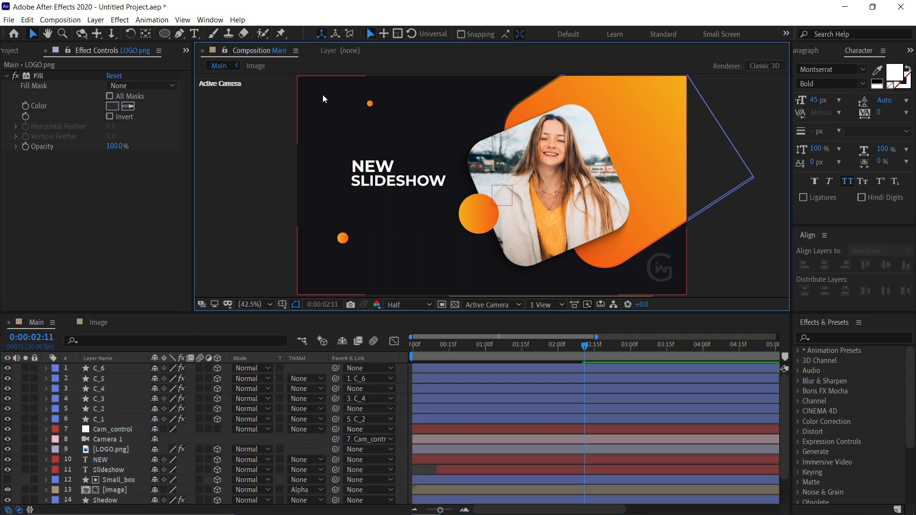
# Step: Add a "Graphicwiser" text layer and position it fully inside the frame's upper-left corner
pyautogui.click(194, 33)
pyautogui.click(308, 86)
pyautogui.write('Graphicwiser')
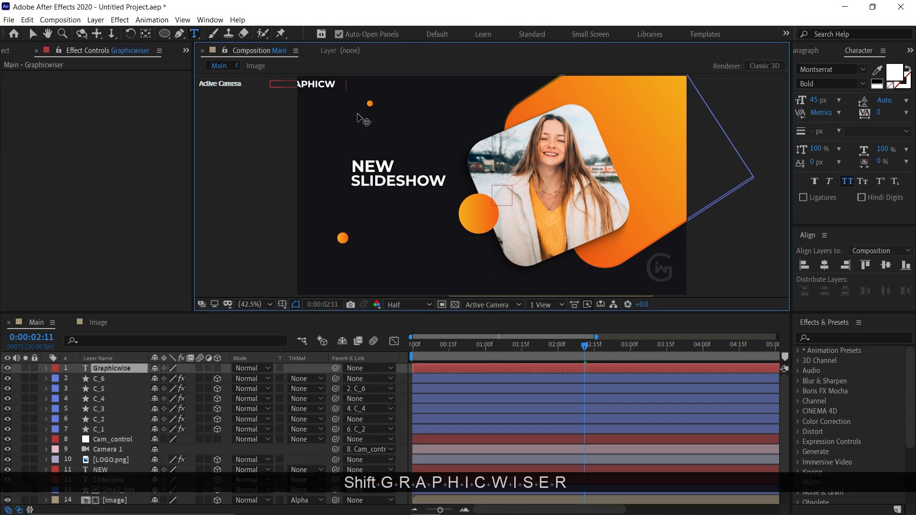
pyautogui.click(32, 34)
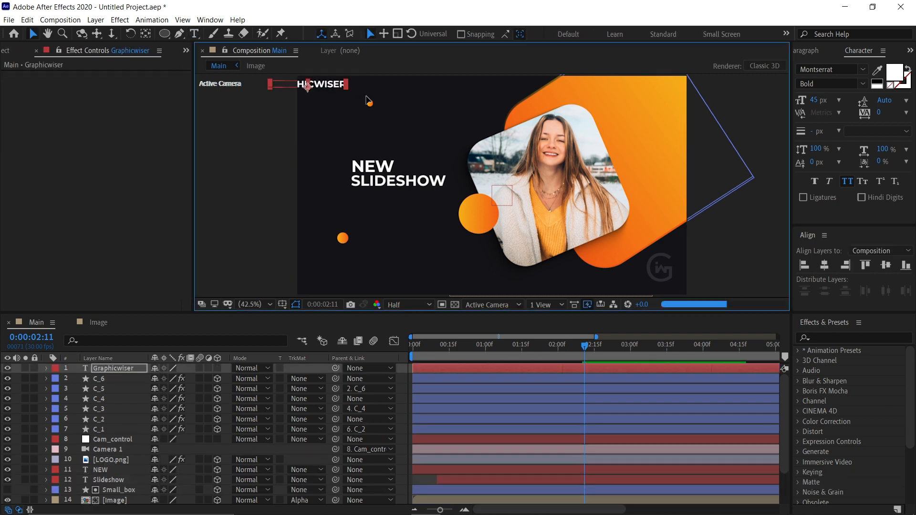
pyautogui.moveTo(343, 88); pyautogui.dragTo(359, 97)
# Step: Turn off All Caps for the brand text and capitalise its W so it reads "GraphicWiser"
pyautogui.hotkey('ctrl', 't')
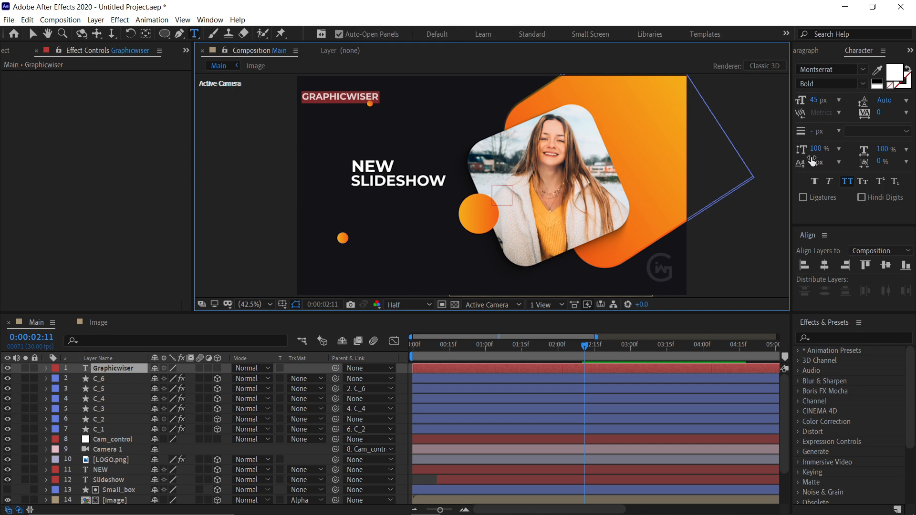
pyautogui.click(847, 182)
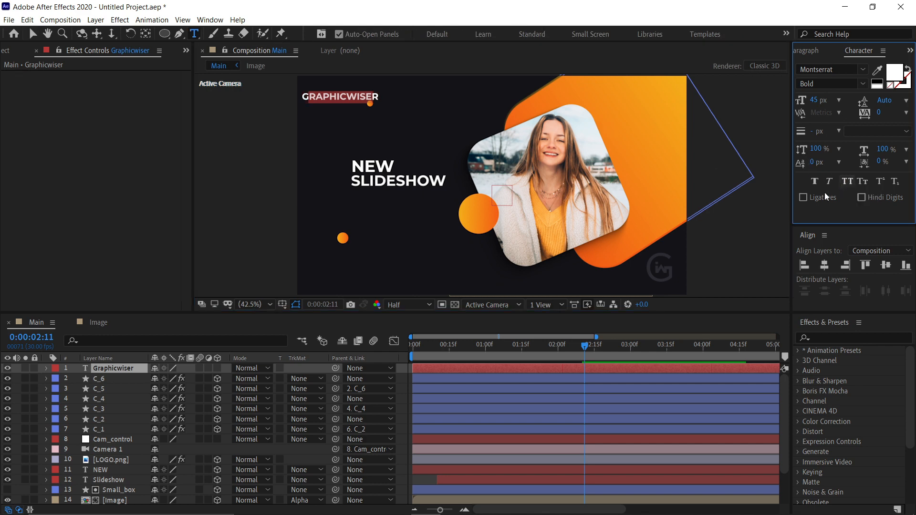
pyautogui.click(353, 95)
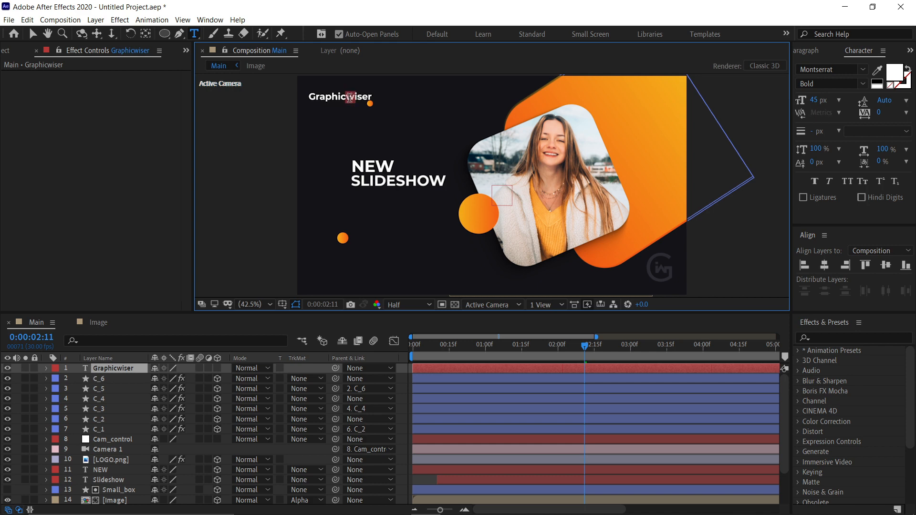
pyautogui.press('BackSpace')
pyautogui.write('W')
pyautogui.click(31, 36)
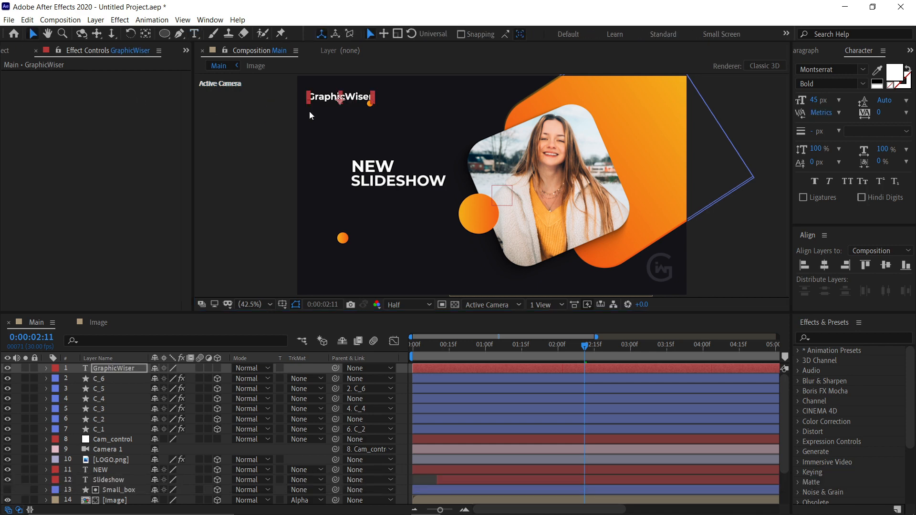
# Step: Set the font of the GraphicWiser text to Open Sans Bold
pyautogui.hotkey('ctrl', 't')
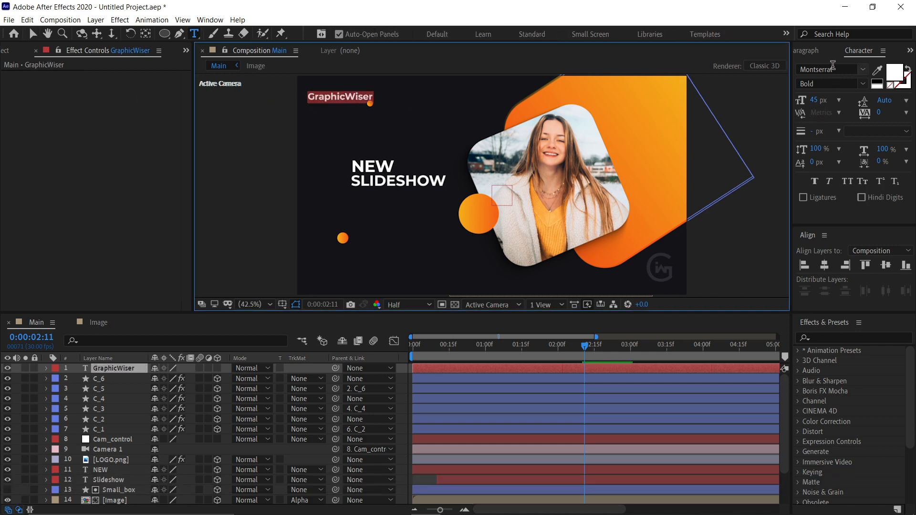
pyautogui.click(835, 69)
pyautogui.write('open')
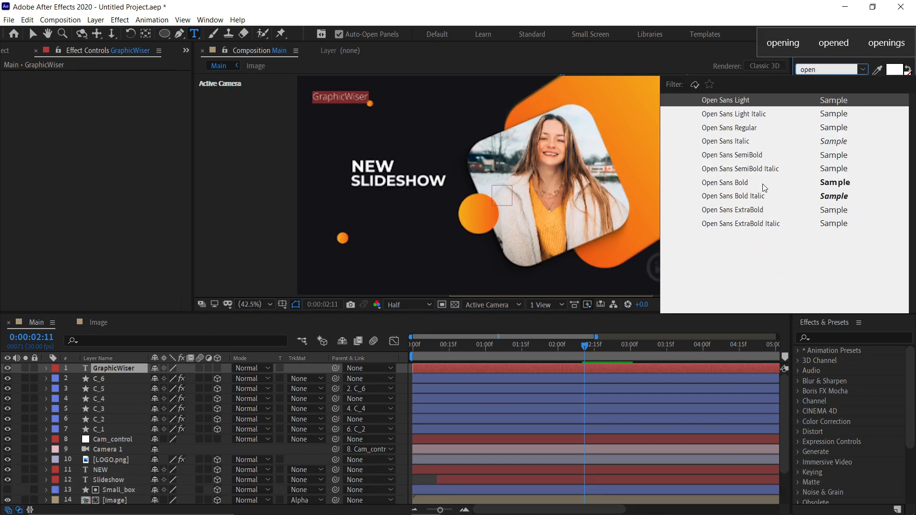
pyautogui.click(763, 183)
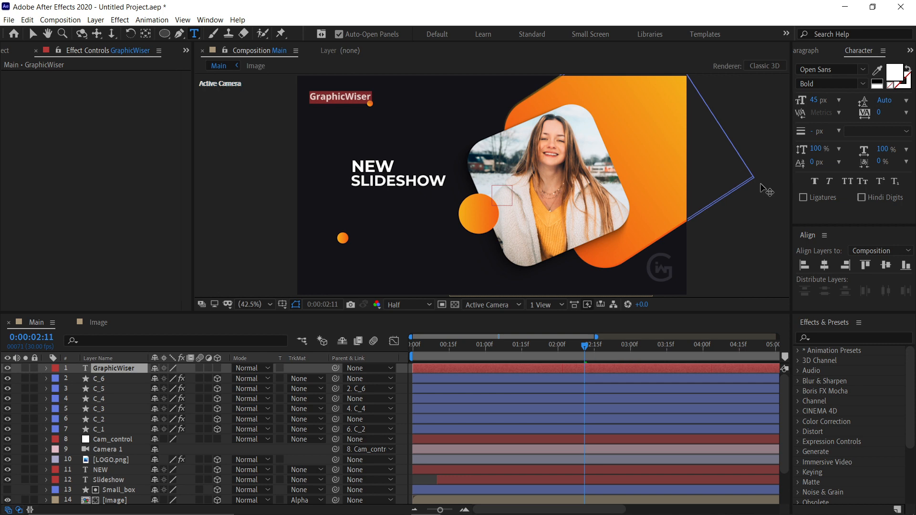
pyautogui.click(32, 34)
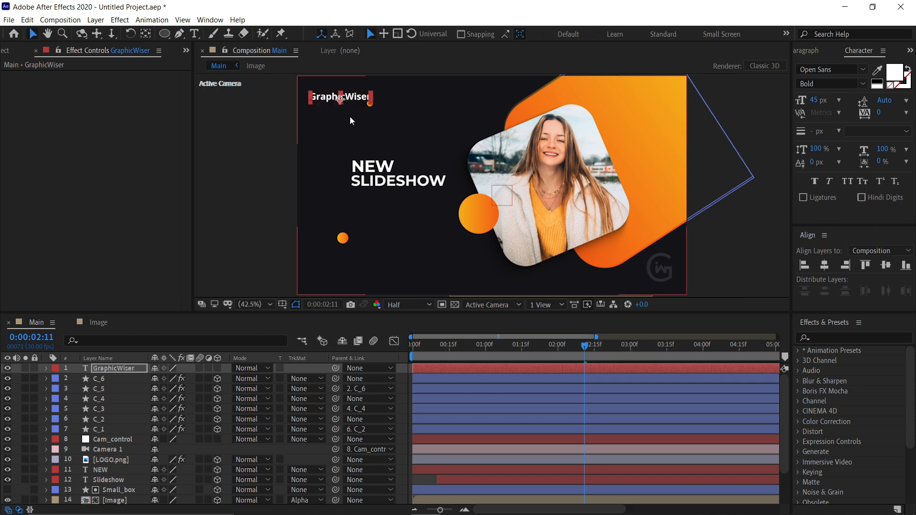
# Step: Set the font size of the GraphicWiser text to 35 px
pyautogui.click(304, 116)
pyautogui.click(352, 98)
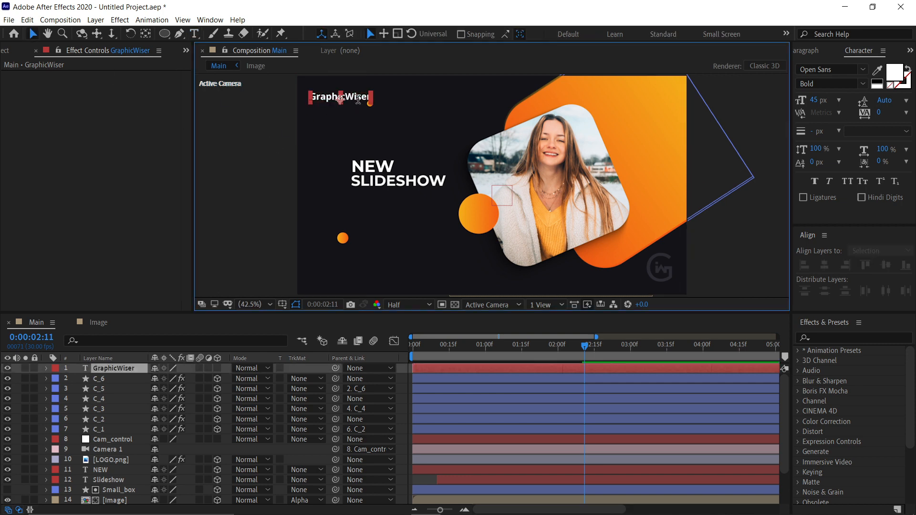
pyautogui.click(814, 100)
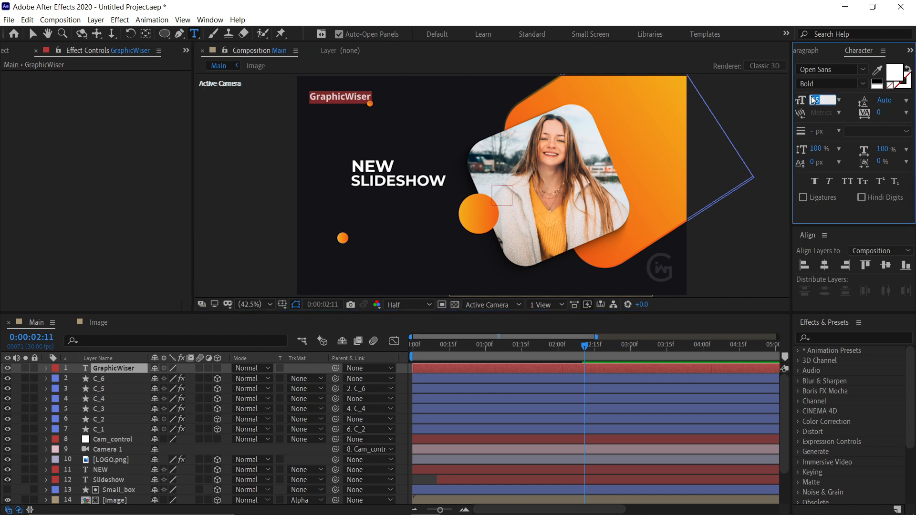
pyautogui.write('35')
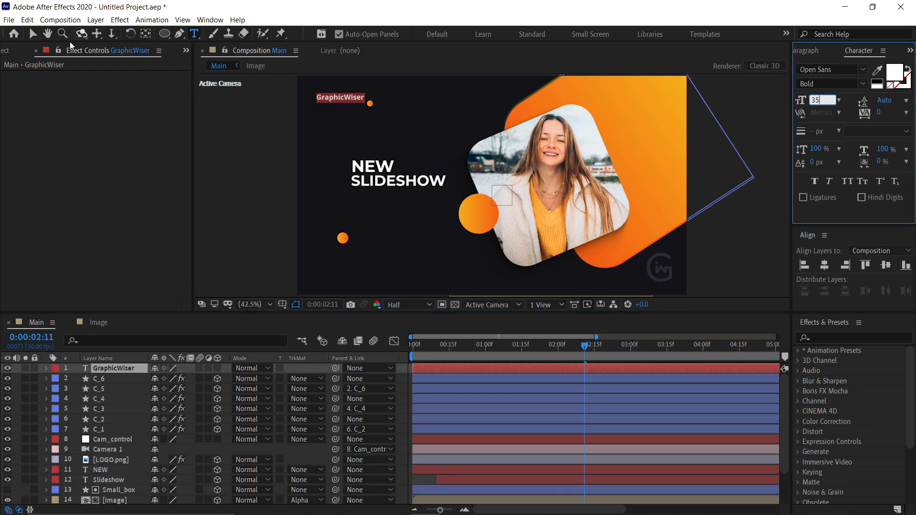
pyautogui.click(33, 33)
# Step: Nudge the GraphicWiser text slightly upward in the frame's upper-left corner
pyautogui.click(239, 150)
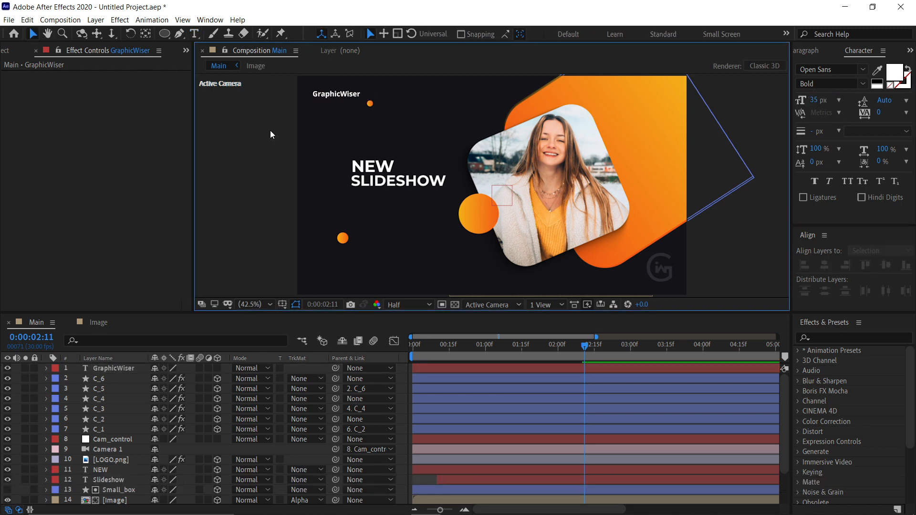
pyautogui.click(346, 98)
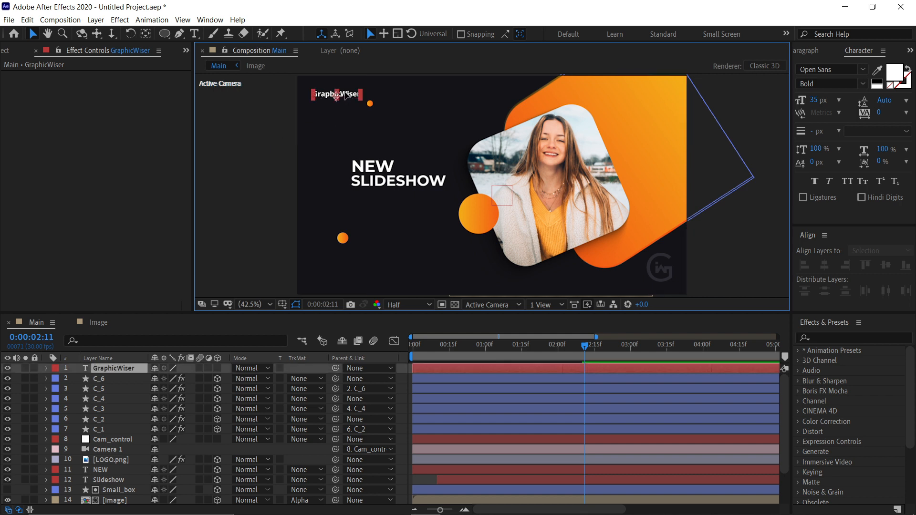
pyautogui.click(262, 123)
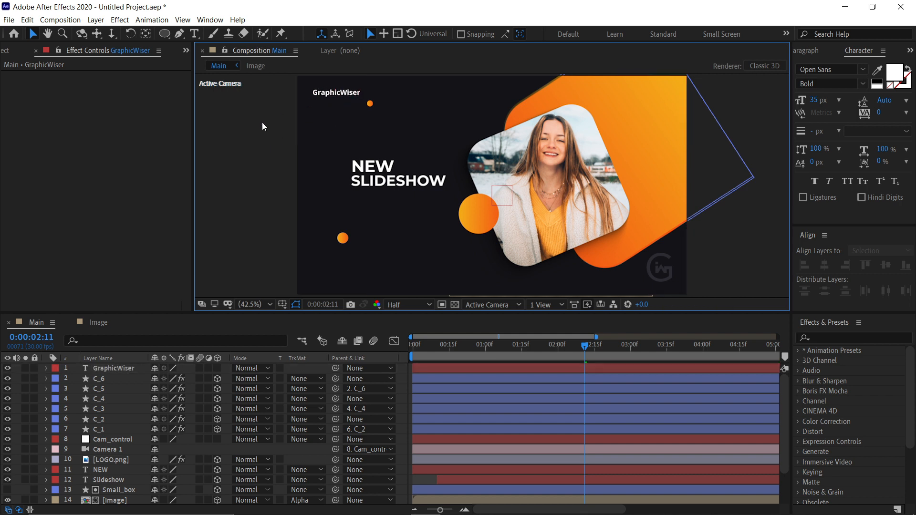
pyautogui.click(339, 98)
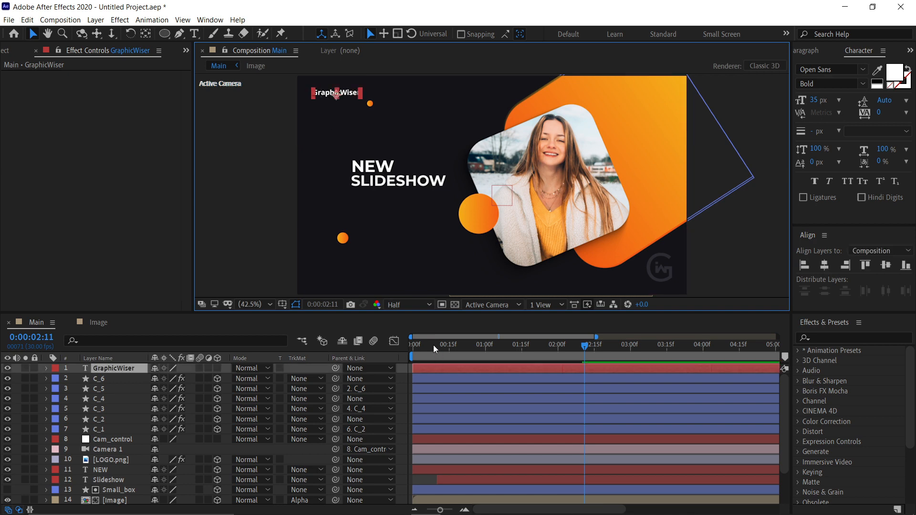
# Step: Make the GraphicWiser text layer 3D and start its opacity animation with a 100% keyframe at 0:00:02:00
pyautogui.moveTo(434, 345); pyautogui.dragTo(558, 347)
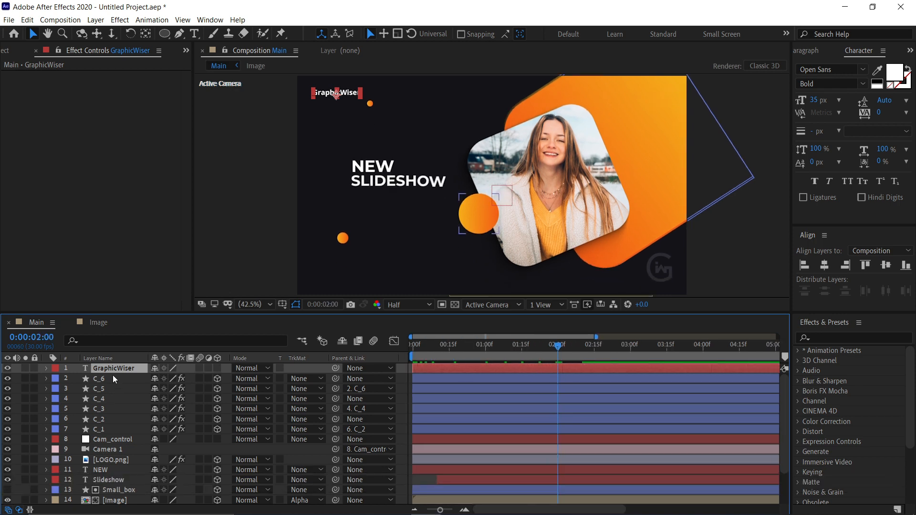
pyautogui.press('t')
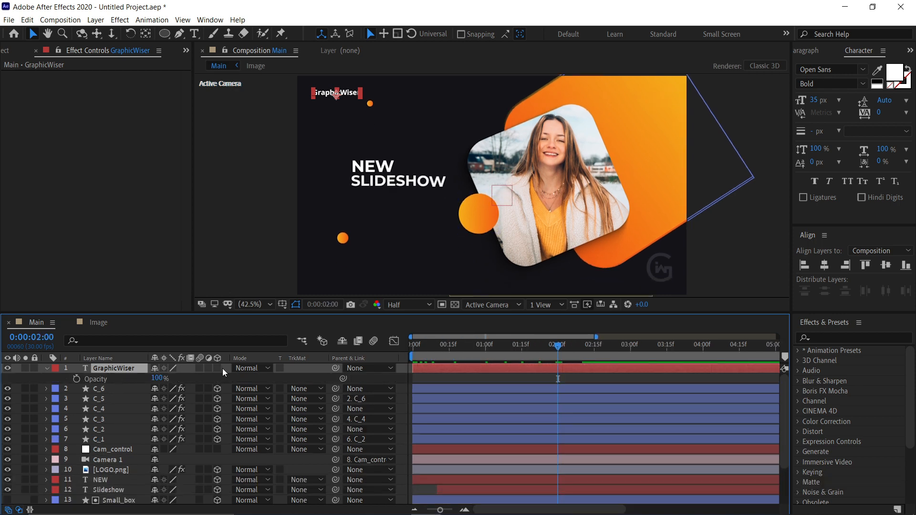
pyautogui.click(218, 368)
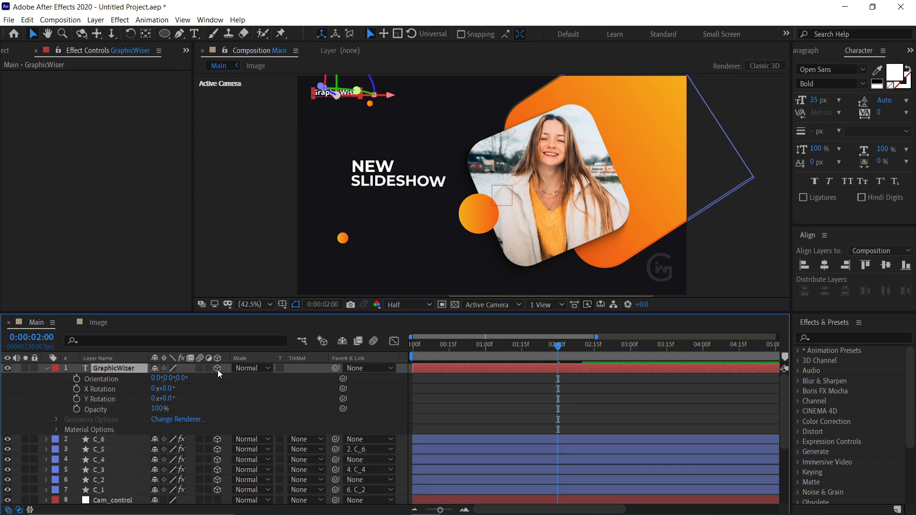
pyautogui.press('t')
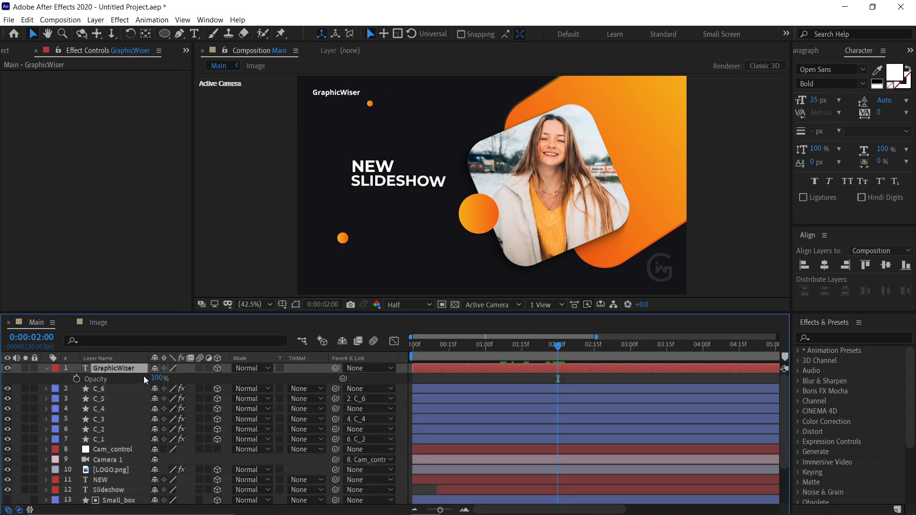
pyautogui.click(76, 379)
# Step: Keyframe the GraphicWiser text's opacity at 0% at 0:00:00:00
pyautogui.moveTo(491, 345); pyautogui.dragTo(408, 346)
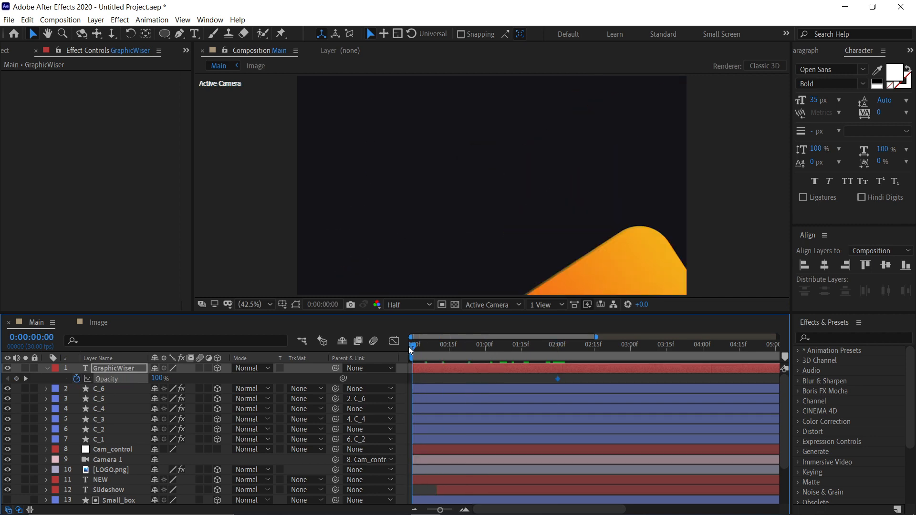
pyautogui.click(161, 379)
pyautogui.write('0')
pyautogui.press('Return')
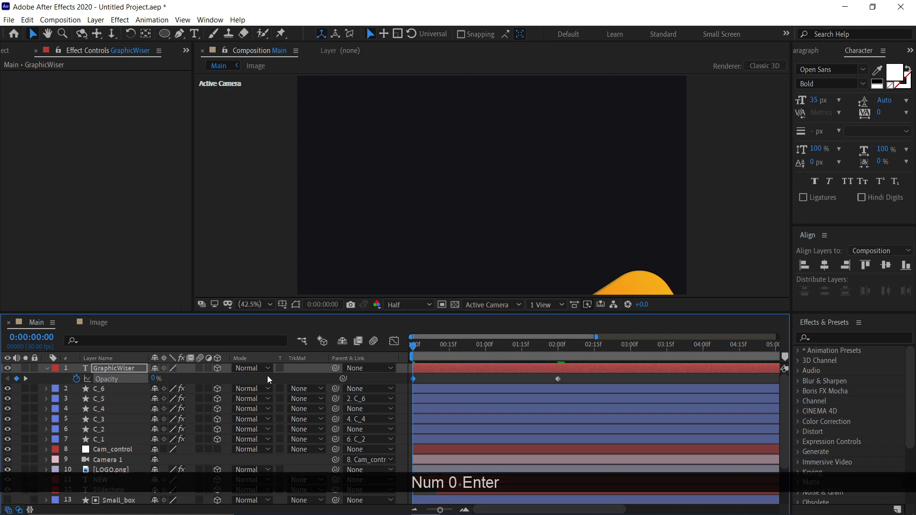
# Step: Apply Easy Ease to both opacity keyframes of the GraphicWiser text and preview the fade-in
pyautogui.moveTo(577, 380); pyautogui.dragTo(405, 386)
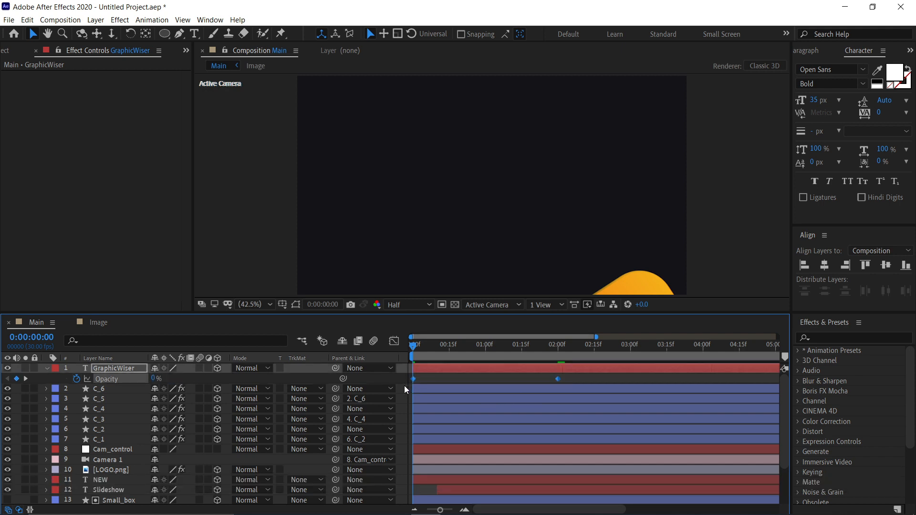
pyautogui.press('F9')
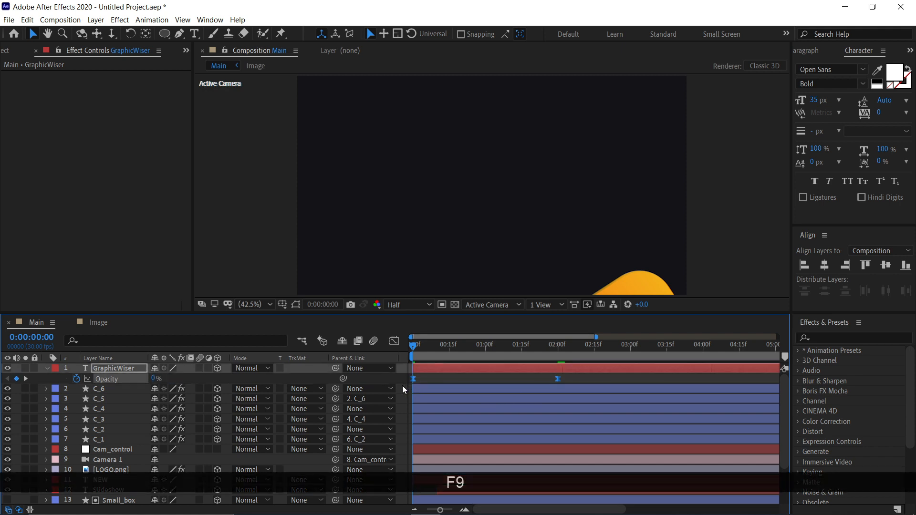
pyautogui.press('KP_0')
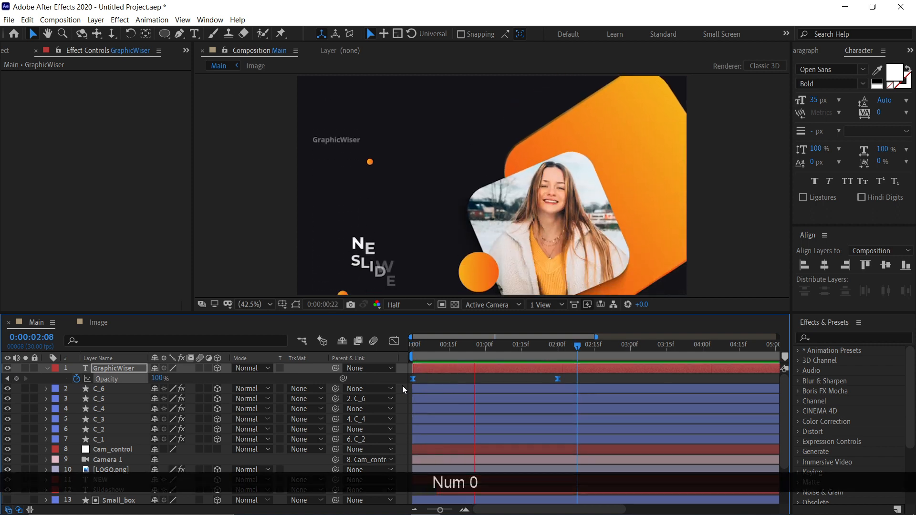
pyautogui.press('space')
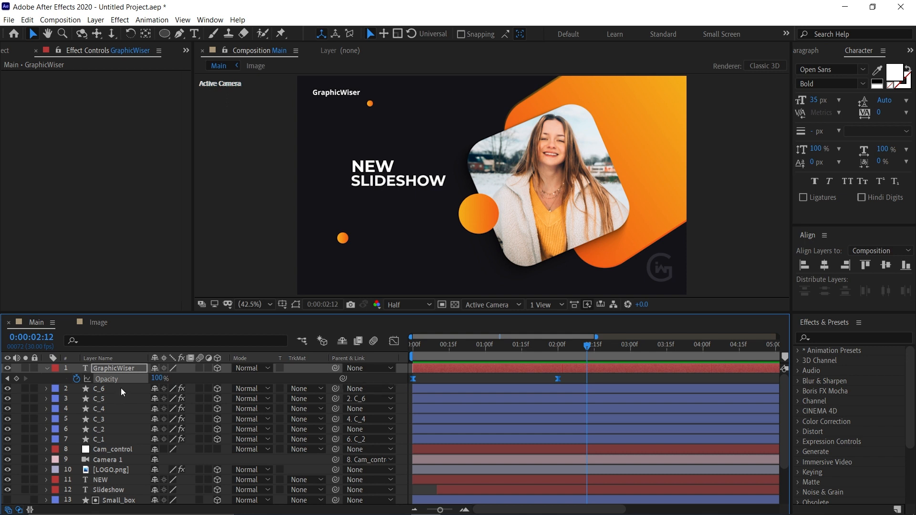
# Step: Collapse the GraphicWiser layer's properties and move Cam_control and Camera 1 to the top of the layer stack
pyautogui.press('u')
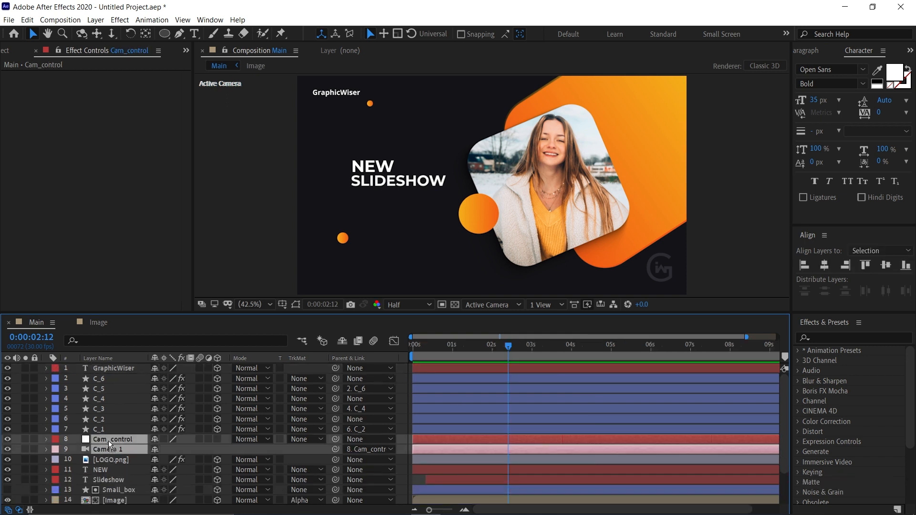
pyautogui.moveTo(108, 443); pyautogui.dragTo(116, 366)
pyautogui.click(113, 388)
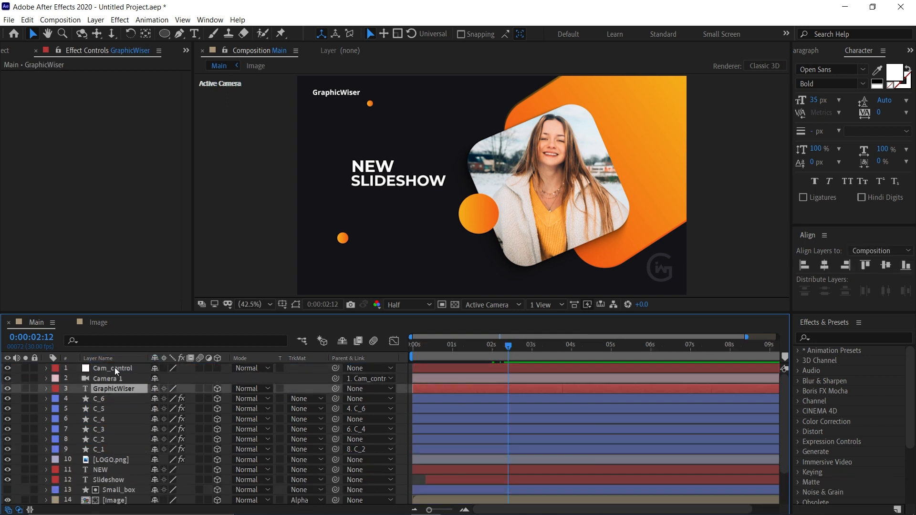
# Step: Reveal the Cam_control layer's position keyframes and add a hold-in-place position keyframe at 0:00:03:15
pyautogui.click(114, 368)
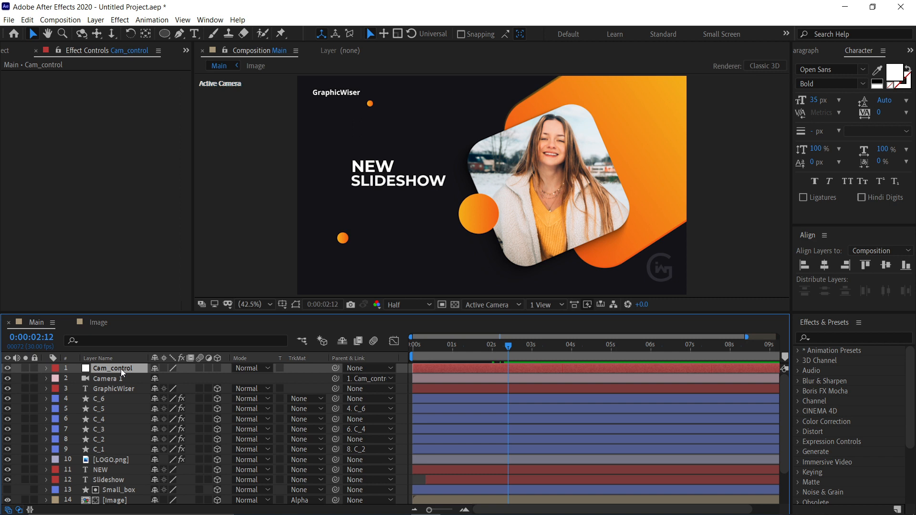
pyautogui.press('u')
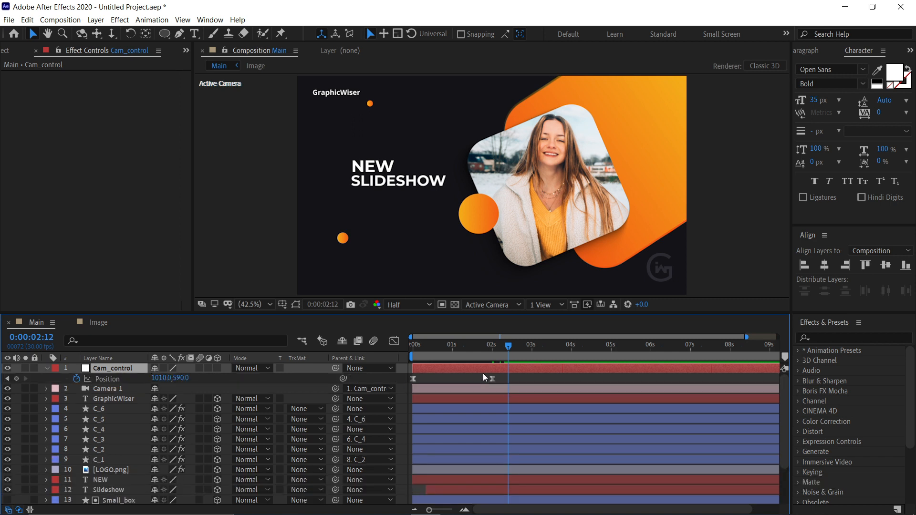
pyautogui.moveTo(515, 347); pyautogui.dragTo(545, 346)
pyautogui.scroll(1, 545, 346)
pyautogui.moveTo(545, 347); pyautogui.dragTo(559, 348)
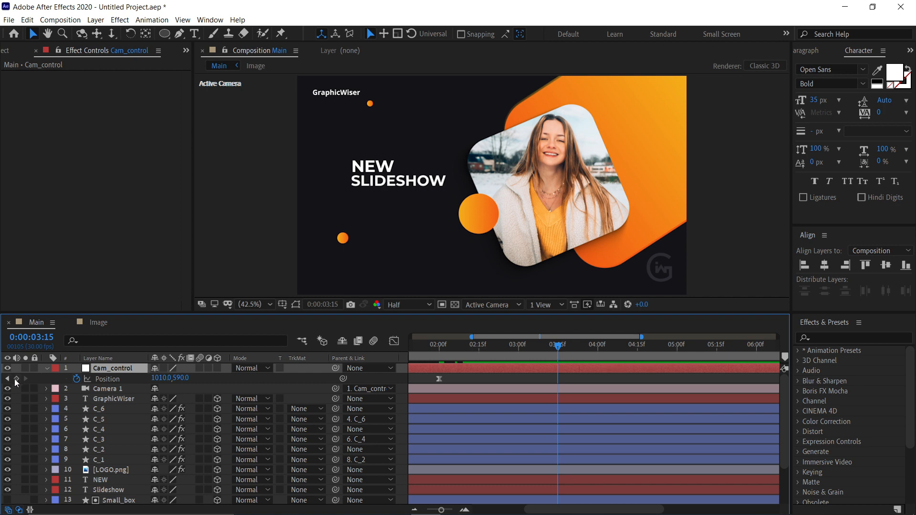
pyautogui.click(16, 379)
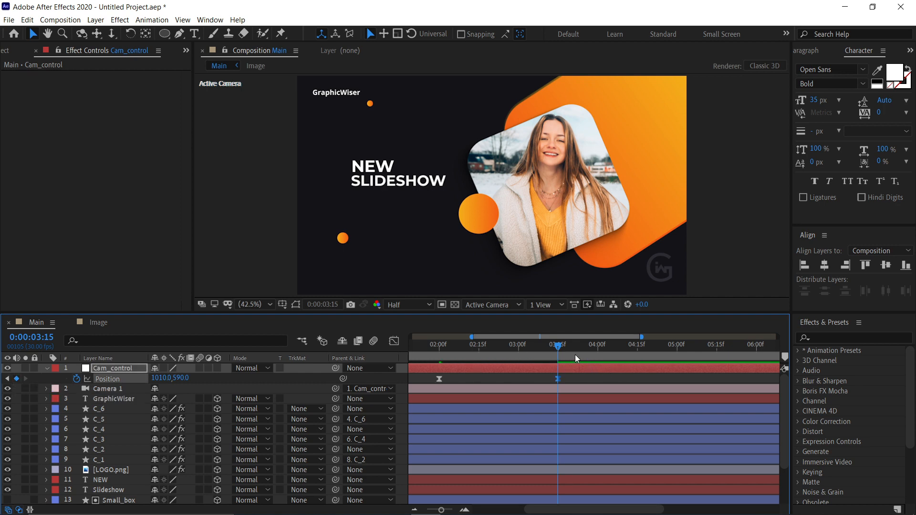
# Step: Keyframe Cam_control at 0:00:05:15 with a far negative X position that slides the slide out of frame, and preview the move
pyautogui.moveTo(558, 348); pyautogui.dragTo(694, 351)
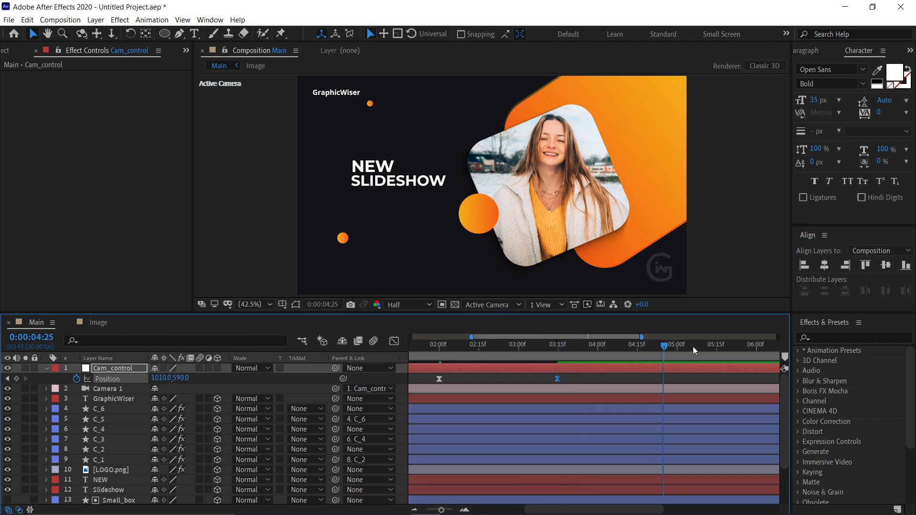
pyautogui.click(717, 346)
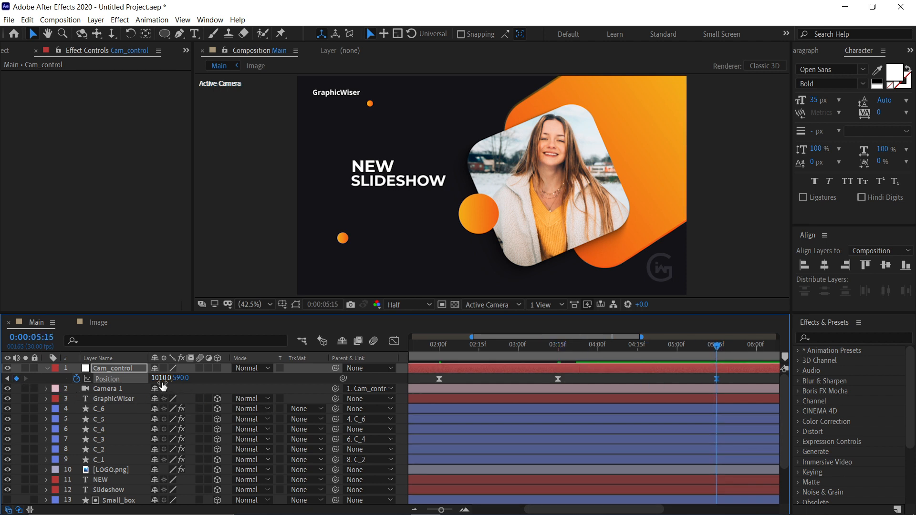
pyautogui.moveTo(161, 381); pyautogui.dragTo(116, 387)
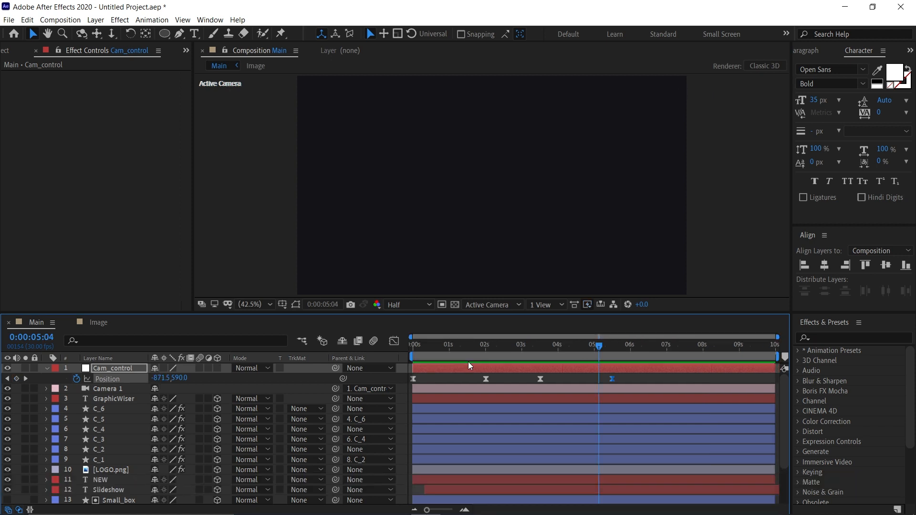
pyautogui.press('KP_0')
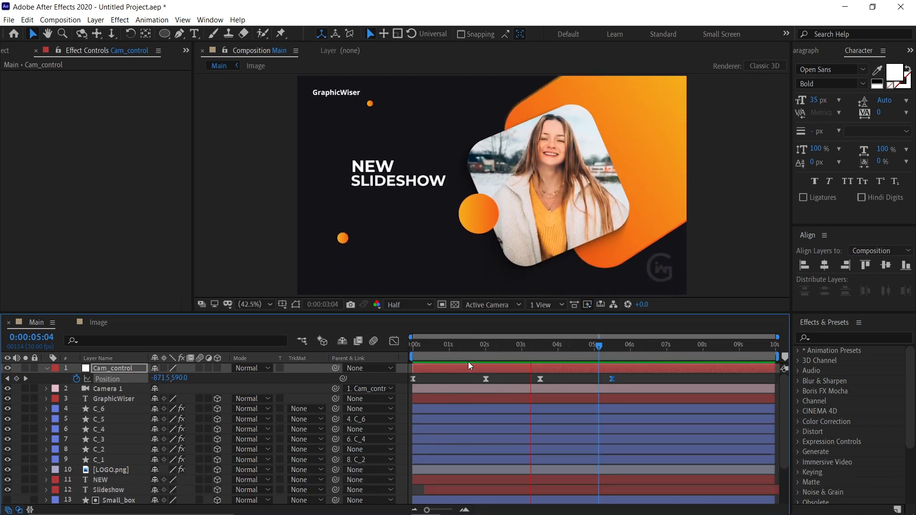
pyautogui.press('space')
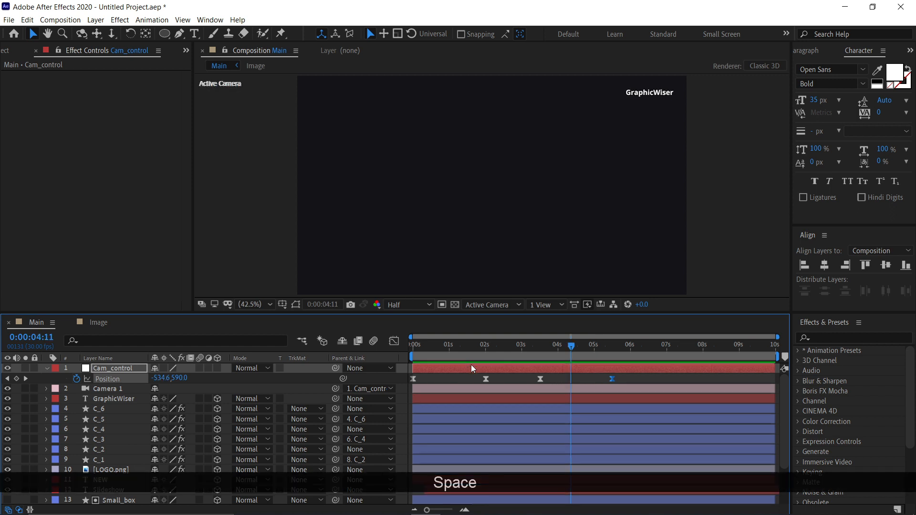
# Step: Soften the speed curve between Cam_control's last two position keyframes to a peak of about 2300 px/sec and preview it
pyautogui.moveTo(626, 377); pyautogui.dragTo(532, 387)
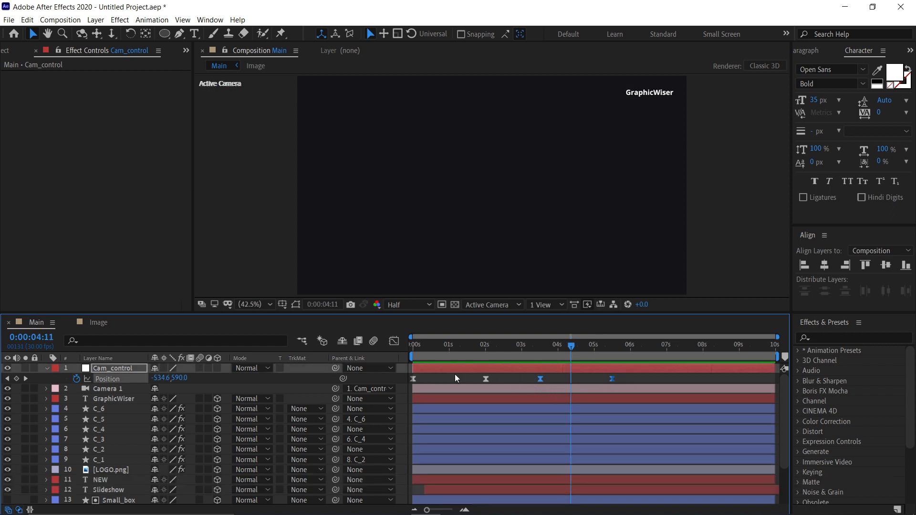
pyautogui.click(394, 342)
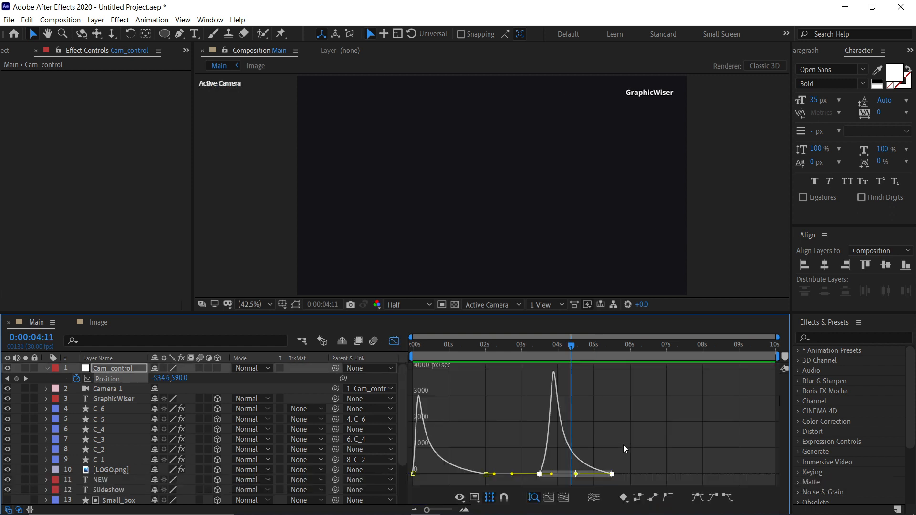
pyautogui.click(587, 462)
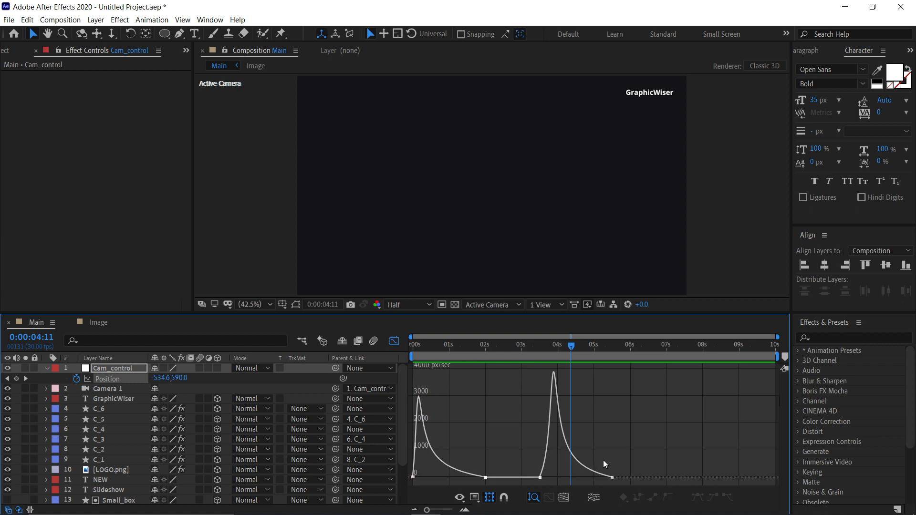
pyautogui.moveTo(626, 482); pyautogui.dragTo(552, 478)
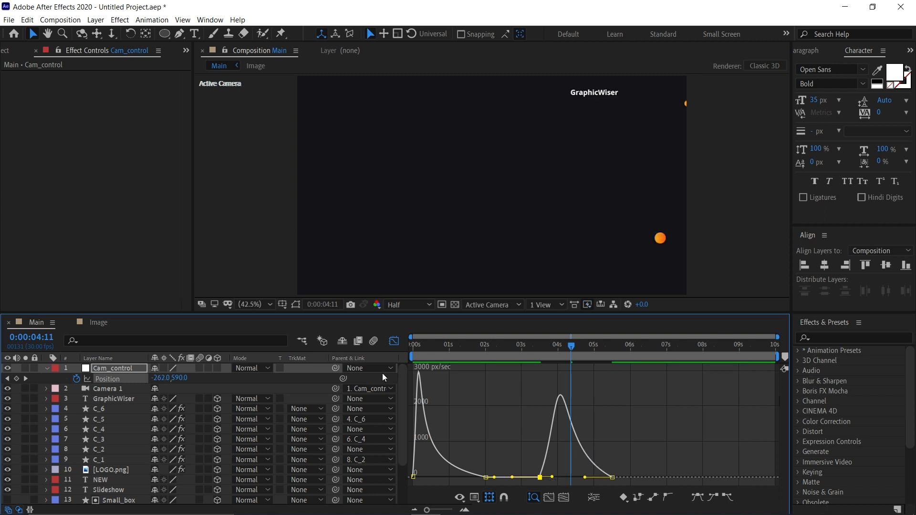
pyautogui.click(395, 341)
pyautogui.click(464, 380)
pyautogui.press('KP_0')
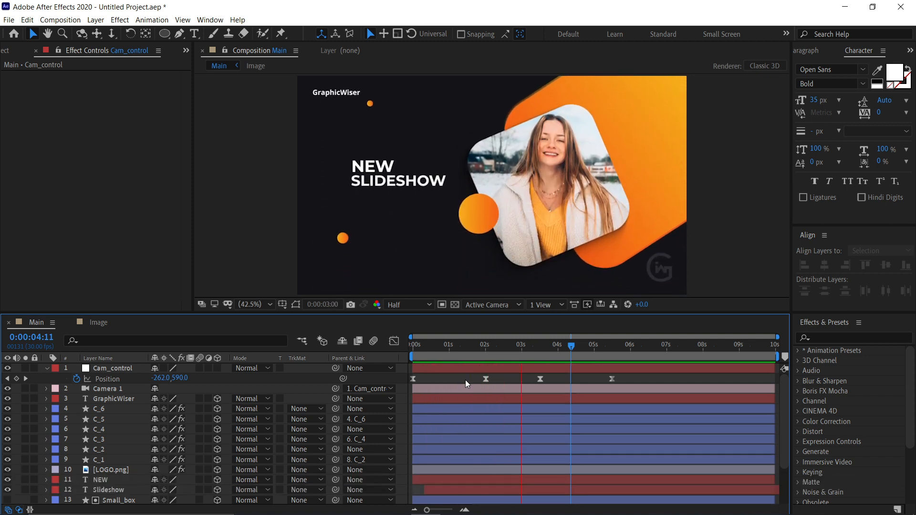
pyautogui.press('space')
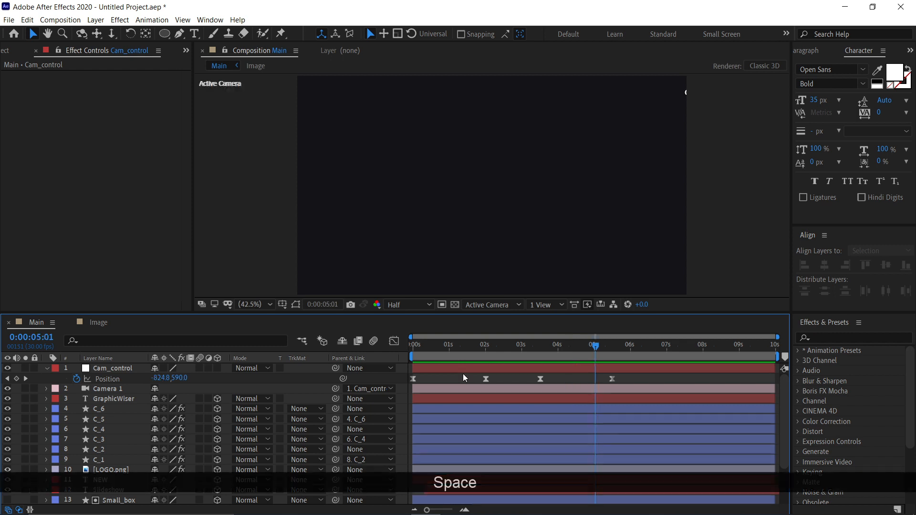
# Step: Smooth the end of Cam_control's second move further, lowering its speed peak to about 2000 px/sec in the graph
pyautogui.moveTo(520, 376); pyautogui.dragTo(648, 385)
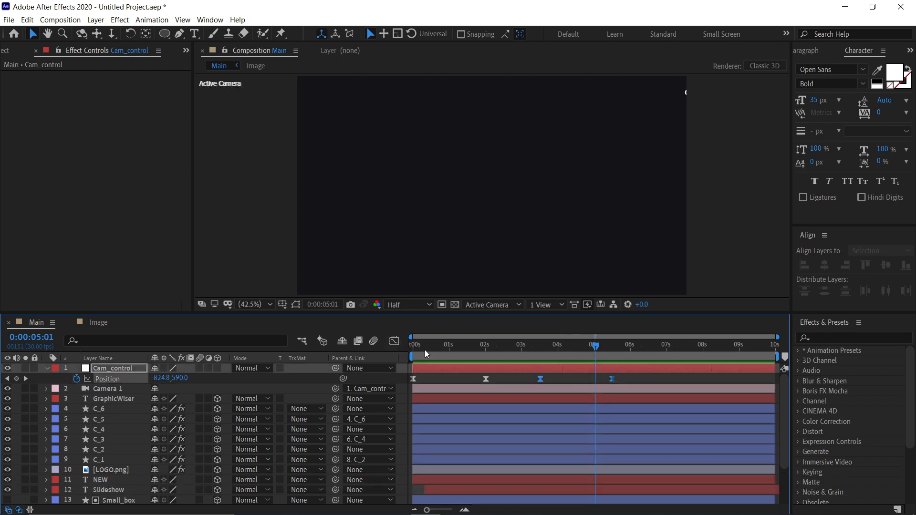
pyautogui.click(394, 340)
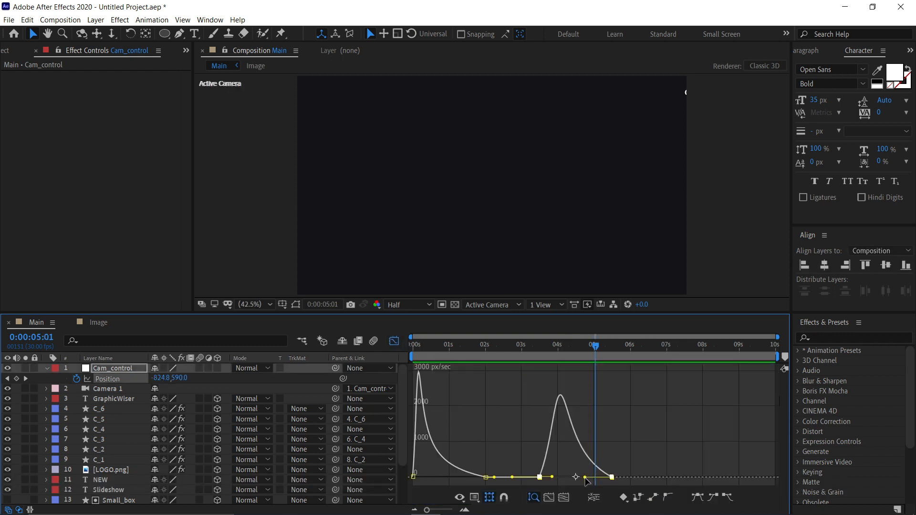
pyautogui.moveTo(585, 477); pyautogui.dragTo(589, 476)
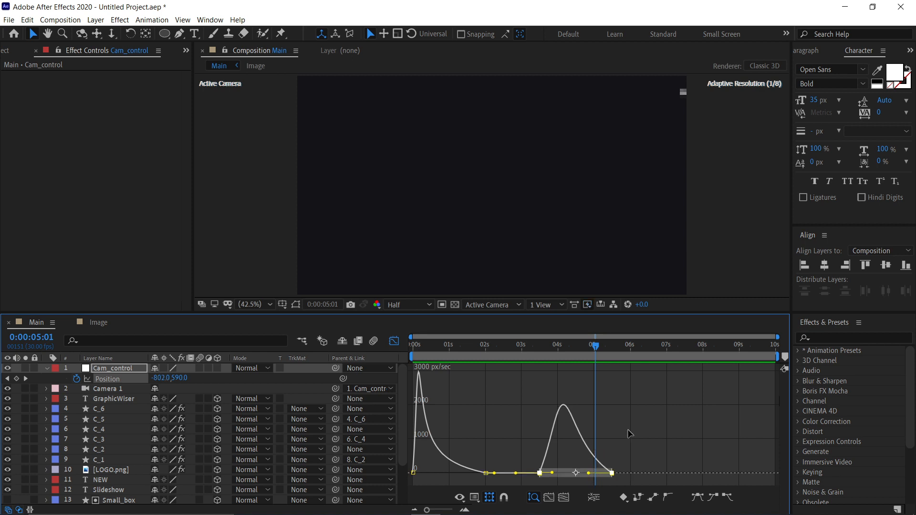
pyautogui.click(394, 341)
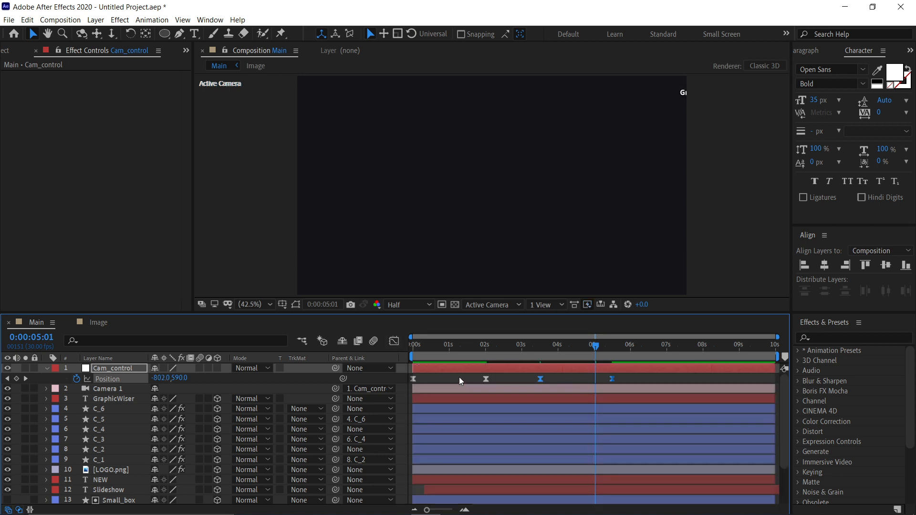
pyautogui.click(459, 377)
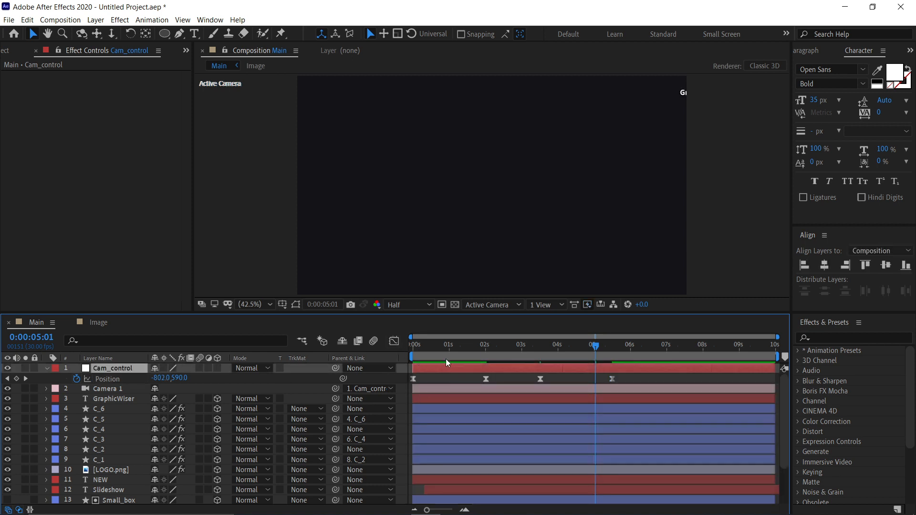
# Step: Add a null object to the Main composition and name it Zoom
pyautogui.moveTo(439, 343); pyautogui.dragTo(508, 344)
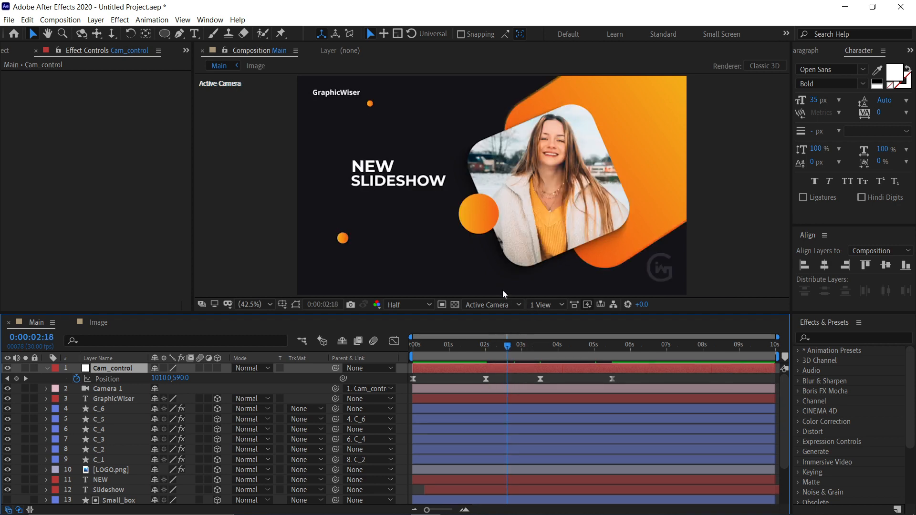
pyautogui.click(510, 347)
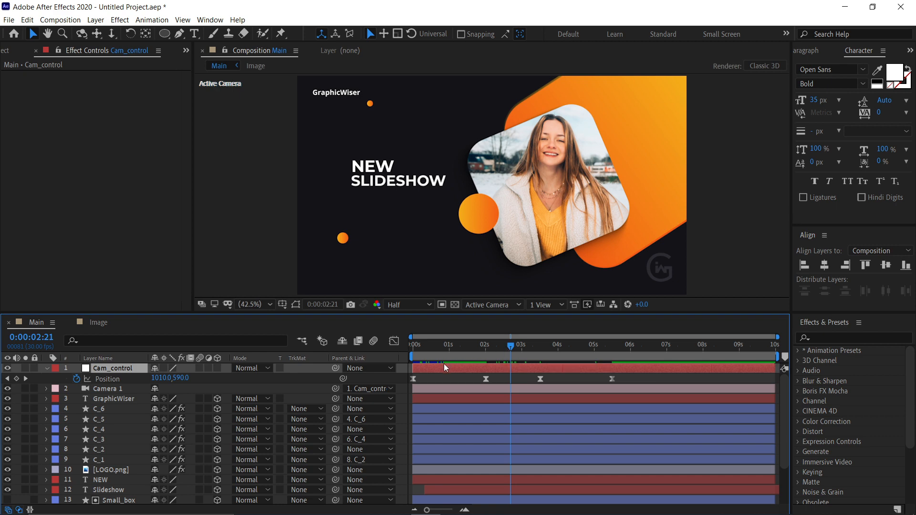
pyautogui.rightClick(400, 394)
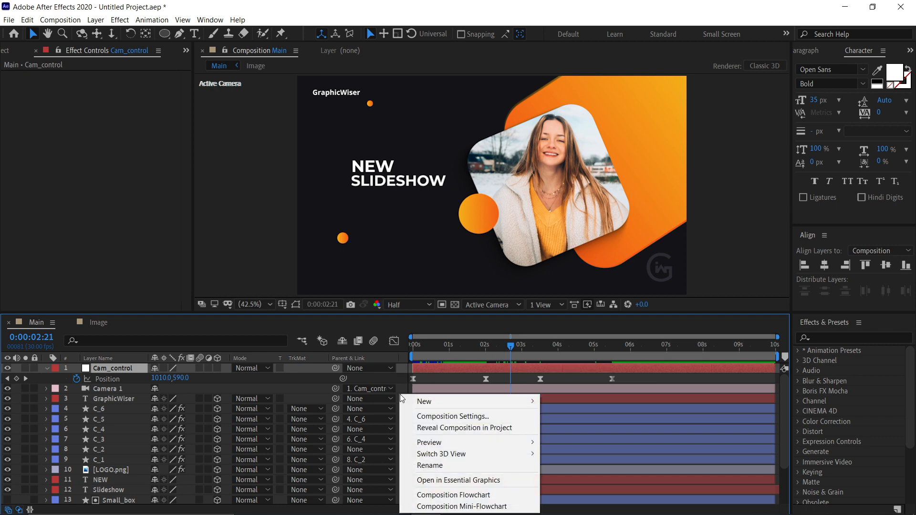
pyautogui.moveTo(431, 401)
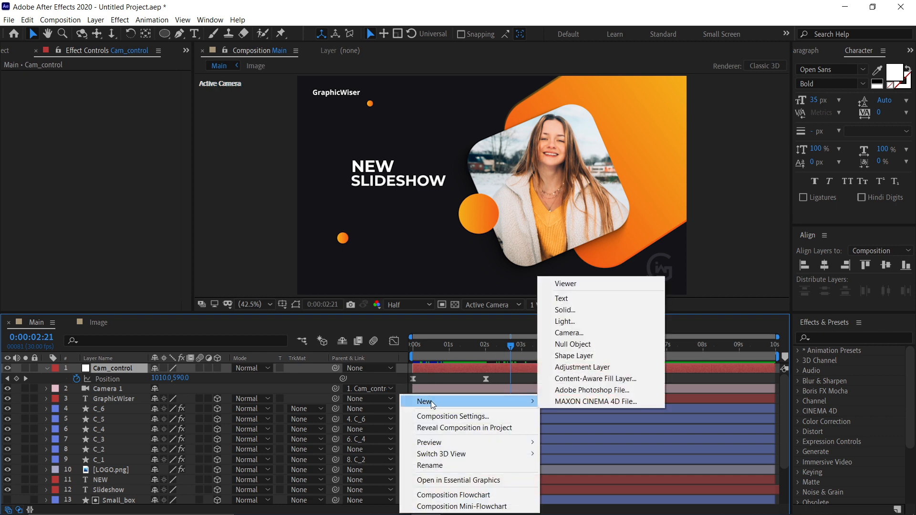
pyautogui.click(571, 344)
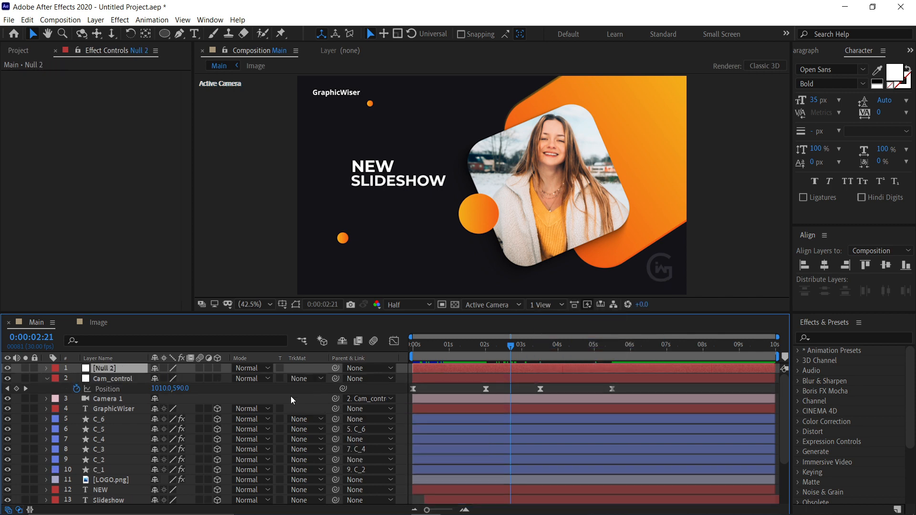
pyautogui.press('Return')
pyautogui.write('Zoom')
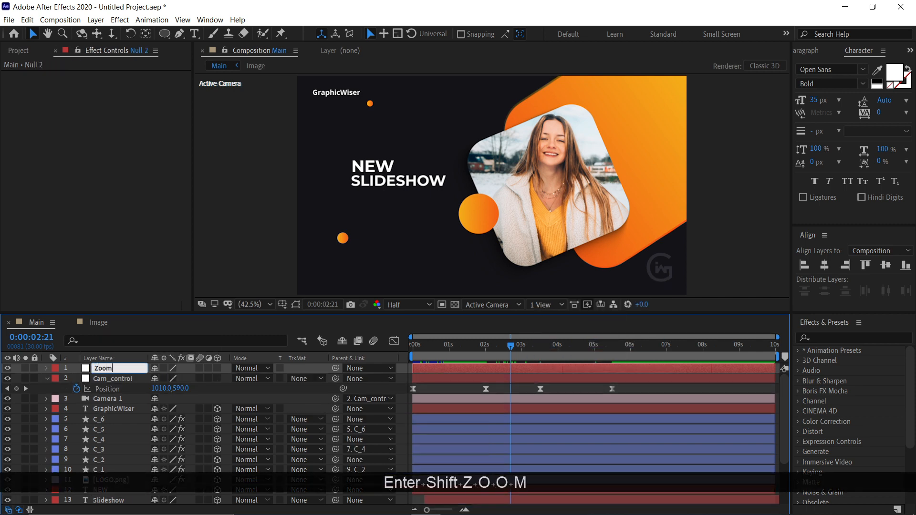
pyautogui.press('Return')
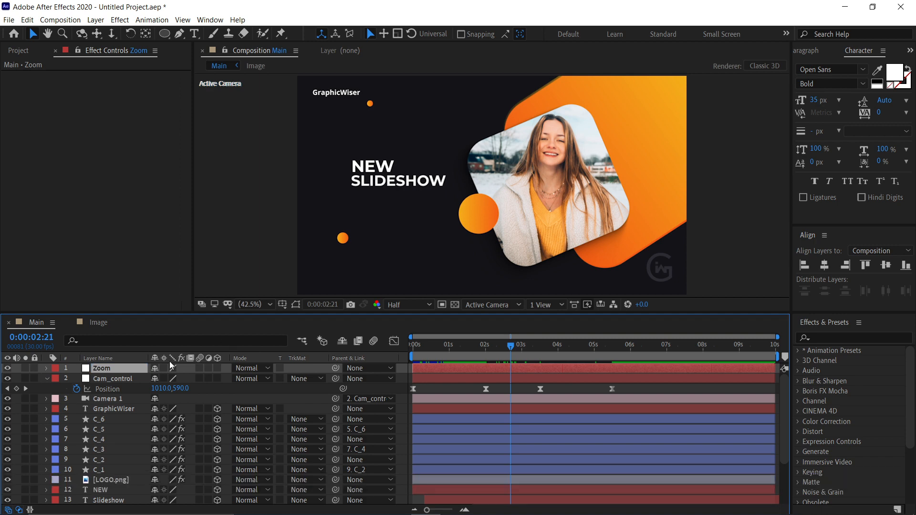
# Step: Parent the Cam_control layer to the Zoom null and make Cam_control a 3D layer
pyautogui.click(128, 383)
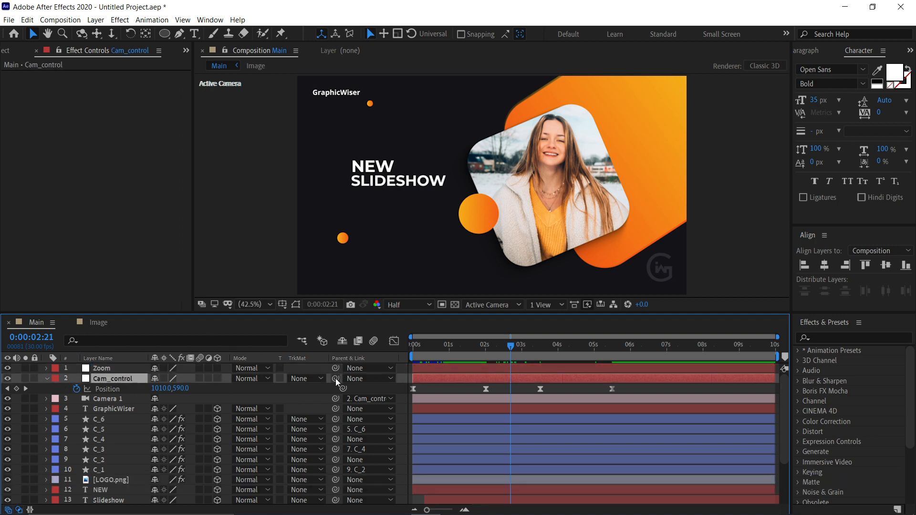
pyautogui.moveTo(336, 379); pyautogui.dragTo(103, 368)
pyautogui.click(111, 370)
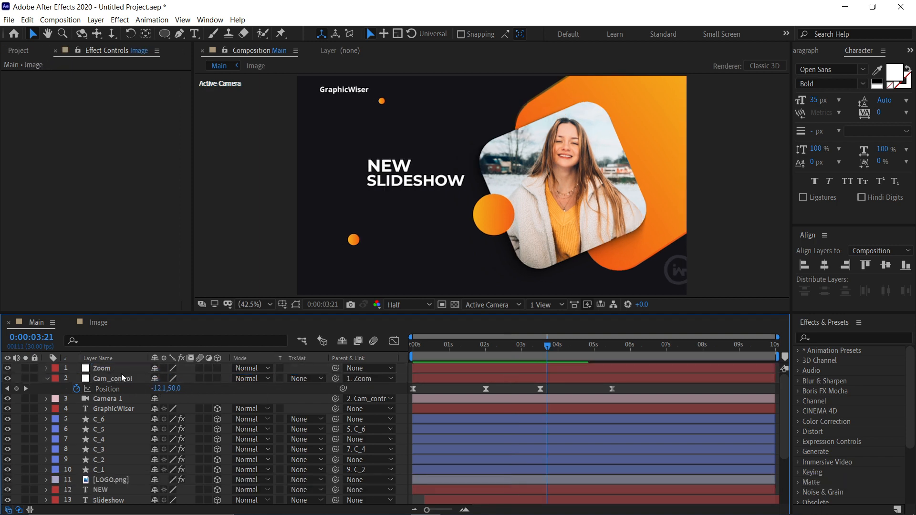
pyautogui.click(217, 379)
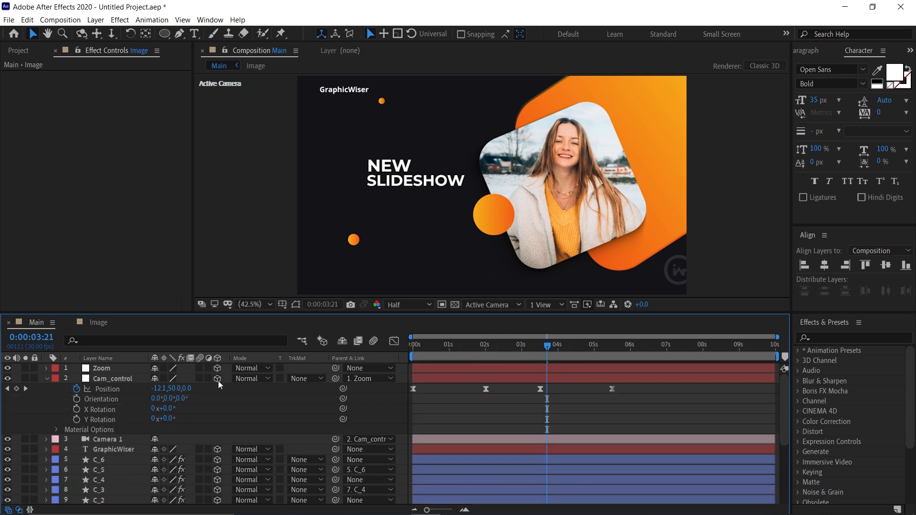
pyautogui.click(46, 378)
# Step: Set the Zoom null's scale keyframe at 0:00:01:00 to 100%
pyautogui.press('KP_1')
pyautogui.press('KP_0')
pyautogui.press('KP_0')
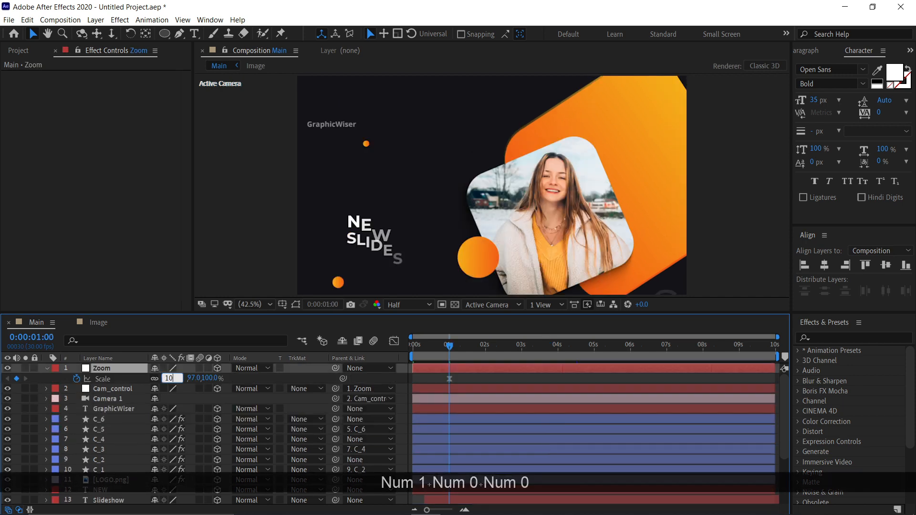
pyautogui.press('Return')
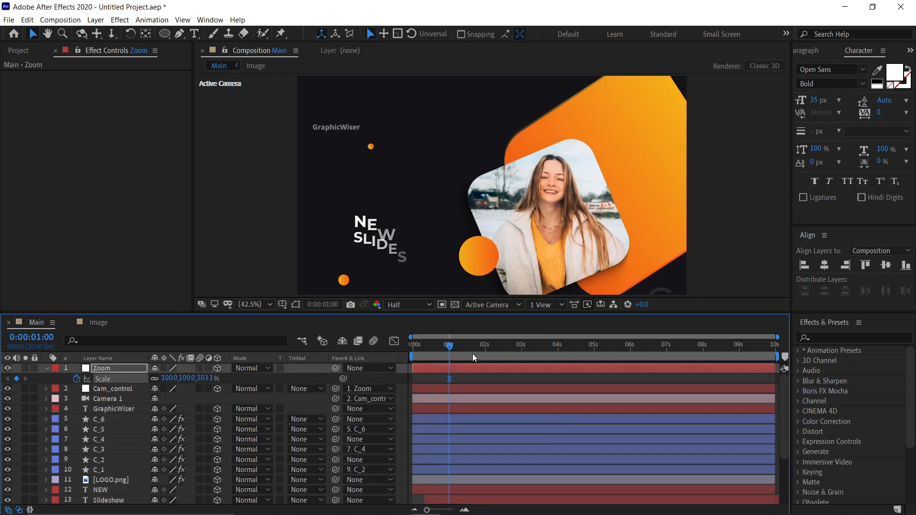
# Step: Keyframe the Zoom null's scale at 97% at 0:00:04:15 and collapse its properties
pyautogui.moveTo(473, 348); pyautogui.dragTo(573, 348)
pyautogui.scroll(3, 572, 353)
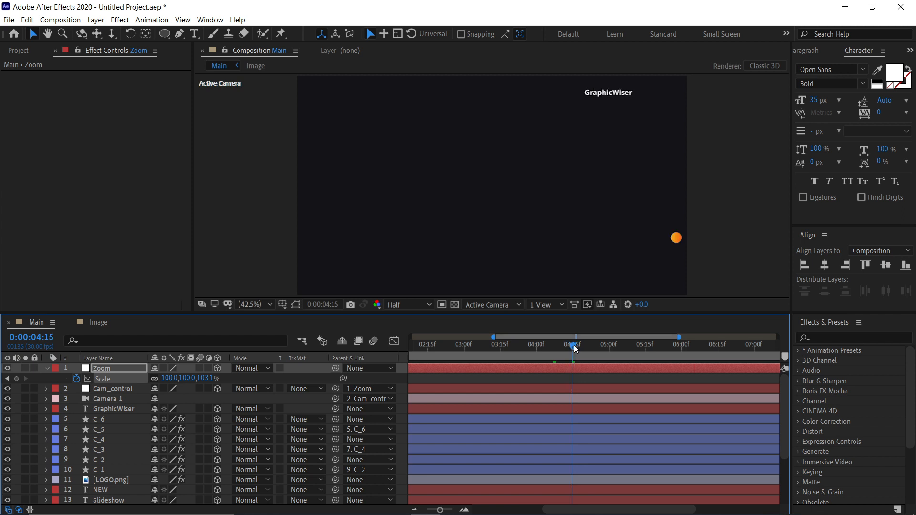
pyautogui.moveTo(173, 378); pyautogui.dragTo(169, 379)
pyautogui.click(170, 378)
pyautogui.write('9')
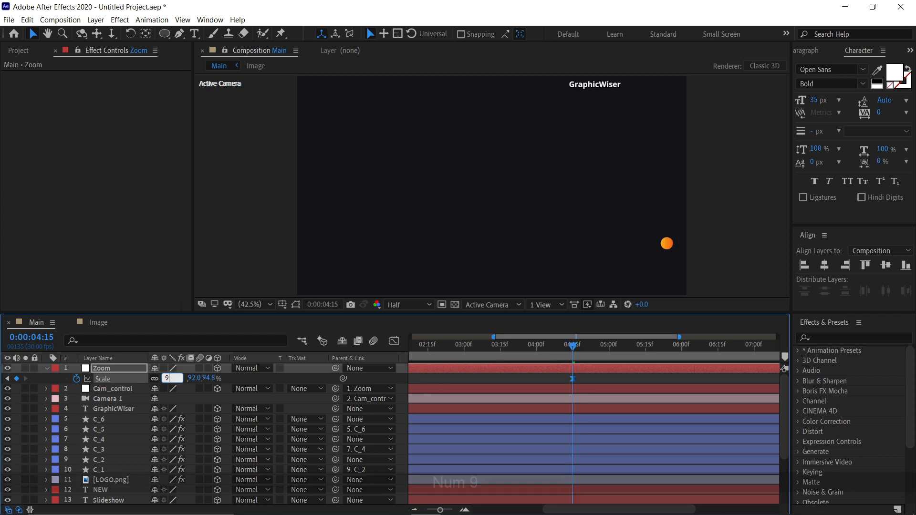
pyautogui.write('7')
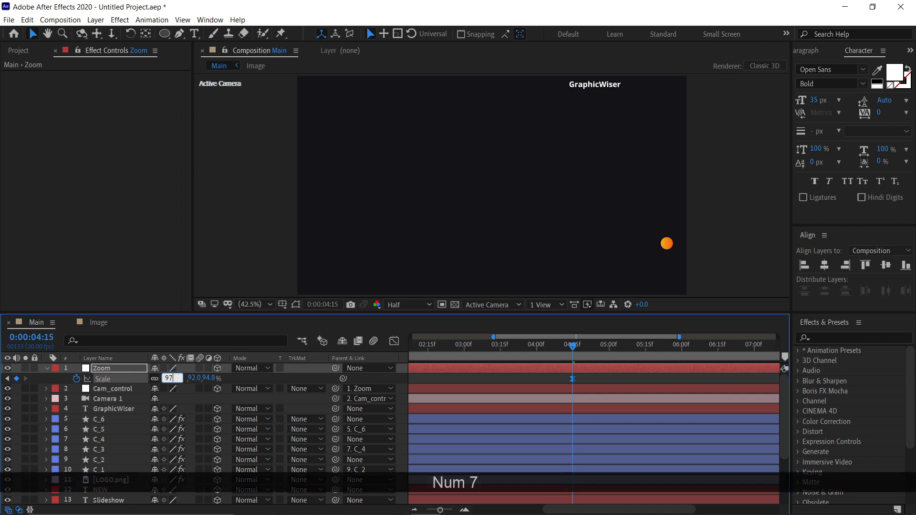
pyautogui.press('Return')
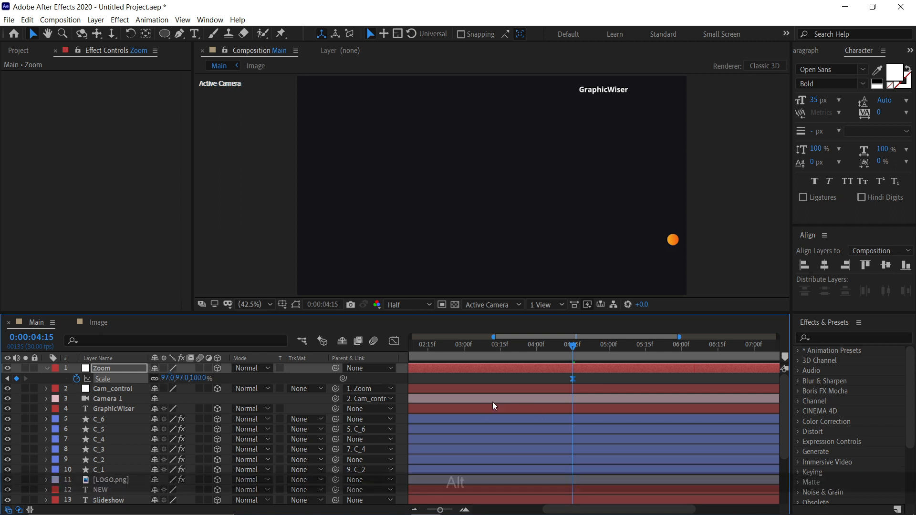
pyautogui.scroll(-3, 493, 402)
pyautogui.press('u')
pyautogui.moveTo(456, 347)
pyautogui.mouseDown()
pyautogui.moveTo(578, 334)
pyautogui.moveTo(412, 342)
pyautogui.moveTo(451, 342)
pyautogui.mouseUp()
pyautogui.press('u')
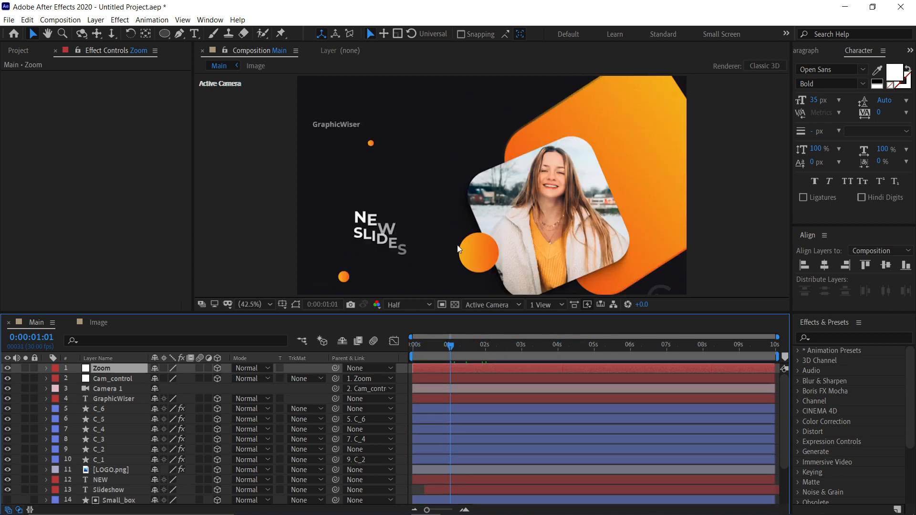
# Step: Reveal the Image layer's scale and add a 100% scale keyframe at 0:00:02:00
pyautogui.scroll(-3, 112, 415)
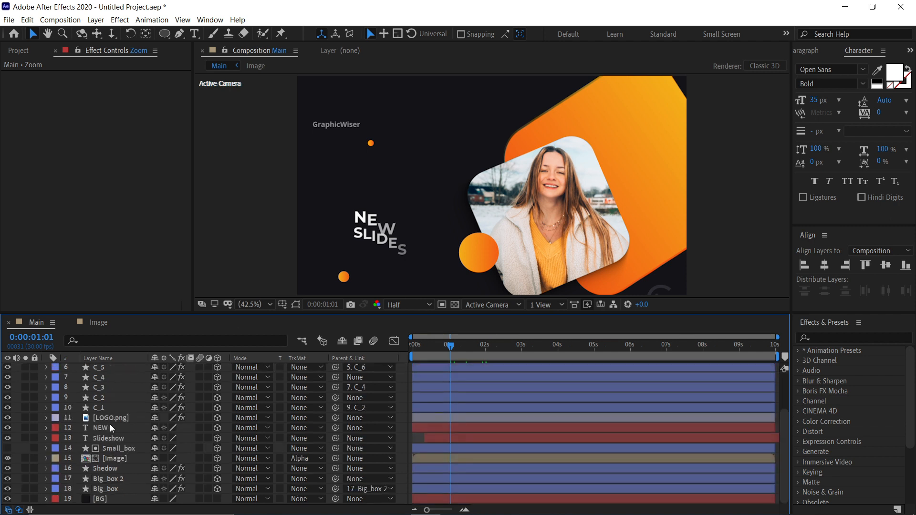
pyautogui.click(116, 459)
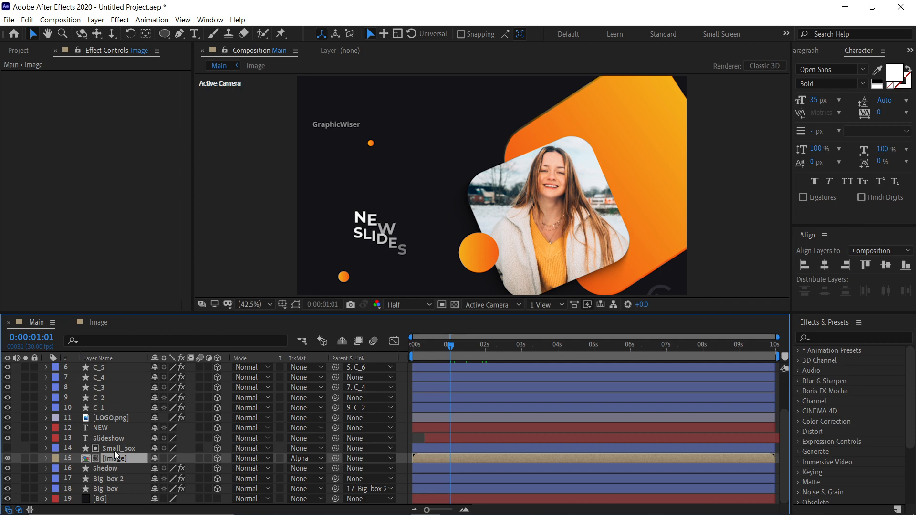
pyautogui.press('s')
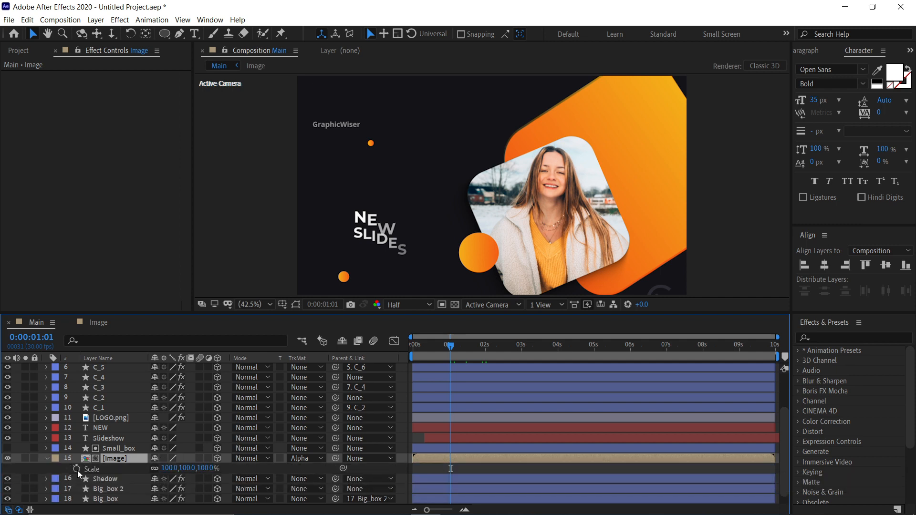
pyautogui.click(482, 341)
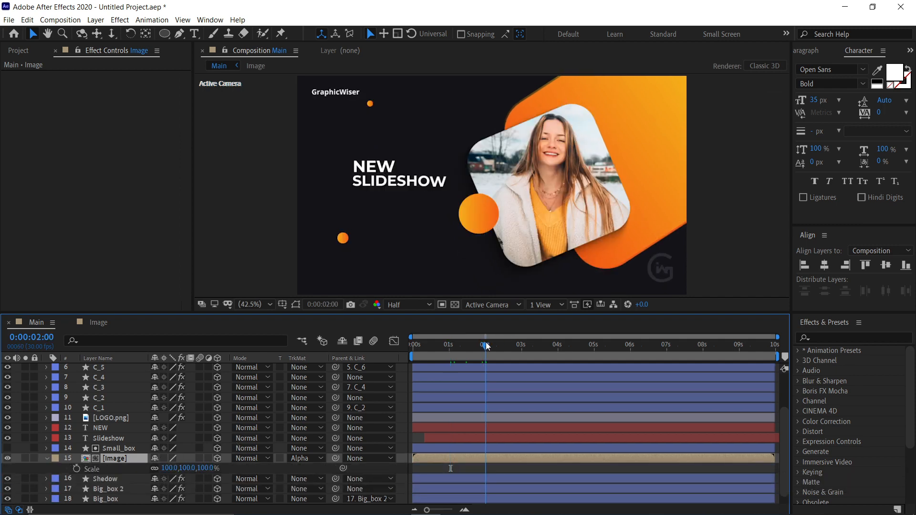
pyautogui.scroll(3, 485, 359)
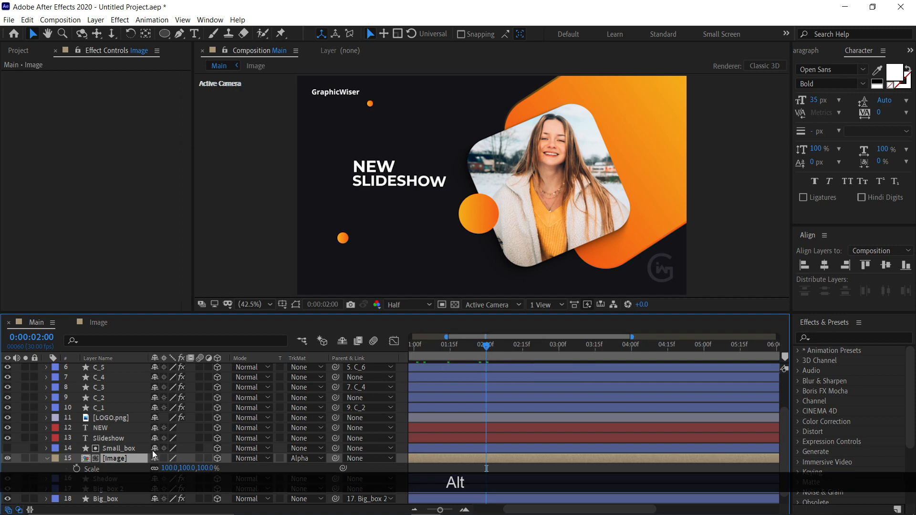
pyautogui.click(77, 469)
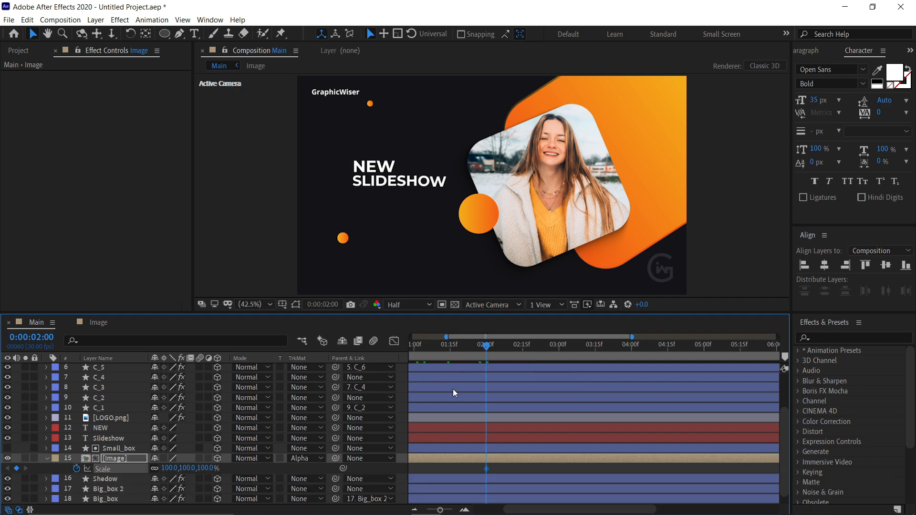
# Step: Keyframe the Image layer's scale at 90% at the start of the timeline and preview the growth
pyautogui.scroll(-3, 453, 391)
pyautogui.press('Home')
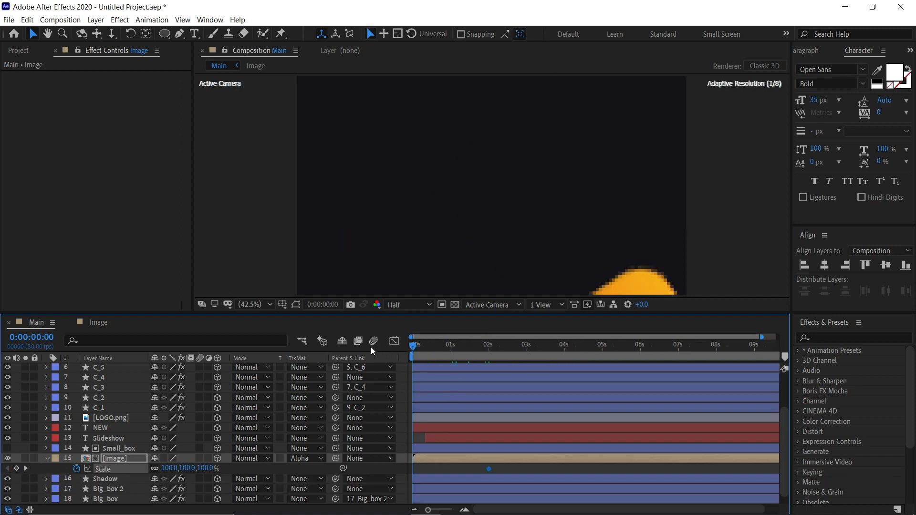
pyautogui.click(167, 468)
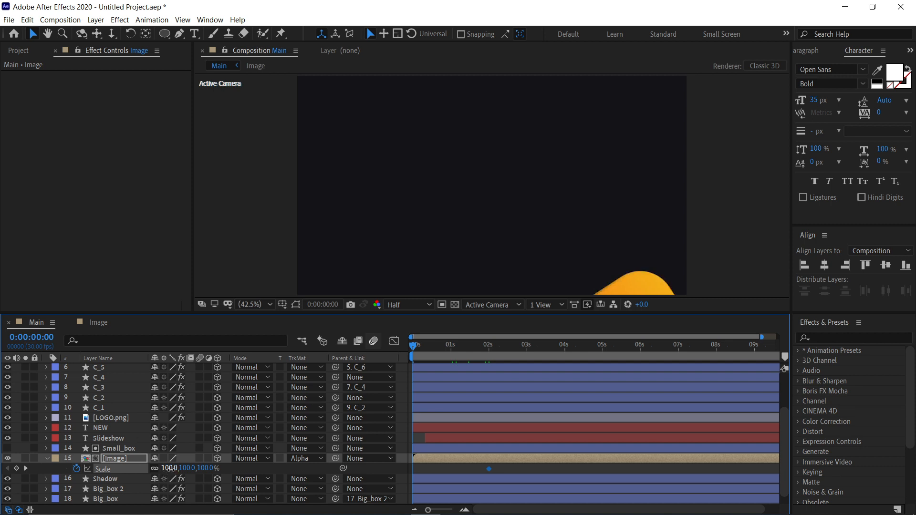
pyautogui.write('90')
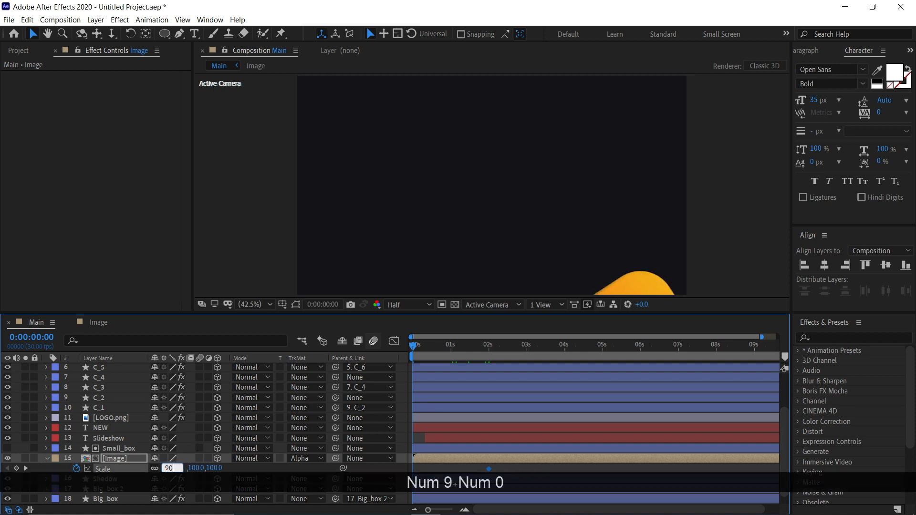
pyautogui.press('Return')
pyautogui.press('KP_0')
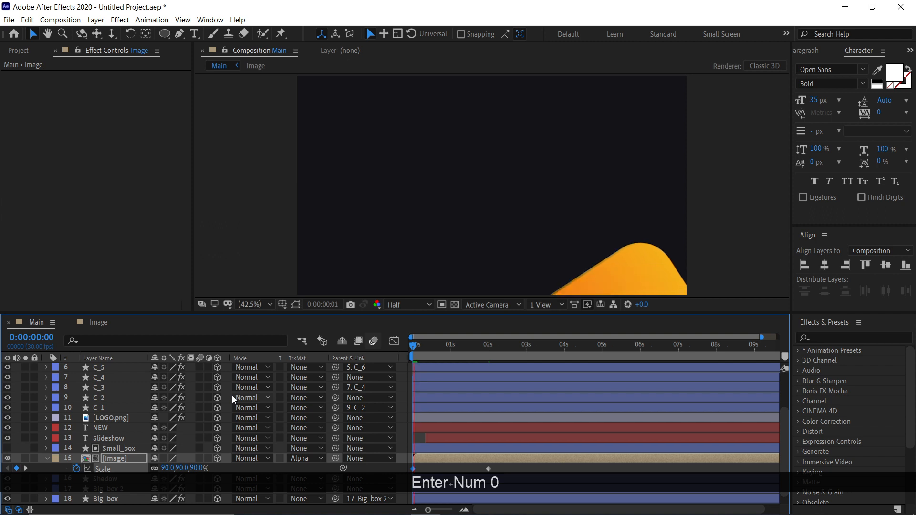
pyautogui.press('space')
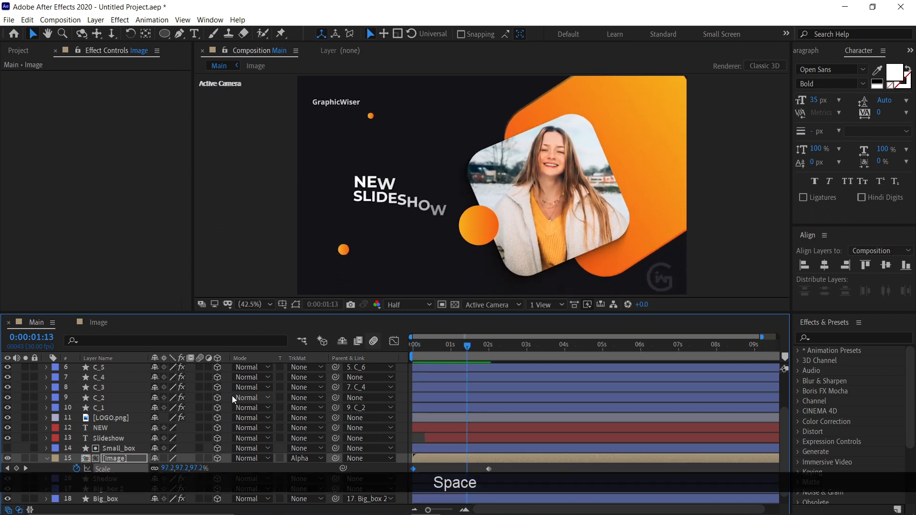
# Step: Set the Image layer's starting scale to 93%, apply Easy Ease to its scale keyframes, and preview the result
pyautogui.press('Home')
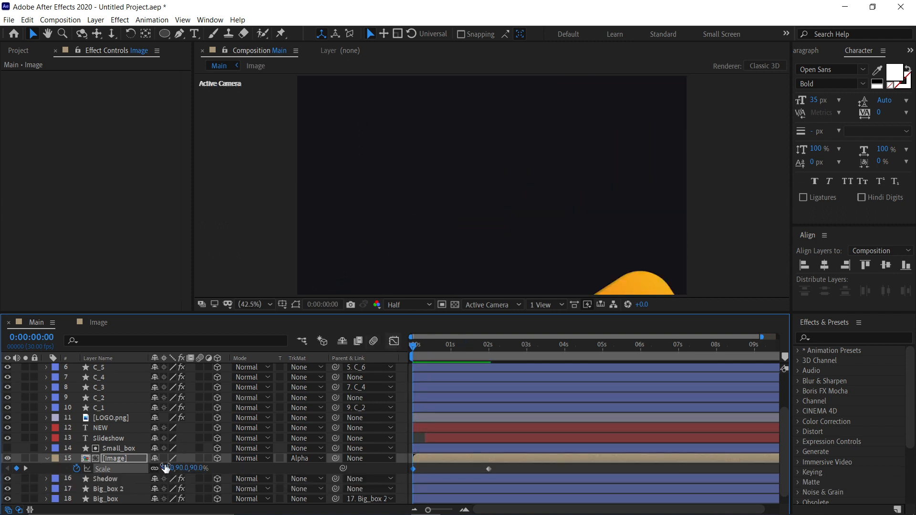
pyautogui.click(166, 468)
pyautogui.write('93')
pyautogui.press('Return')
pyautogui.press('F9')
pyautogui.press('KP_0')
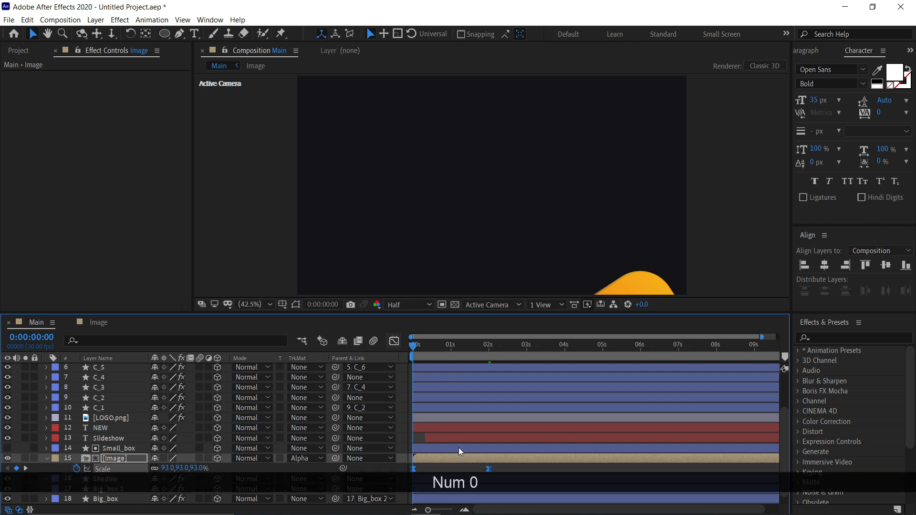
pyautogui.press('space')
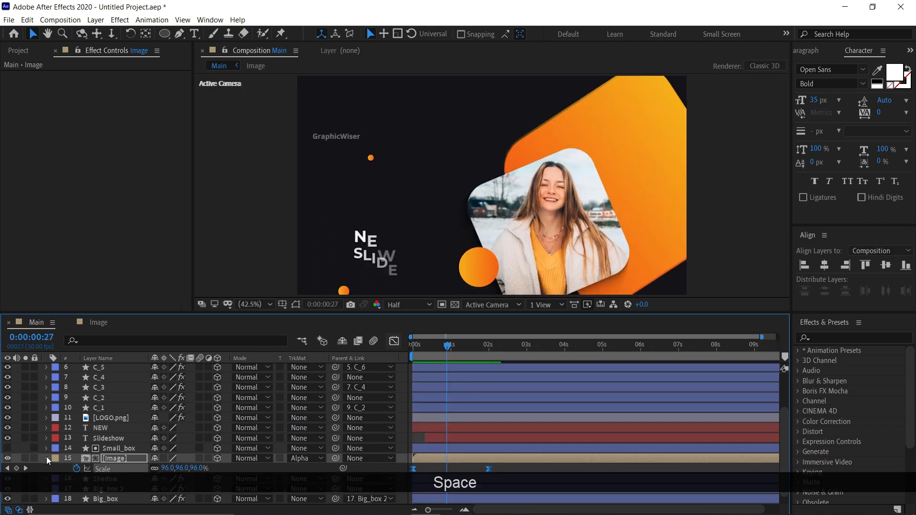
# Step: Preview the slide's complete animation with the camera zoom and the move out of frame
pyautogui.scroll(3, 119, 453)
pyautogui.click(116, 373)
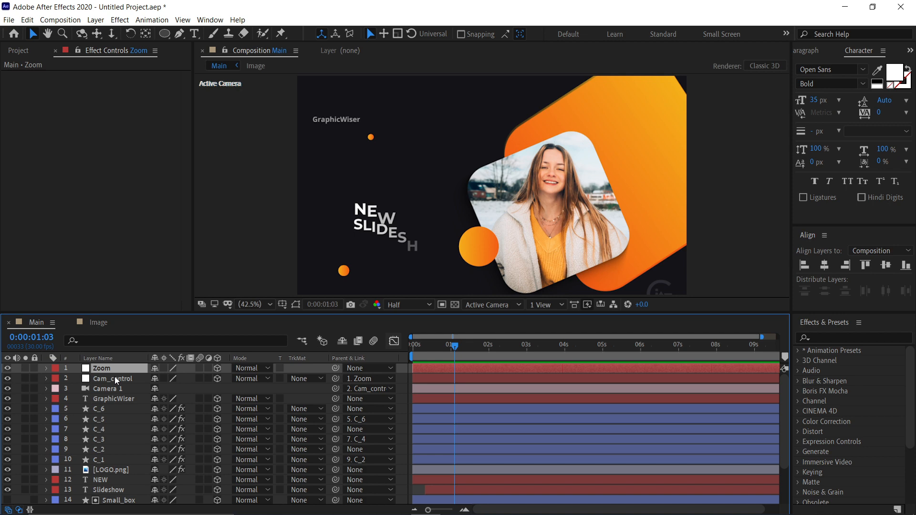
pyautogui.press('KP_0')
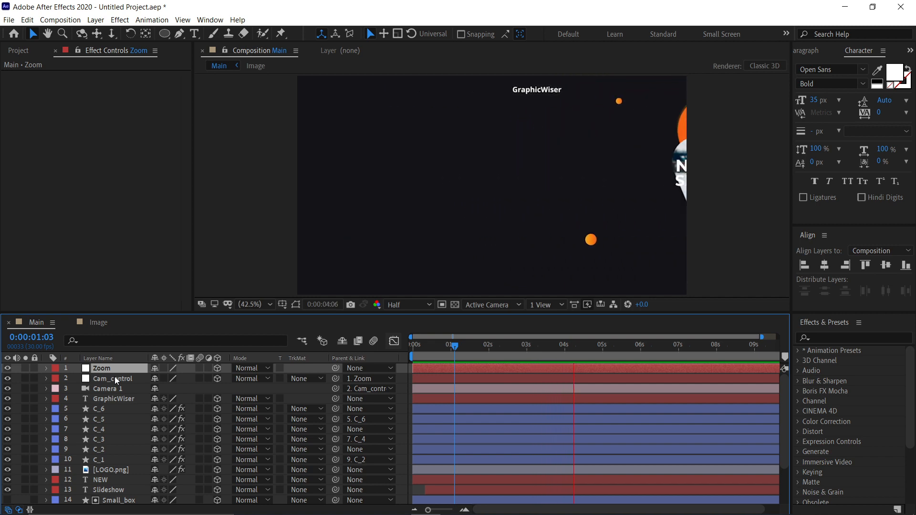
pyautogui.press('space')
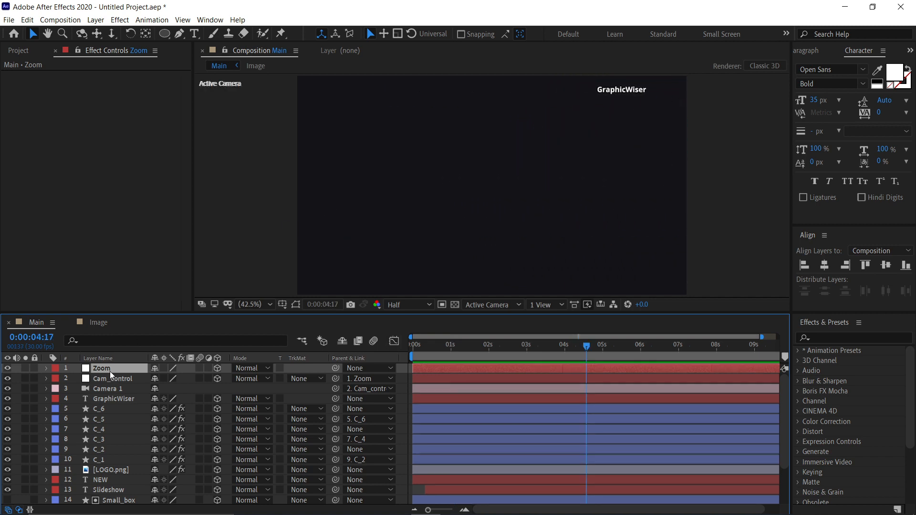
pyautogui.scroll(-3, 112, 367)
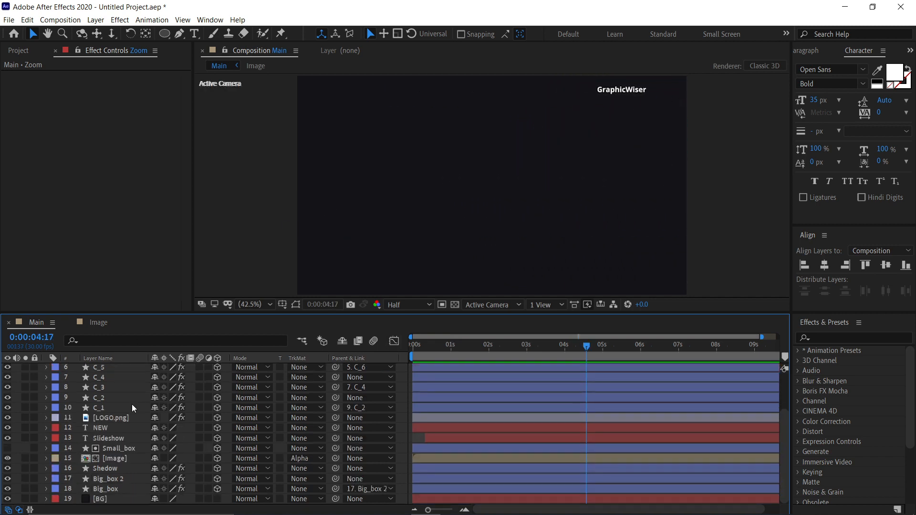
# Step: Pre-compose all layers of Main except BG into a new composition named Scene_01, moving all attributes into it
pyautogui.keyDown('shift'); pyautogui.click(119, 488); pyautogui.keyUp('shift')
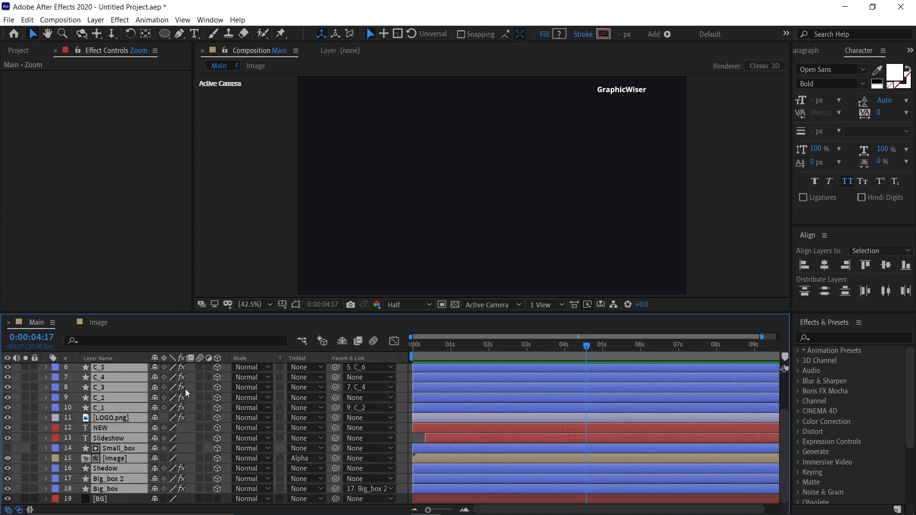
pyautogui.rightClick(130, 409)
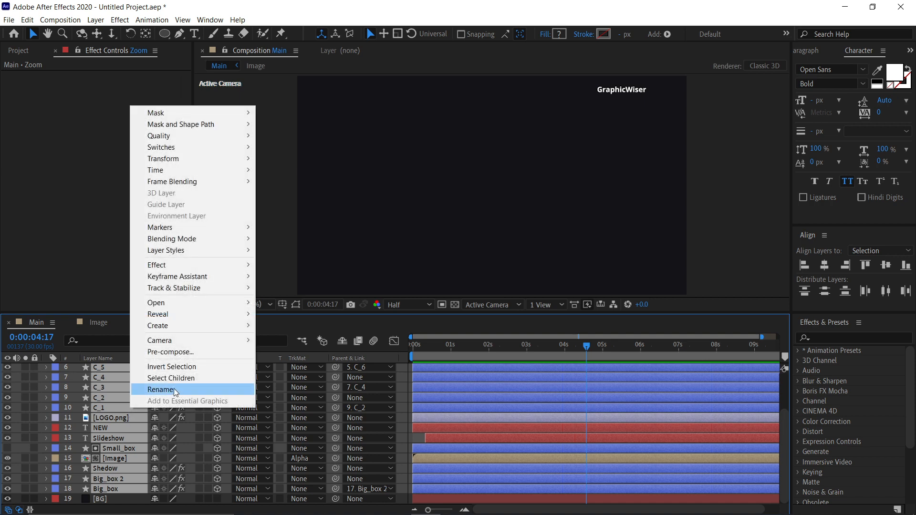
pyautogui.click(165, 352)
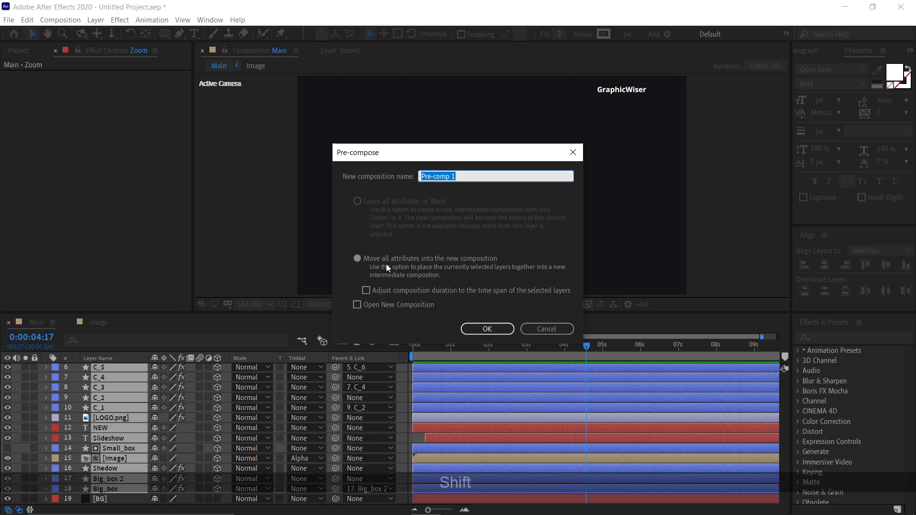
pyautogui.write('Scene_01')
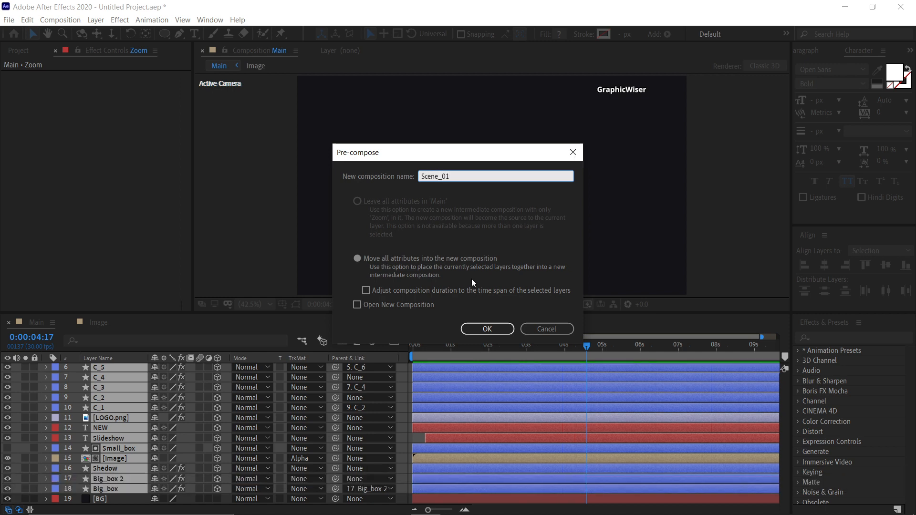
pyautogui.click(483, 330)
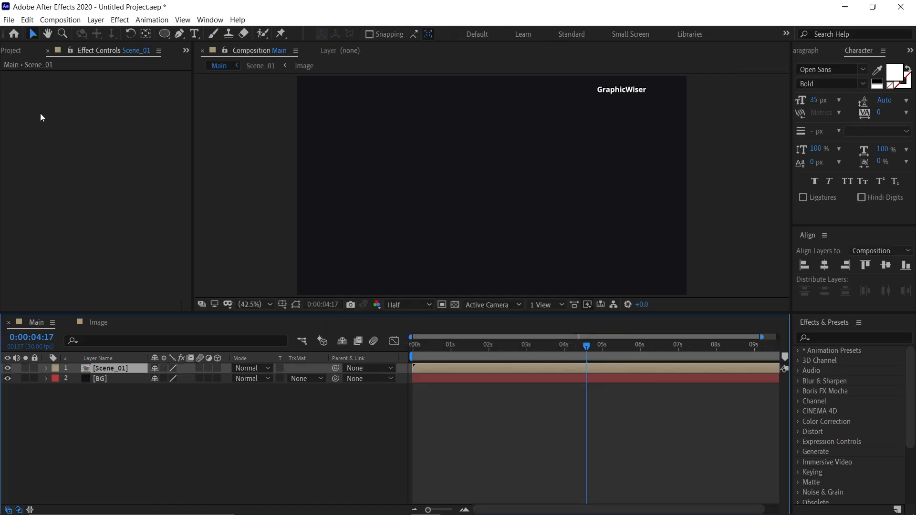
# Step: Show the project items, close the Image composition's timeline and select the Scene_01 layer in Main
pyautogui.click(36, 50)
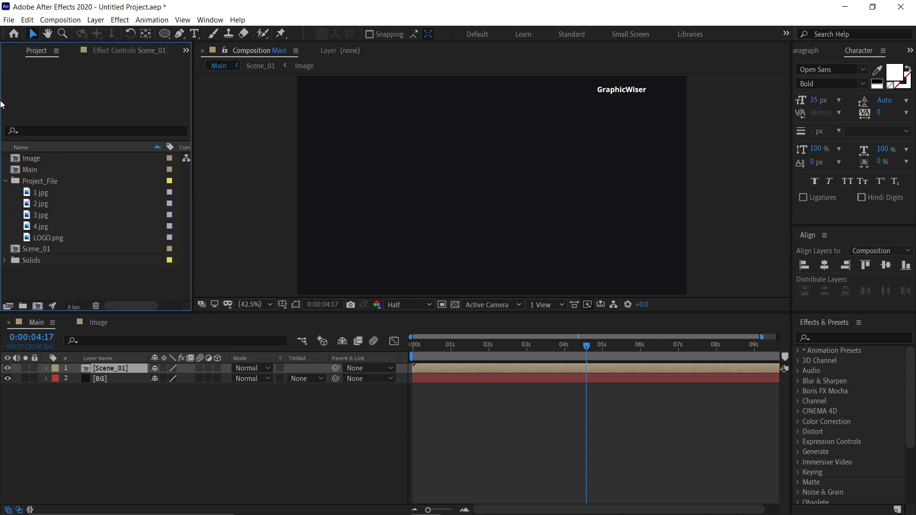
pyautogui.click(128, 368)
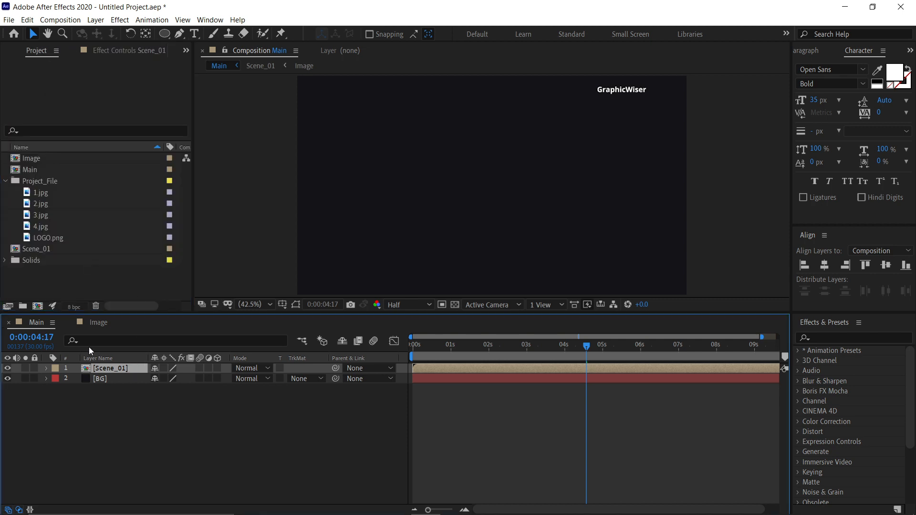
pyautogui.click(86, 323)
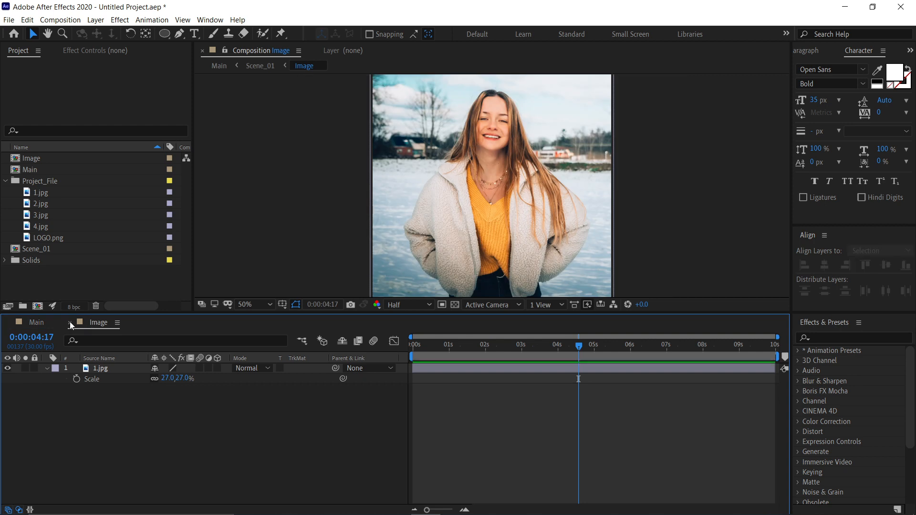
pyautogui.click(69, 323)
pyautogui.click(111, 410)
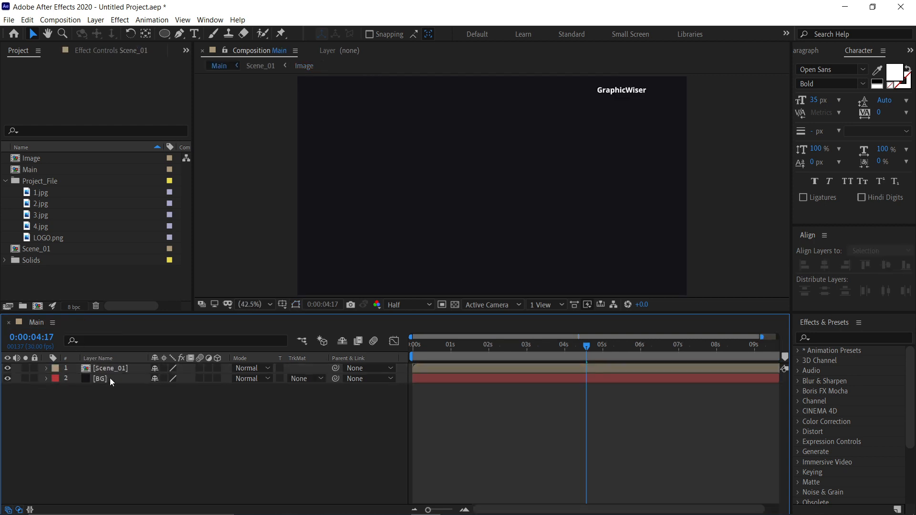
pyautogui.click(109, 379)
pyautogui.click(113, 368)
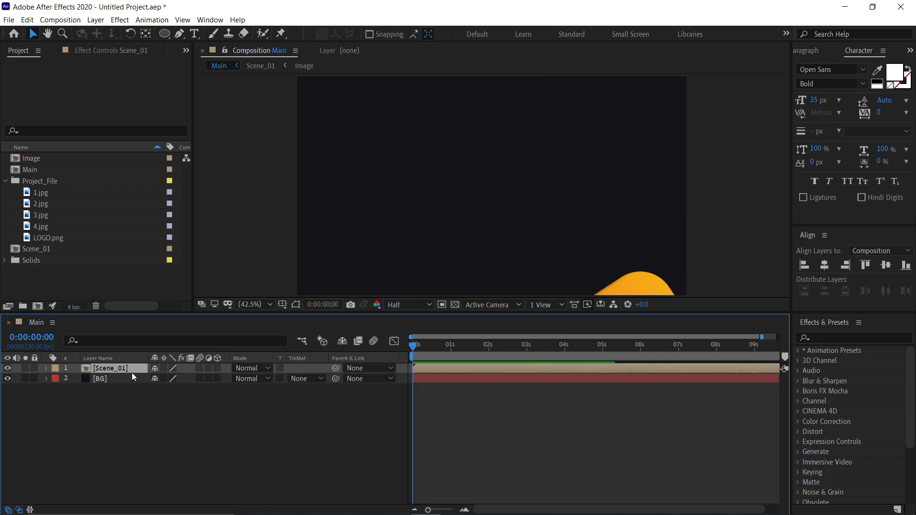
# Step: Duplicate the Scene_01 composition in the project and place the copy above the Scene_01 layer in Main
pyautogui.click(42, 249)
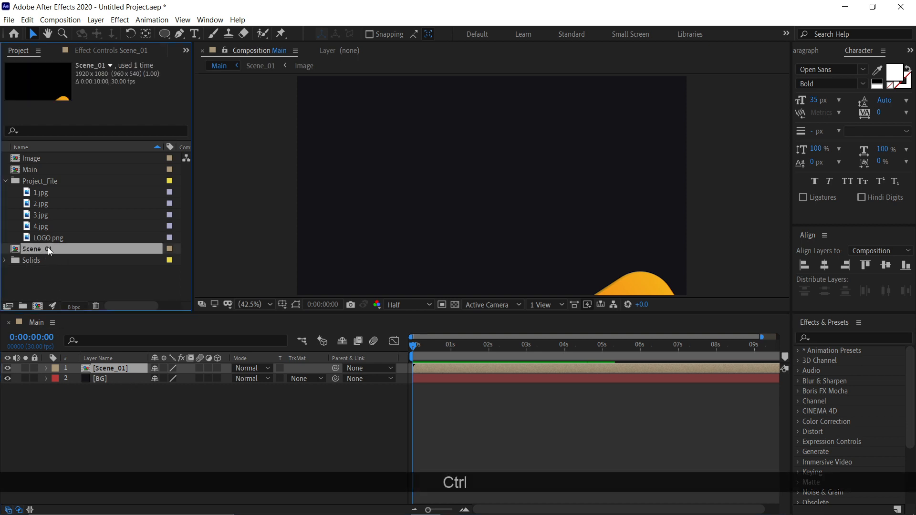
pyautogui.hotkey('ctrl', 'd')
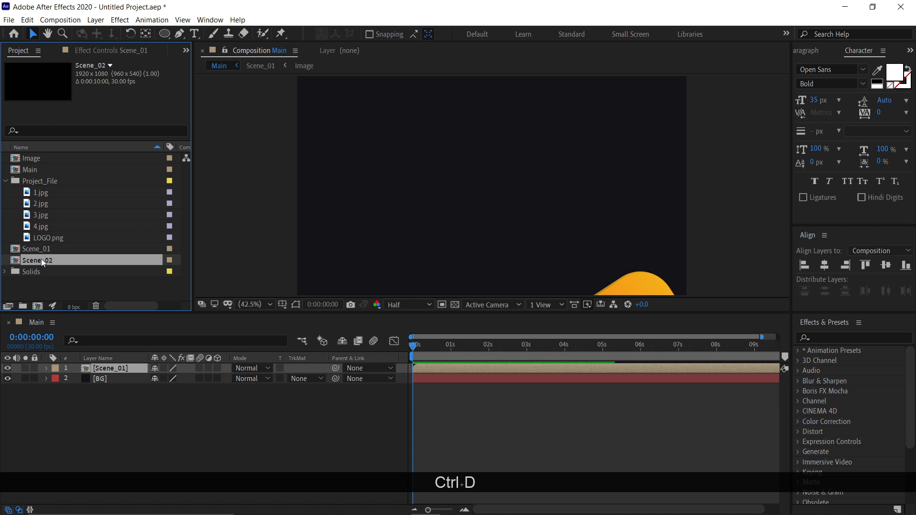
pyautogui.moveTo(35, 262); pyautogui.dragTo(108, 359)
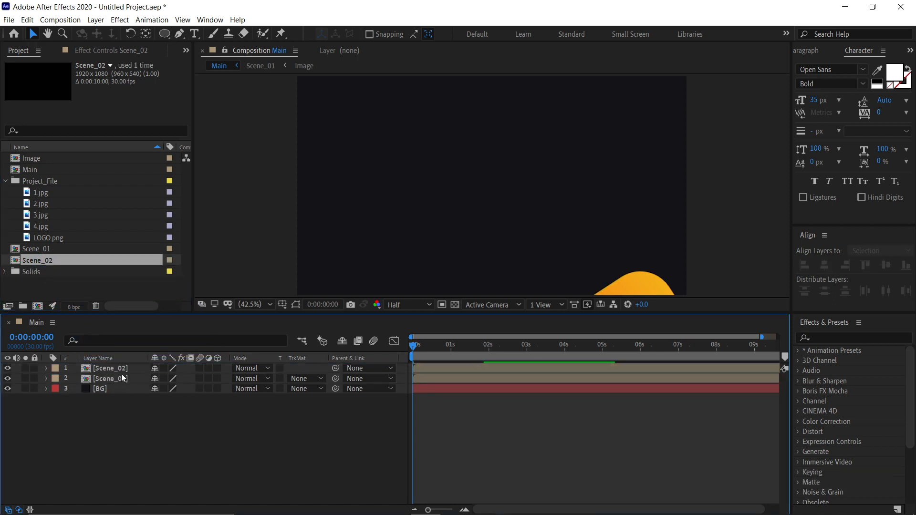
pyautogui.click(121, 369)
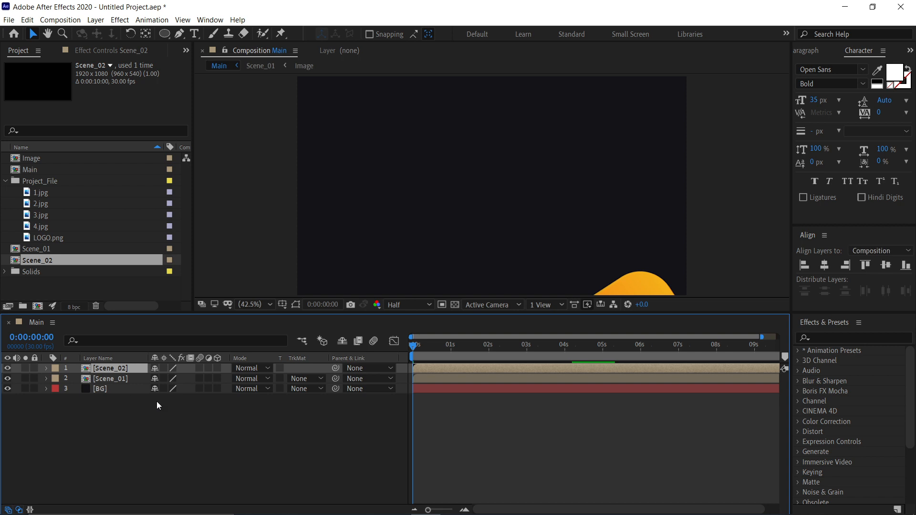
pyautogui.click(117, 380)
pyautogui.click(119, 368)
# Step: Open the Scene_02 composition from Main and duplicate the Image composition in the project for its picture
pyautogui.doubleClick(116, 370)
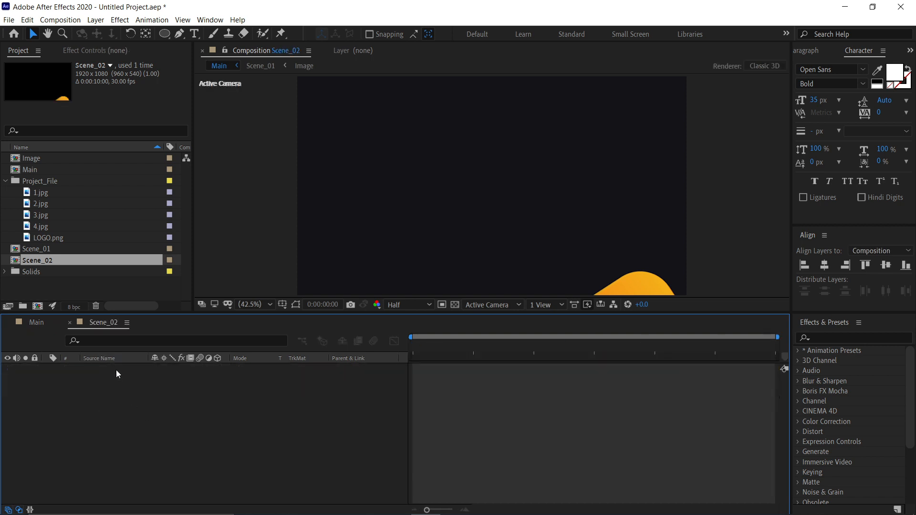
pyautogui.scroll(-3, 122, 408)
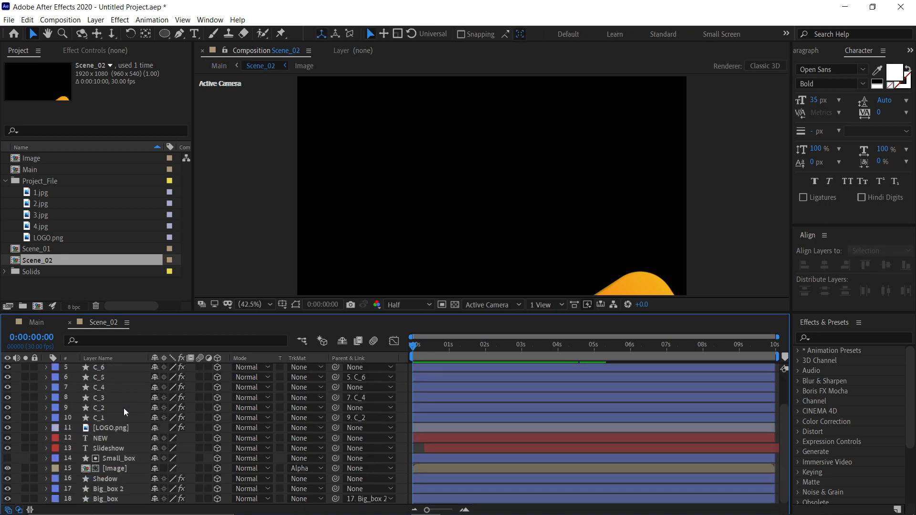
pyautogui.click(119, 467)
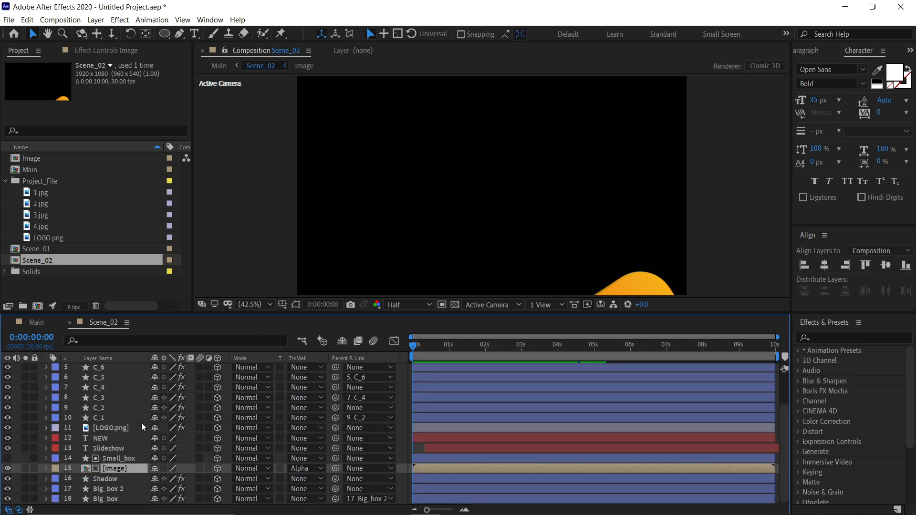
pyautogui.click(31, 159)
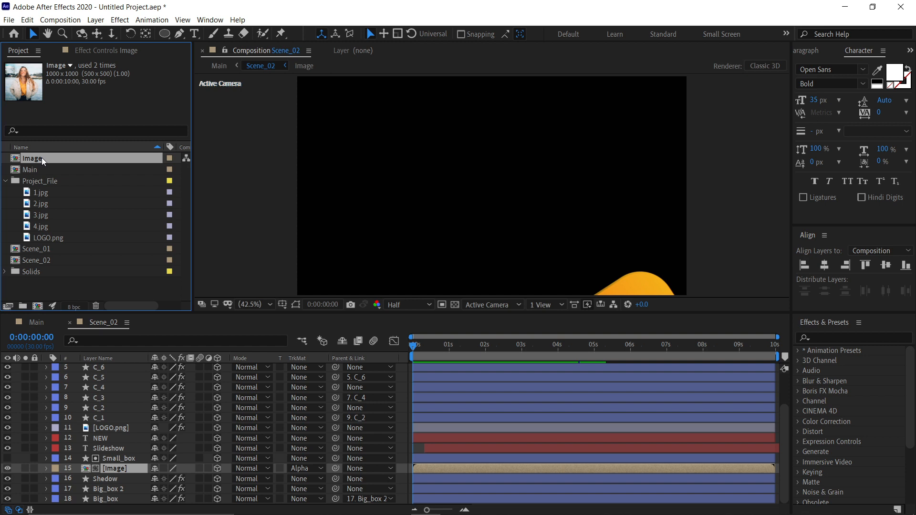
pyautogui.click(116, 468)
pyautogui.click(48, 158)
pyautogui.hotkey('ctrl', 'd')
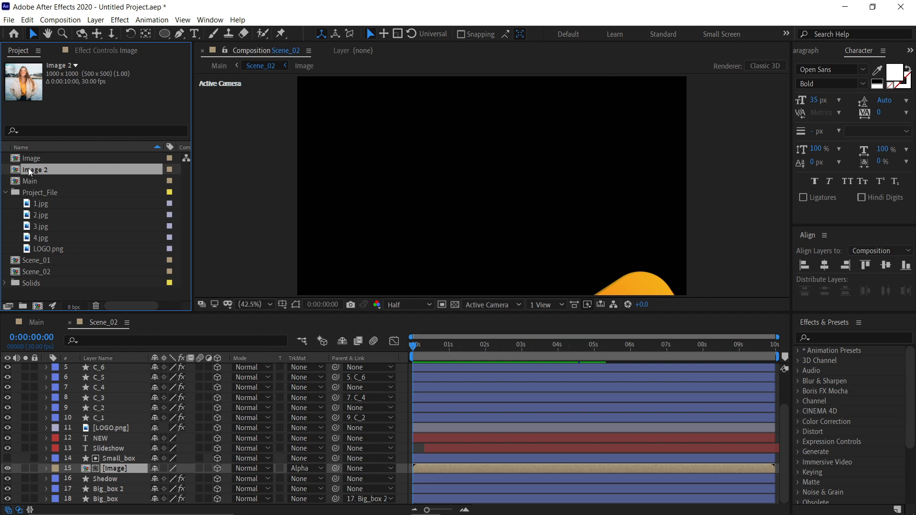
# Step: Replace the Image layer's source in Scene_02 with the Image 2 composition
pyautogui.click(126, 475)
pyautogui.click(126, 470)
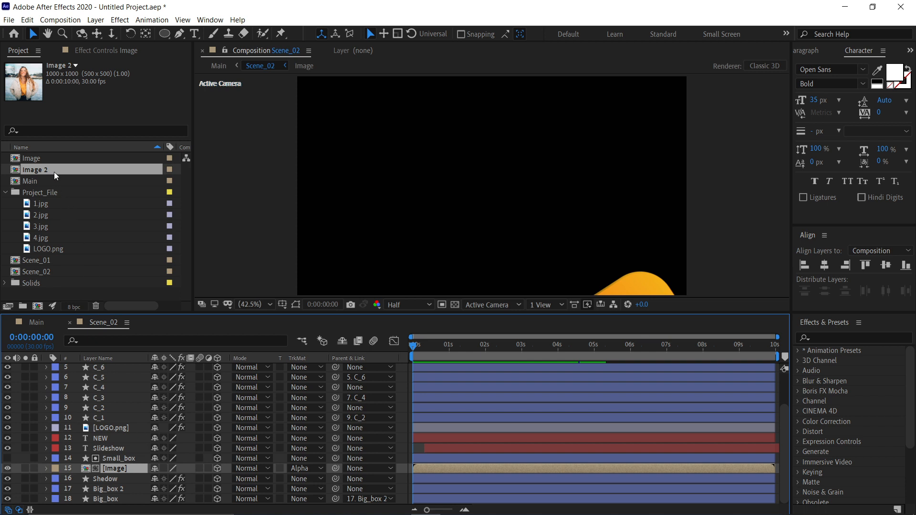
pyautogui.press('alt')
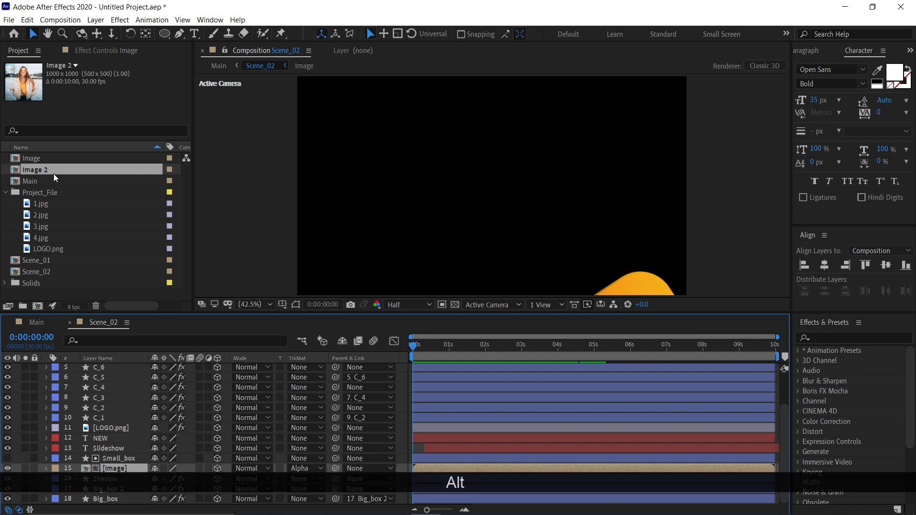
pyautogui.moveTo(53, 171); pyautogui.dragTo(115, 470)
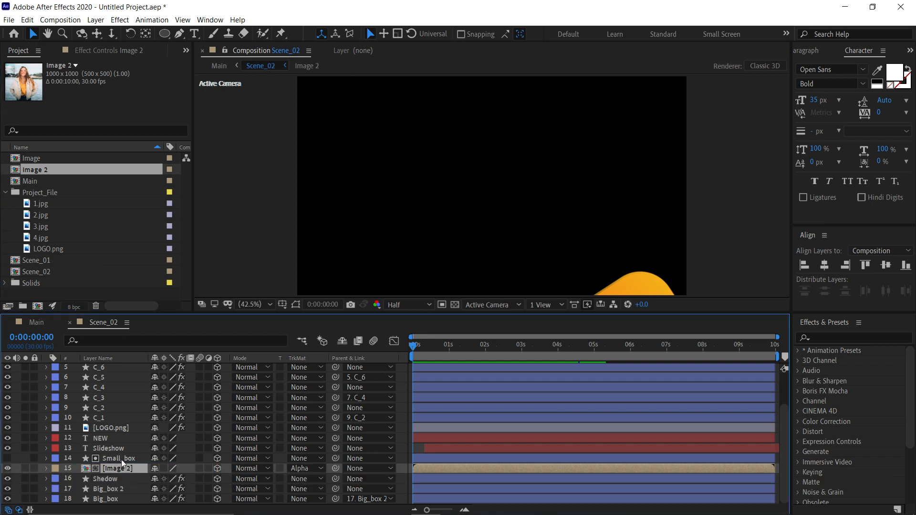
# Step: Open the Image 2 composition and replace its 1.jpg layer with 2.jpg
pyautogui.doubleClick(122, 467)
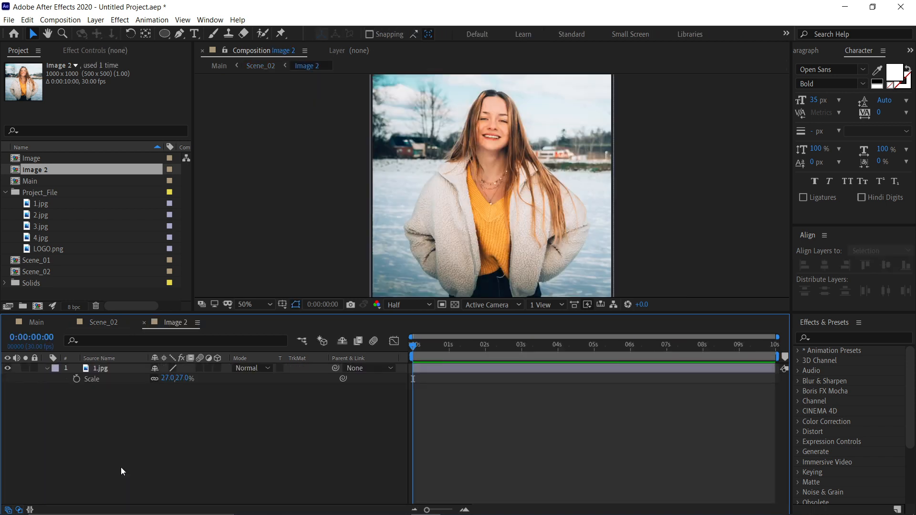
pyautogui.click(113, 367)
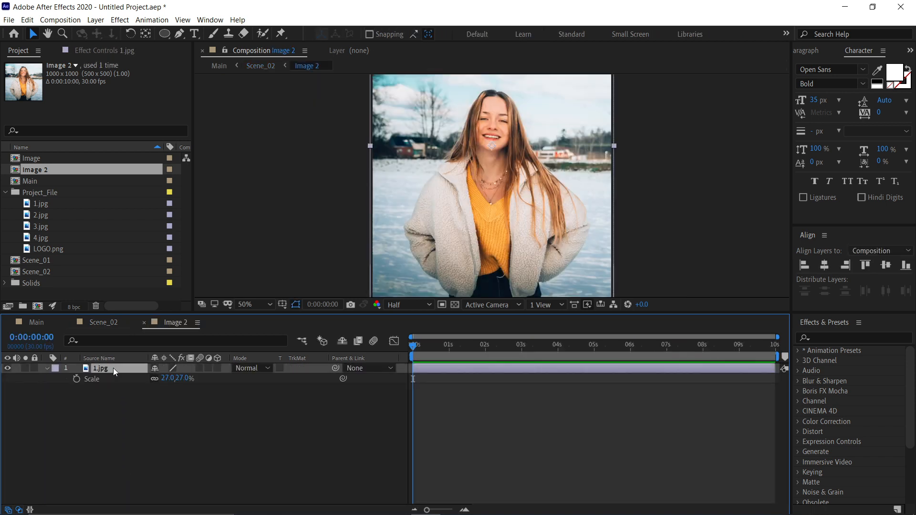
pyautogui.click(47, 215)
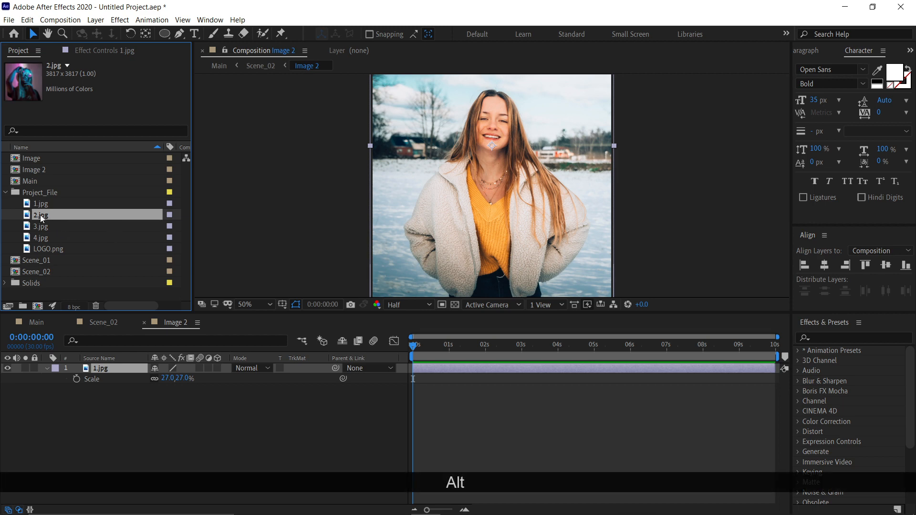
pyautogui.moveTo(41, 216); pyautogui.dragTo(104, 368)
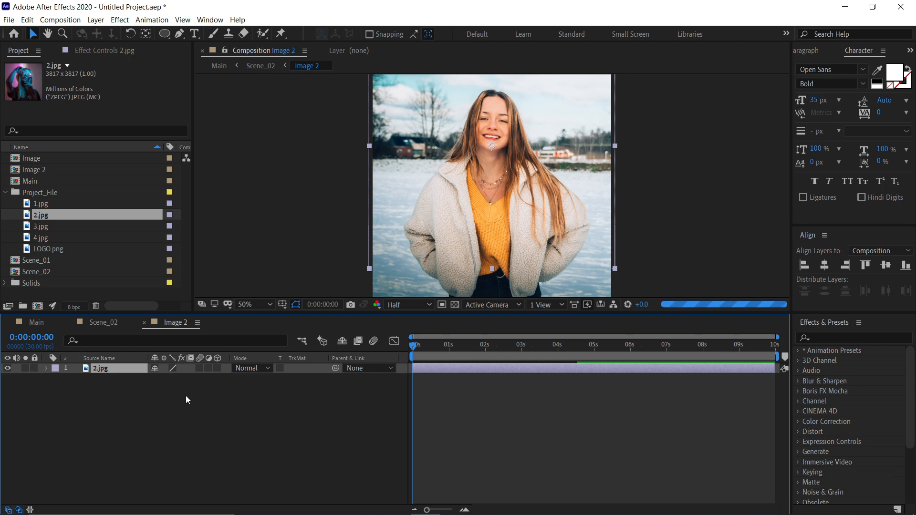
# Step: Move the 2.jpg photo down in Image 2 until it covers the whole frame
pyautogui.click(482, 200)
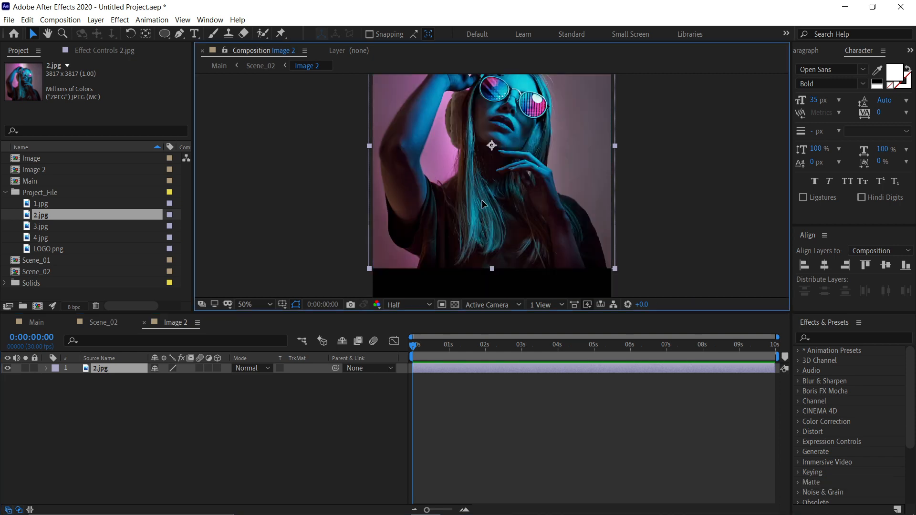
pyautogui.hotkey('shift', 'Down')
pyautogui.hotkey('shift', 'Down')
pyautogui.hotkey('shift', 'Down')
pyautogui.hotkey('shift', 'Down')
pyautogui.hotkey('shift', 'Down')
pyautogui.hotkey('shift', 'Down')
pyautogui.hotkey('shift', 'Down')
pyautogui.scroll(-2, 482, 205)
pyautogui.press('Down')
pyautogui.press('Down')
pyautogui.press('Down')
pyautogui.press('Down')
pyautogui.press('Down')
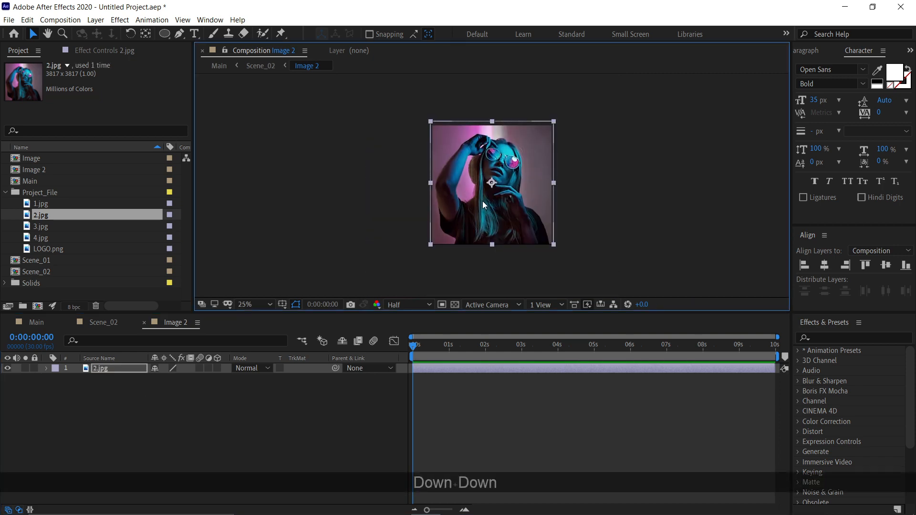
pyautogui.click(412, 197)
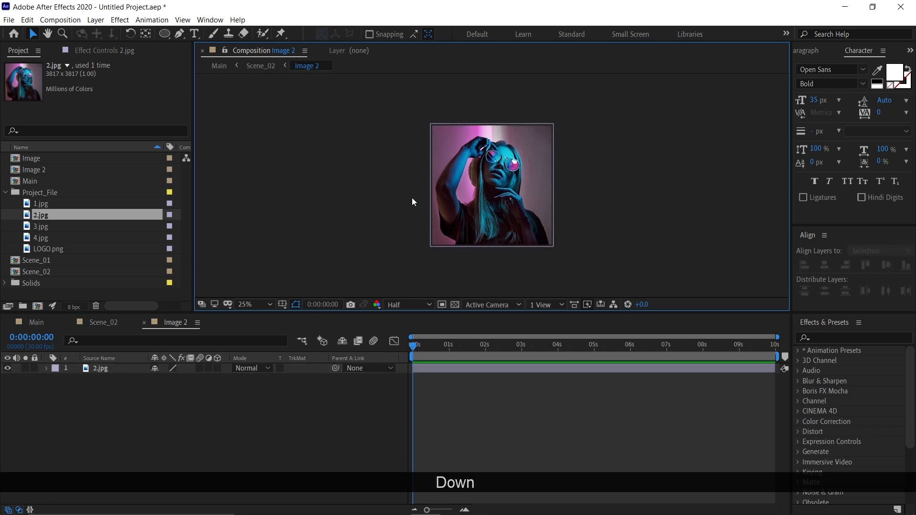
pyautogui.scroll(2, 412, 197)
pyautogui.moveTo(427, 213); pyautogui.dragTo(435, 186)
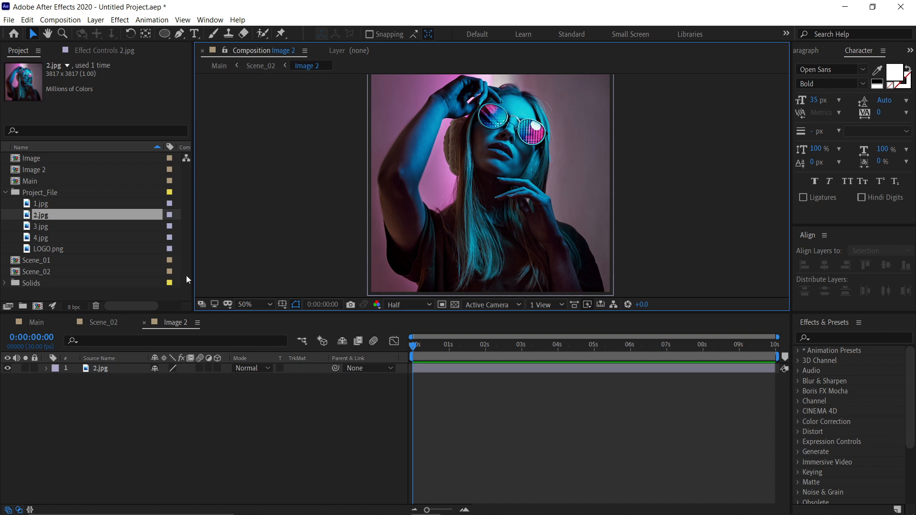
# Step: Close Image 2 and move Scene_02's current time to 0:00:02:28, fitting the whole slide in view
pyautogui.click(143, 323)
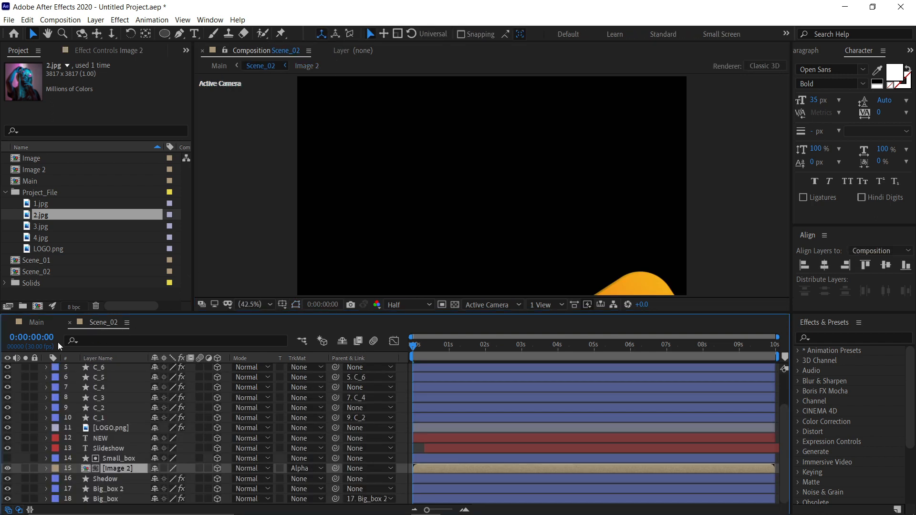
pyautogui.scroll(-2, 479, 211)
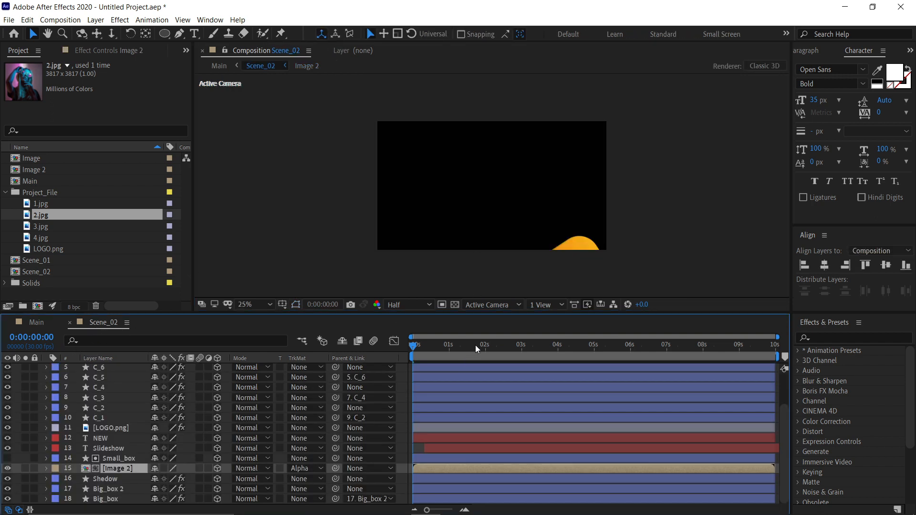
pyautogui.moveTo(476, 348); pyautogui.dragTo(520, 340)
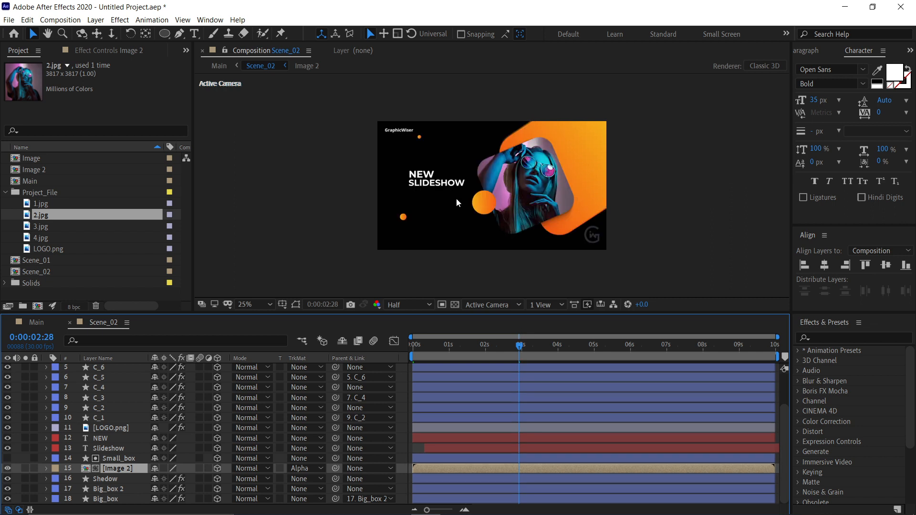
pyautogui.hotkey('shift', '/')
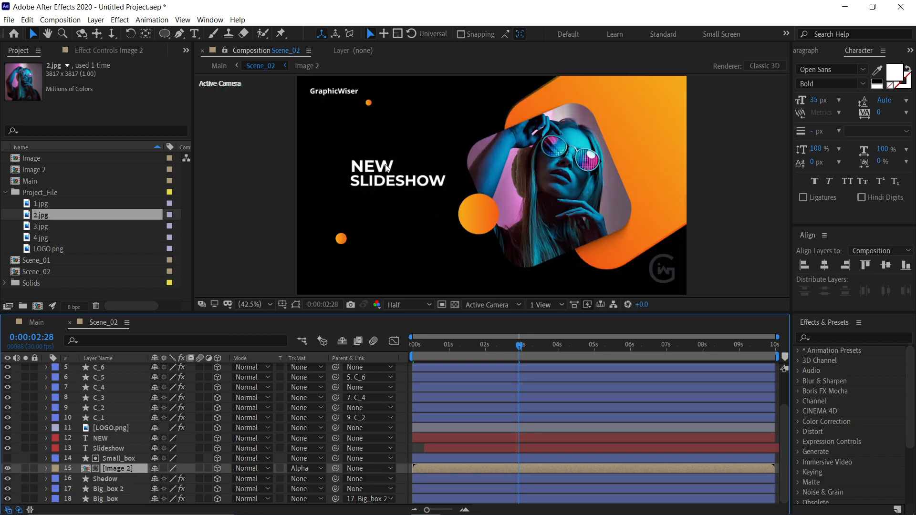
# Step: Replace the first title line with Slideshow and the second with Tutorial in Scene_02
pyautogui.doubleClick(384, 167)
pyautogui.doubleClick(122, 448)
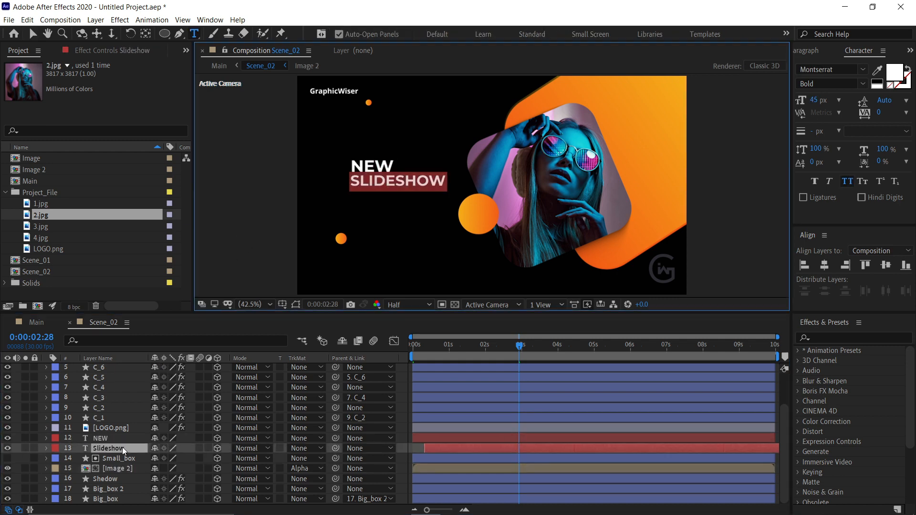
pyautogui.hotkey('ctrl', 'c')
pyautogui.doubleClick(104, 441)
pyautogui.hotkey('ctrl', 'v')
pyautogui.doubleClick(122, 447)
pyautogui.write('Tutorial')
pyautogui.click(115, 448)
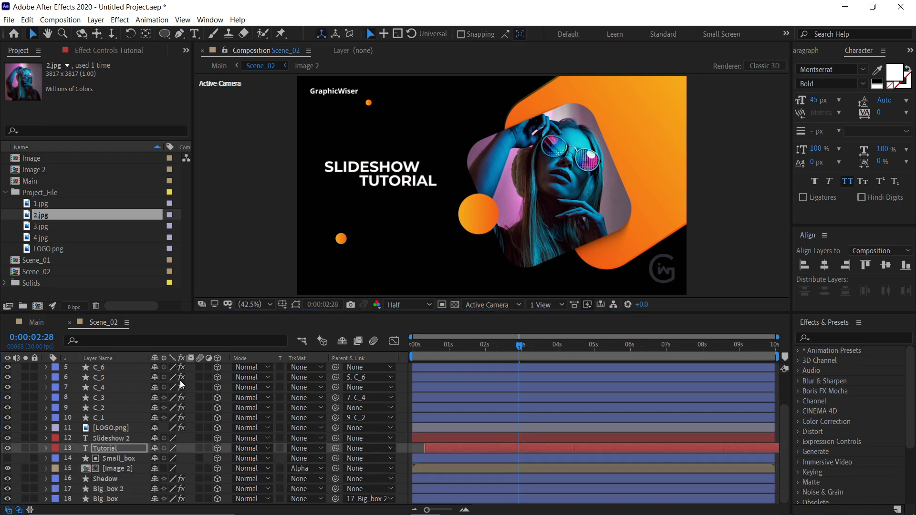
# Step: Reposition the SLIDESHOW and TUTORIAL title lines so their left edges line up, one directly above the other
pyautogui.click(351, 210)
pyautogui.click(374, 169)
pyautogui.scroll(2, 375, 183)
pyautogui.moveTo(374, 182); pyautogui.dragTo(609, 219)
pyautogui.moveTo(467, 207); pyautogui.dragTo(489, 190)
pyautogui.click(269, 200)
pyautogui.scroll(-1, 334, 204)
pyautogui.scroll(-2, 403, 221)
pyautogui.scroll(2, 403, 221)
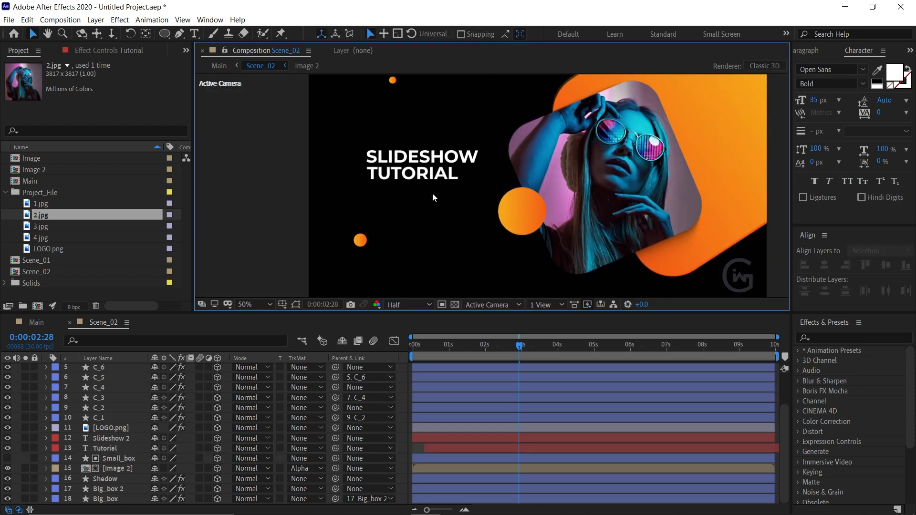
pyautogui.scroll(-1, 283, 191)
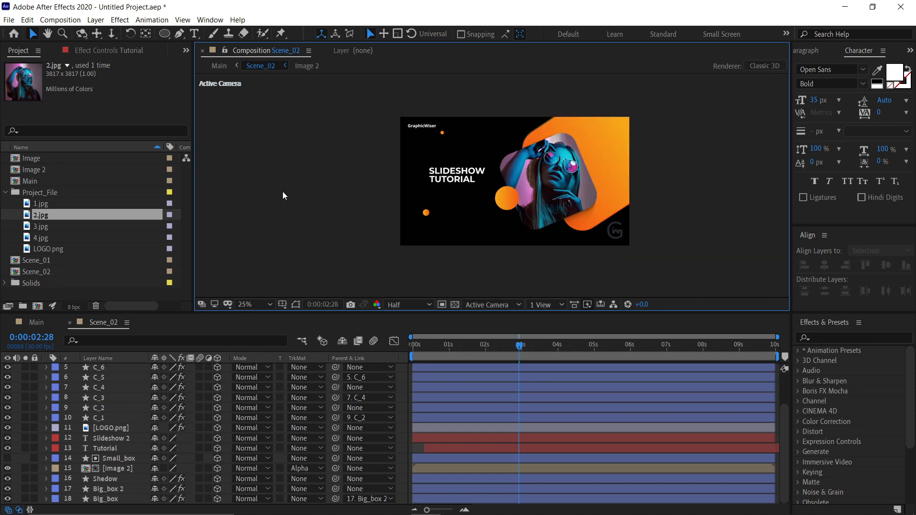
pyautogui.scroll(1, 343, 202)
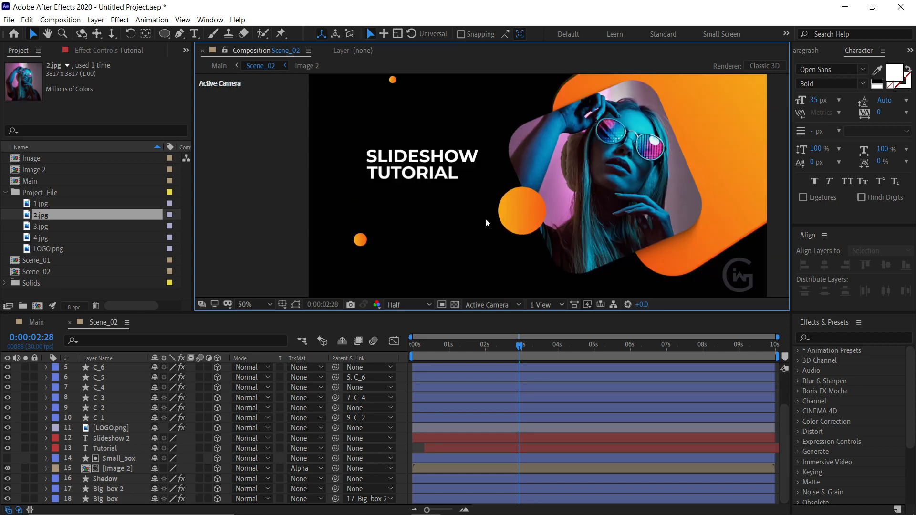
# Step: Show the Big_box layer's effect settings and copy the blue hex code #3c28bf from the Gradient Color sticky note
pyautogui.click(731, 175)
pyautogui.press('F3')
pyautogui.click(544, 505)
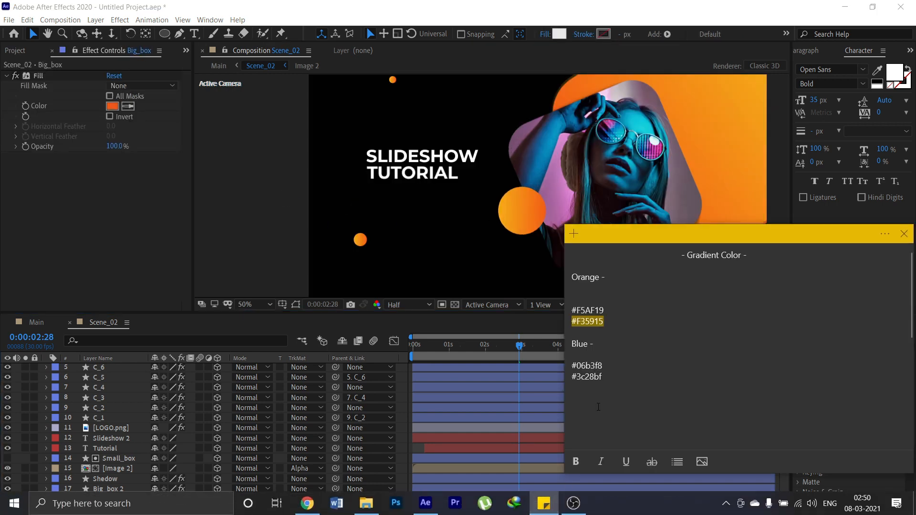
pyautogui.moveTo(612, 377); pyautogui.dragTo(571, 381)
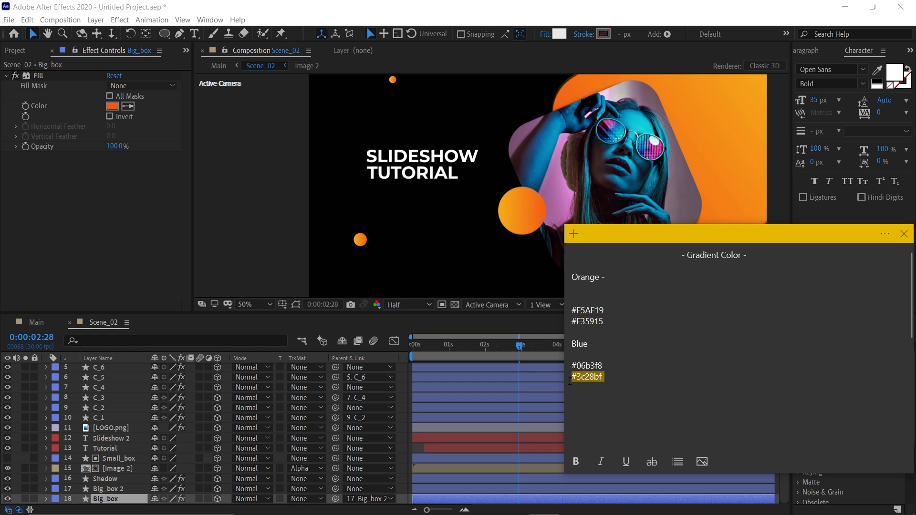
pyautogui.hotkey('ctrl', 'c')
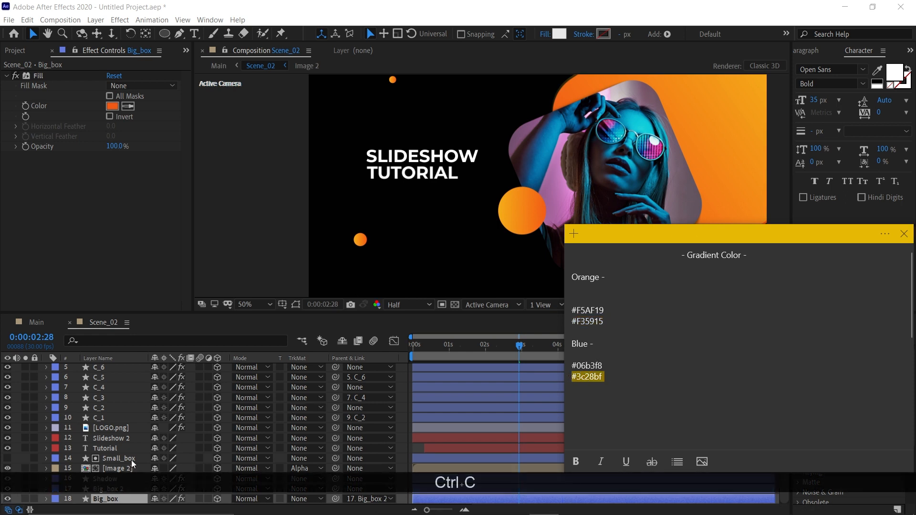
# Step: Set the Fill effect's color to #3c28bf on Big_box and on circles C_1, C_3 and C_5
pyautogui.click(118, 499)
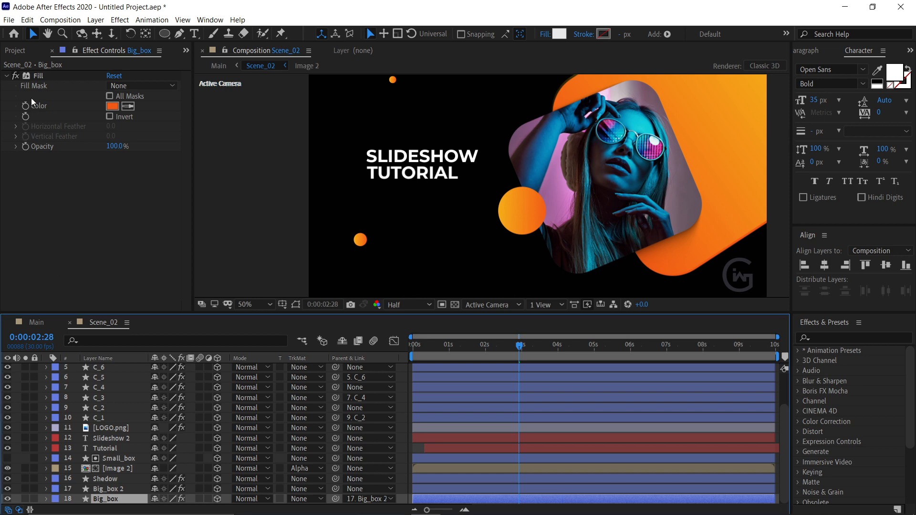
pyautogui.click(36, 75)
pyautogui.click(114, 106)
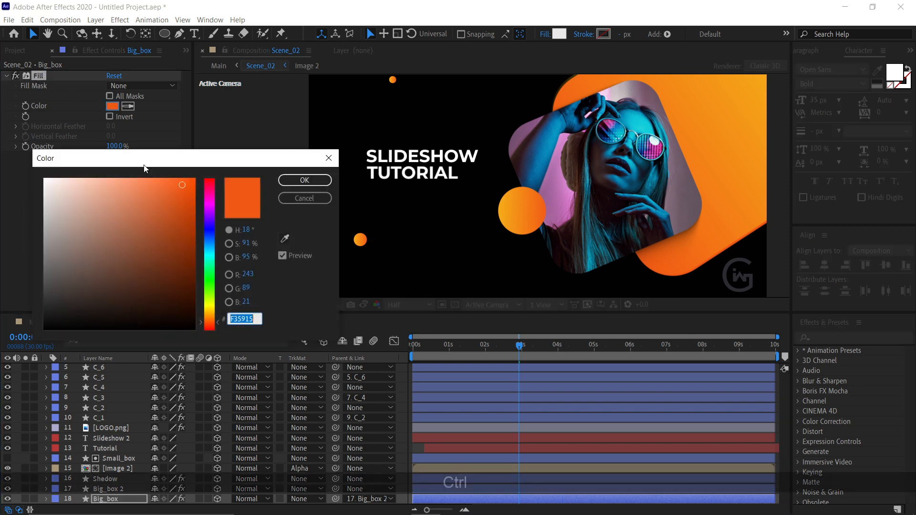
pyautogui.hotkey('ctrl', 'v')
pyautogui.click(308, 180)
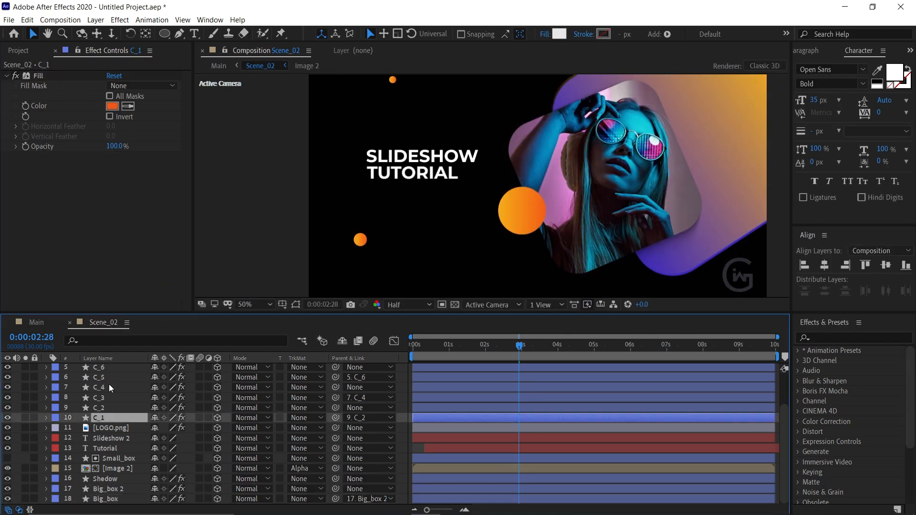
pyautogui.click(110, 377)
# Step: Copy #06b3f8 from the sticky note and apply it as the Fill color of Big_box 2, C_2, C_4 and C_6
pyautogui.moveTo(576, 364); pyautogui.dragTo(604, 364)
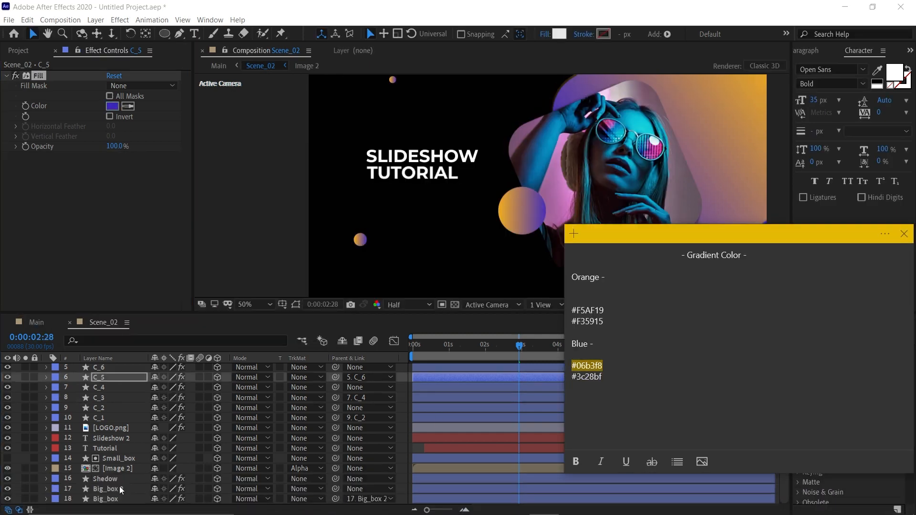
pyautogui.click(120, 489)
pyautogui.click(113, 106)
pyautogui.hotkey('ctrl', 'v')
pyautogui.click(307, 181)
pyautogui.click(112, 408)
pyautogui.click(113, 106)
pyautogui.click(110, 388)
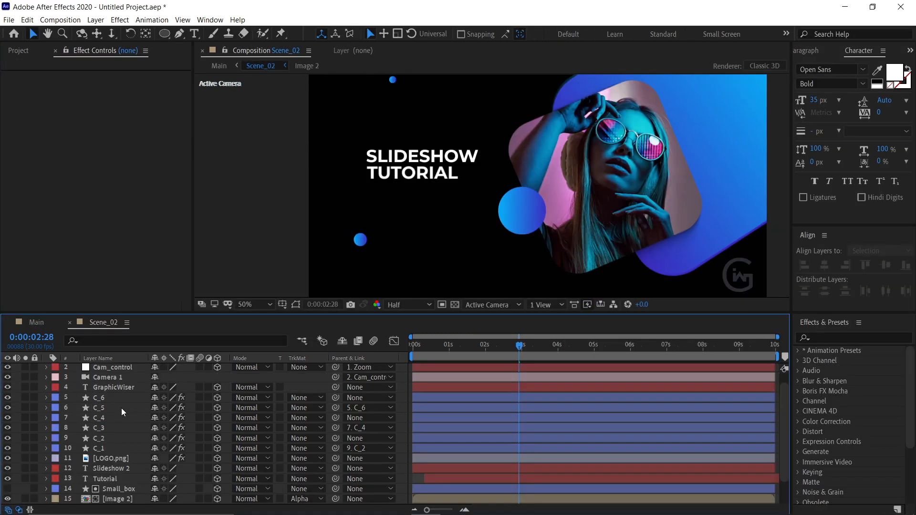
# Step: Reveal Cam_control's Position keyframes and examine Scene_02's camera move over the opening two seconds
pyautogui.scroll(1, 121, 408)
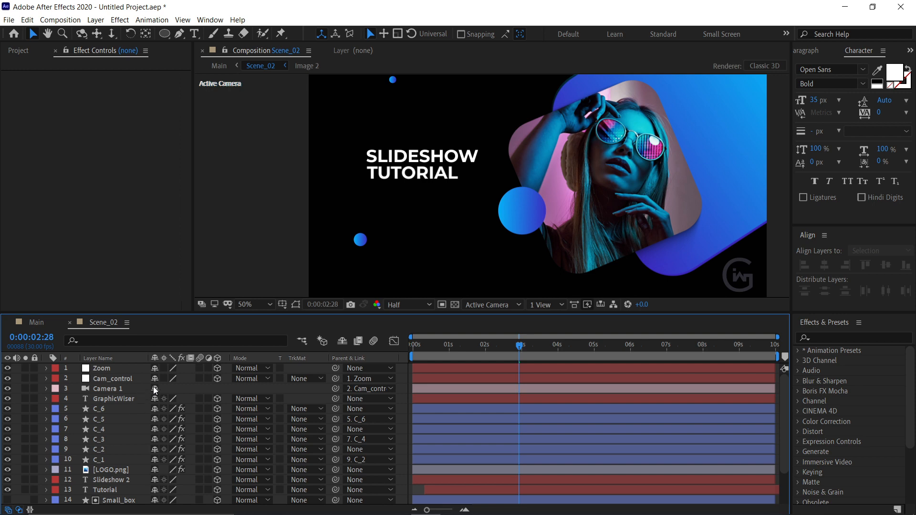
pyautogui.click(459, 348)
pyautogui.moveTo(438, 350); pyautogui.dragTo(674, 354)
pyautogui.click(439, 357)
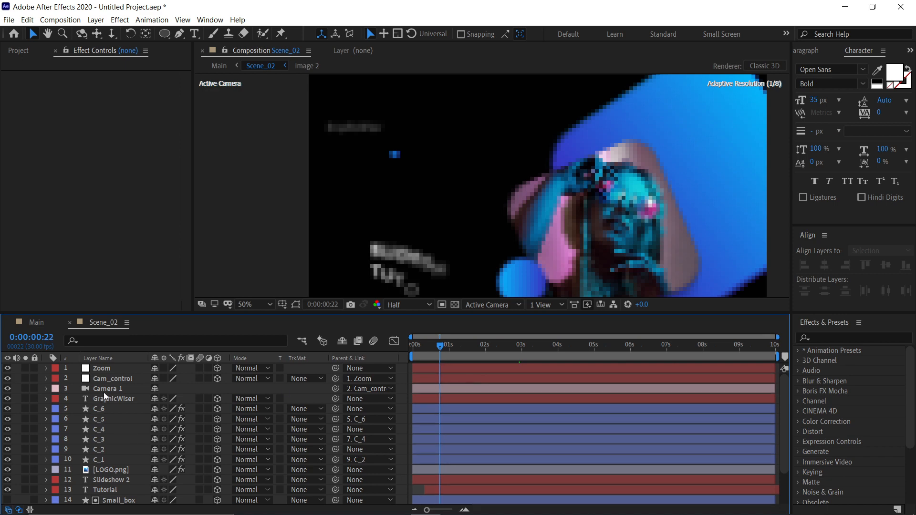
pyautogui.click(111, 380)
pyautogui.press('u')
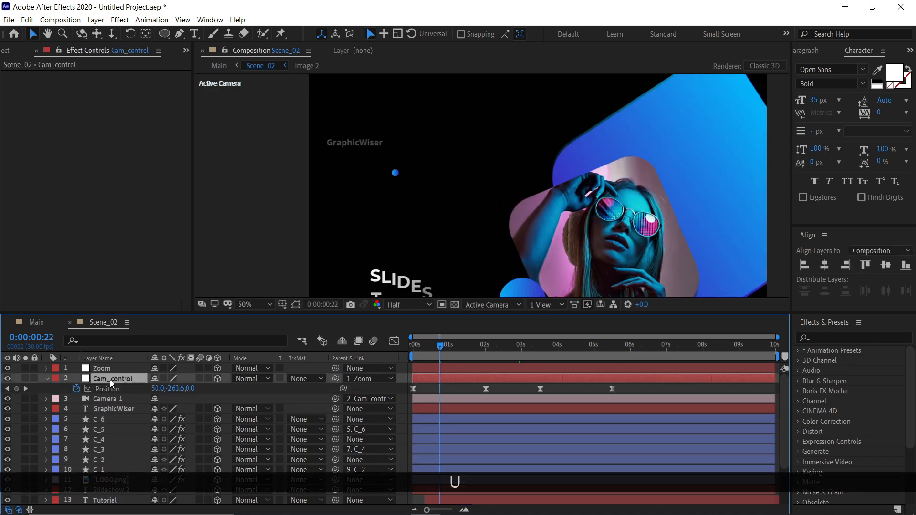
pyautogui.press('k')
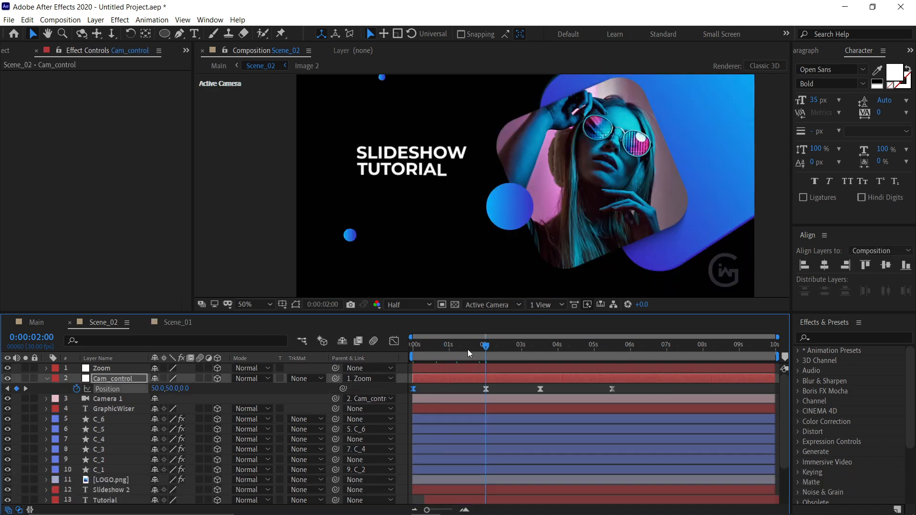
pyautogui.moveTo(467, 349)
pyautogui.mouseDown()
pyautogui.moveTo(413, 350)
pyautogui.moveTo(480, 350)
pyautogui.mouseUp()
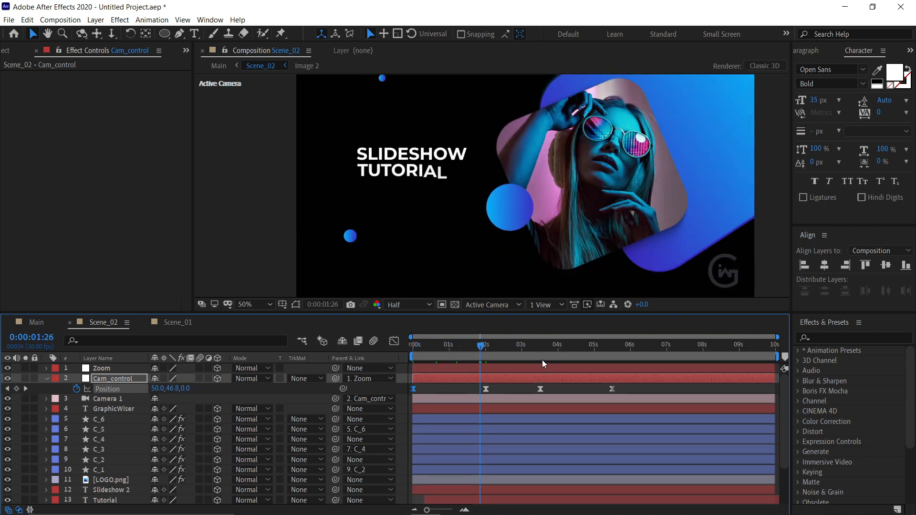
pyautogui.moveTo(545, 342); pyautogui.dragTo(417, 347)
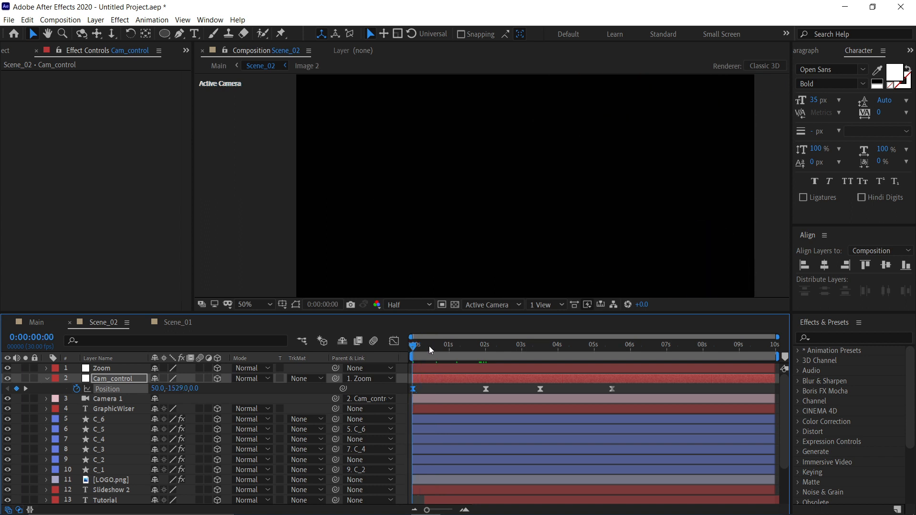
# Step: Set Cam_control's Position at 0:00:00:00 to X 2760 and Y 50, and check the entrance up to 0:00:02:00
pyautogui.press('k')
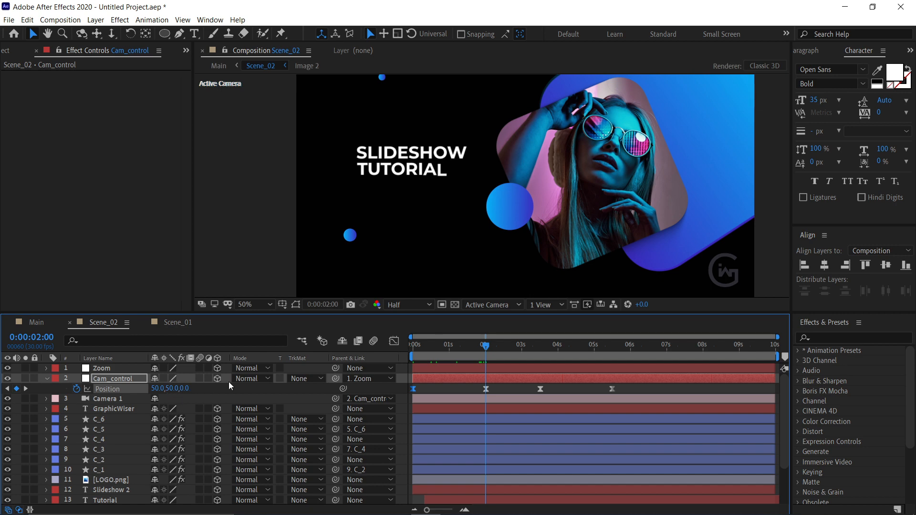
pyautogui.press('j')
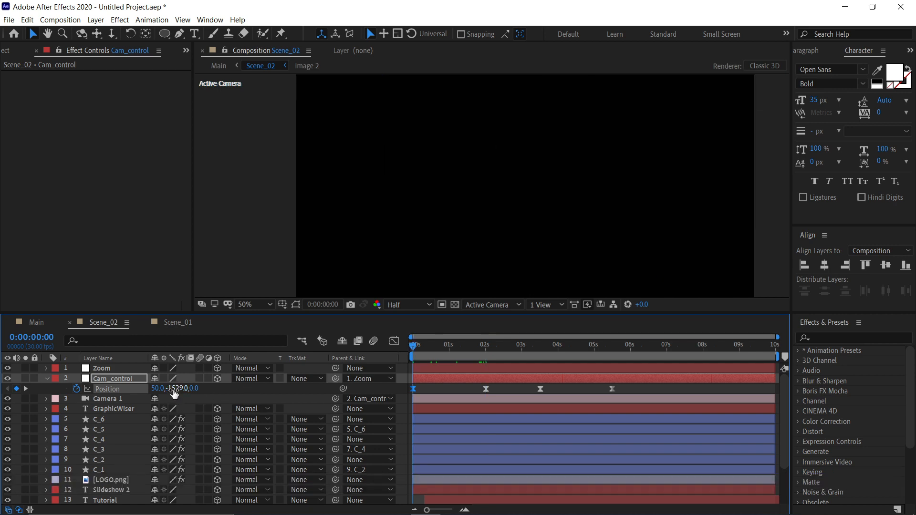
pyautogui.click(177, 389)
pyautogui.write('50')
pyautogui.press('Return')
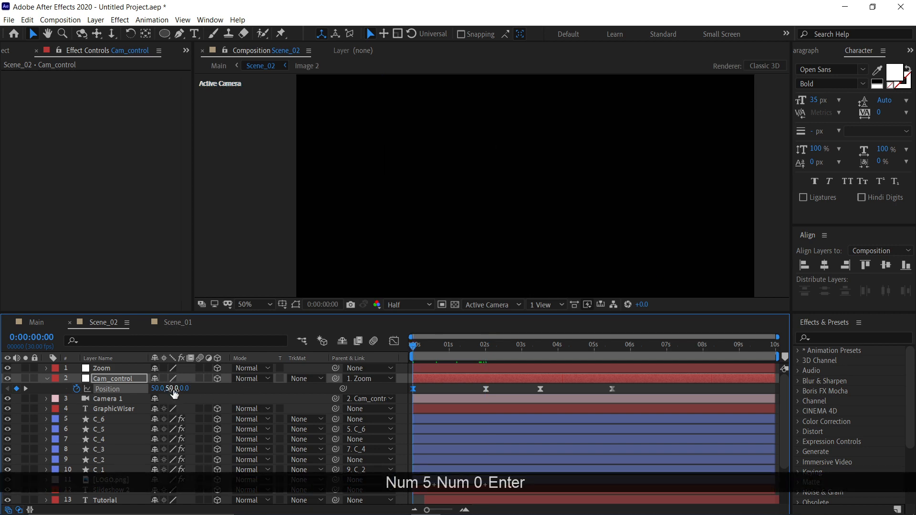
pyautogui.scroll(-2, 348, 268)
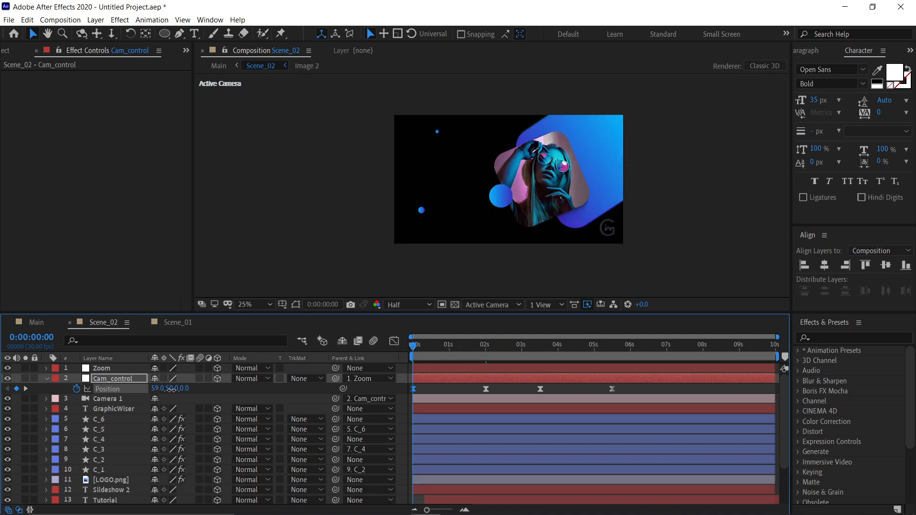
pyautogui.moveTo(155, 388); pyautogui.dragTo(224, 389)
pyautogui.moveTo(413, 389); pyautogui.dragTo(171, 389)
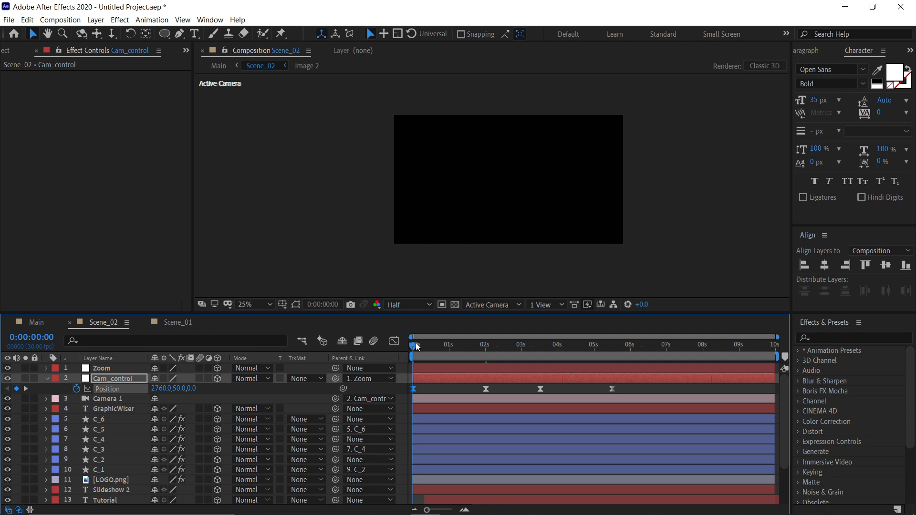
pyautogui.moveTo(418, 345); pyautogui.dragTo(489, 347)
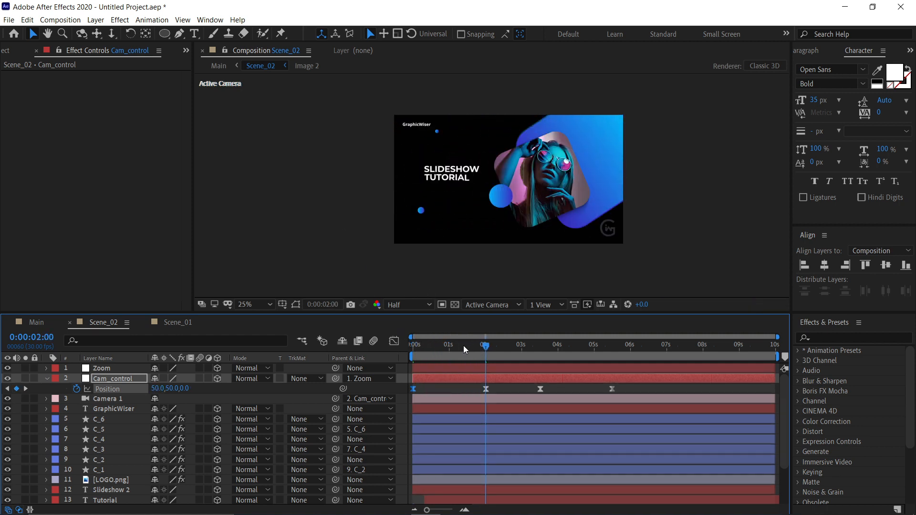
# Step: Set the X Position of Cam_control's last keyframe, at 0:00:05:15, to 50
pyautogui.press('j')
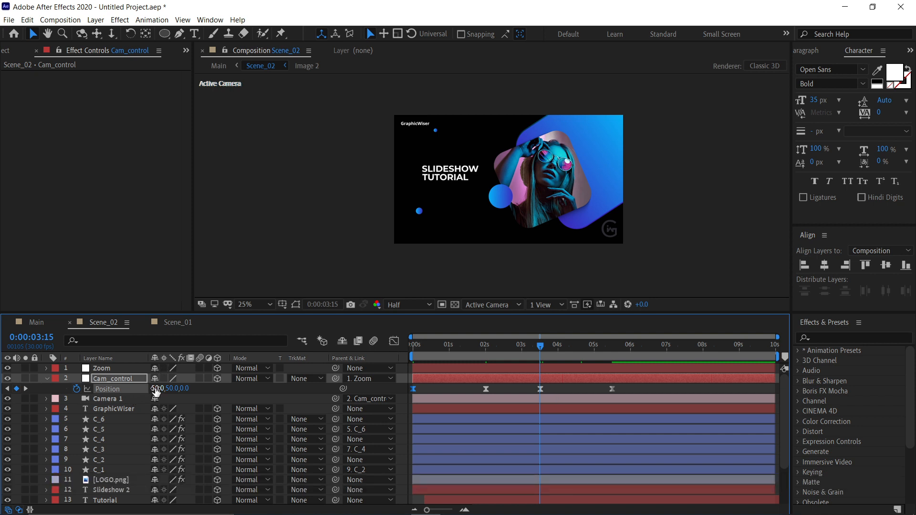
pyautogui.press('k')
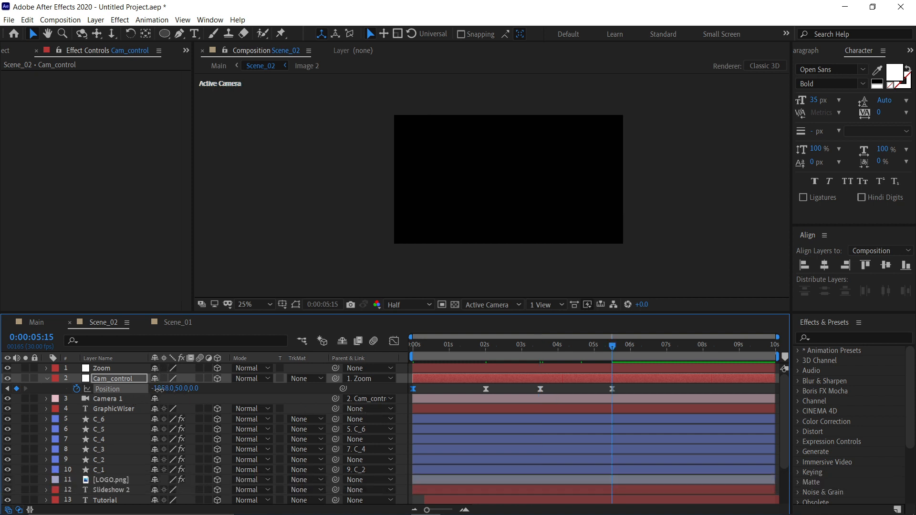
pyautogui.click(159, 389)
pyautogui.write('50')
pyautogui.press('Return')
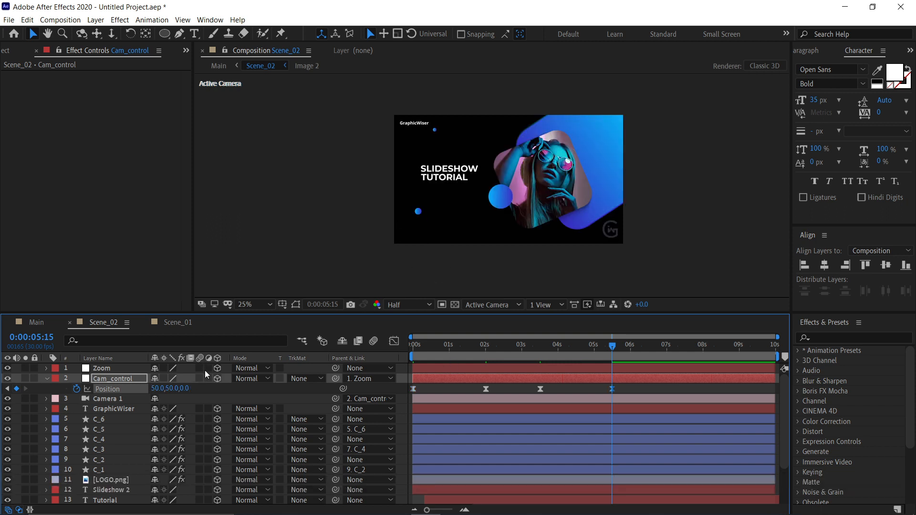
# Step: Increase Cam_control's Y Position at 0:00:05:15 until the slide exits through the top of the frame, and preview Scene_02
pyautogui.moveTo(163, 389); pyautogui.dragTo(644, 373)
pyautogui.hotkey('ctrl', 'z')
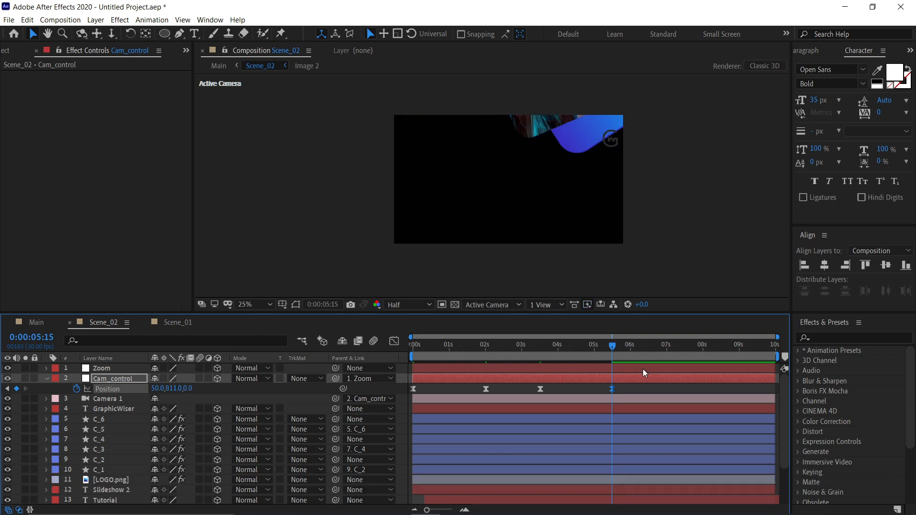
pyautogui.moveTo(177, 389); pyautogui.dragTo(407, 406)
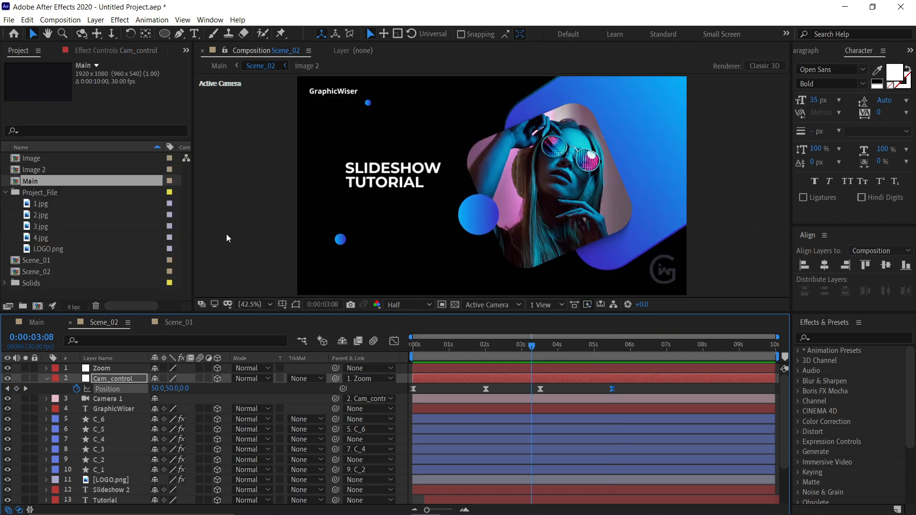
pyautogui.press('KP_0')
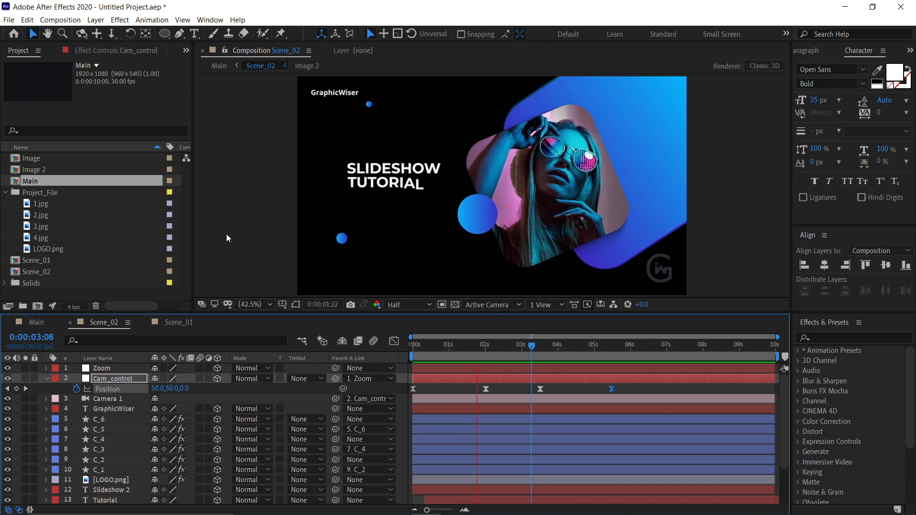
pyautogui.press('space')
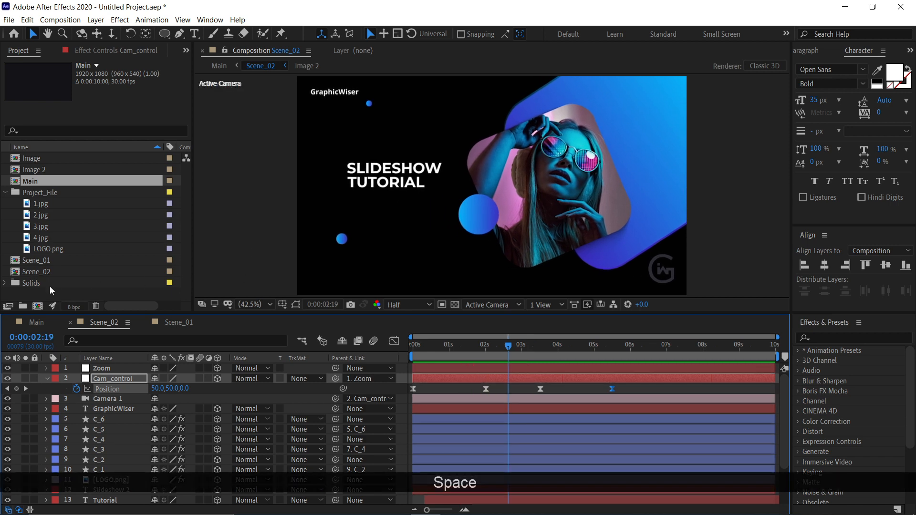
# Step: In the Main composition, shift the Scene_02 layer along the timeline so it starts just before 0:00:04:17
pyautogui.click(33, 321)
pyautogui.click(119, 371)
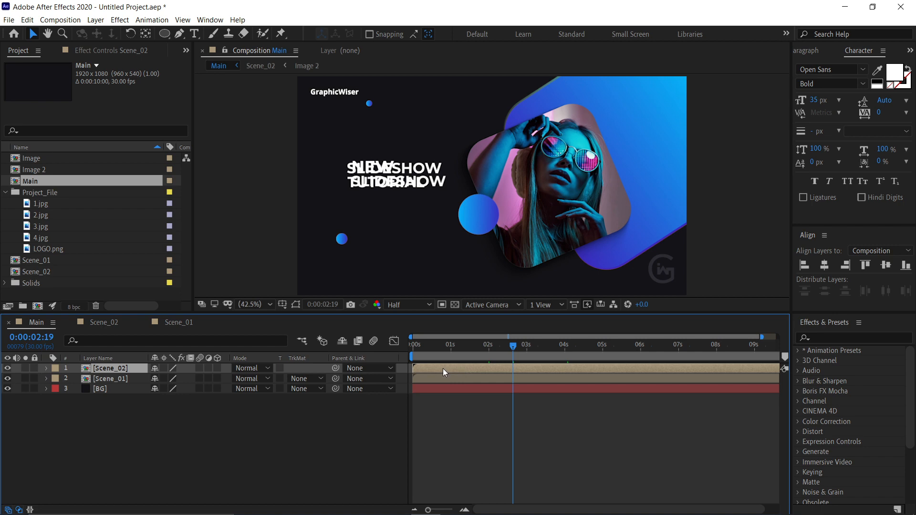
pyautogui.moveTo(446, 368); pyautogui.dragTo(637, 370)
pyautogui.moveTo(453, 346); pyautogui.dragTo(586, 345)
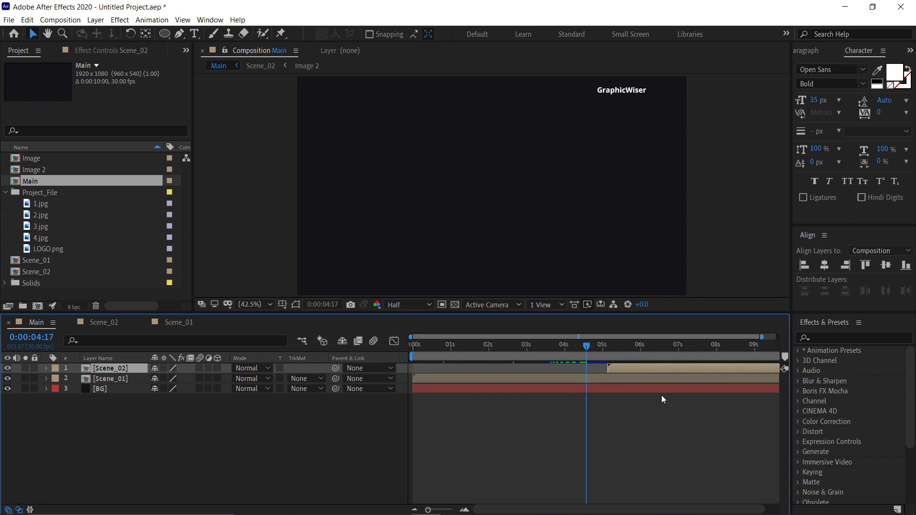
pyautogui.moveTo(633, 367); pyautogui.dragTo(608, 366)
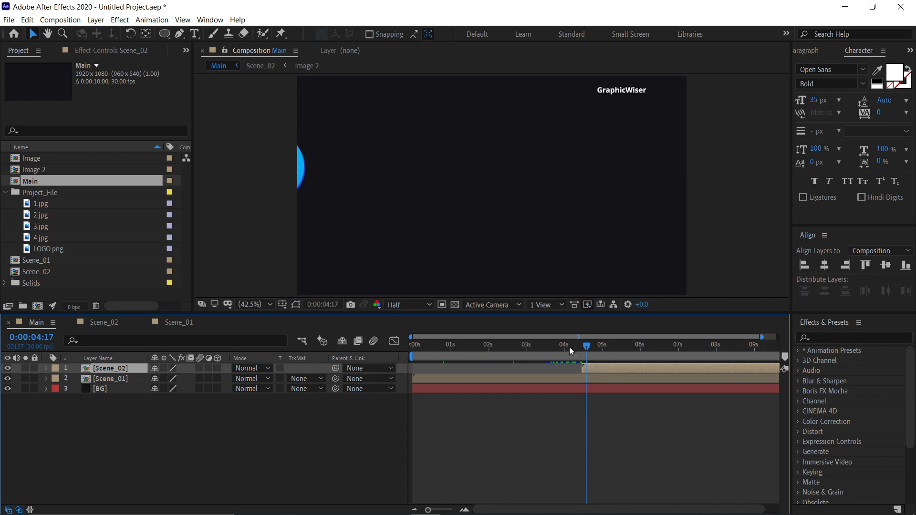
# Step: Preview the Main composition from Scene_01 into Scene_02 and inspect the Scene_02 slide up to 0:00:07:02
pyautogui.press('KP_0')
pyautogui.press('KP_0')
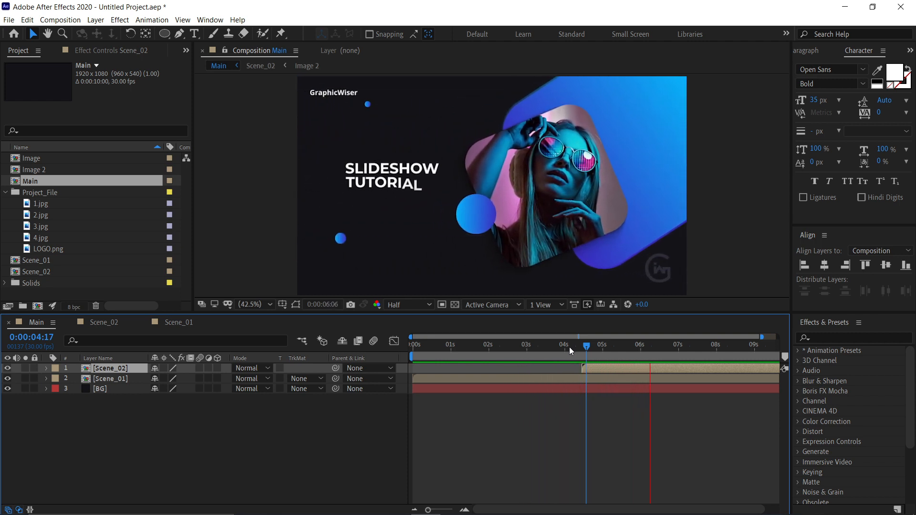
pyautogui.moveTo(423, 347); pyautogui.dragTo(685, 344)
pyautogui.click(254, 436)
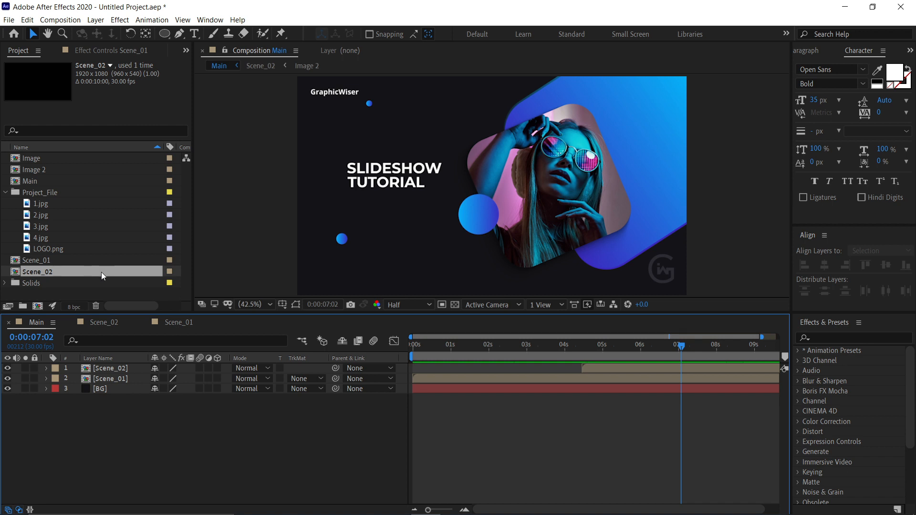
# Step: Duplicate the Scene_02 composition with True Comp Duplicator, making 8 copies with the last number in names incremented and expressions updated
pyautogui.click(77, 271)
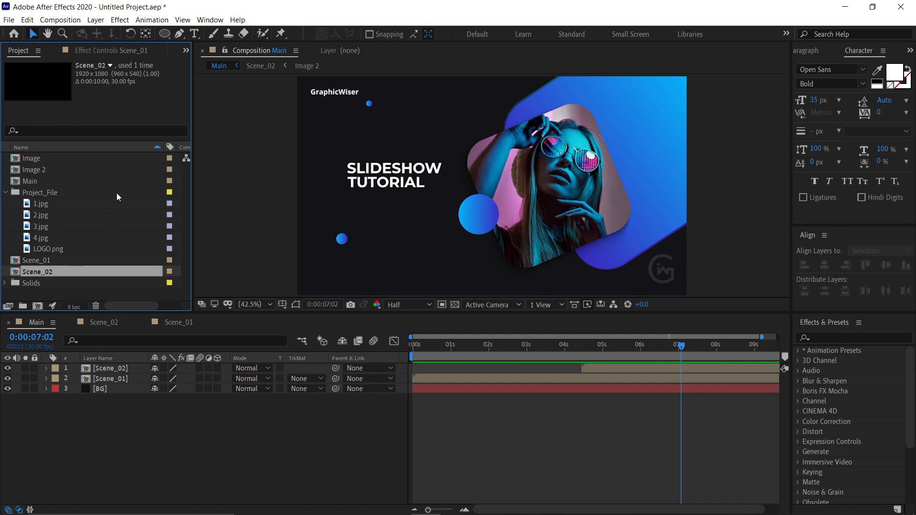
pyautogui.click(210, 19)
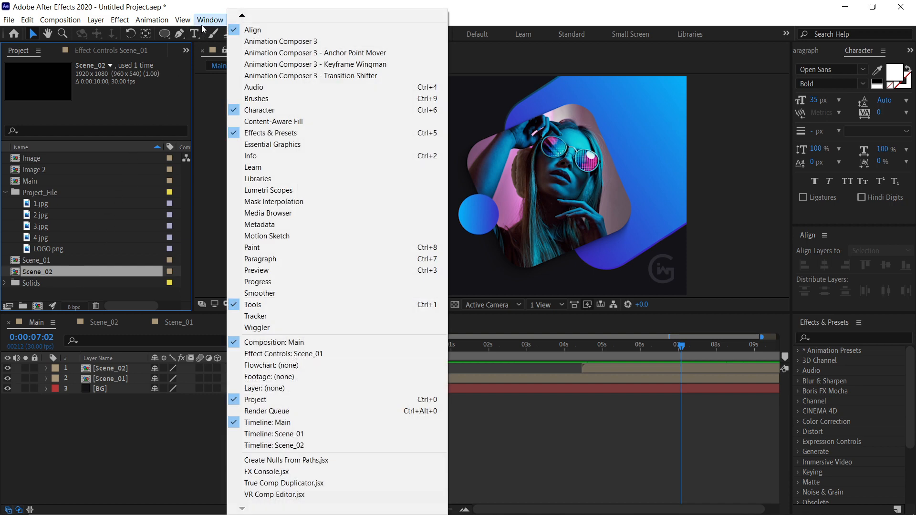
pyautogui.click(278, 484)
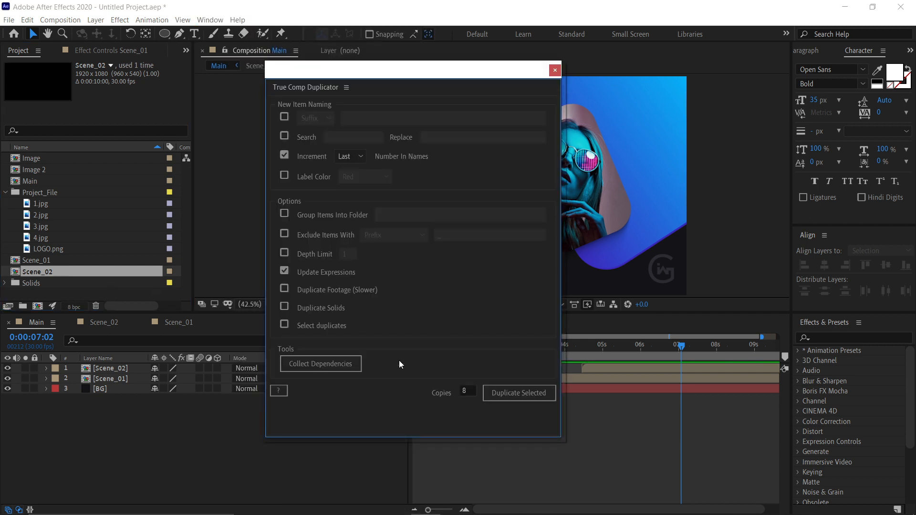
pyautogui.click(64, 273)
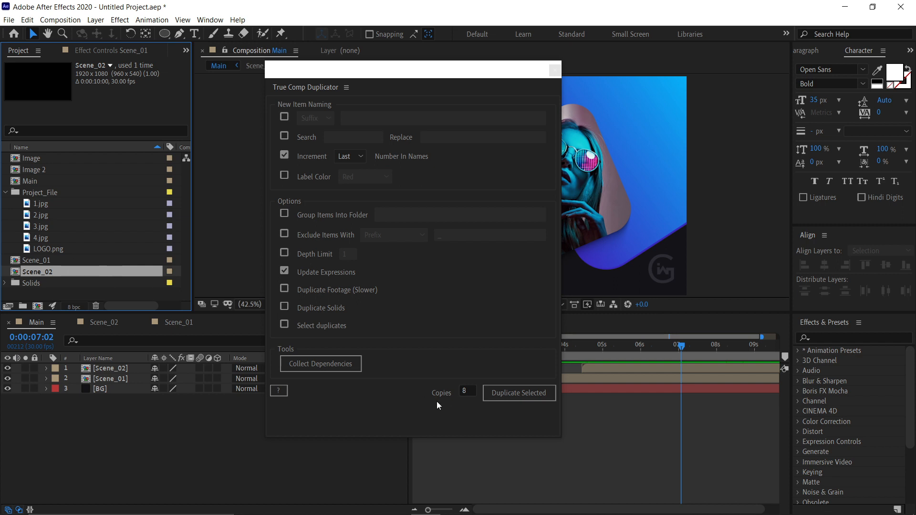
pyautogui.click(463, 392)
pyautogui.write('8')
pyautogui.click(516, 396)
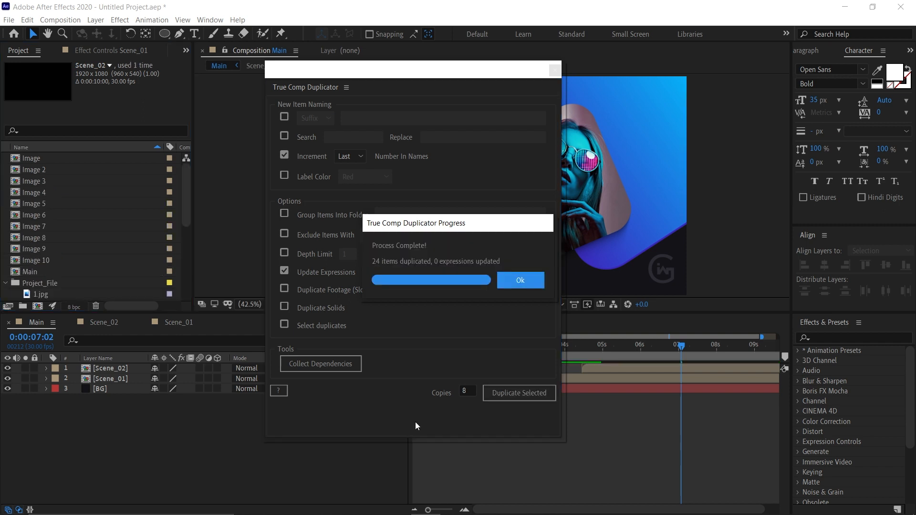
pyautogui.moveTo(429, 222); pyautogui.dragTo(344, 225)
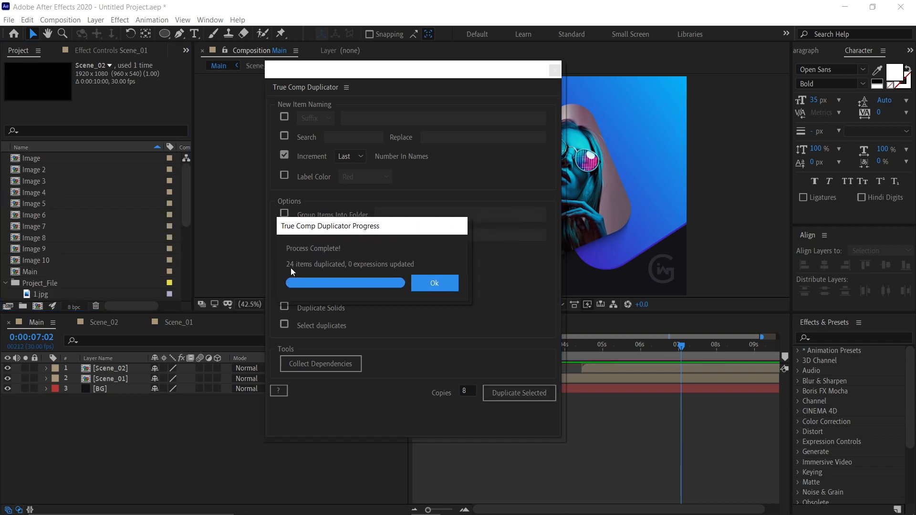
pyautogui.click(435, 284)
# Step: Check the project for the duplicated Image and Scene compositions, and close True Comp Duplicator
pyautogui.scroll(-5, 44, 252)
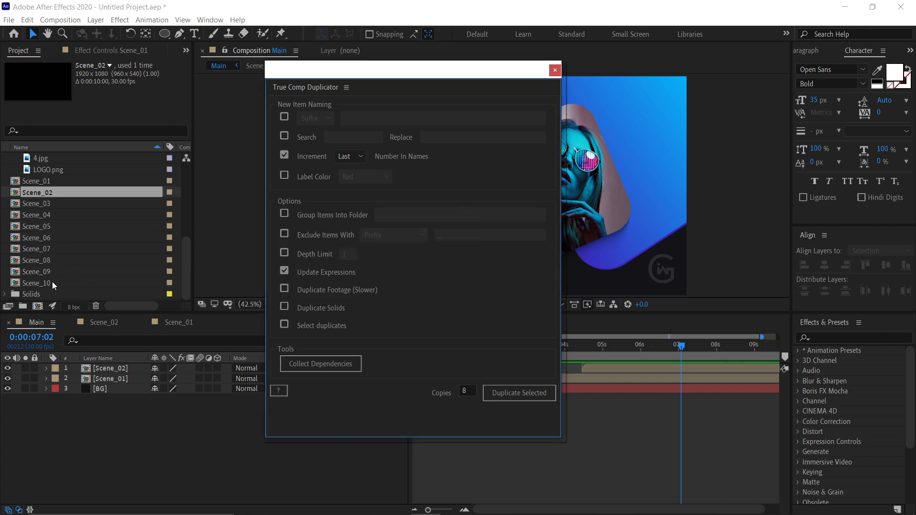
pyautogui.scroll(2, 67, 271)
pyautogui.scroll(3, 68, 270)
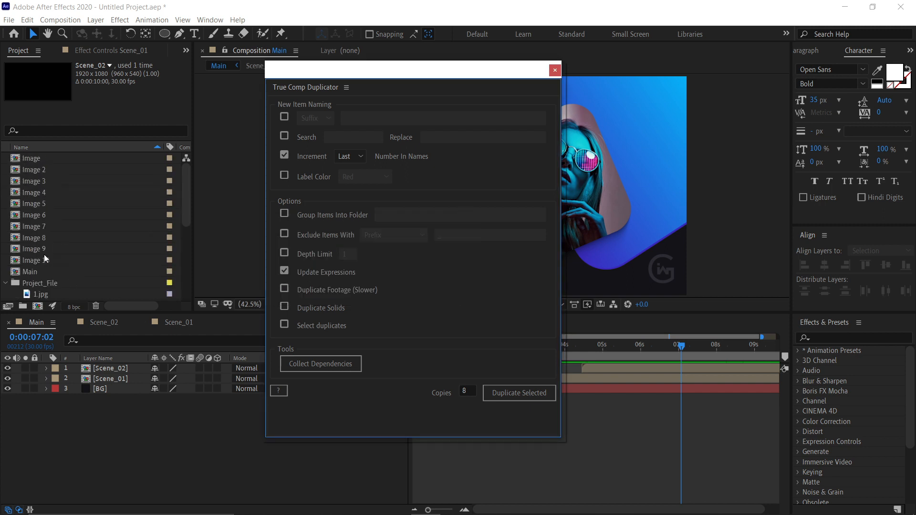
pyautogui.click(558, 69)
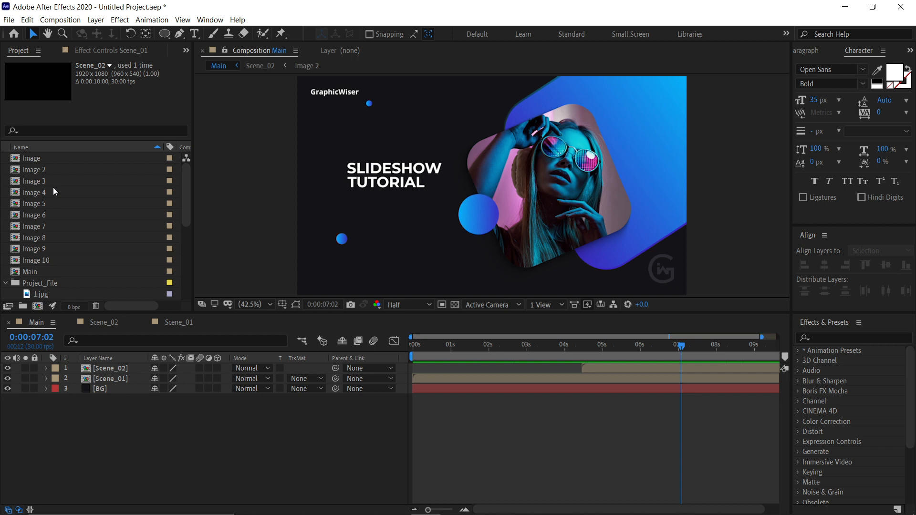
pyautogui.scroll(-5, 54, 193)
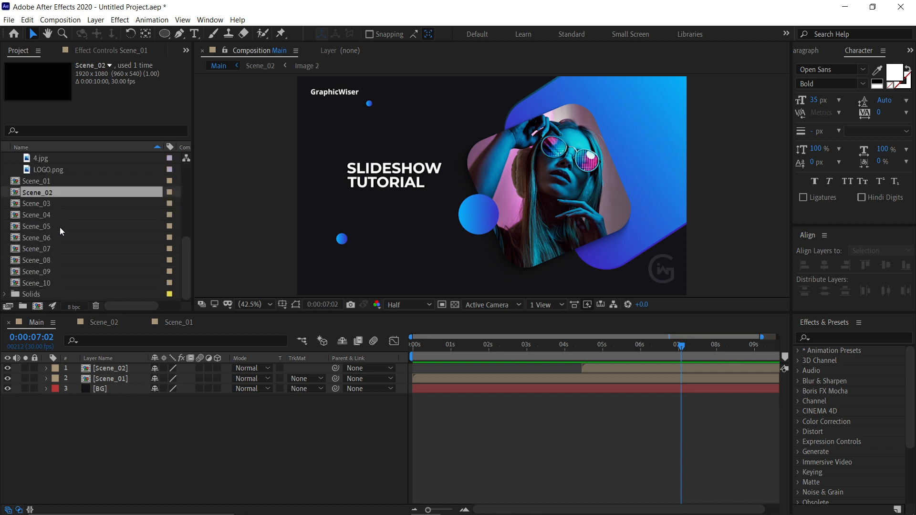
pyautogui.scroll(5, 58, 229)
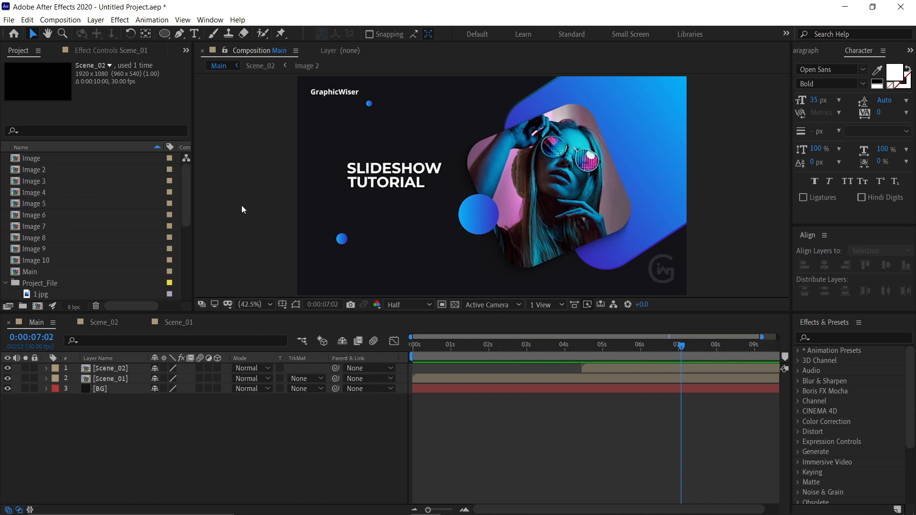